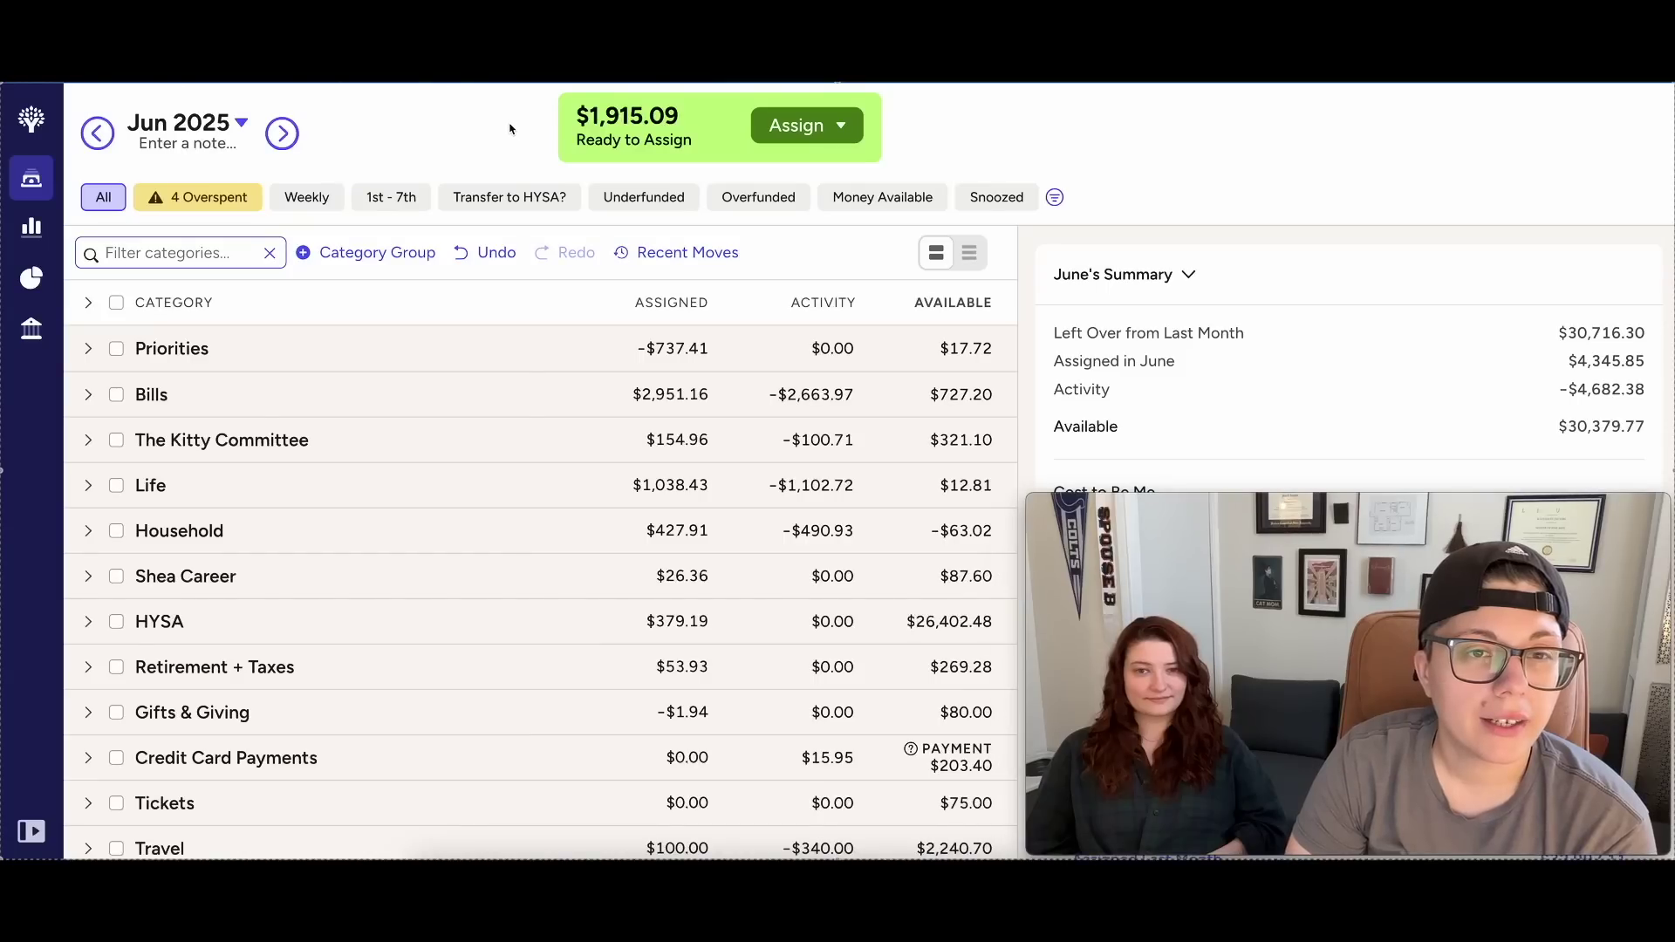
Filter the June plan to overspent categories, expand the groups and add 5.33 to Transportation's assigned amount.
left_click(228, 199)
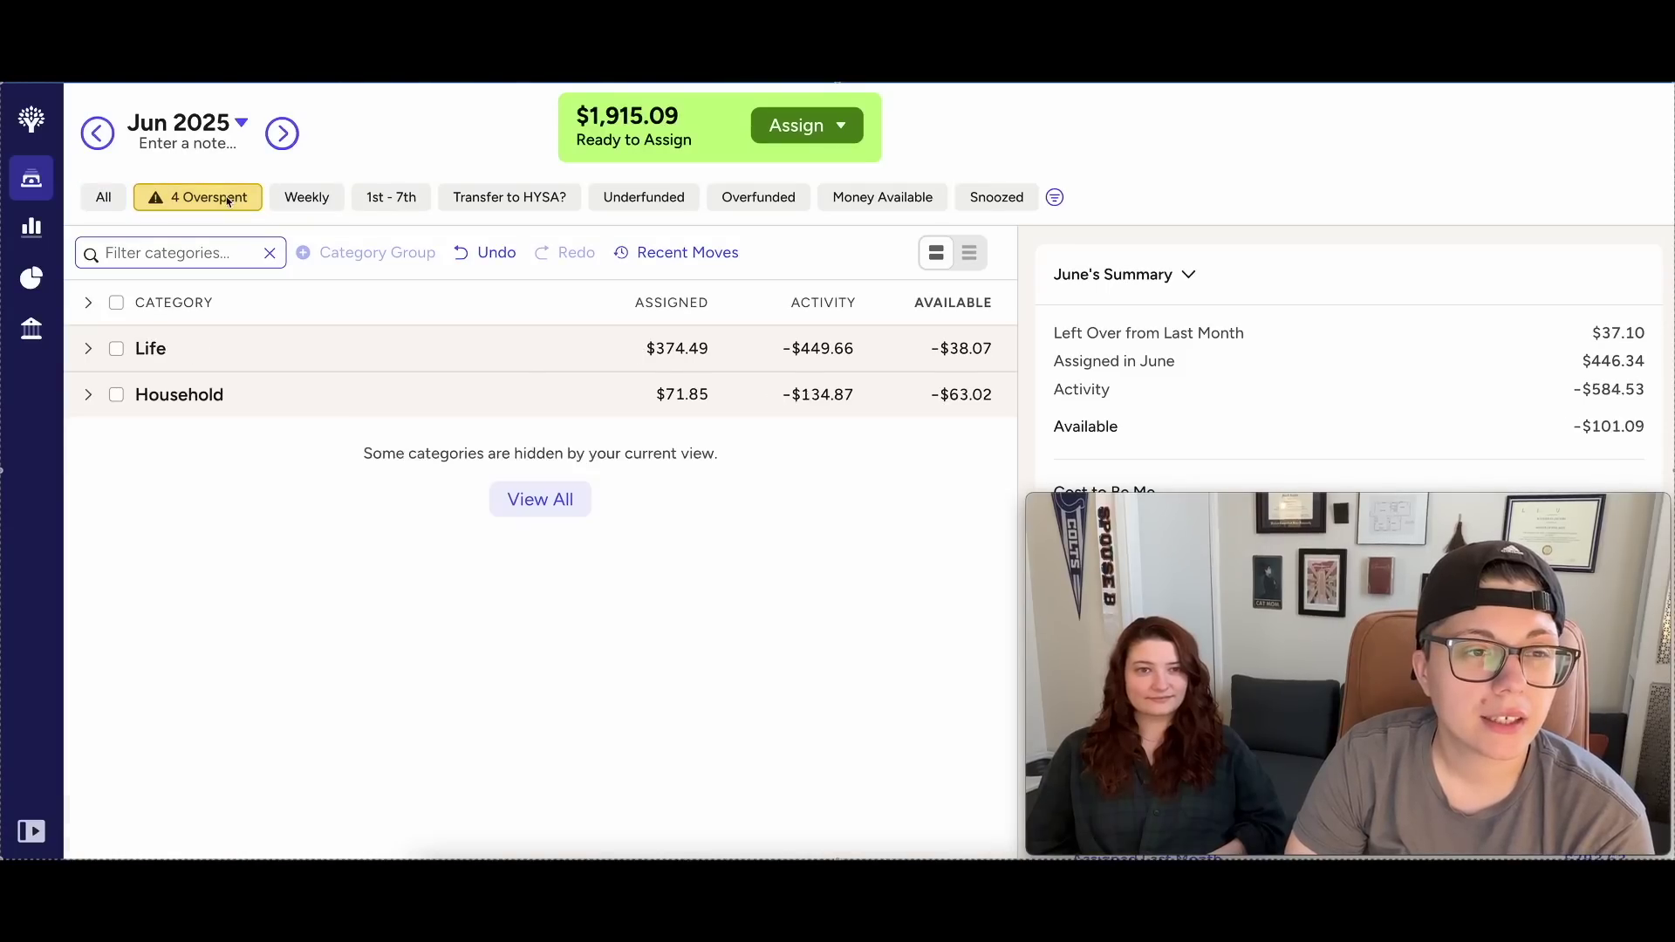
left_click(89, 304)
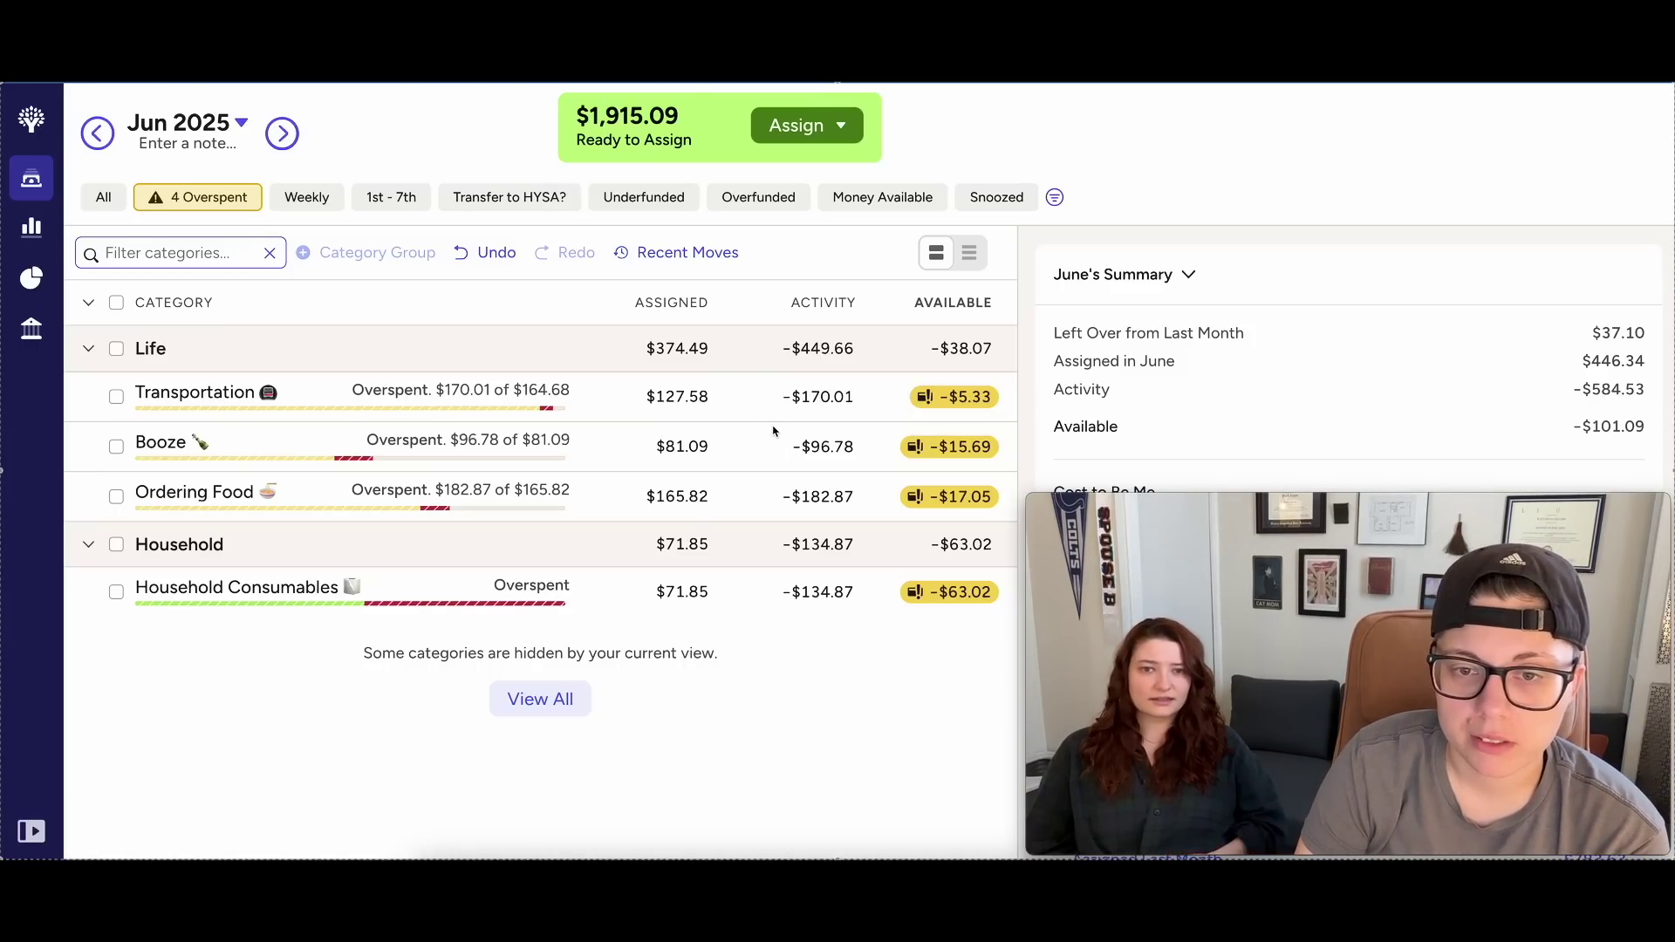
left_click(659, 403)
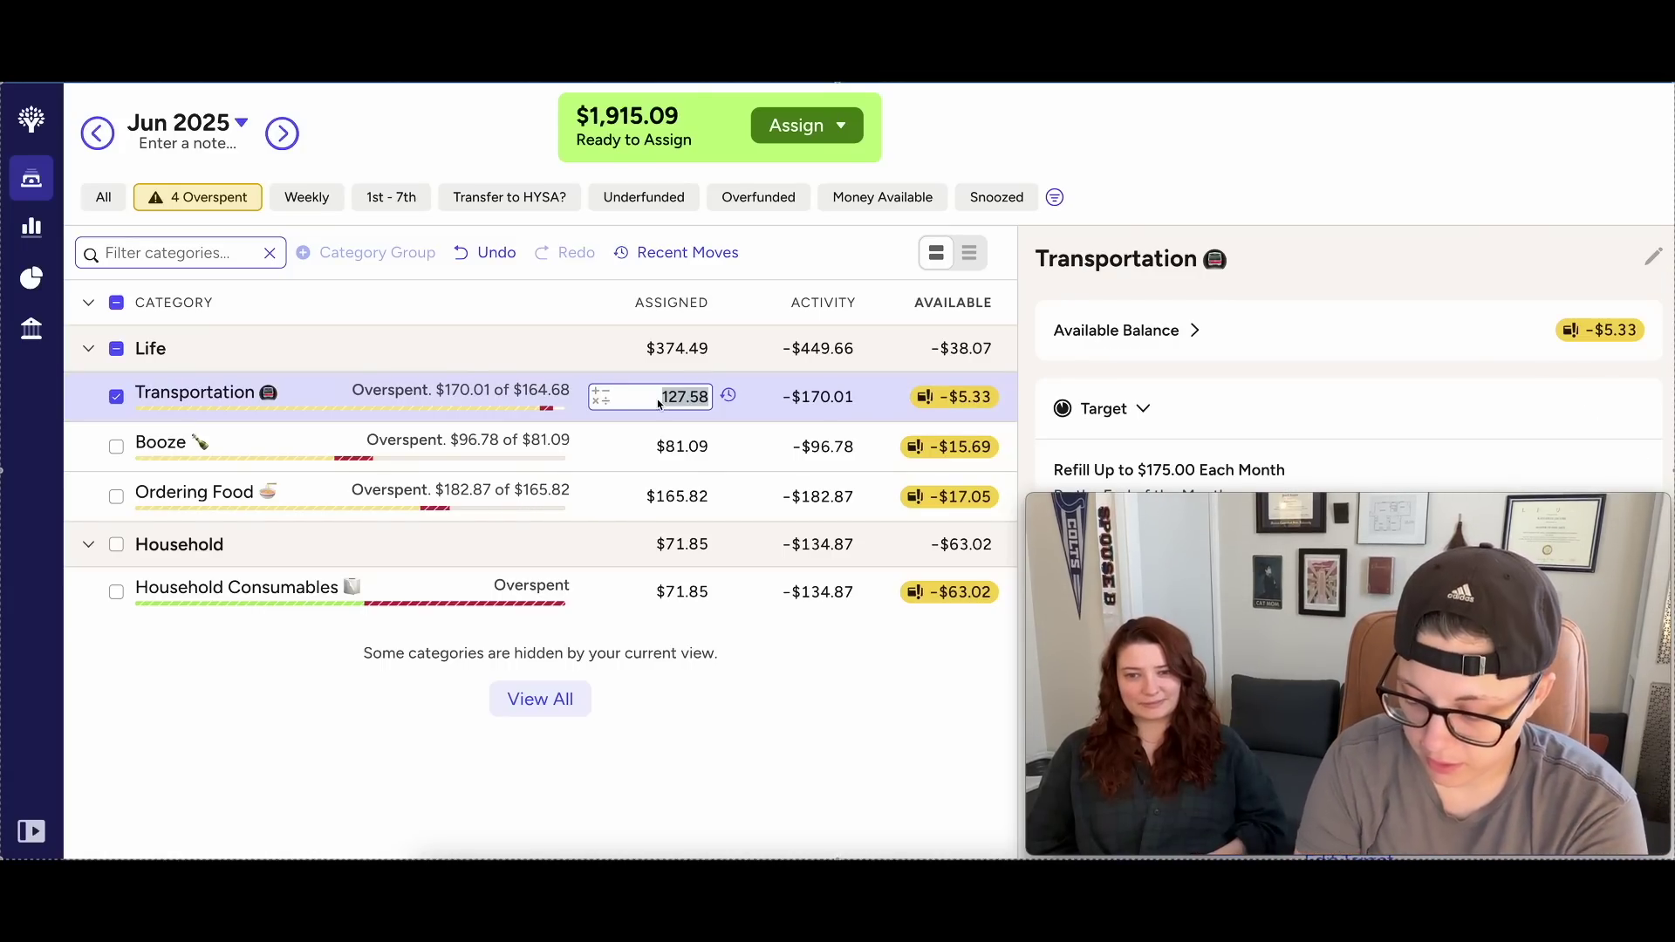
type("+5.33")
key("Return")
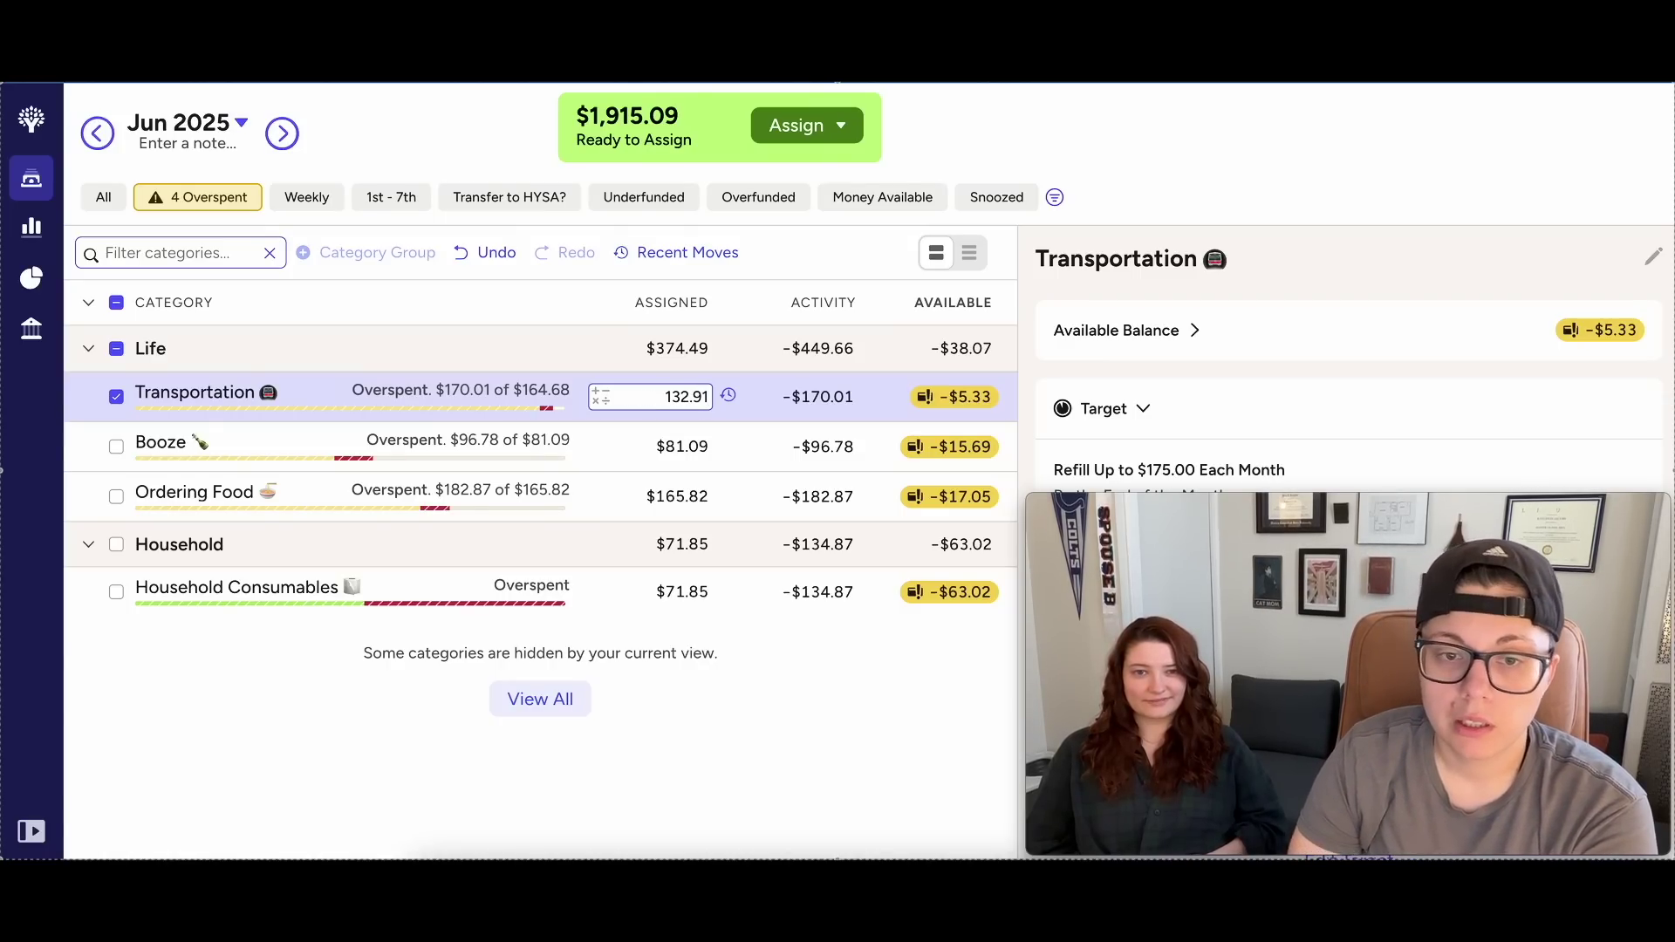
left_click(94, 416)
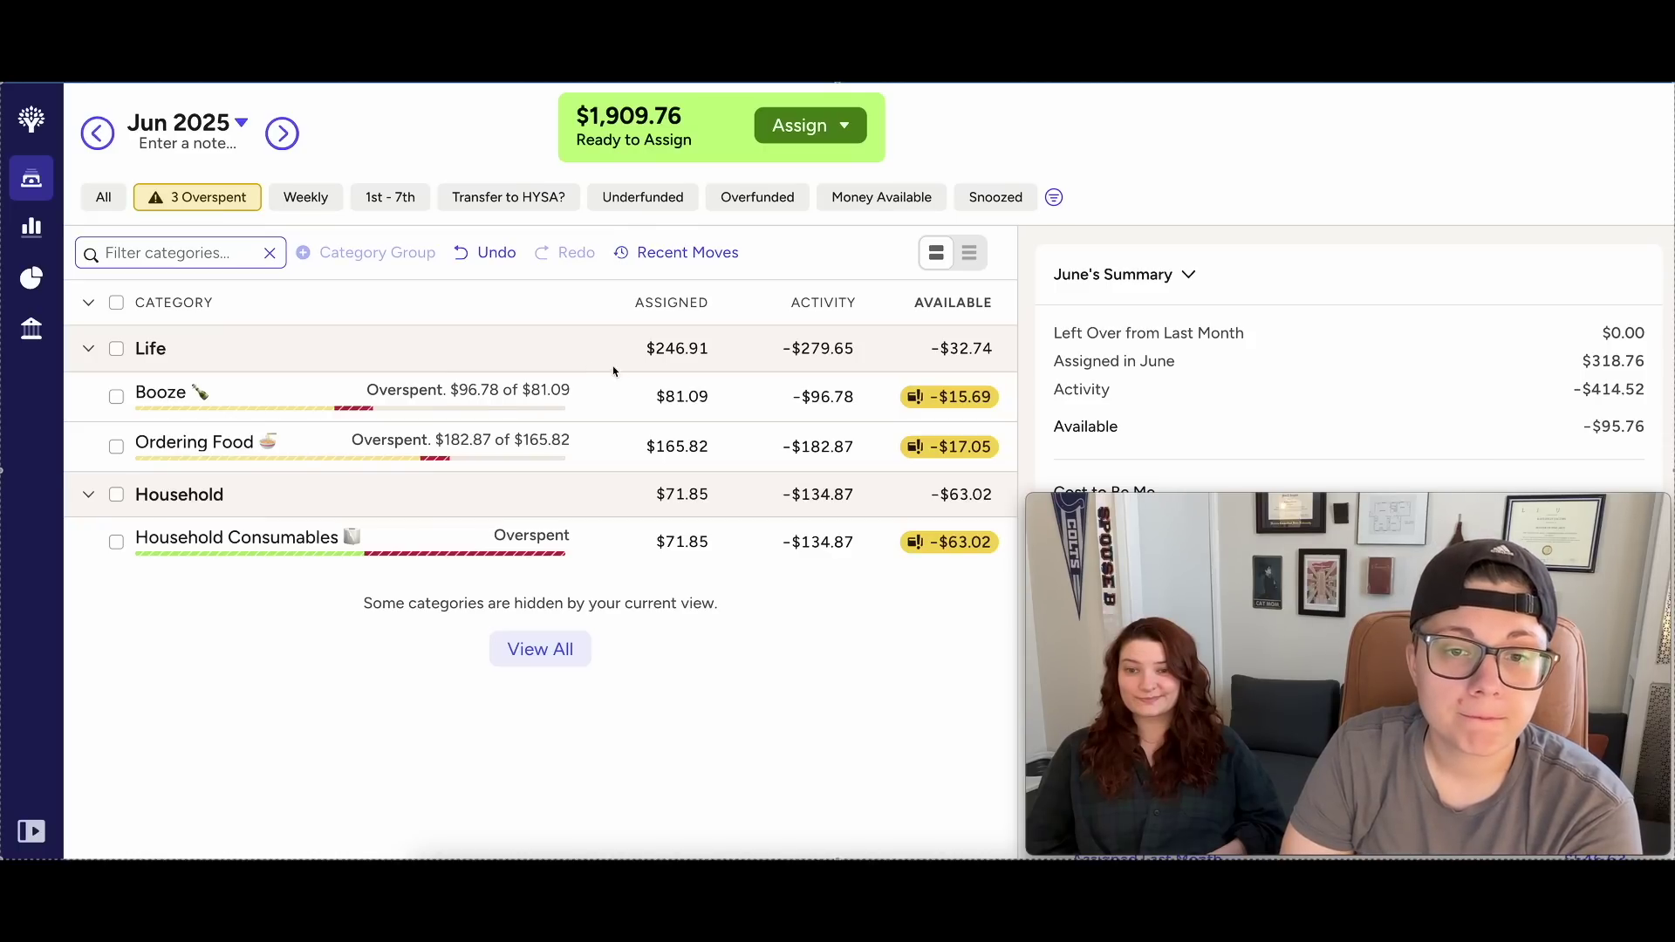
Review the Booze category's June activity and add 15.69 to its assigned amount.
left_click(823, 404)
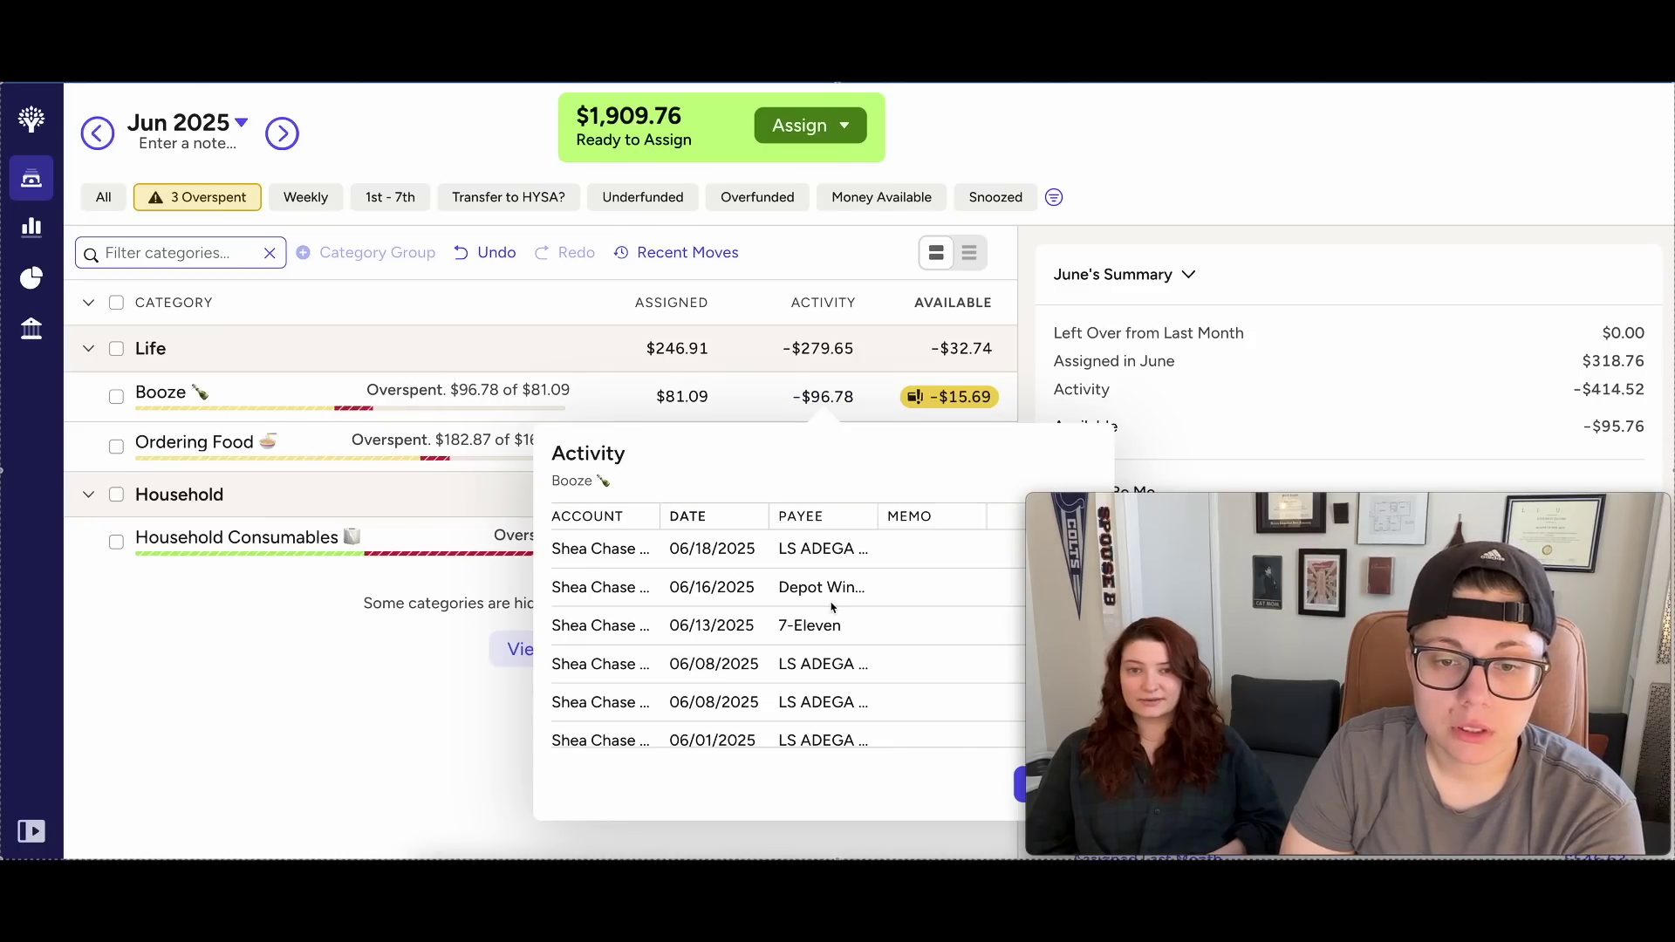
scroll(979, 767, "down", 1)
left_click(680, 397)
left_click(681, 396)
key("Right")
type("+15.69")
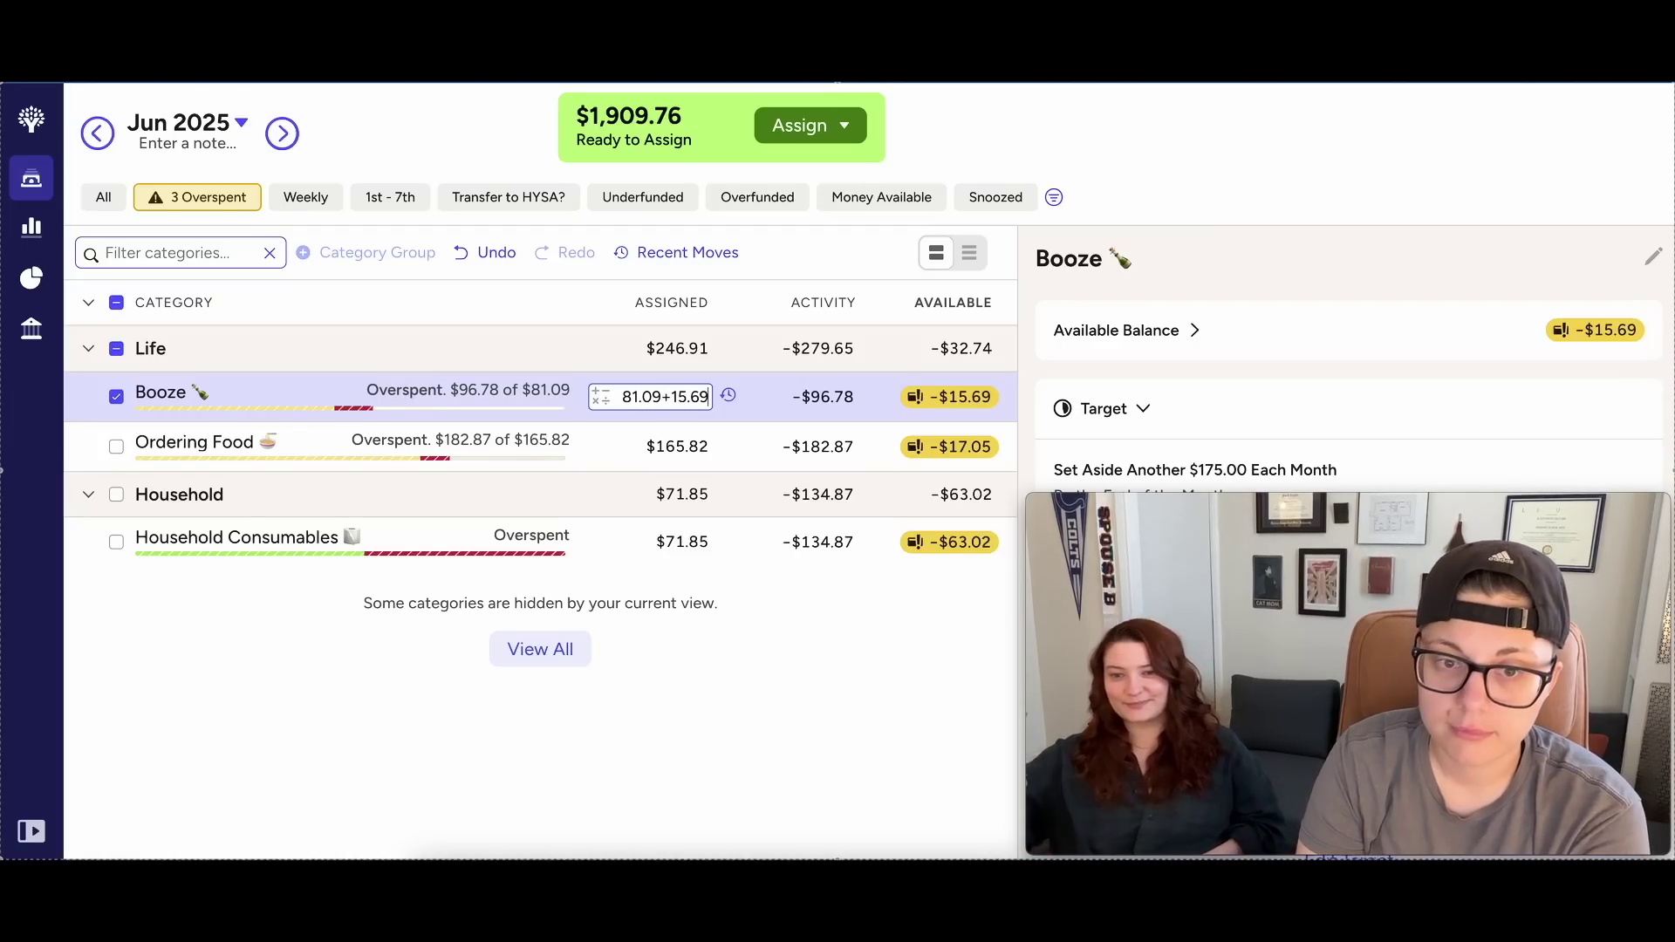
key("Return")
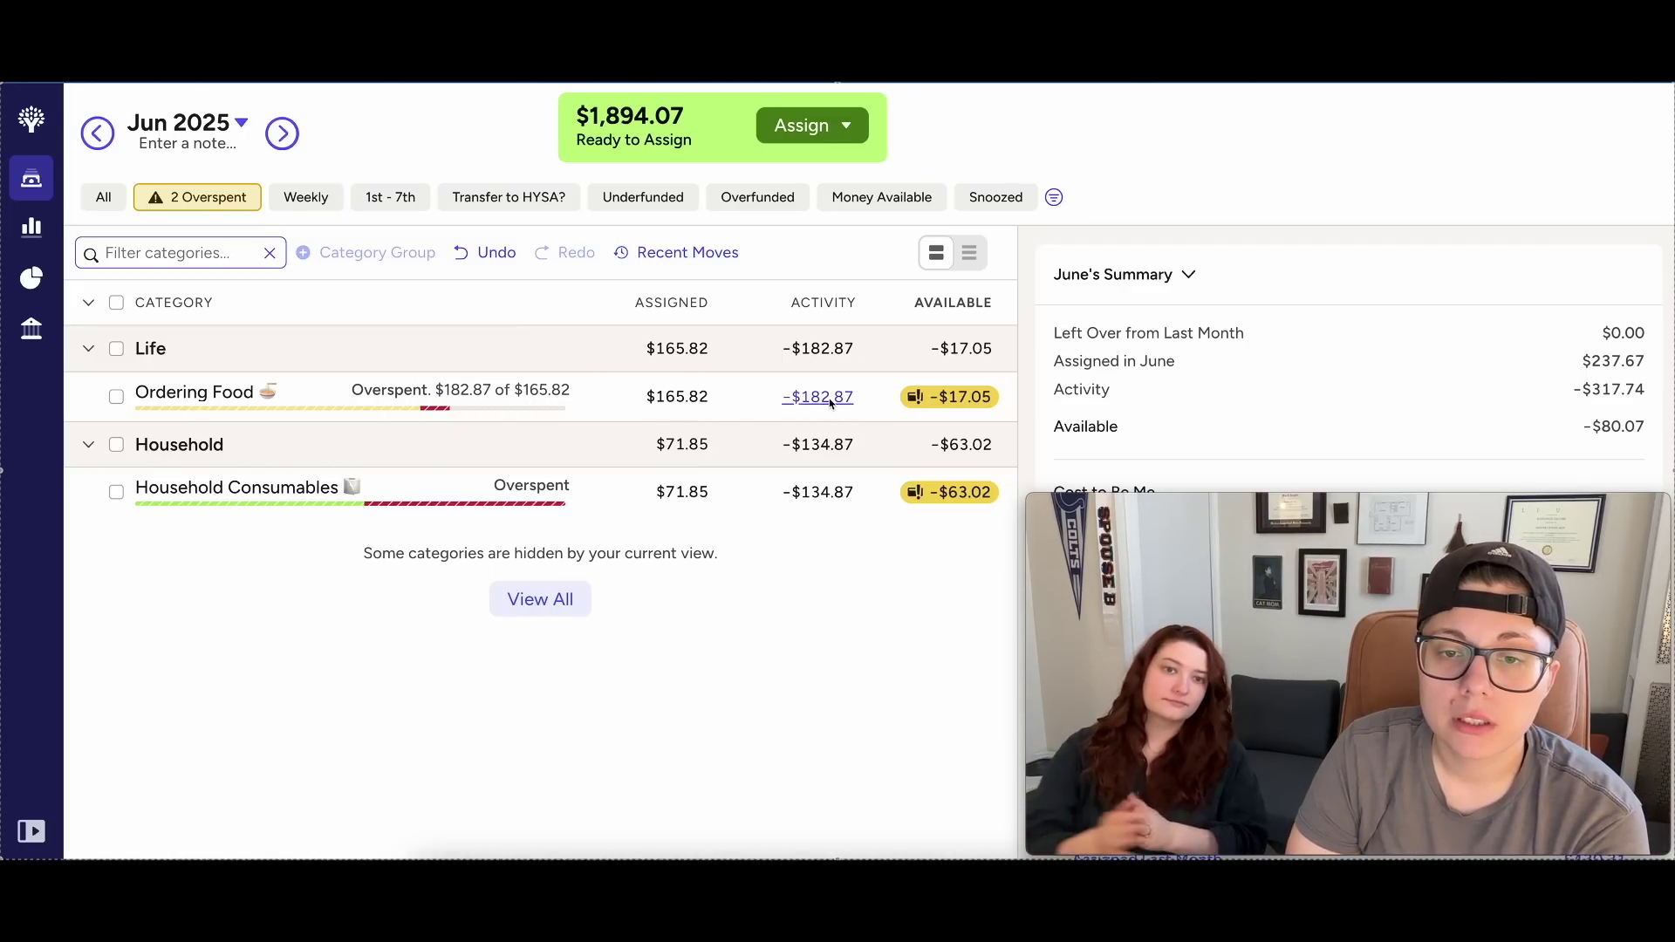
Add 17.05 to the Ordering Food category's assigned amount for June.
left_click(684, 397)
type("+1")
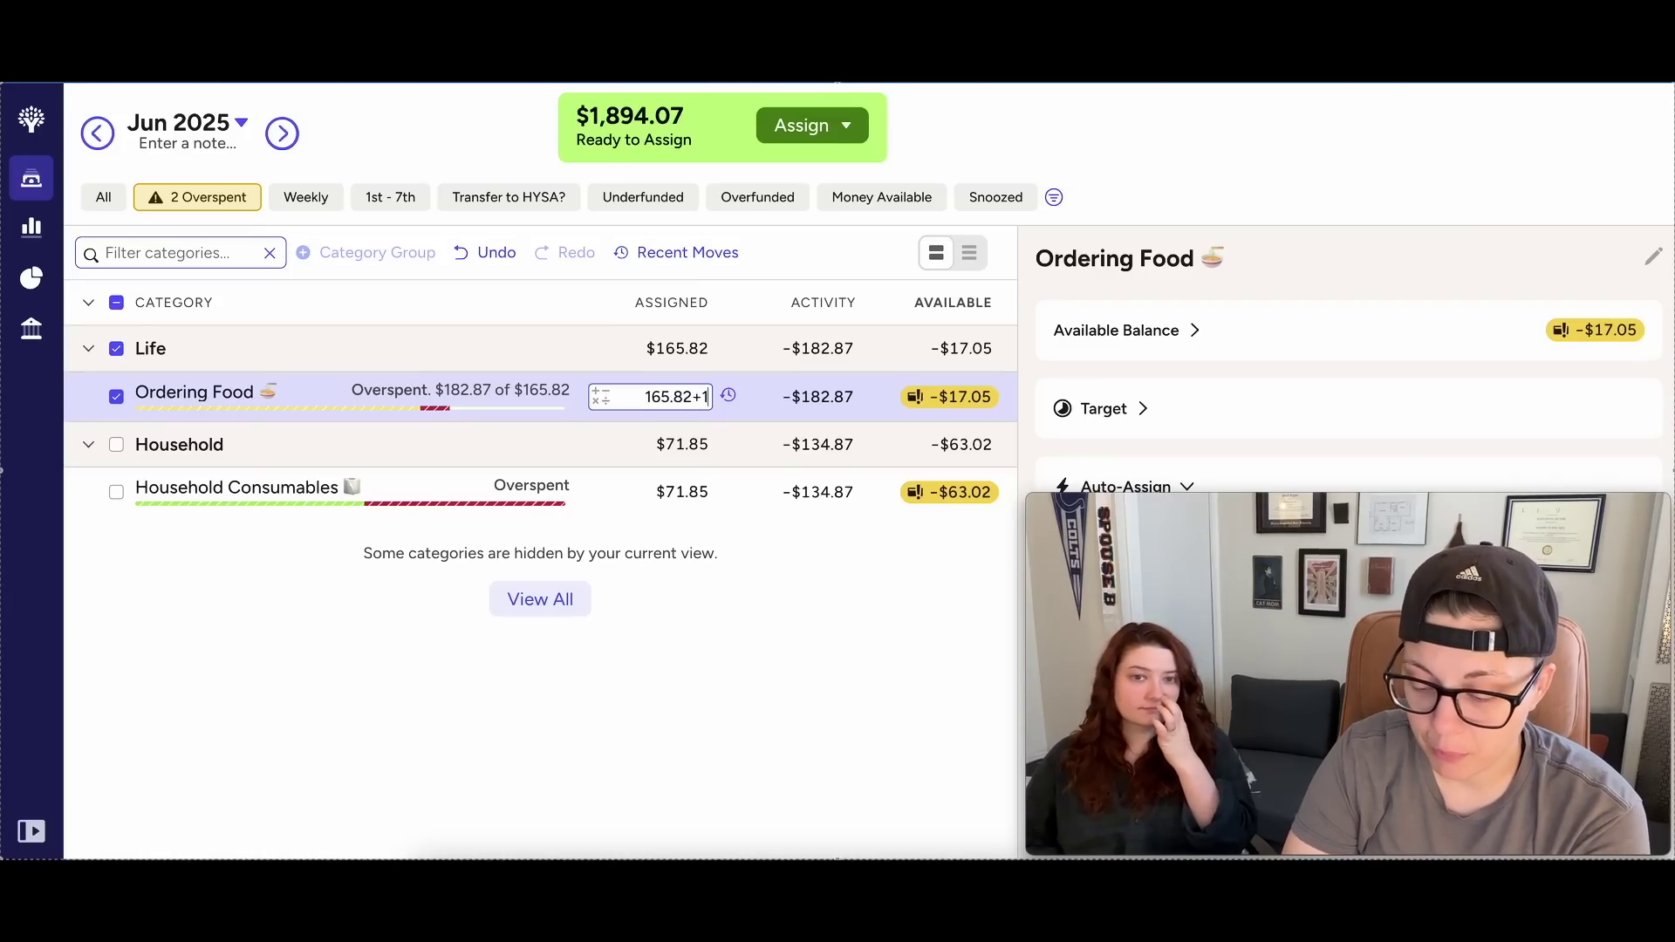
type("7.05")
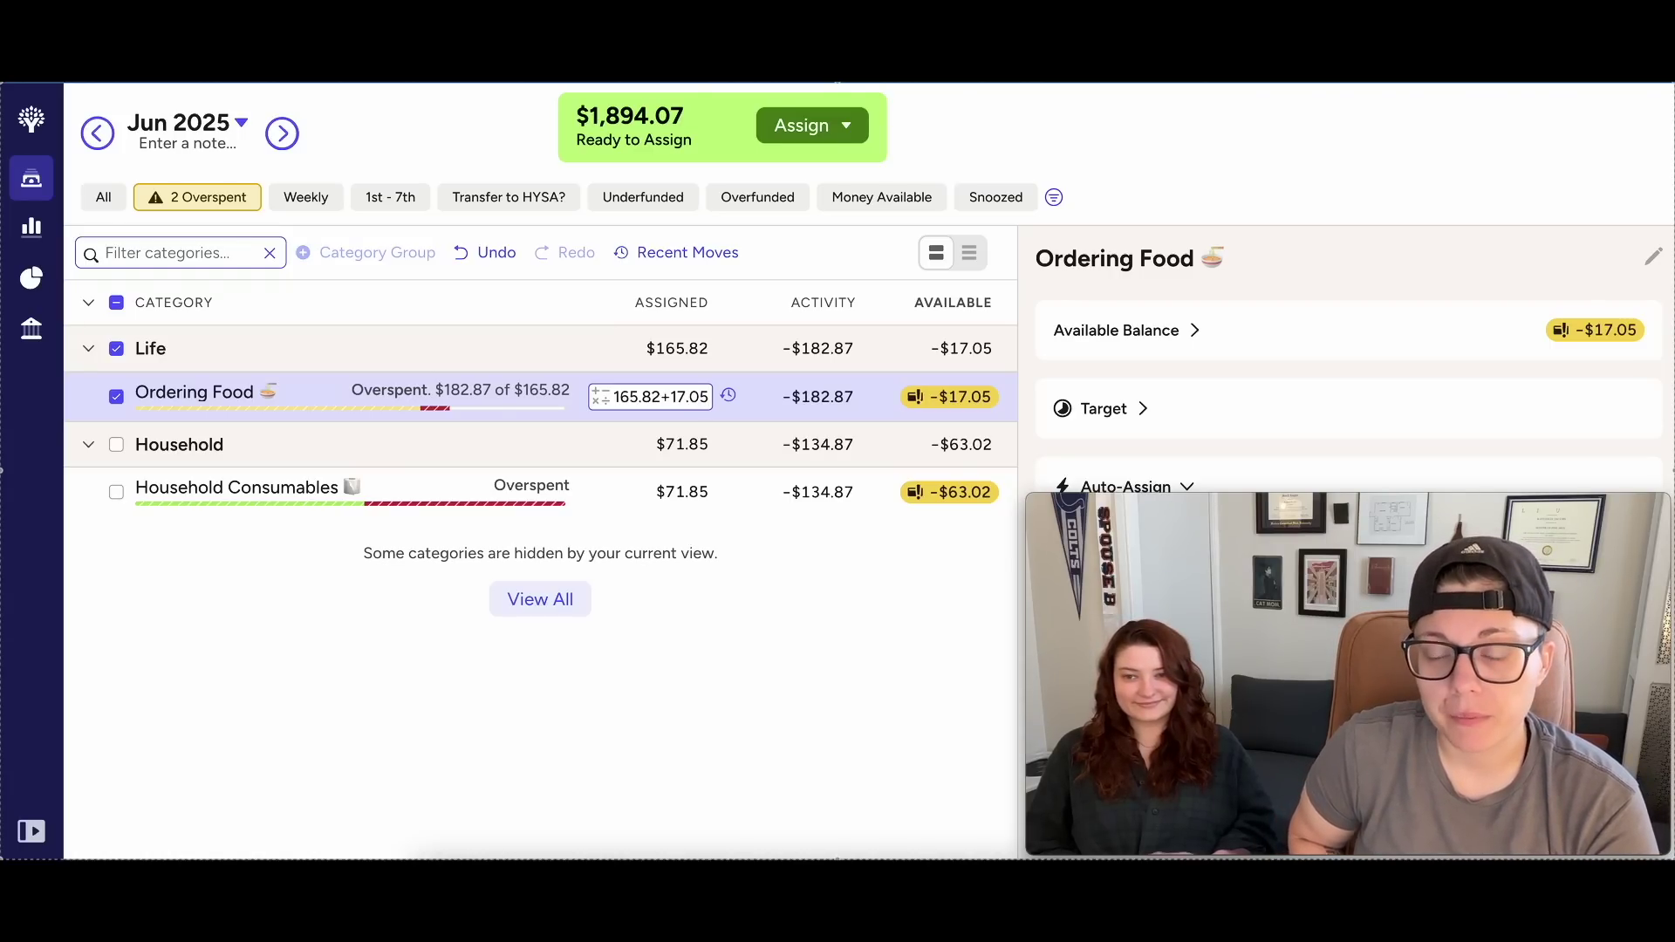
key("equal")
key("Return")
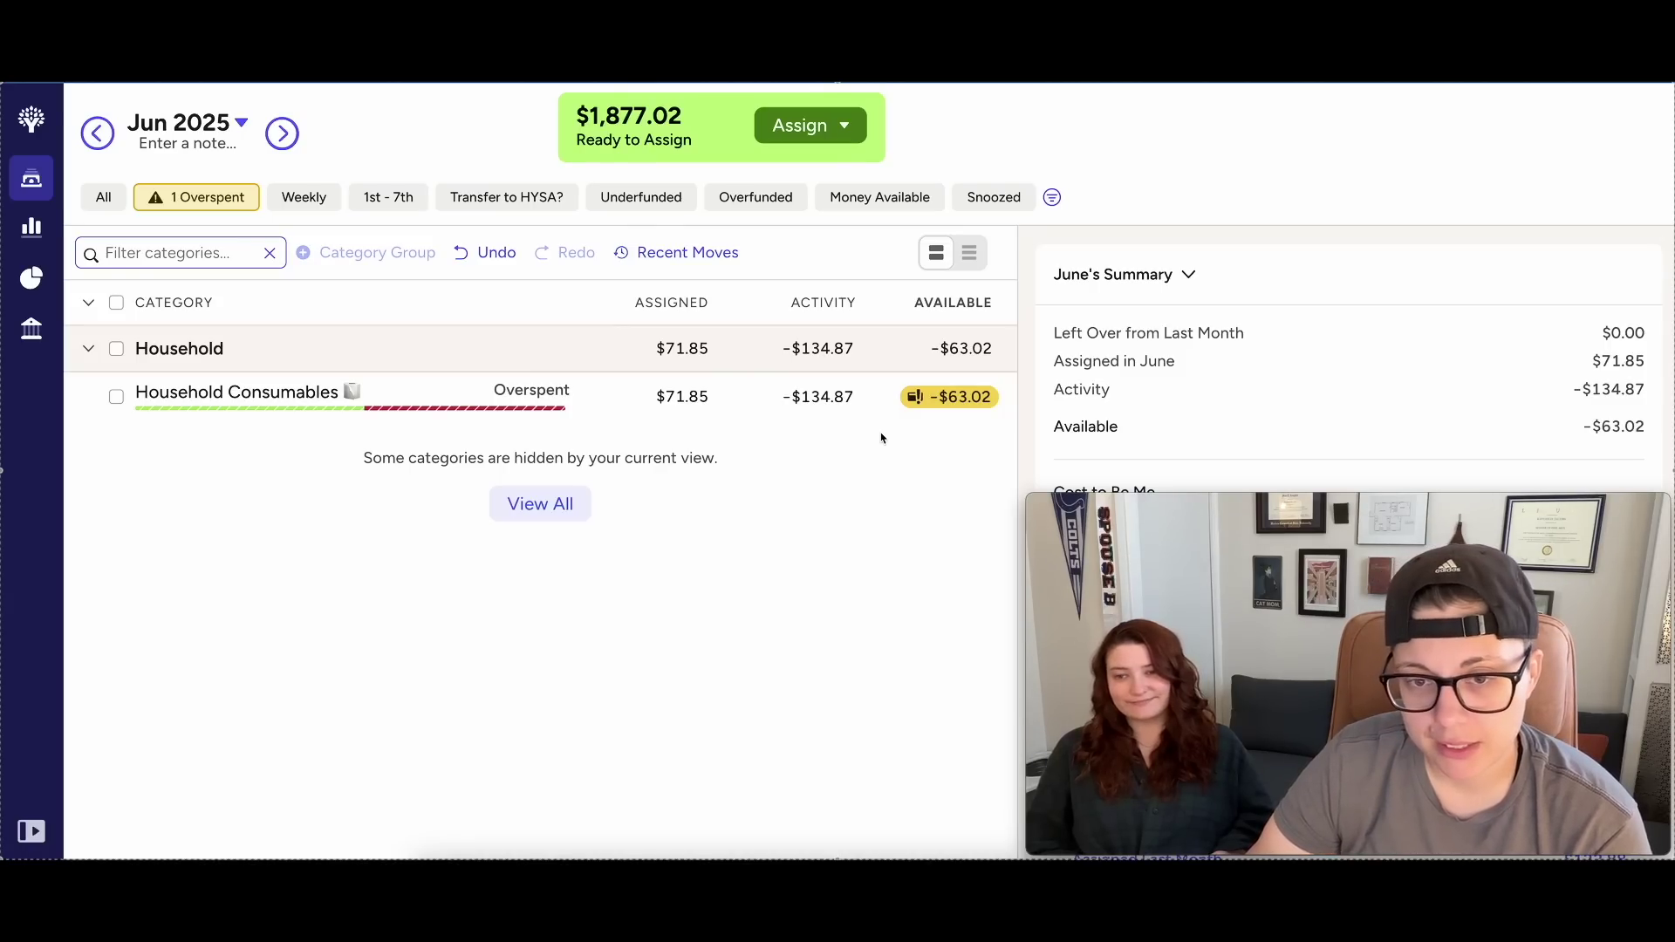
Review the Household Consumables category's June activity and add 63.02 to its assigned amount.
left_click(827, 403)
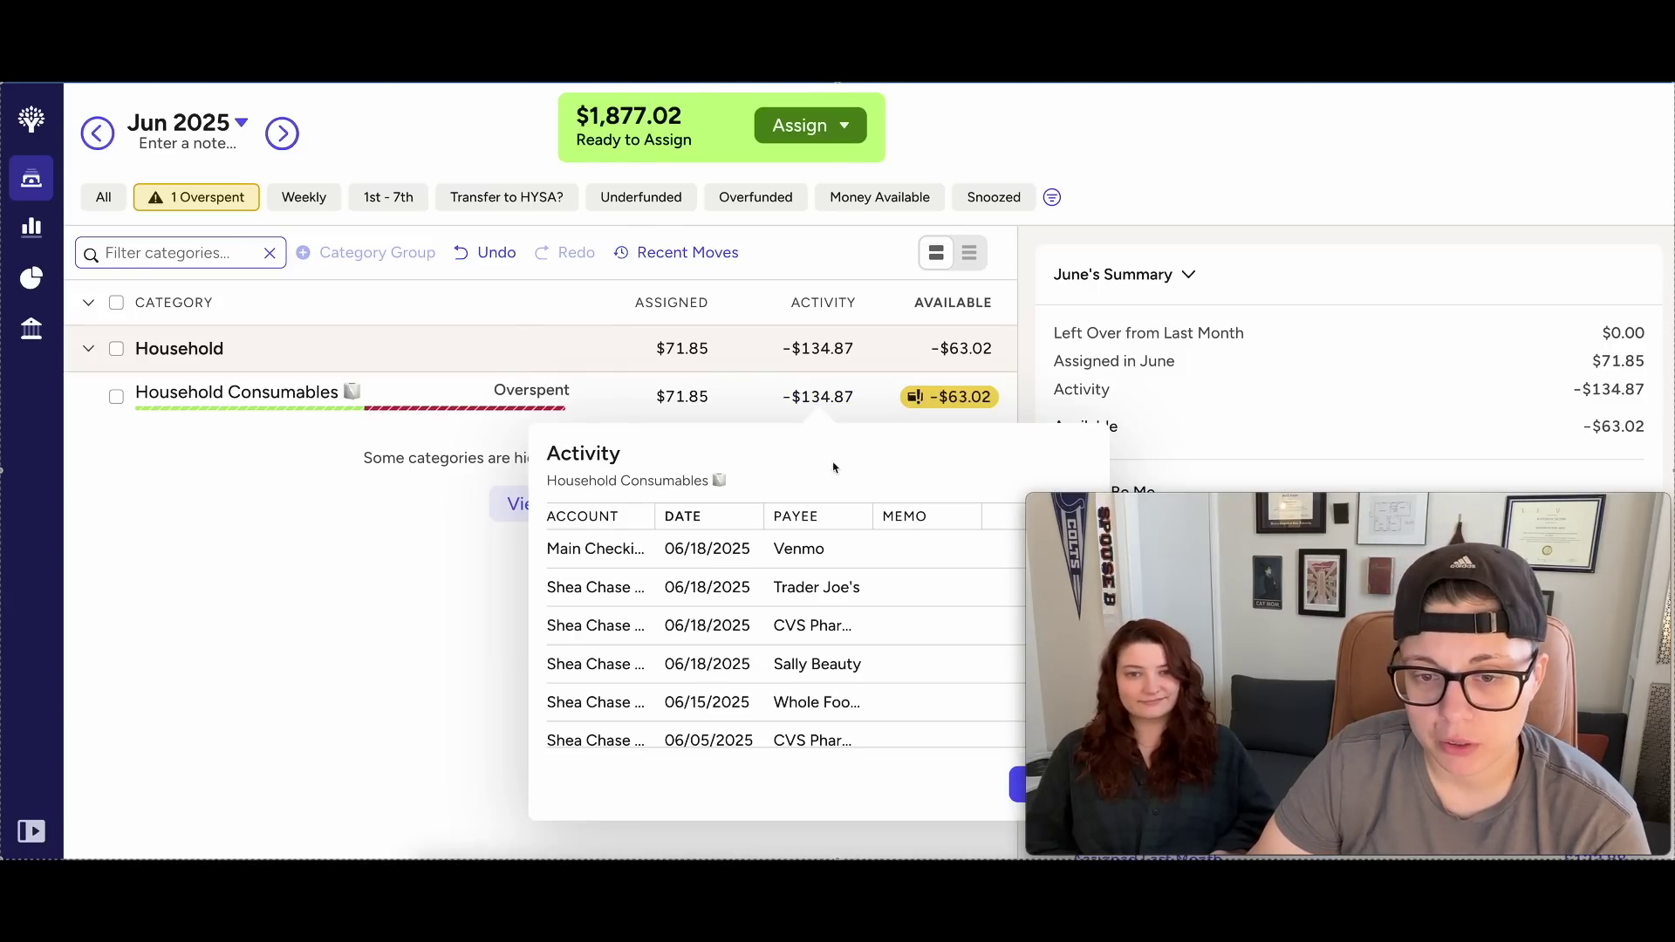
scroll(858, 588, "down", 2)
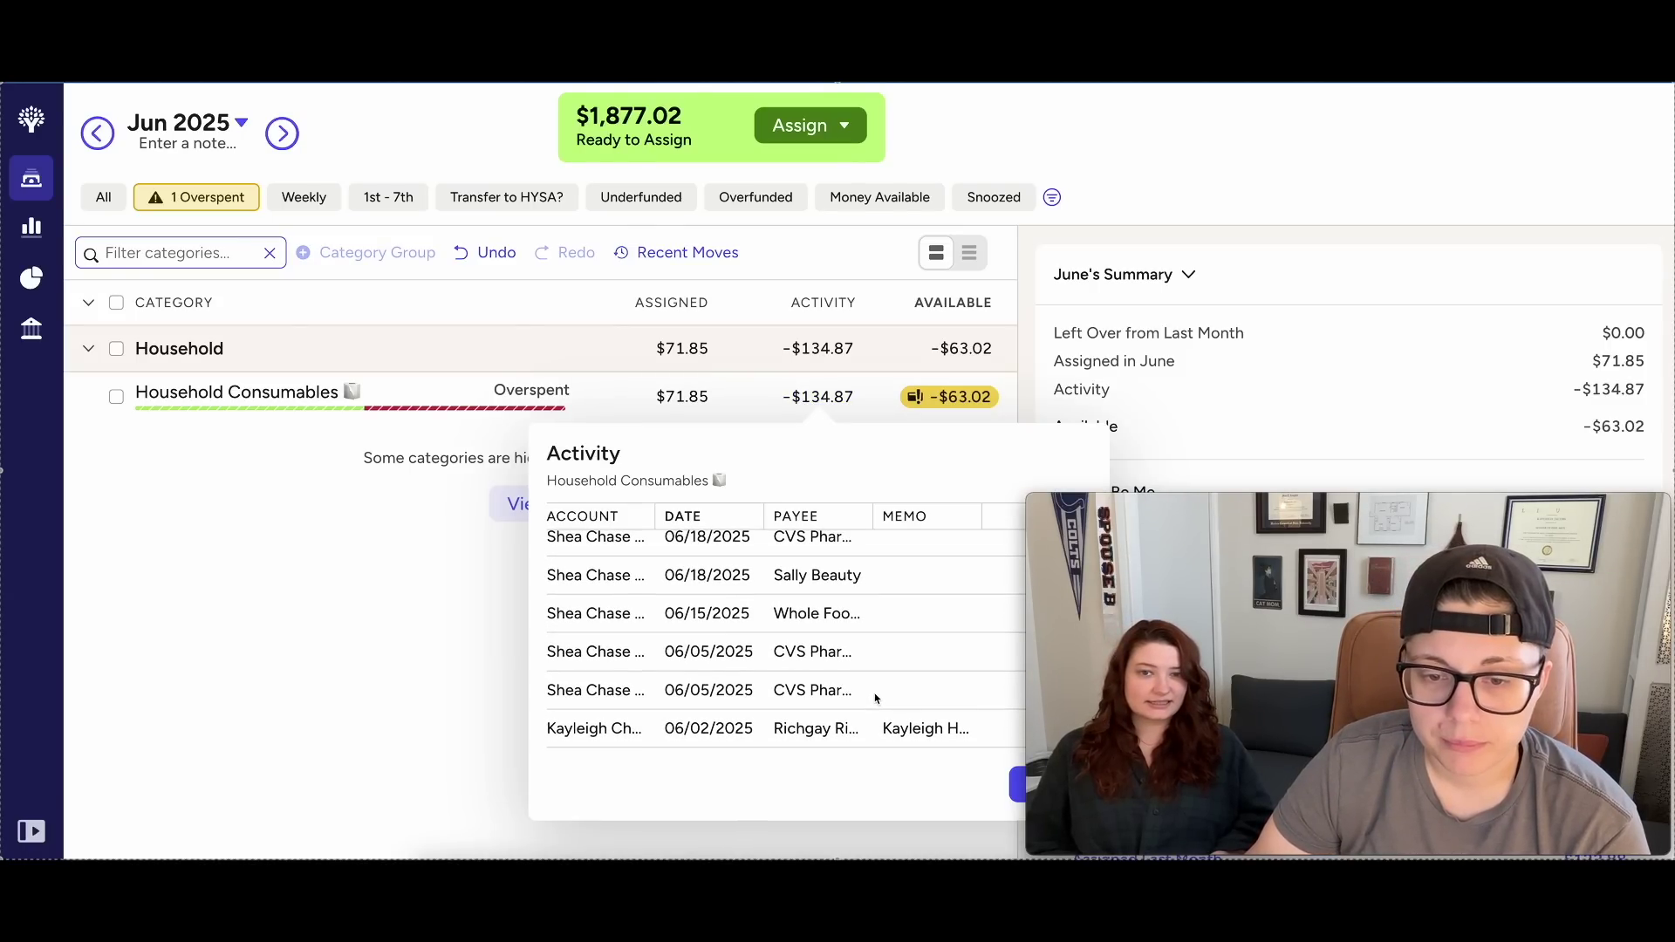
key("Escape")
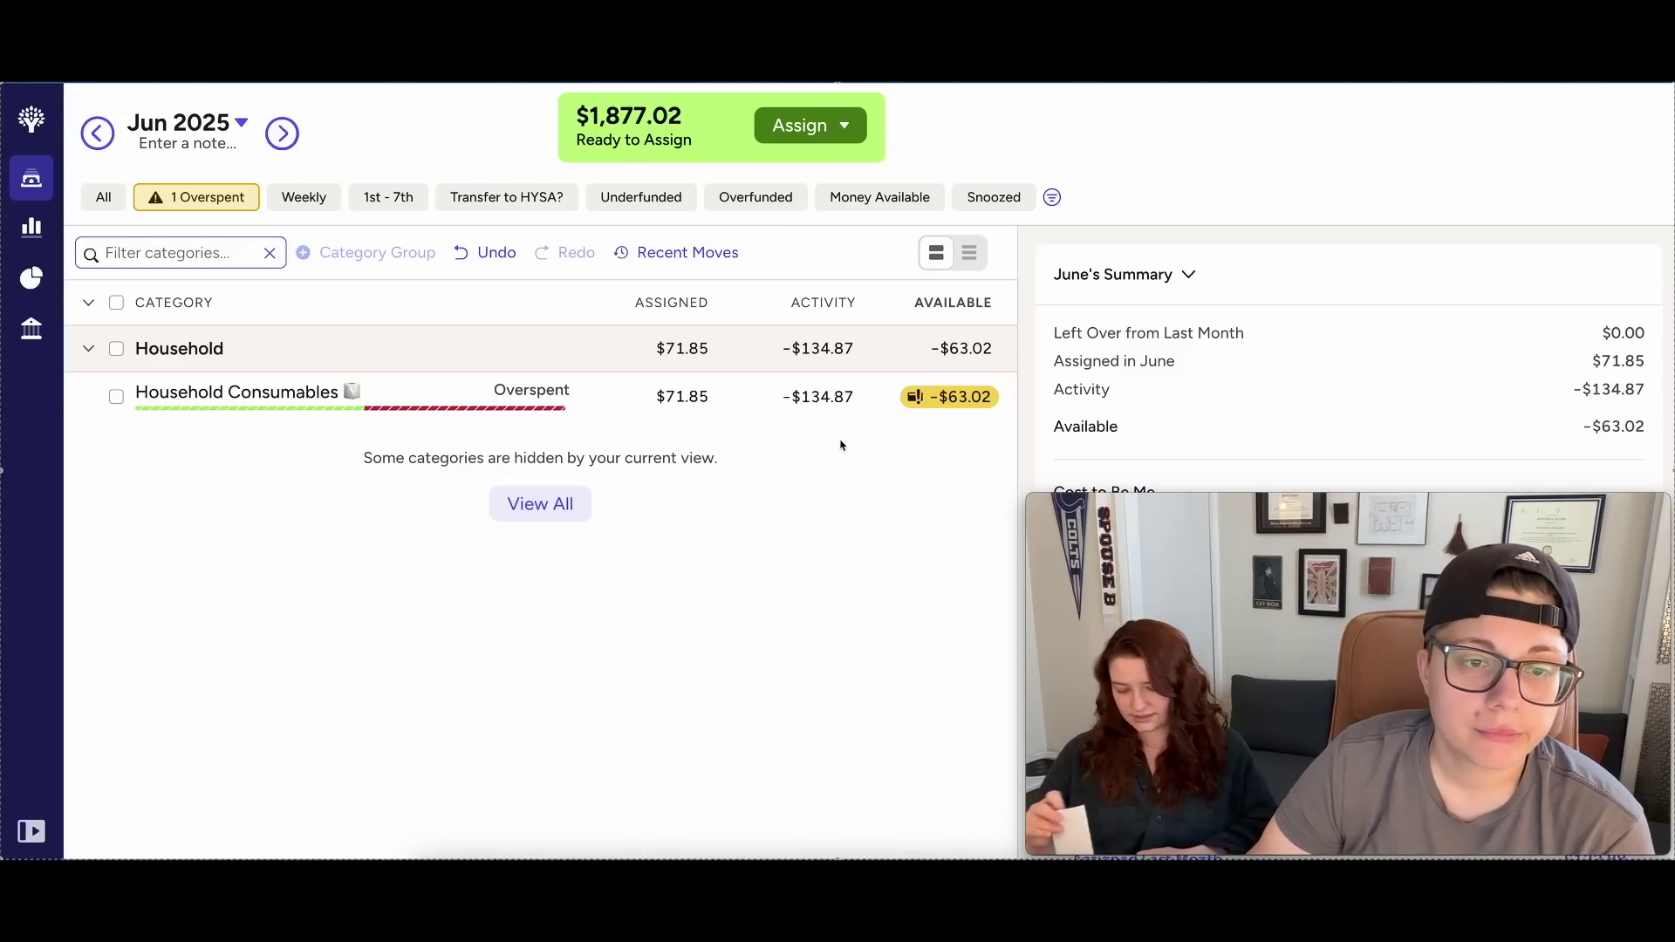
left_click(703, 404)
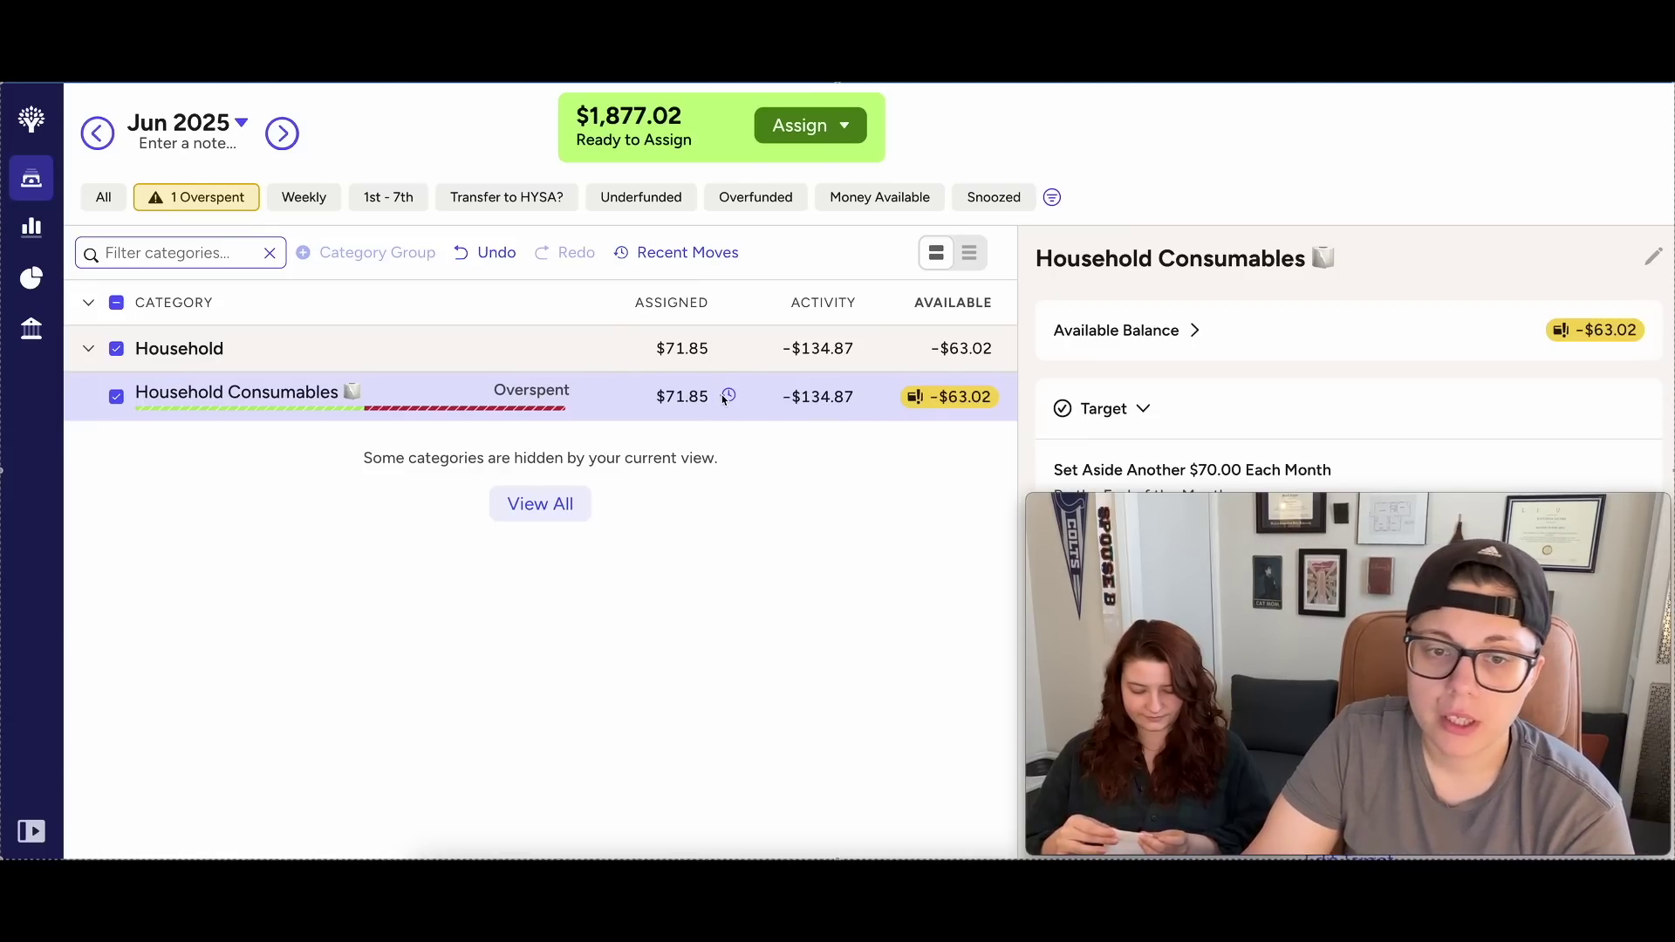
left_click(686, 398)
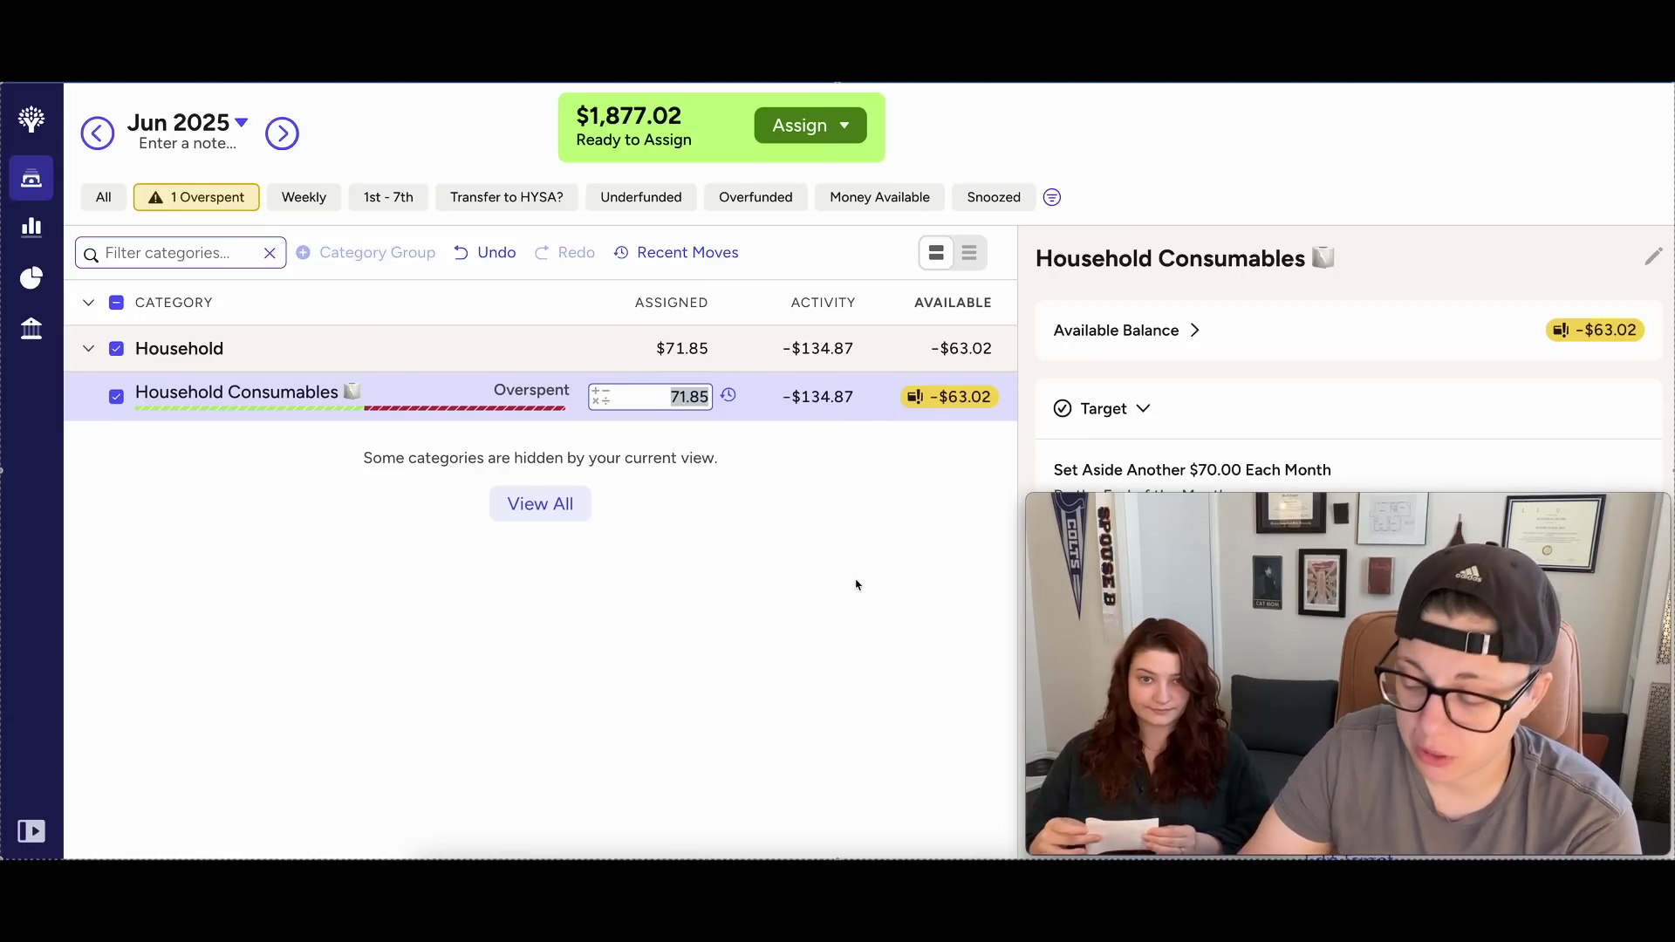
type("+63.02")
key("Return")
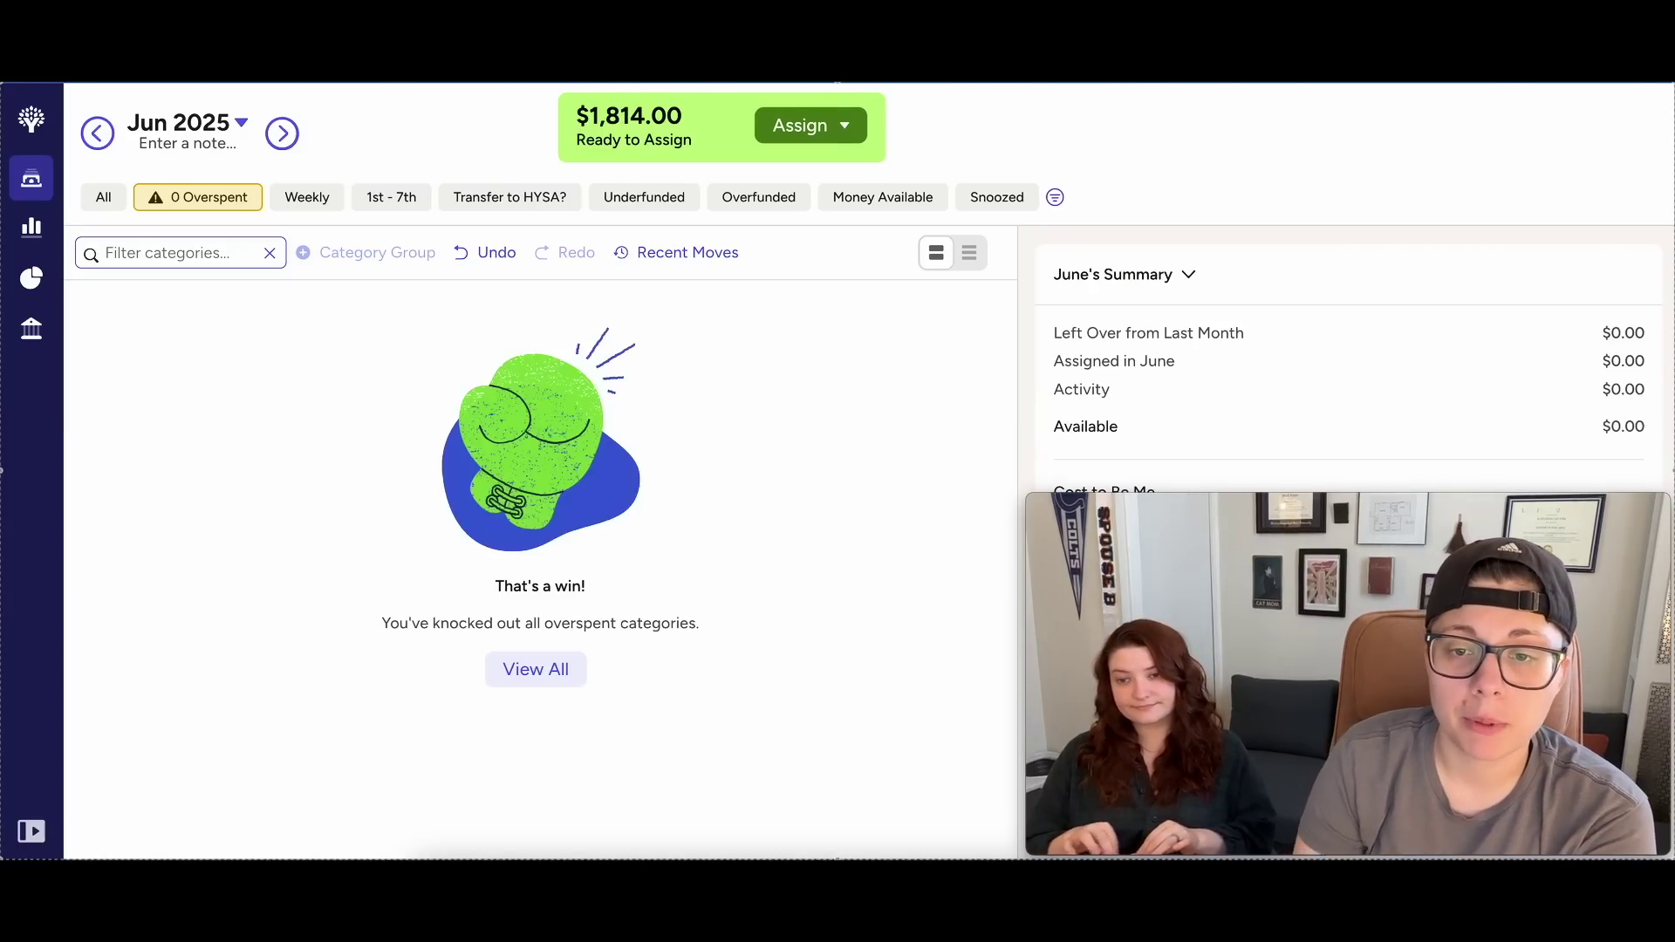
Remove the overspent filter from the plan, then examine the pending transactions in All Accounts with its search filter cleared.
left_click(103, 199)
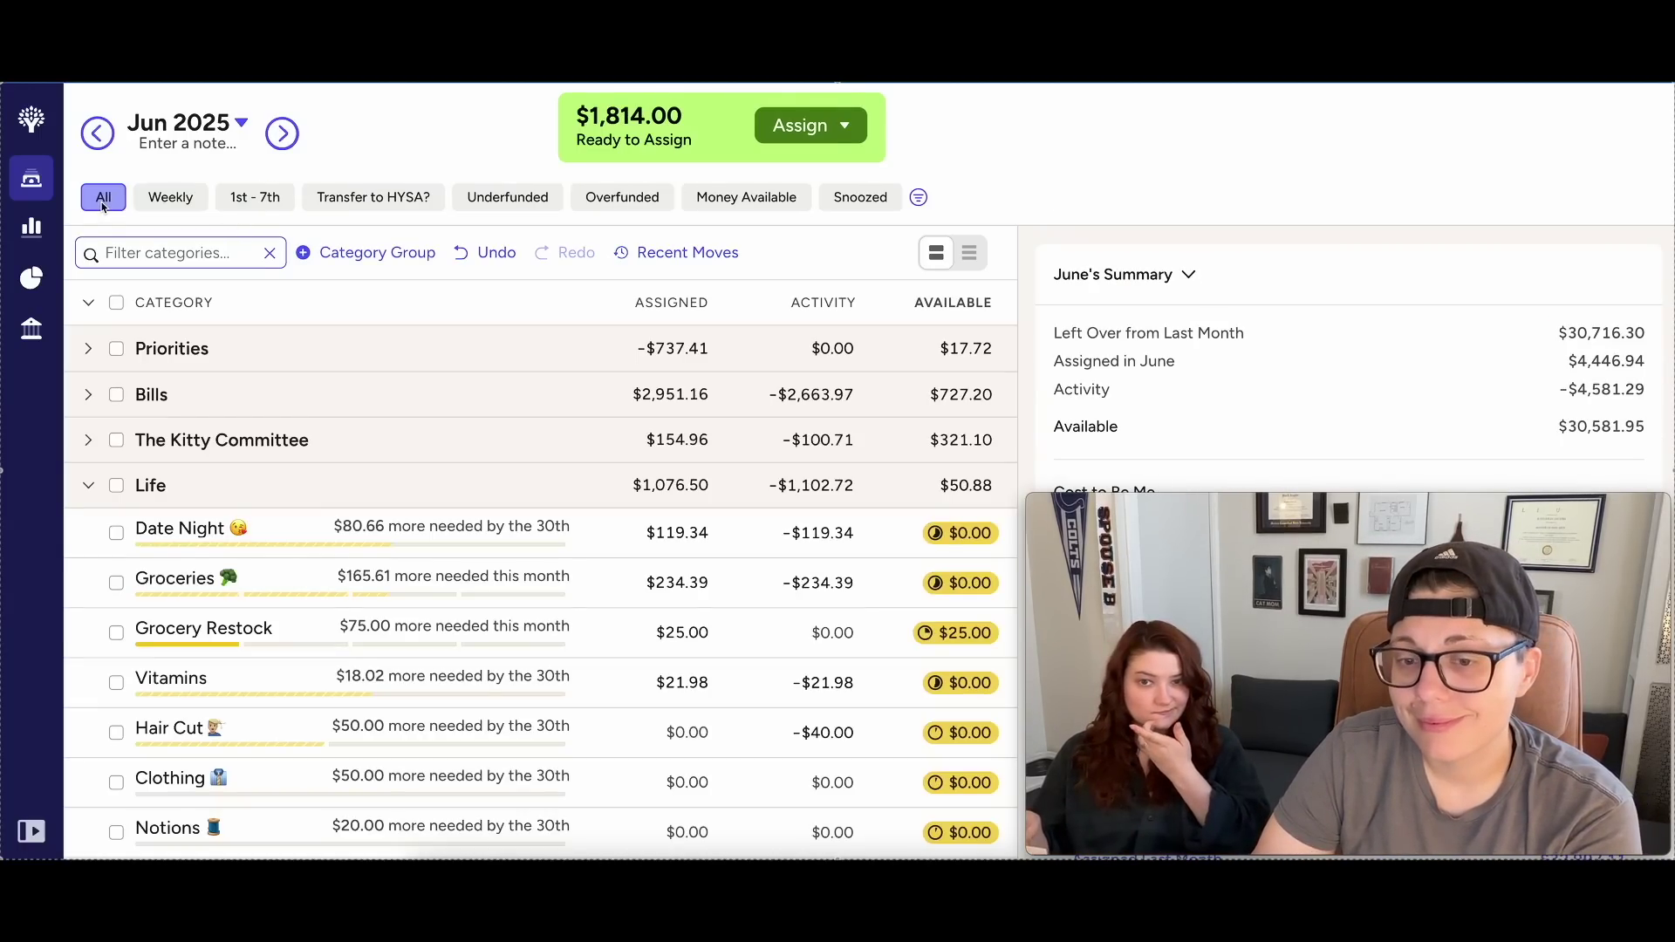
left_click(32, 332)
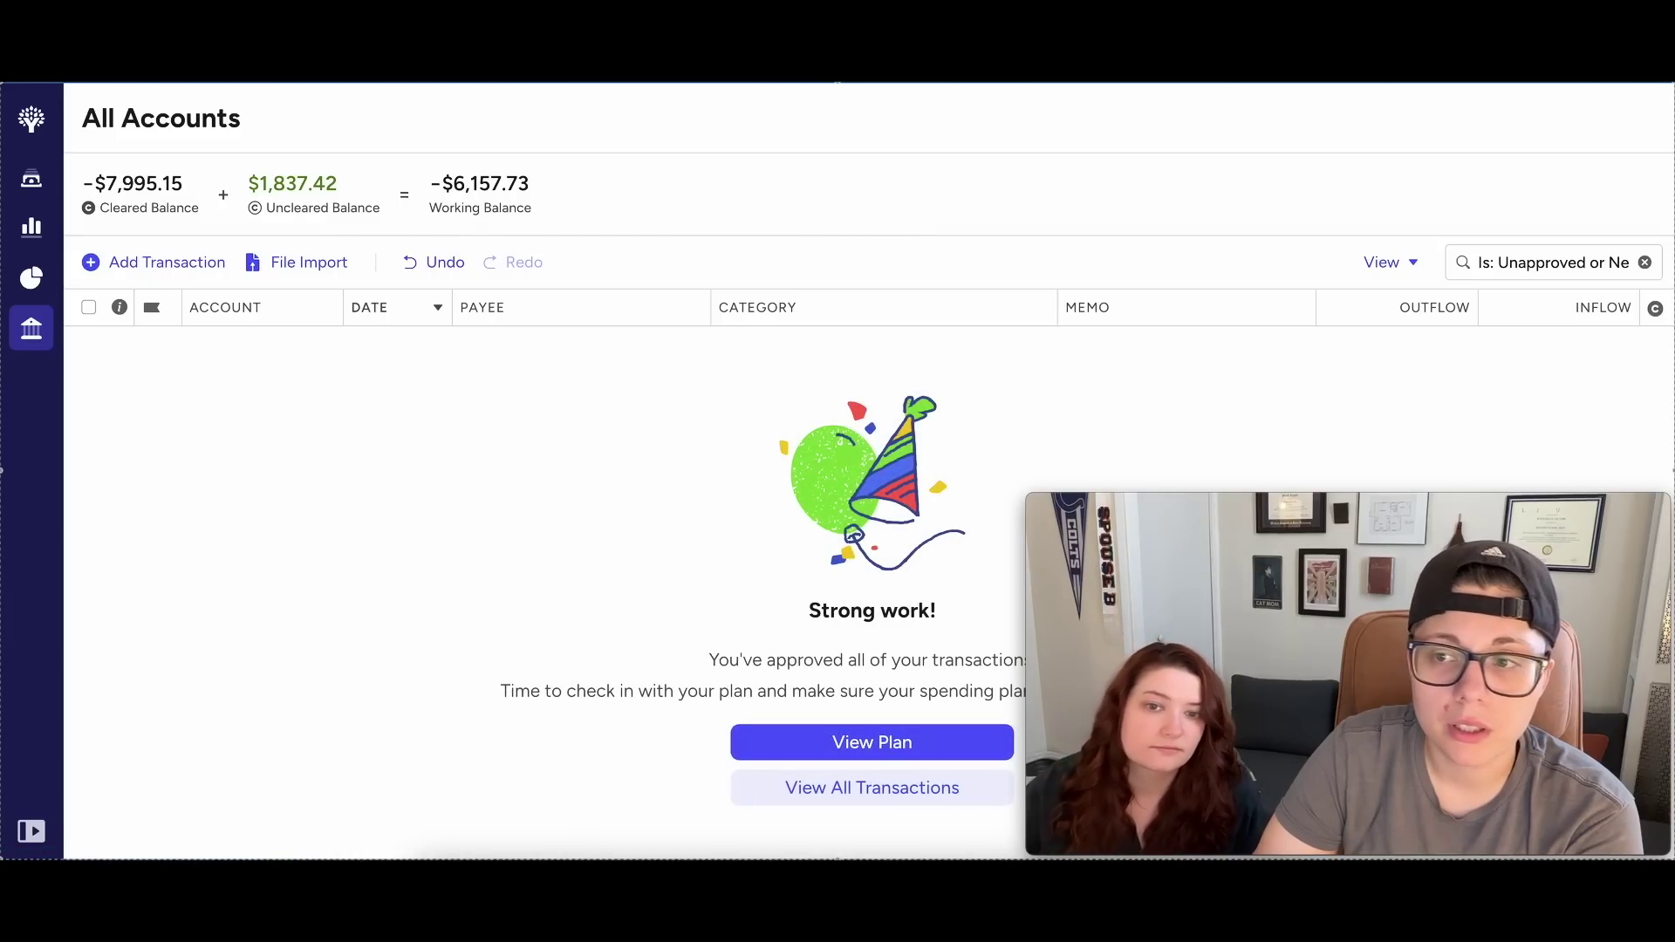
left_click(1646, 263)
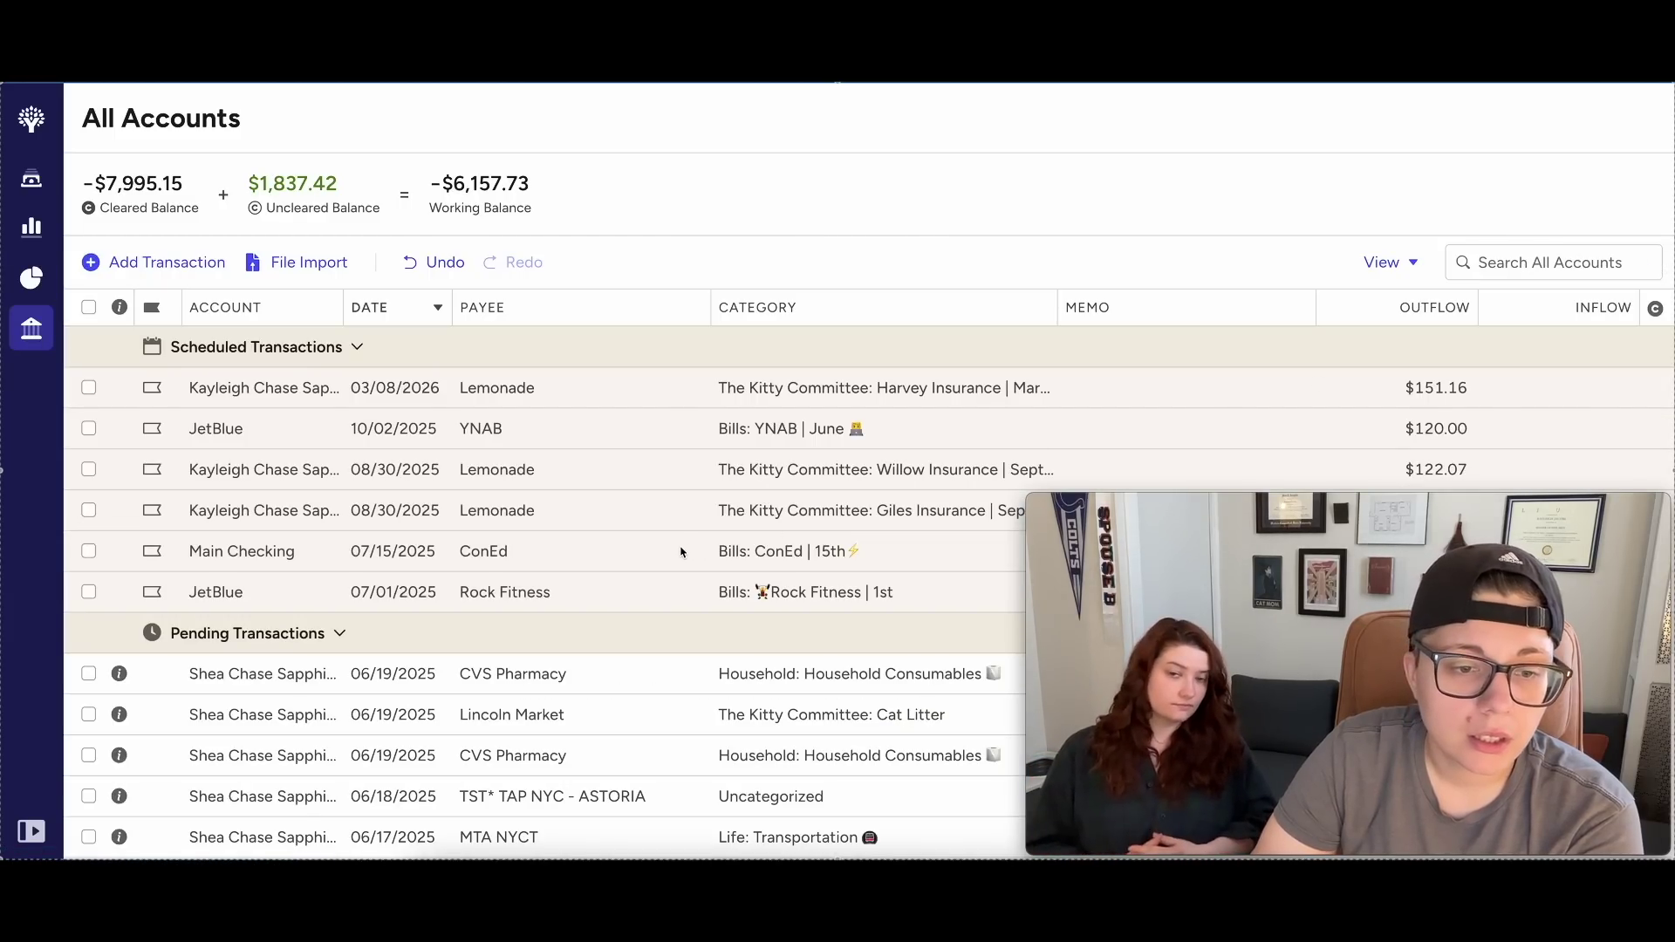
scroll(682, 553, "down", 4)
scroll(663, 523, "down", 1)
scroll(654, 453, "down", 1)
scroll(474, 468, "up", 1)
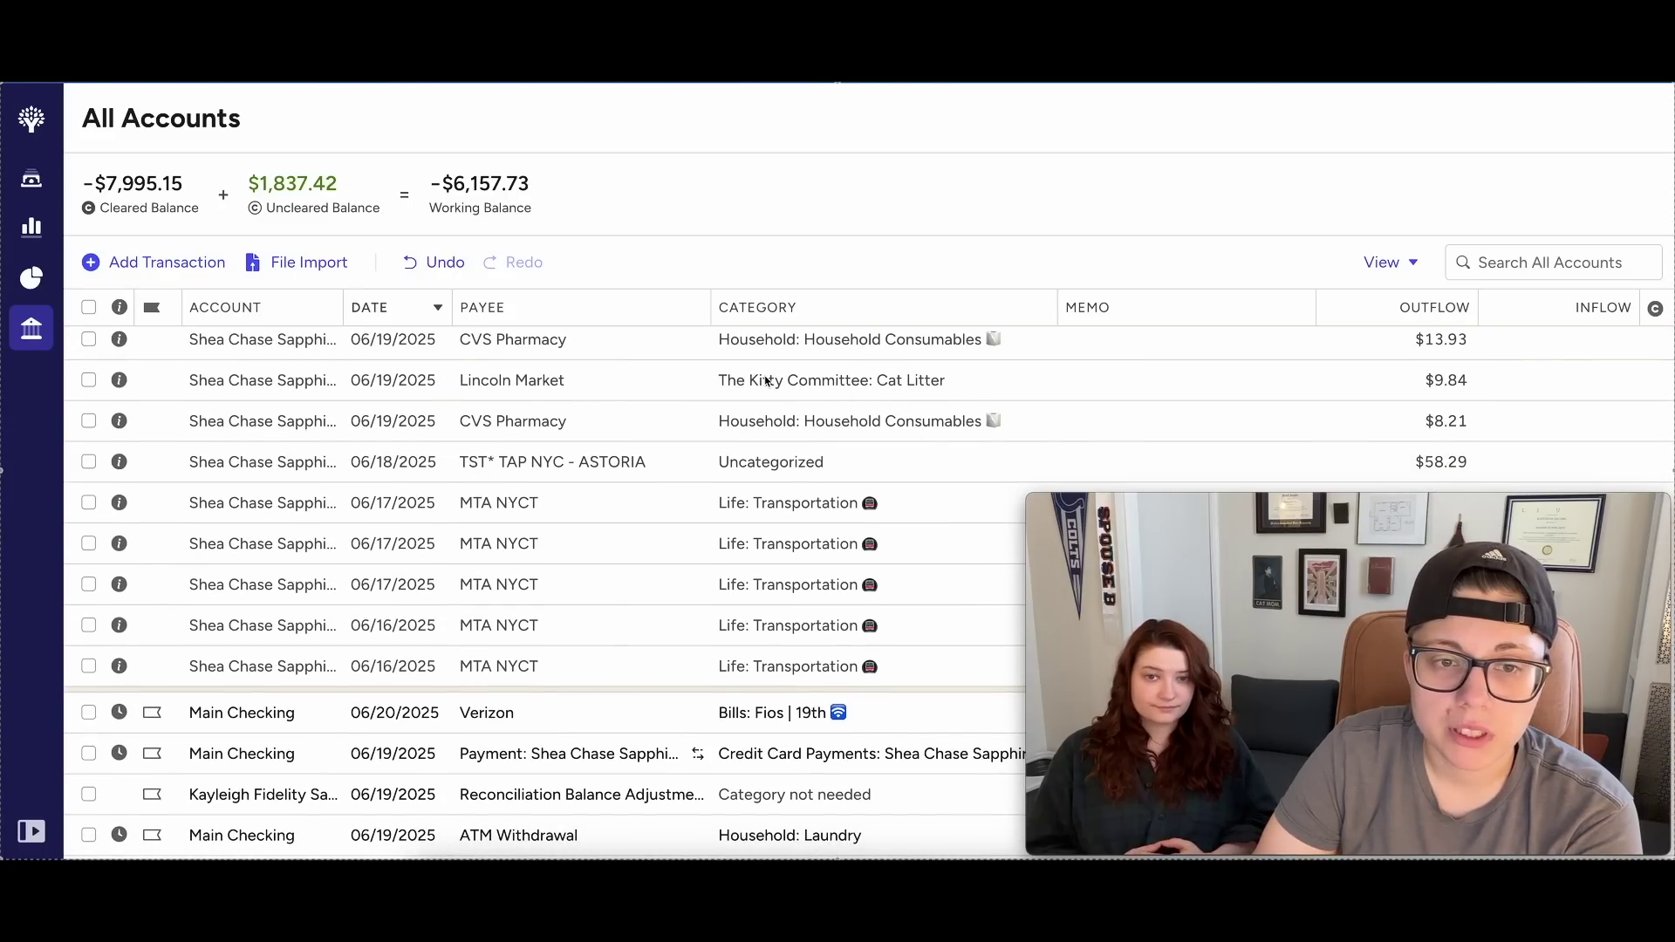
scroll(765, 381, "up", 2)
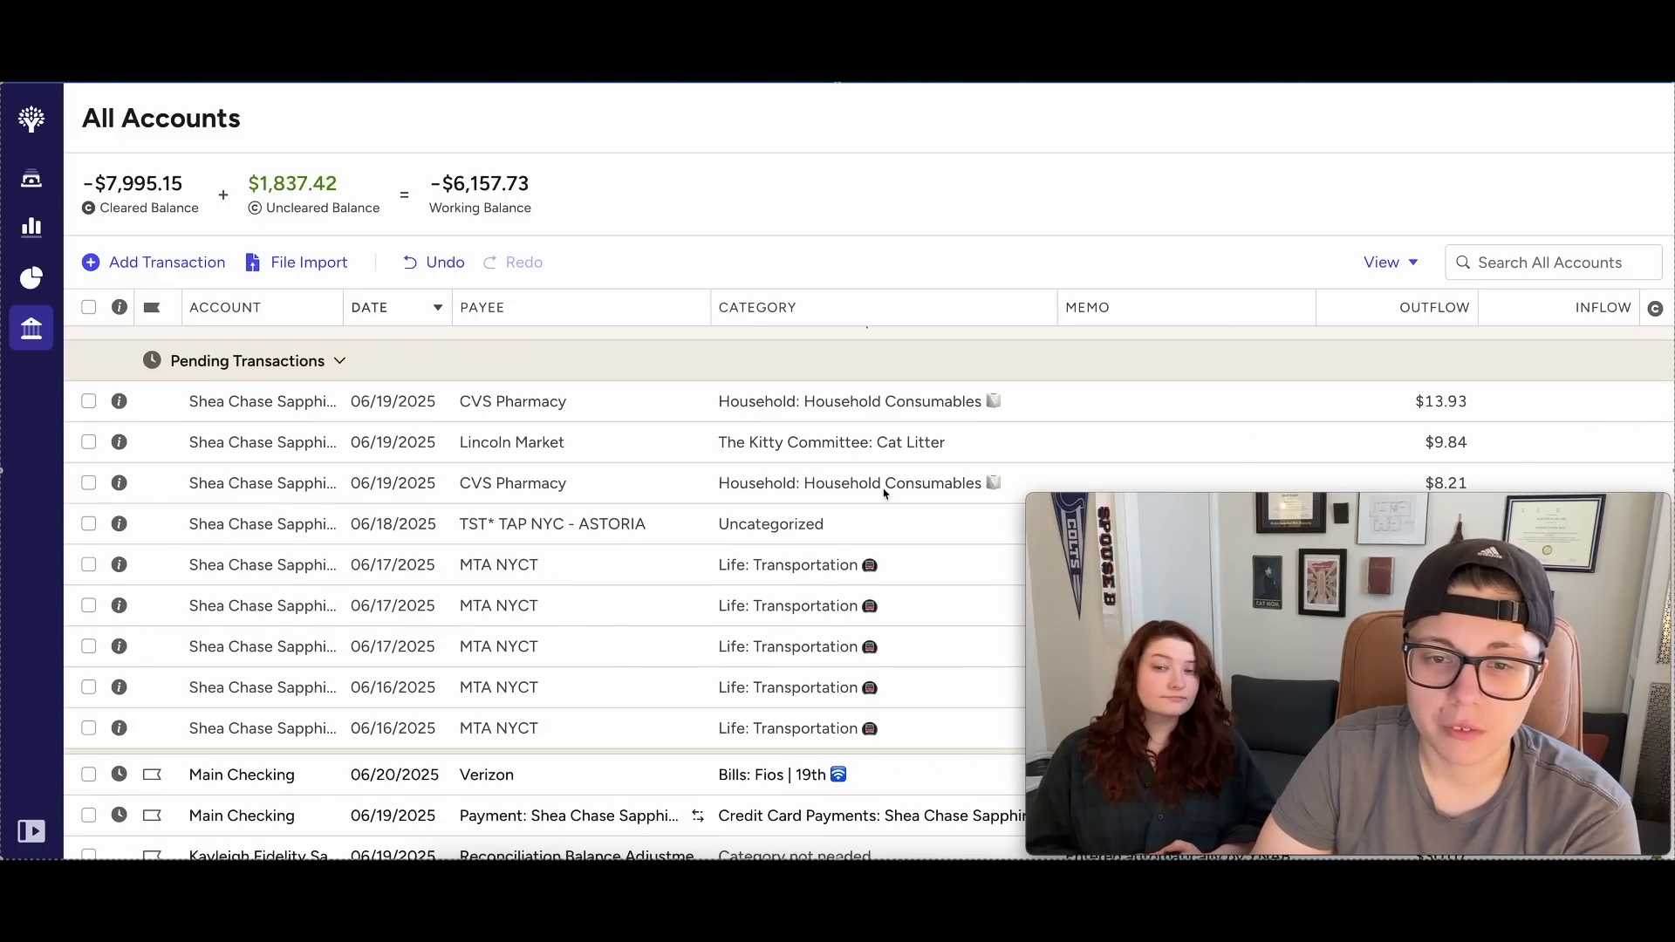
scroll(884, 493, "down", 1)
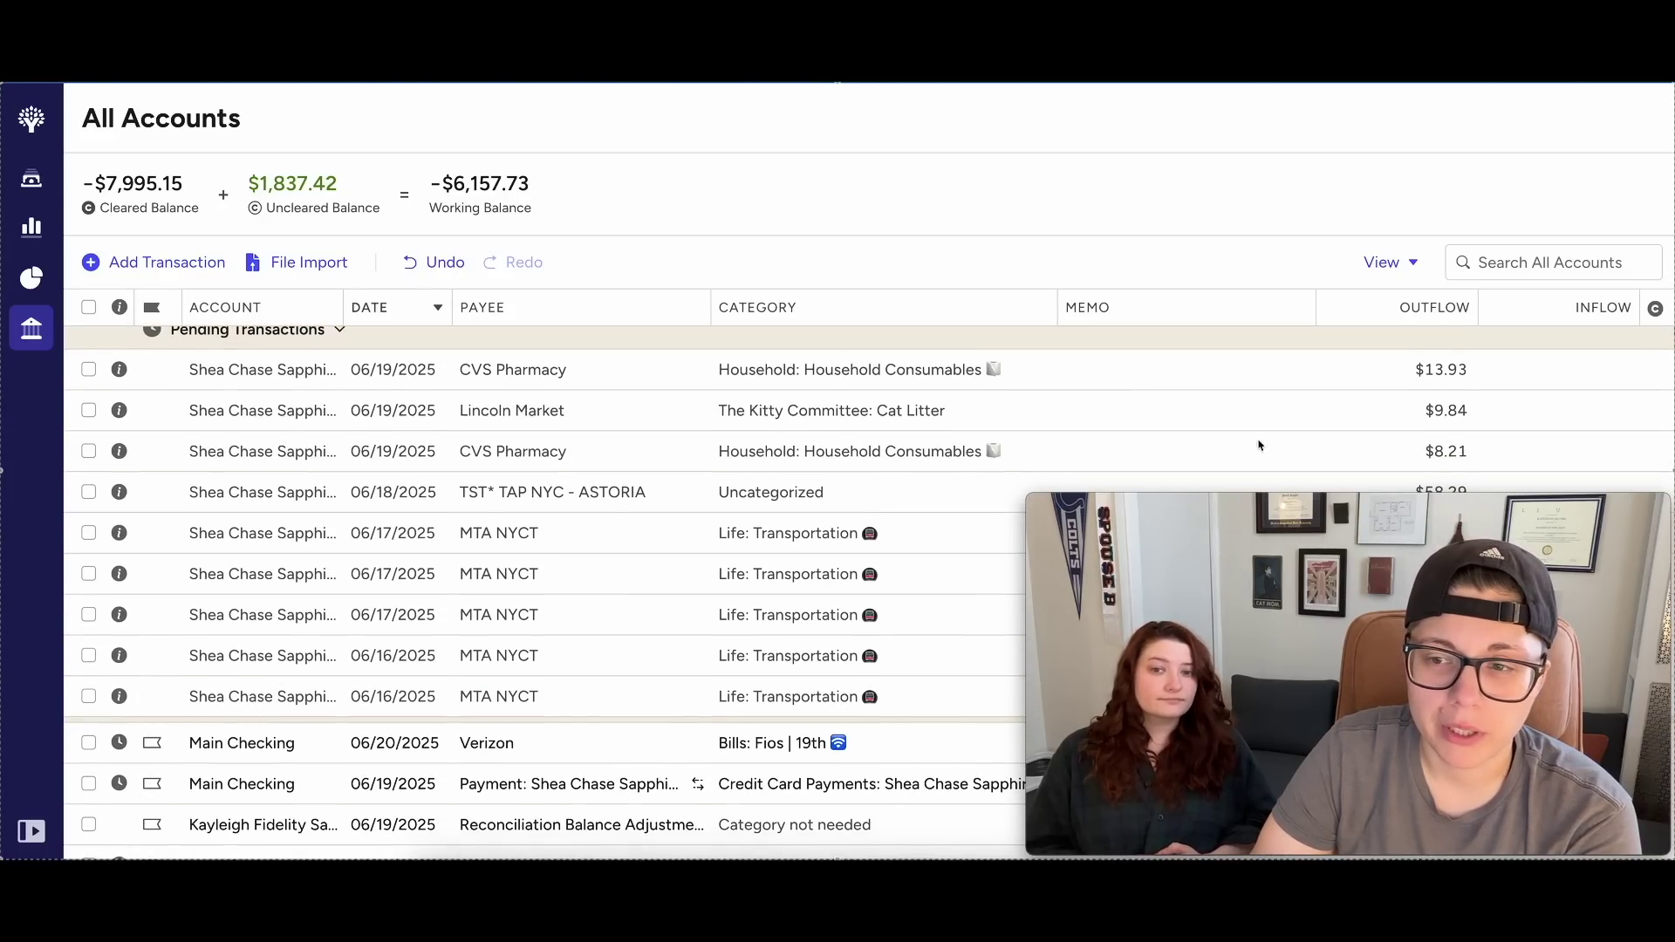
Return to the June 2025 plan and collapse all category groups.
left_click(47, 196)
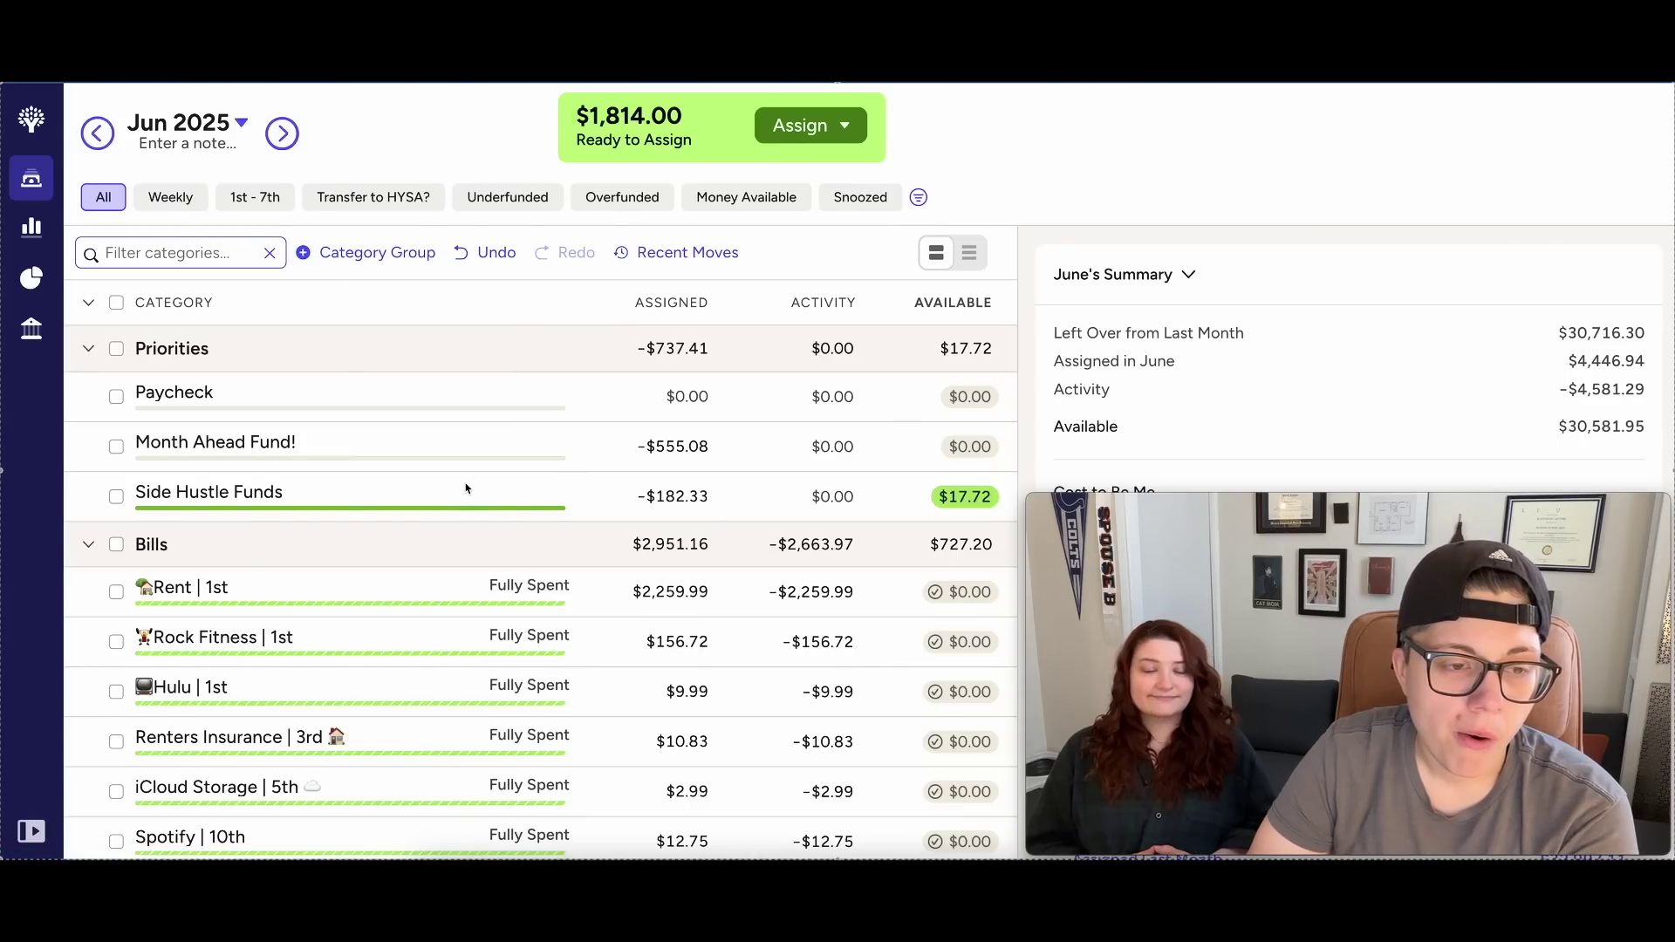
scroll(462, 506, "down", 8)
scroll(453, 528, "down", 8)
scroll(453, 525, "up", 15)
left_click(88, 303)
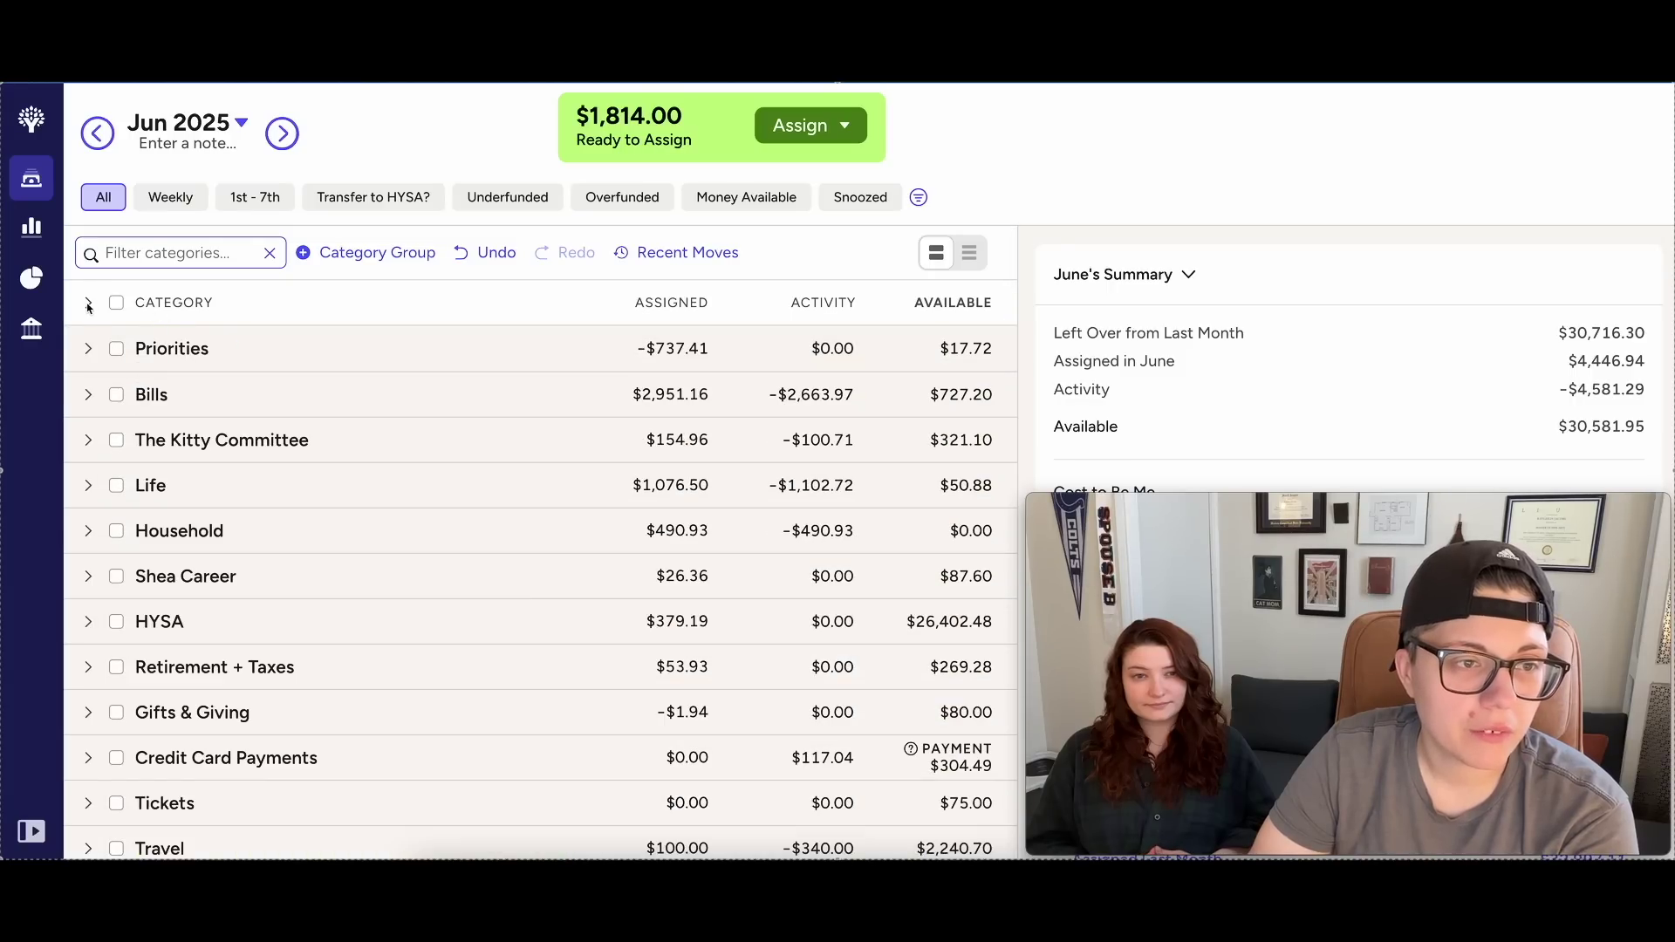
Expand the Life group and add 59 to Ordering Food's assigned amount to cover the pending restaurant charge.
left_click(88, 485)
scroll(453, 582, "down", 1)
scroll(453, 583, "down", 5)
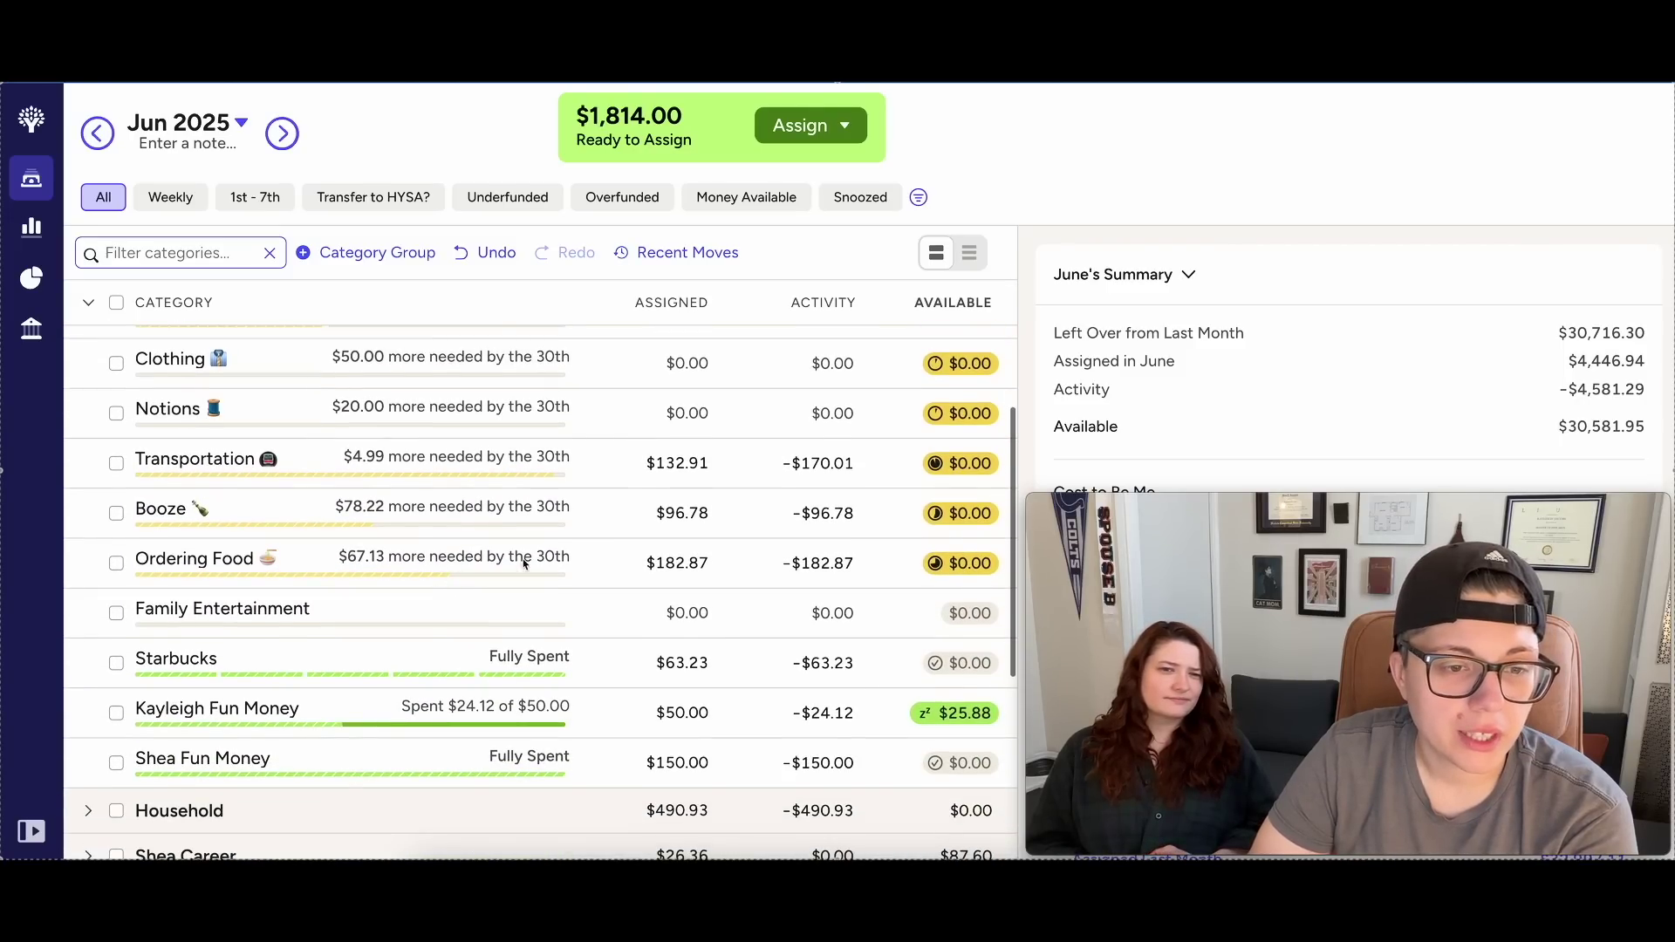
left_click(673, 565)
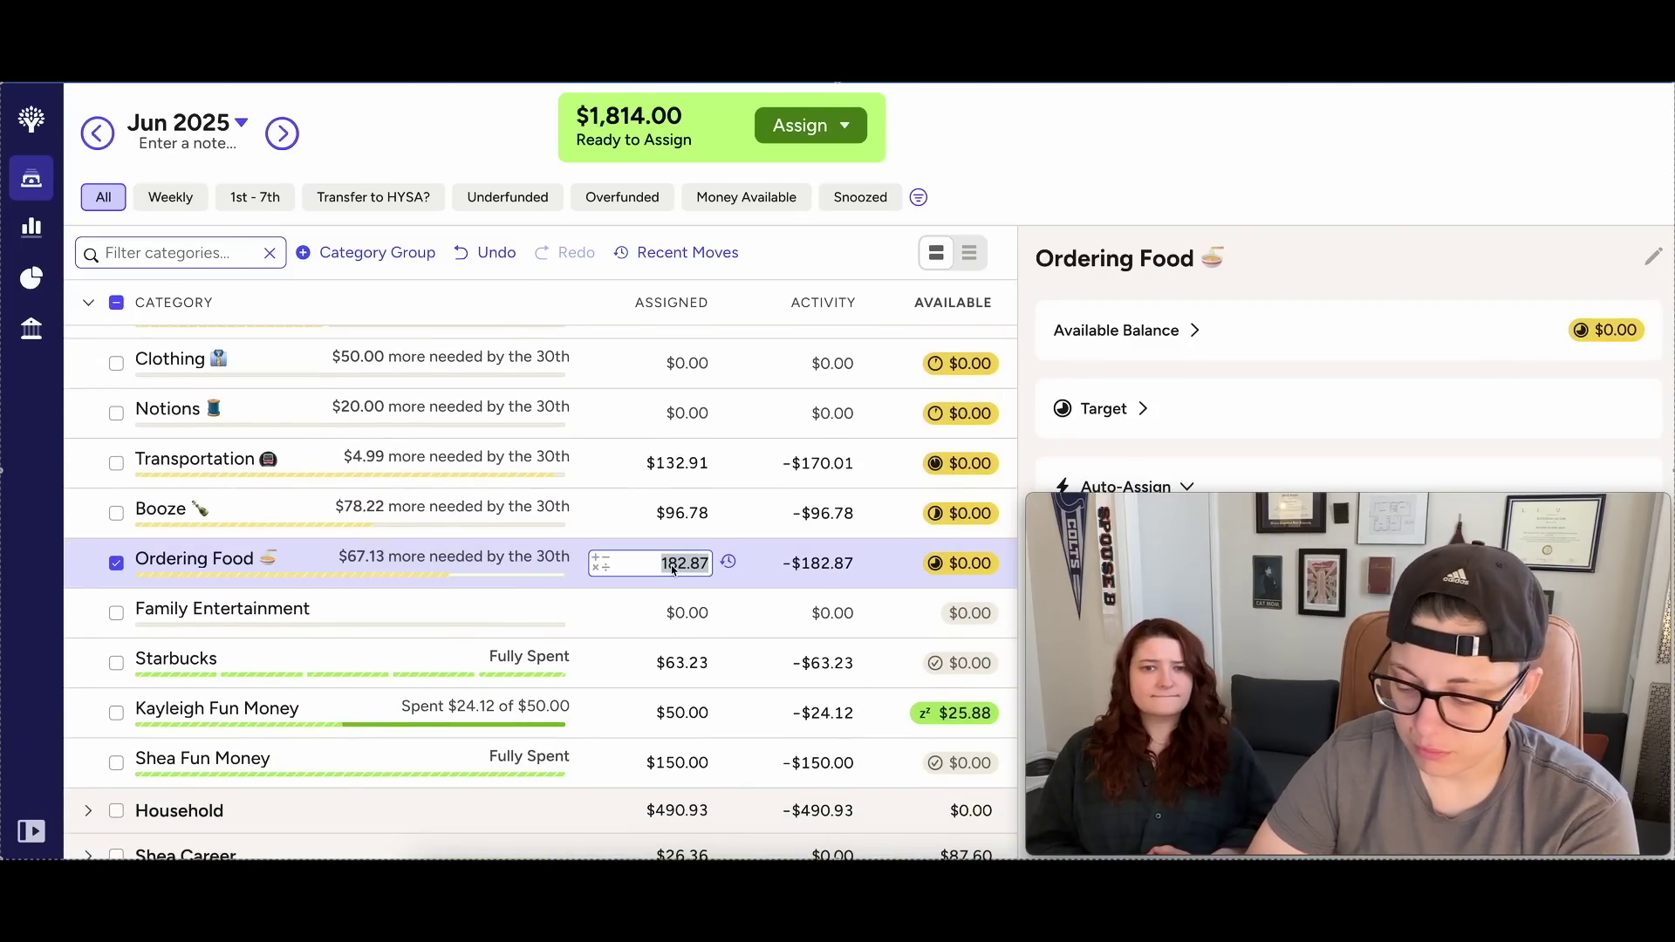
type("+59")
key("Return")
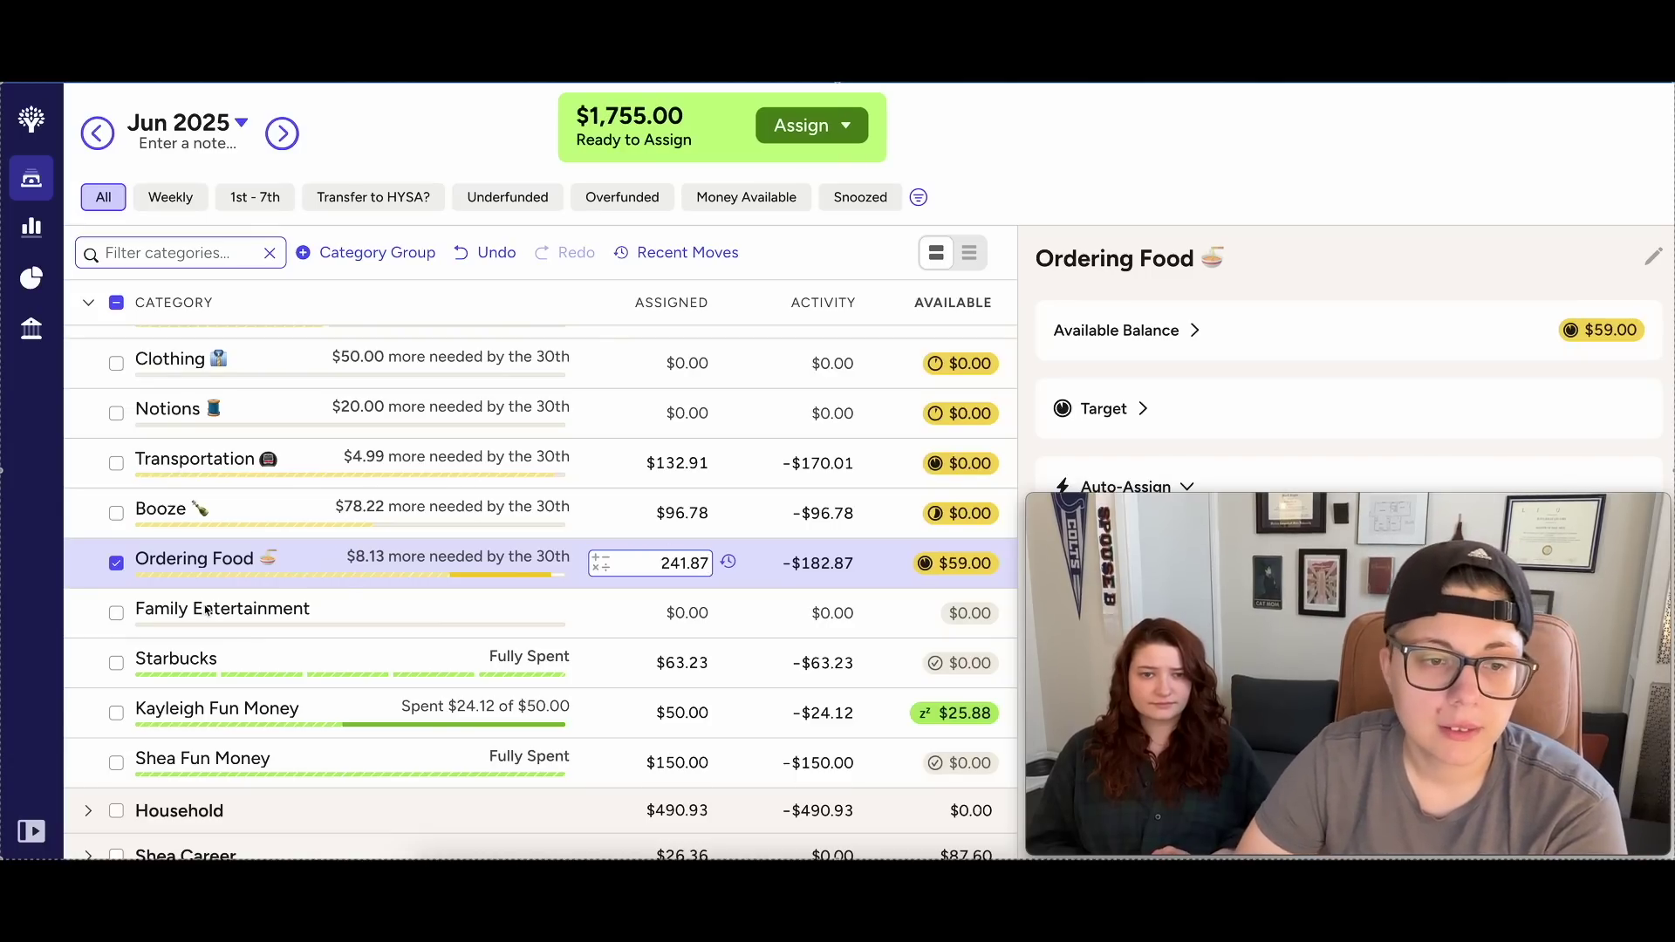
left_click(117, 565)
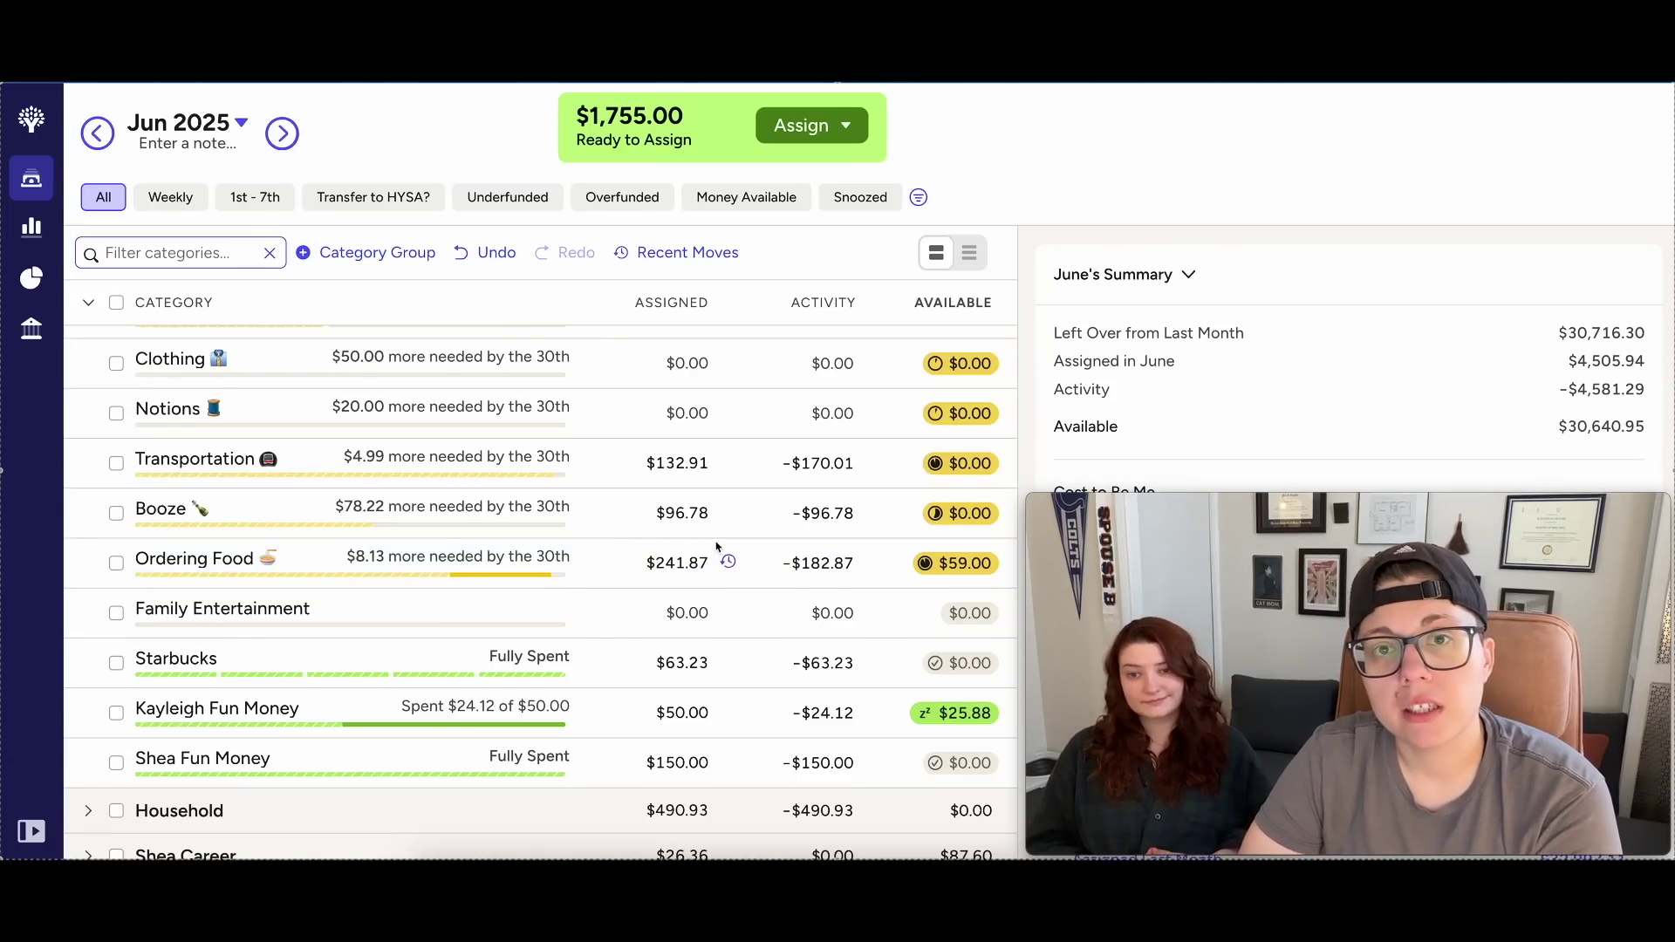
Expand every category group in the June plan so that the individual categories are listed.
scroll(557, 493, "up", 1)
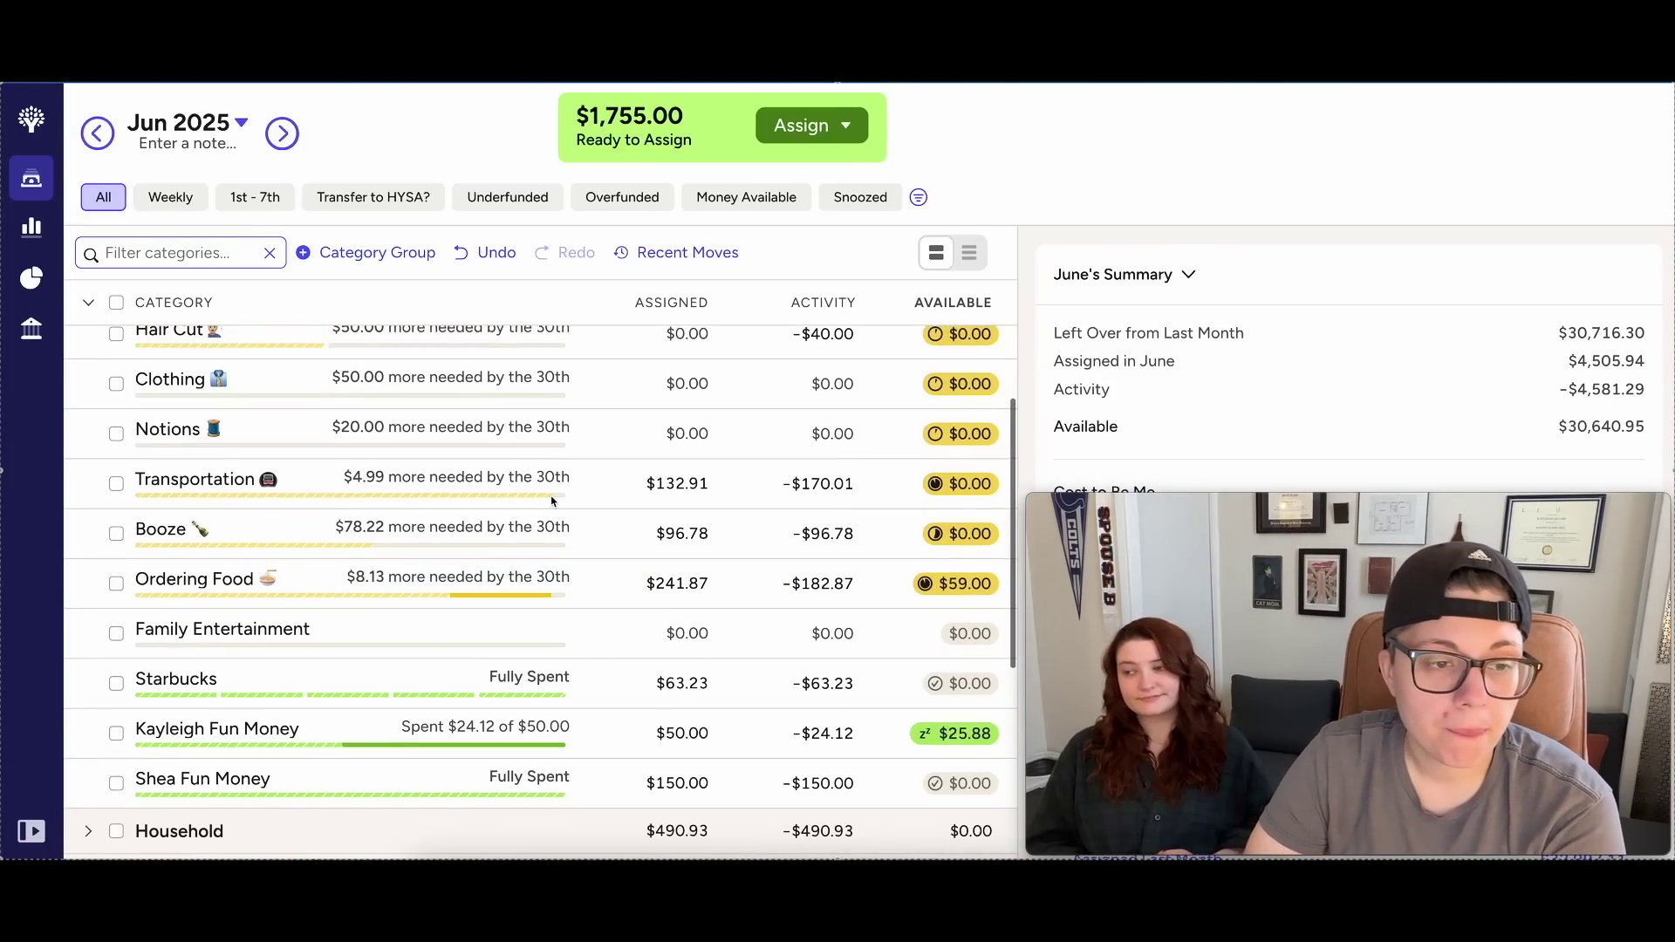
scroll(557, 493, "up", 5)
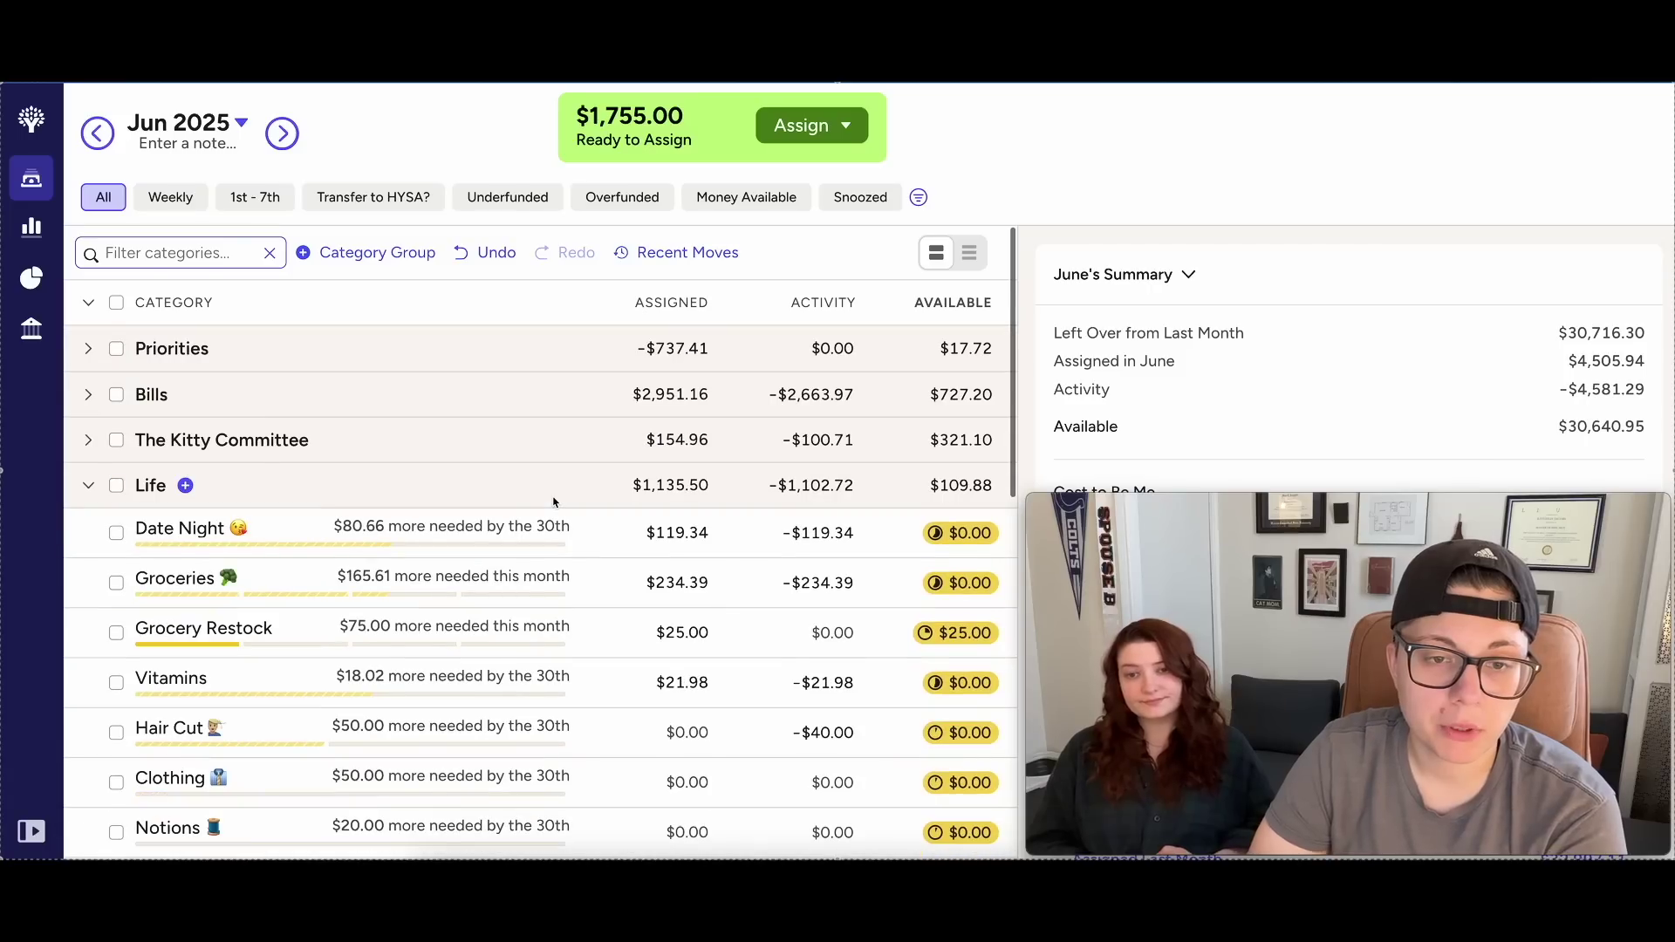
left_click(89, 303)
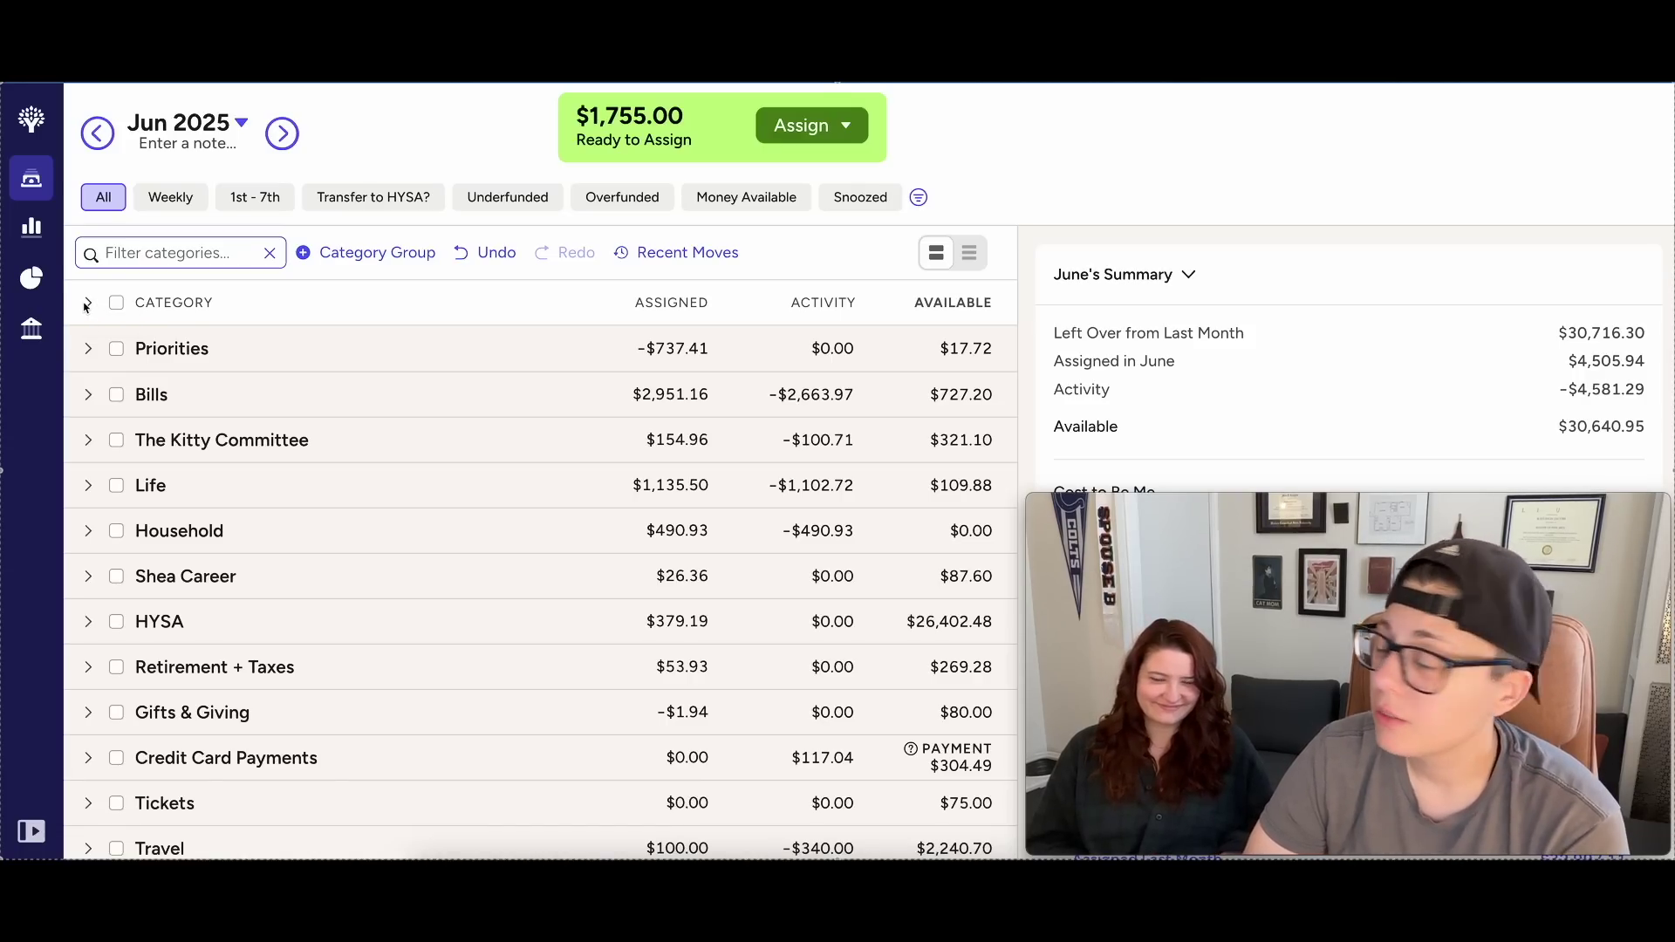
left_click(87, 305)
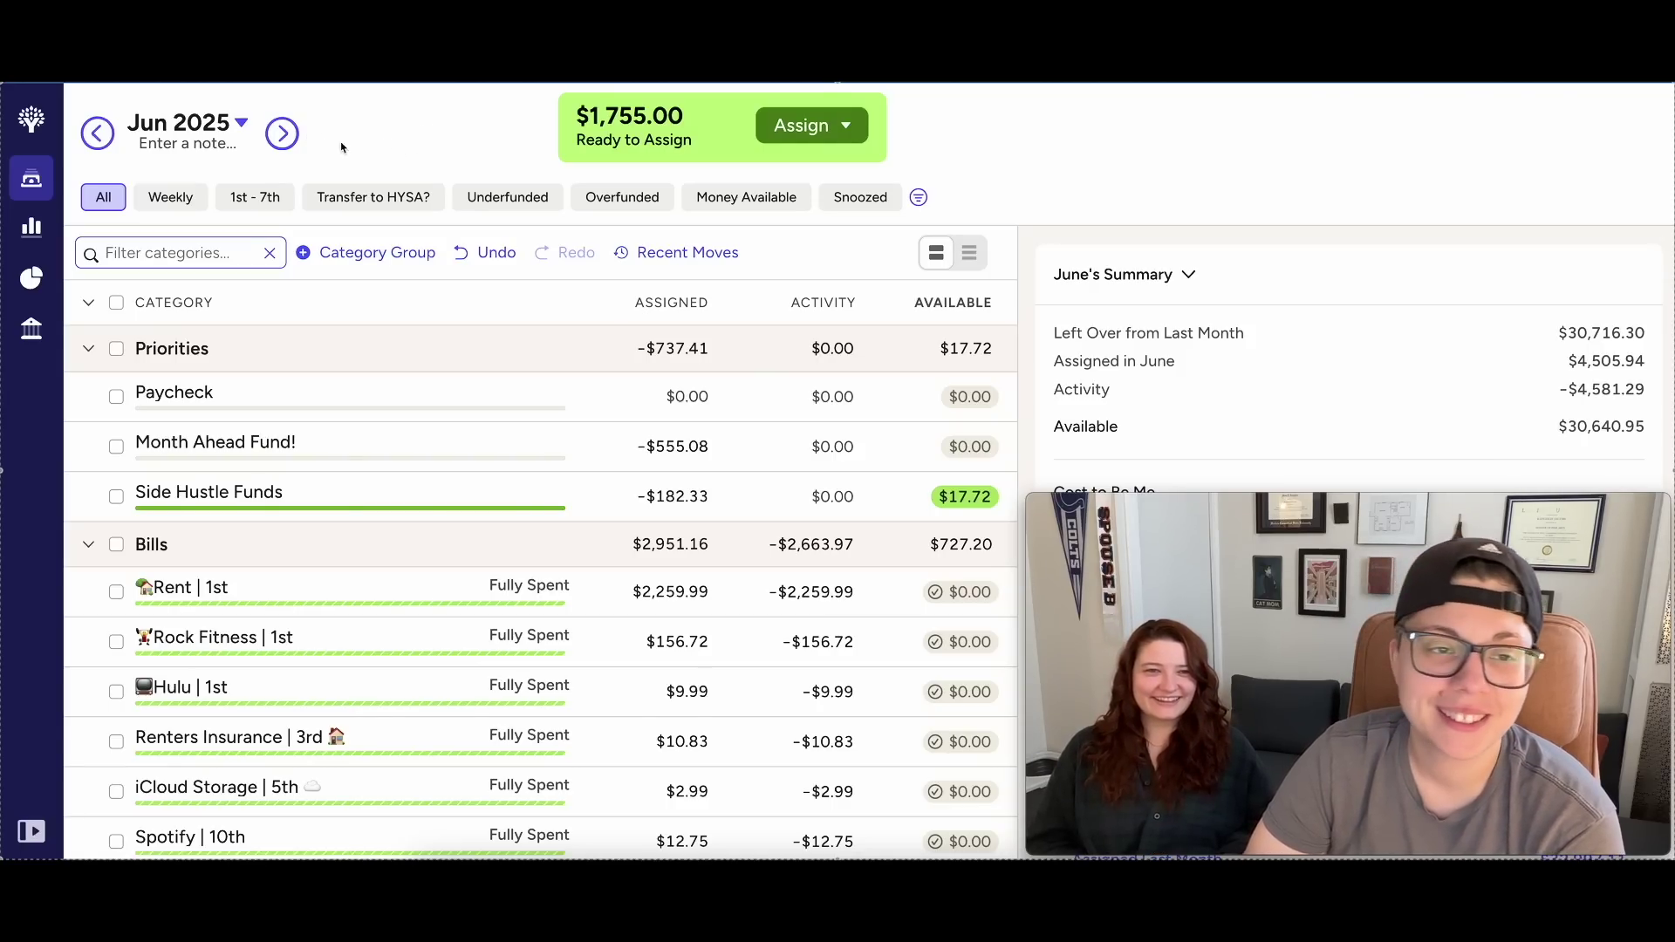
Add 800 to the Rent category's assigned amount in the July 2025 plan.
left_click(282, 134)
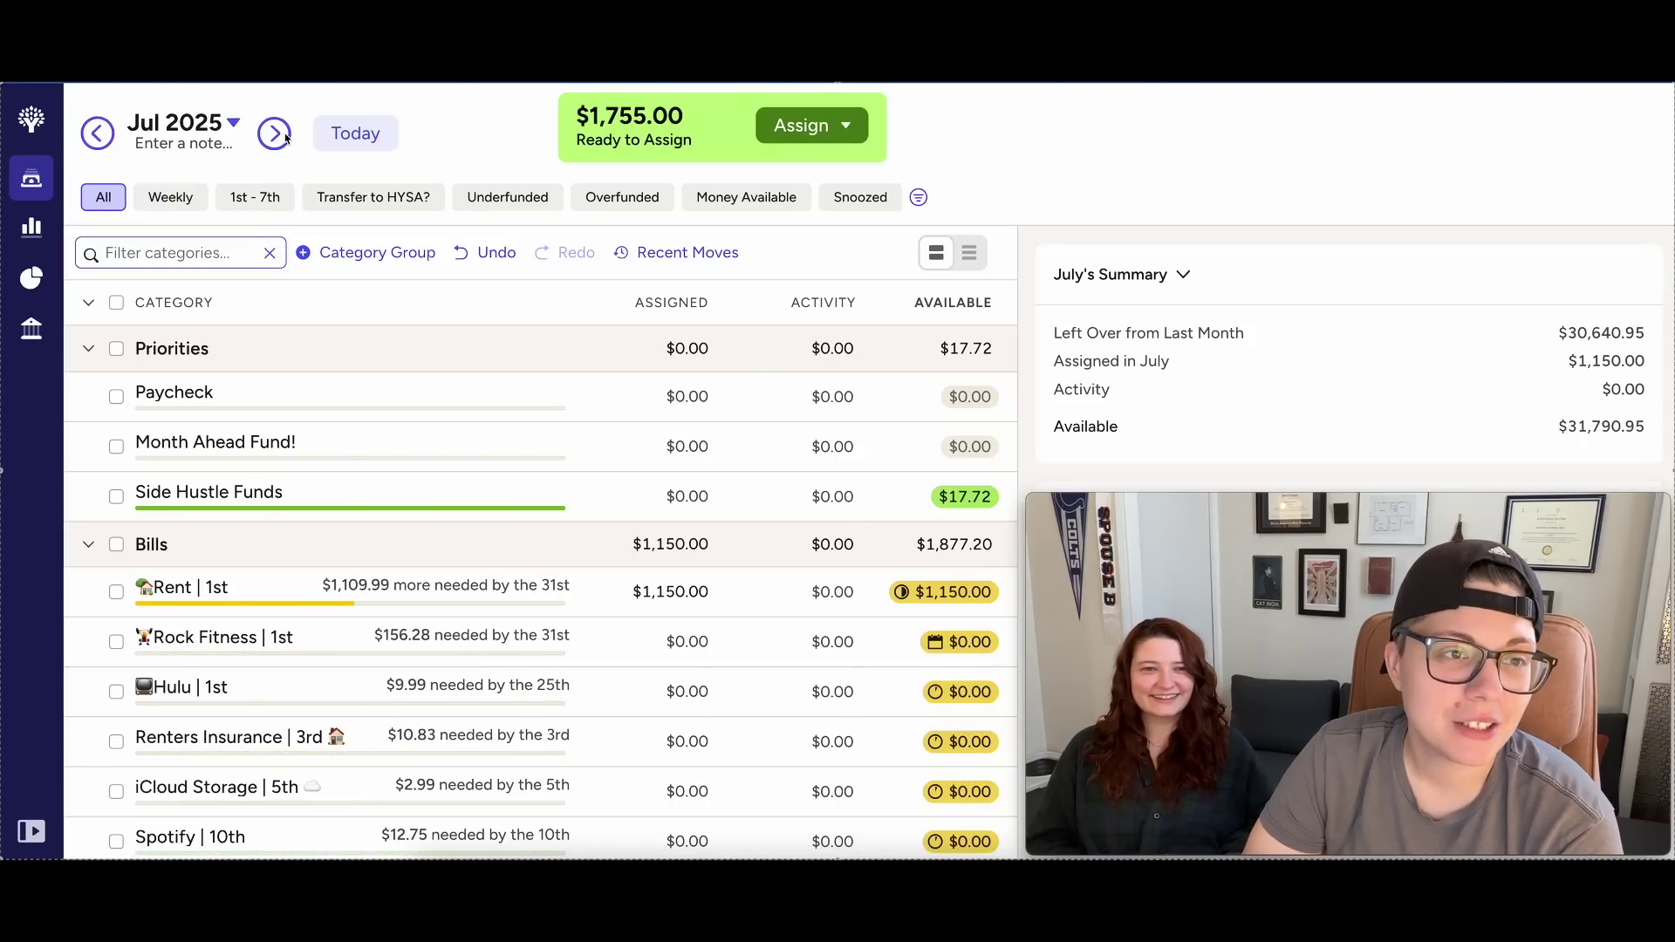
scroll(655, 586, "down", 1)
left_click(655, 586)
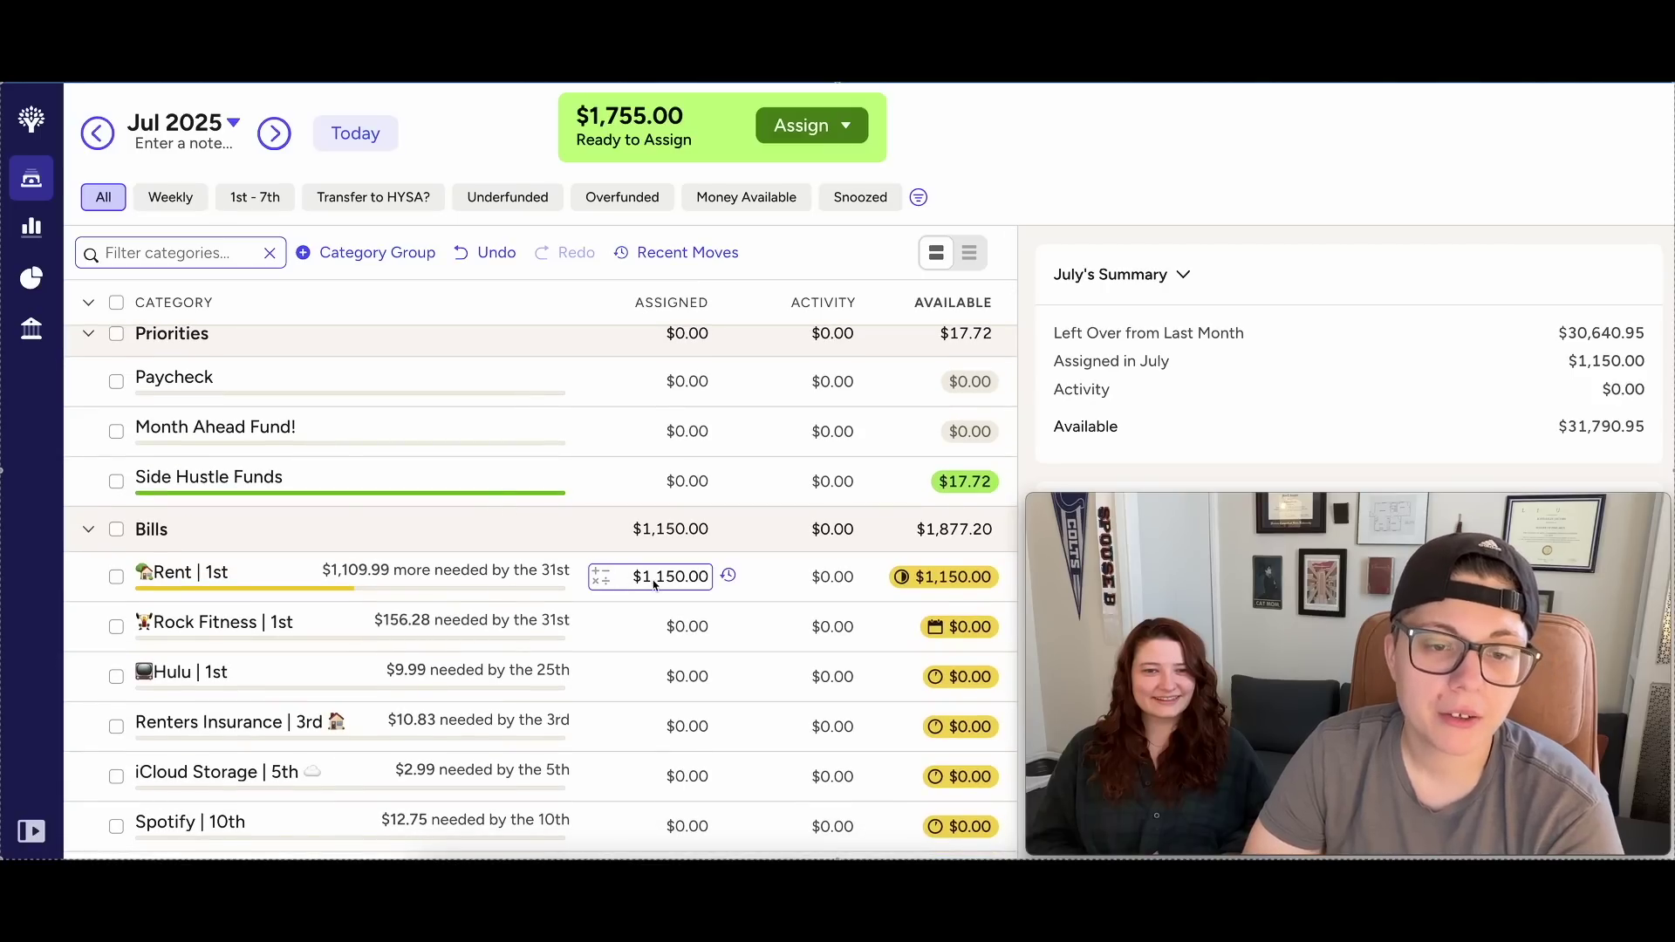
type("+8")
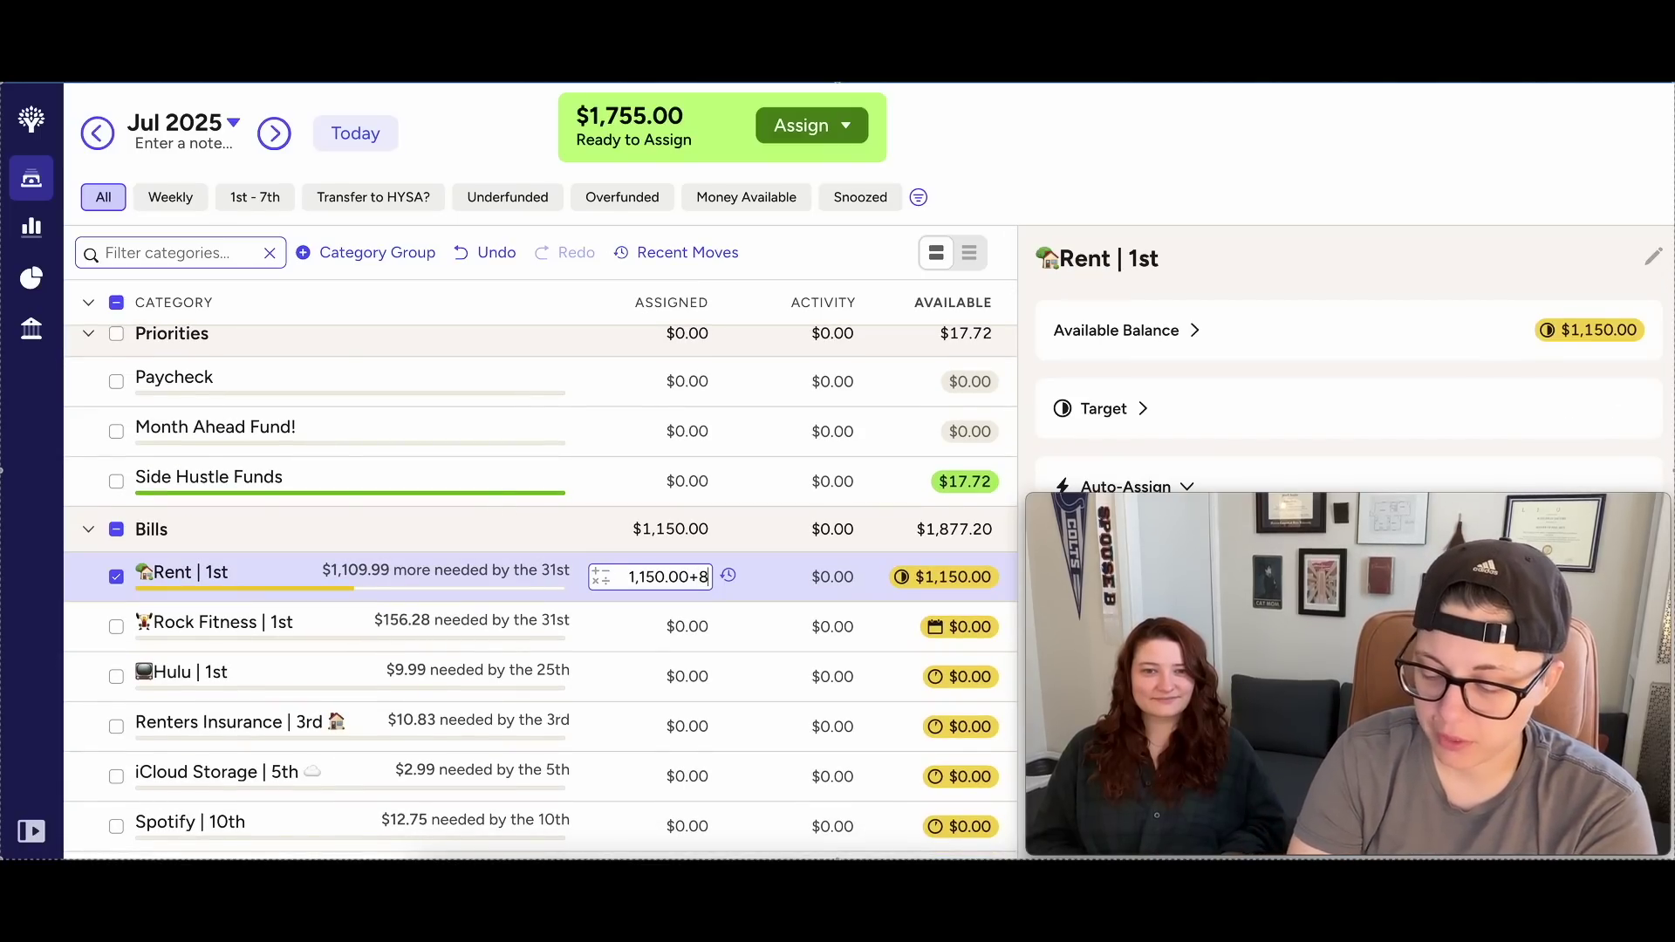
type("00")
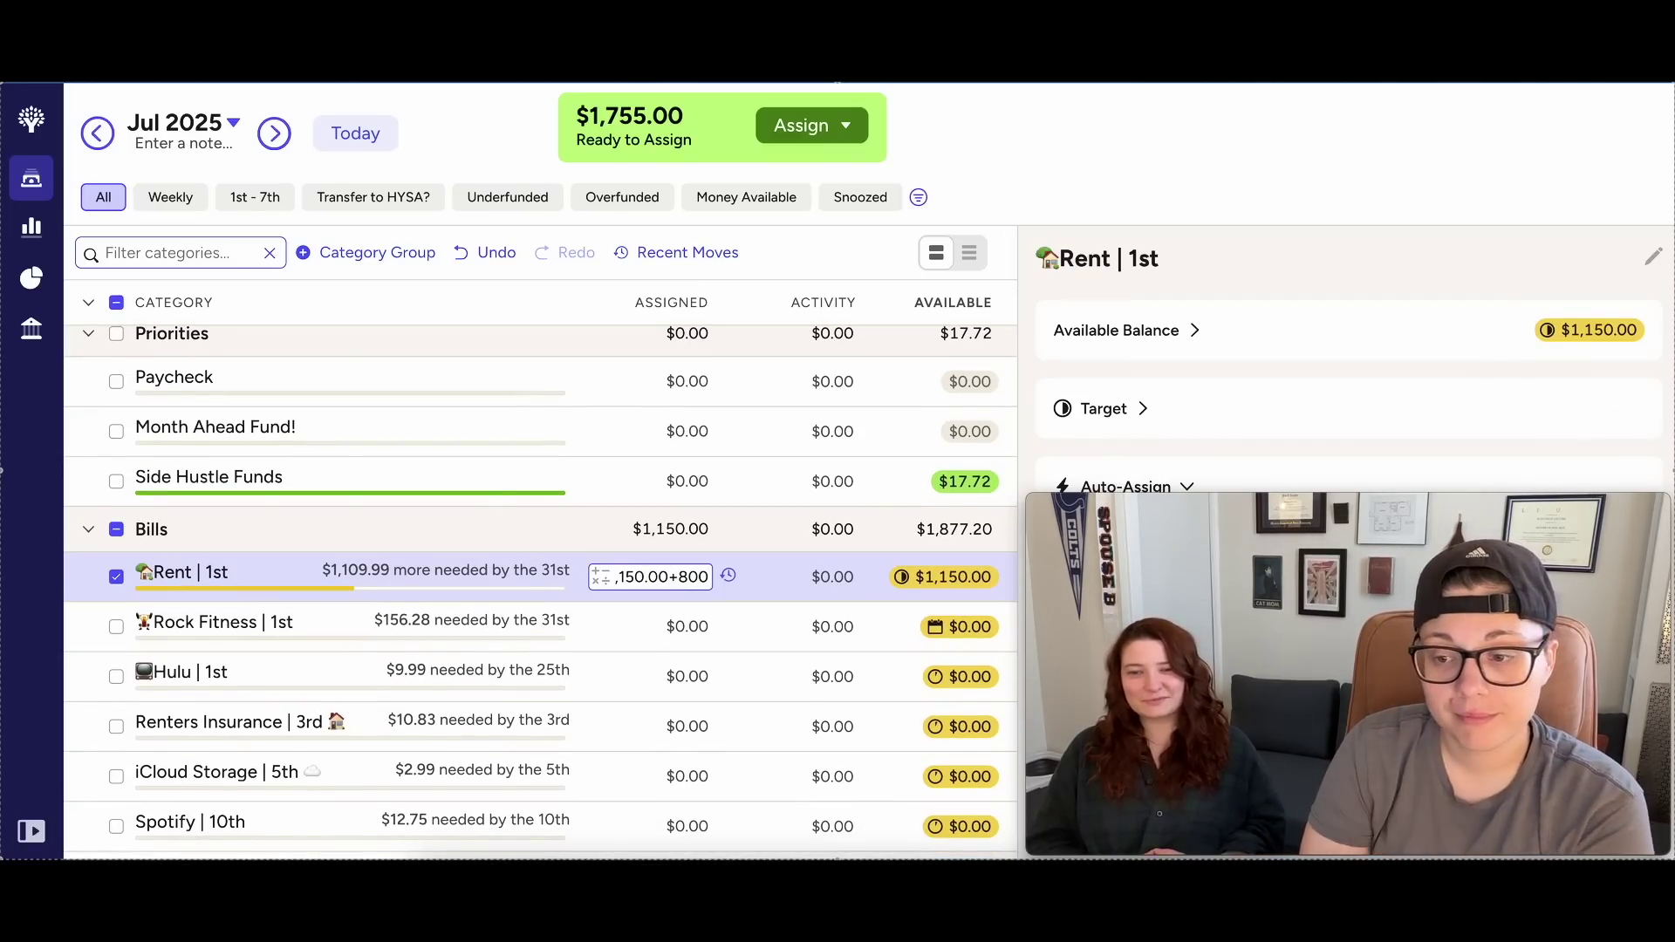
key("Return")
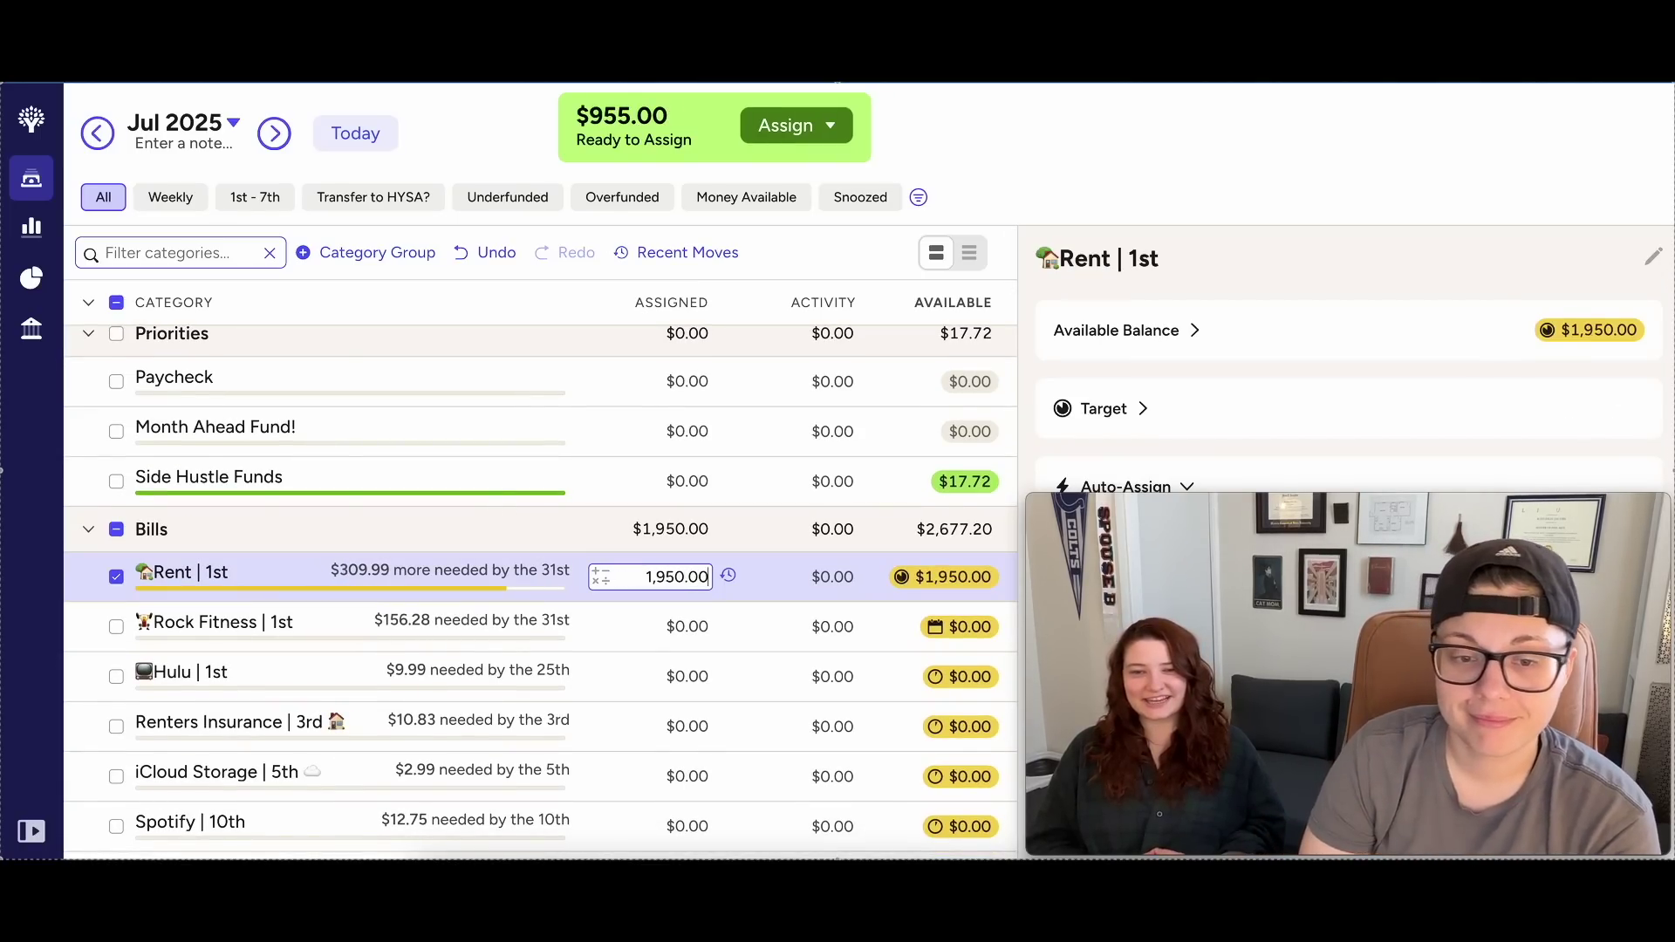
left_click(120, 583)
Return to the June 2025 plan and show only the Weekly categories, with their groups expanded.
left_click(349, 135)
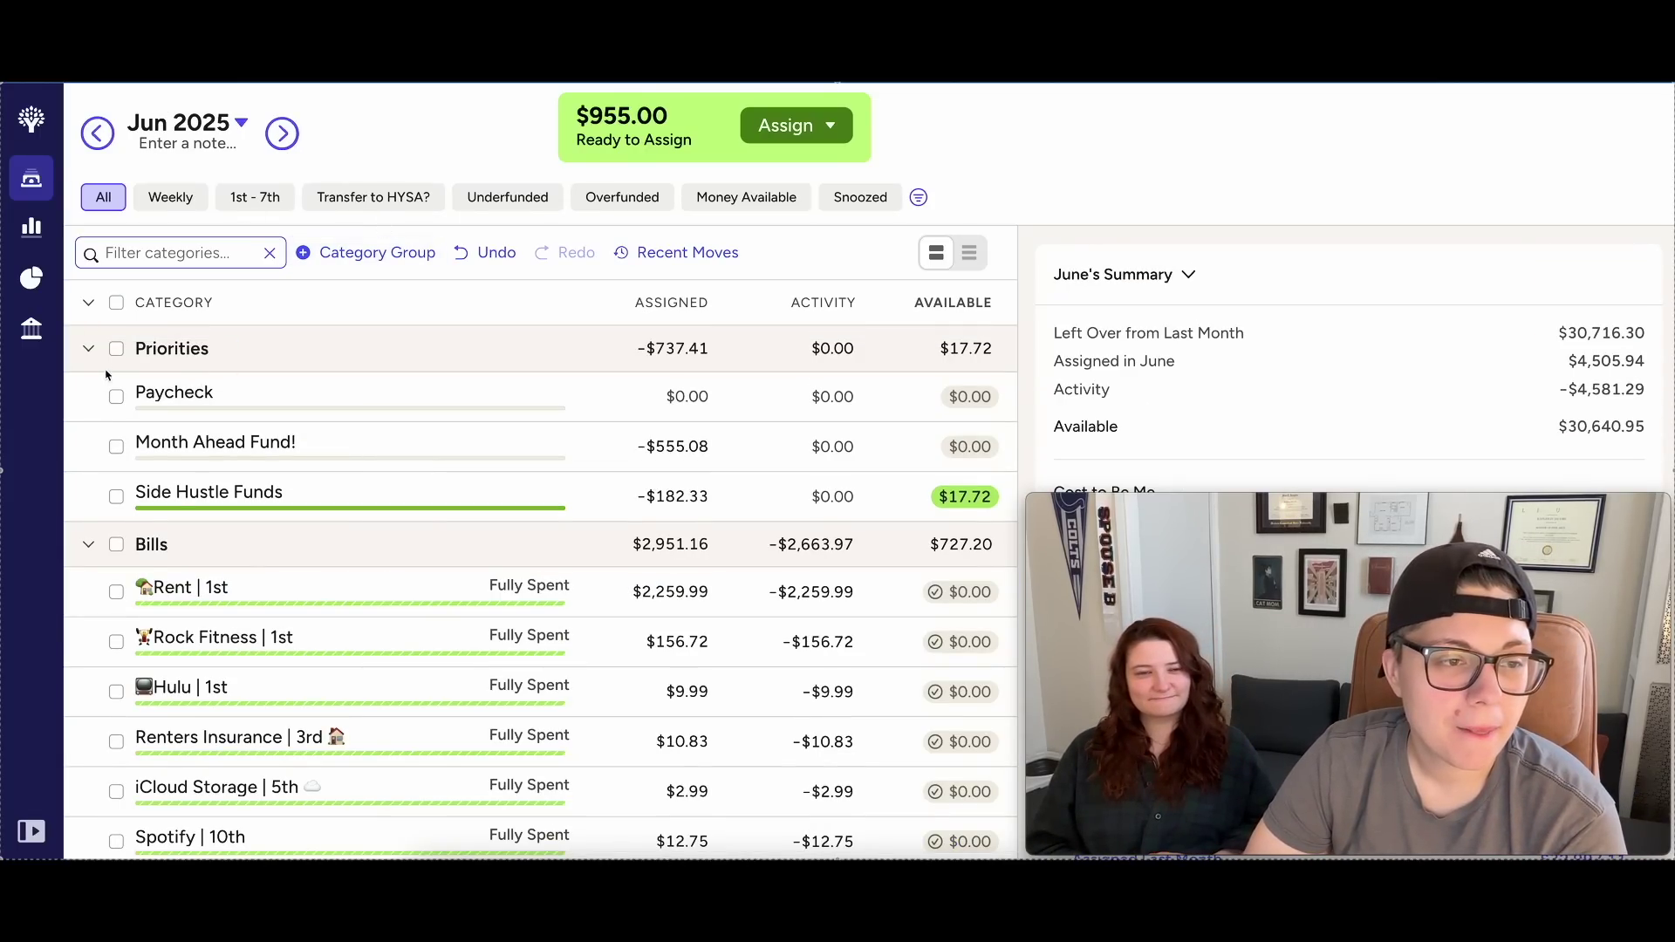
scroll(333, 438, "down", 15)
scroll(332, 438, "up", 20)
left_click(88, 302)
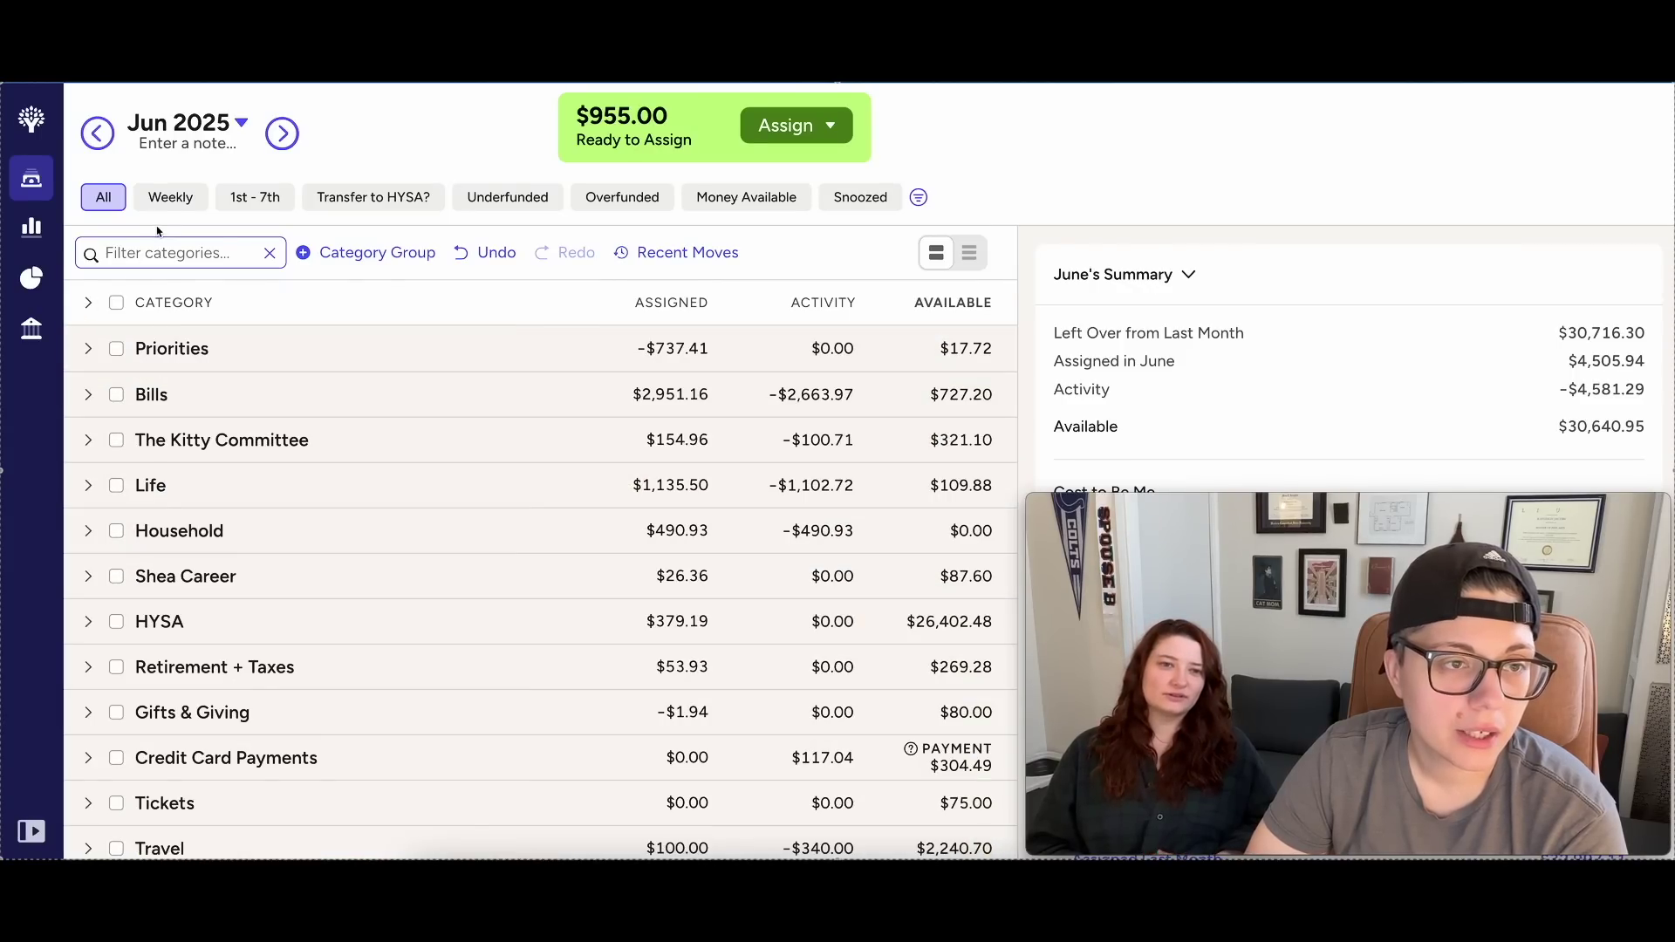
left_click(170, 197)
left_click(88, 302)
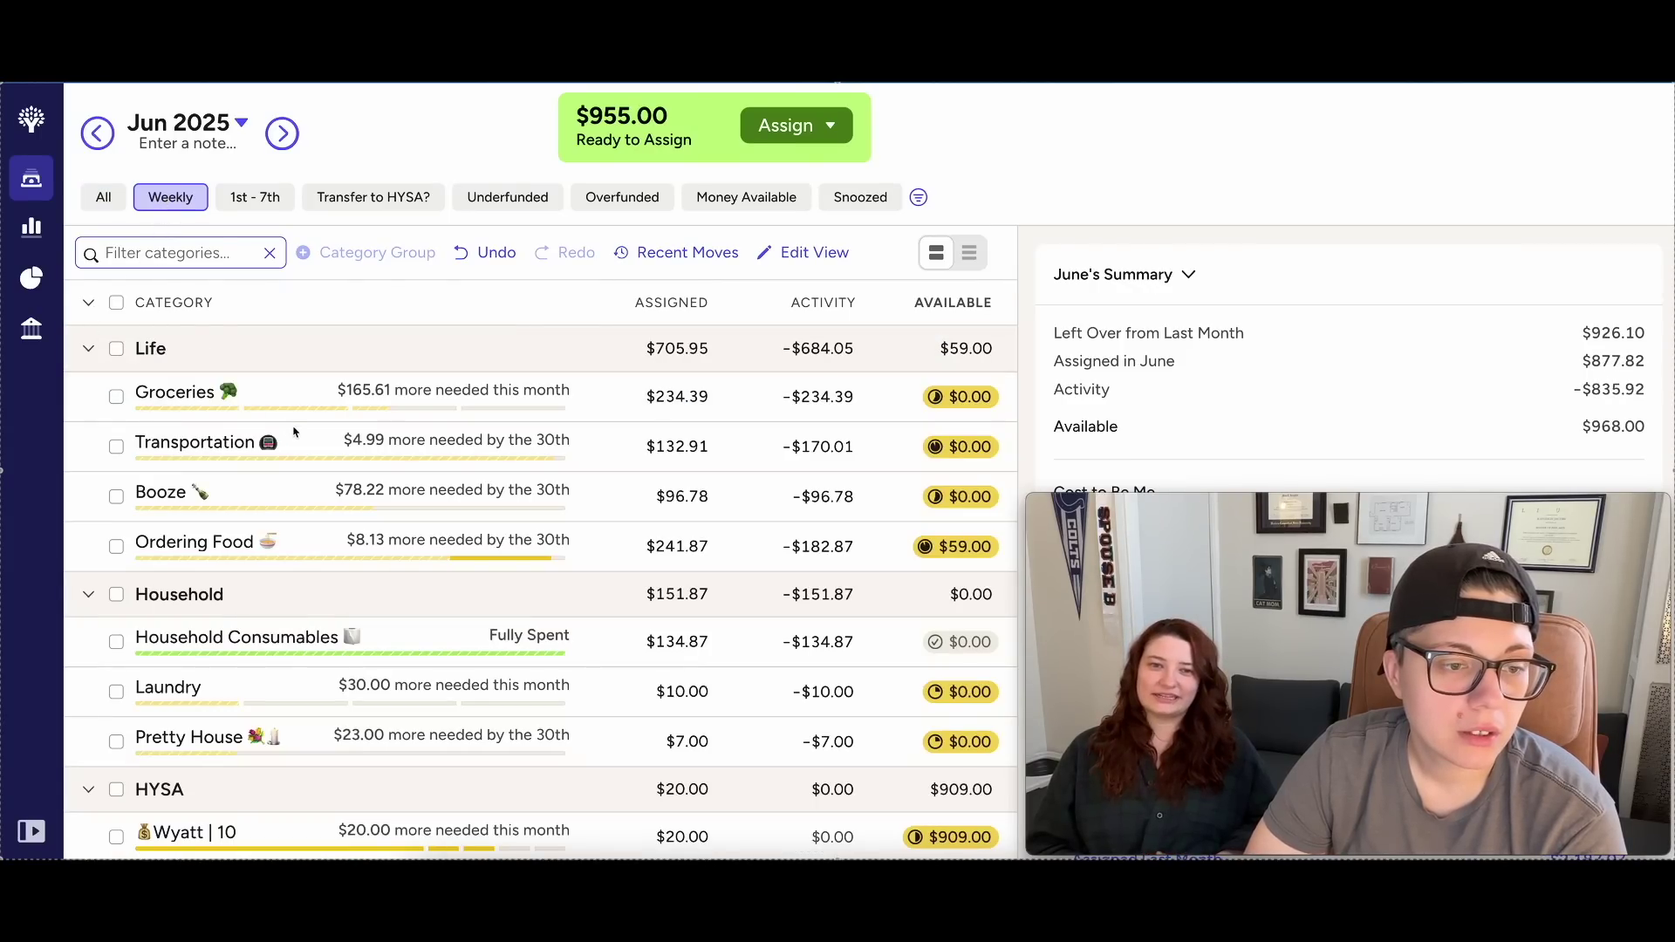
Add 10 and another 1 to the June assigned amount of the weekly $10 savings category in the HYSA group.
scroll(293, 432, "down", 3)
left_click(684, 691)
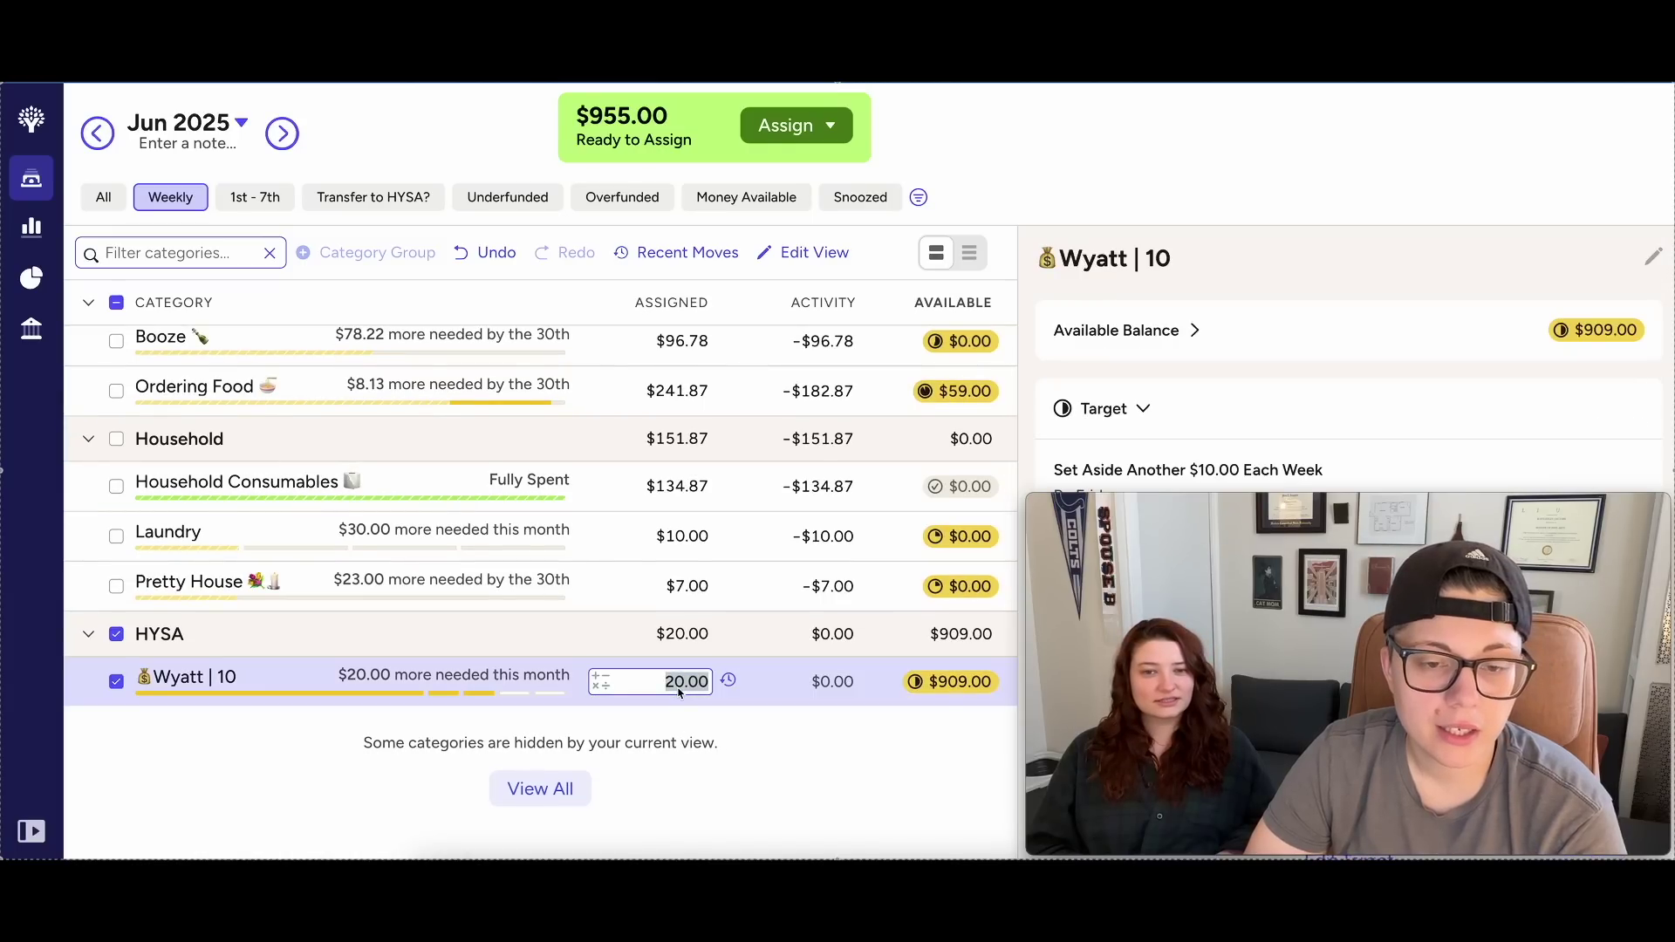
type("+10")
key("Return")
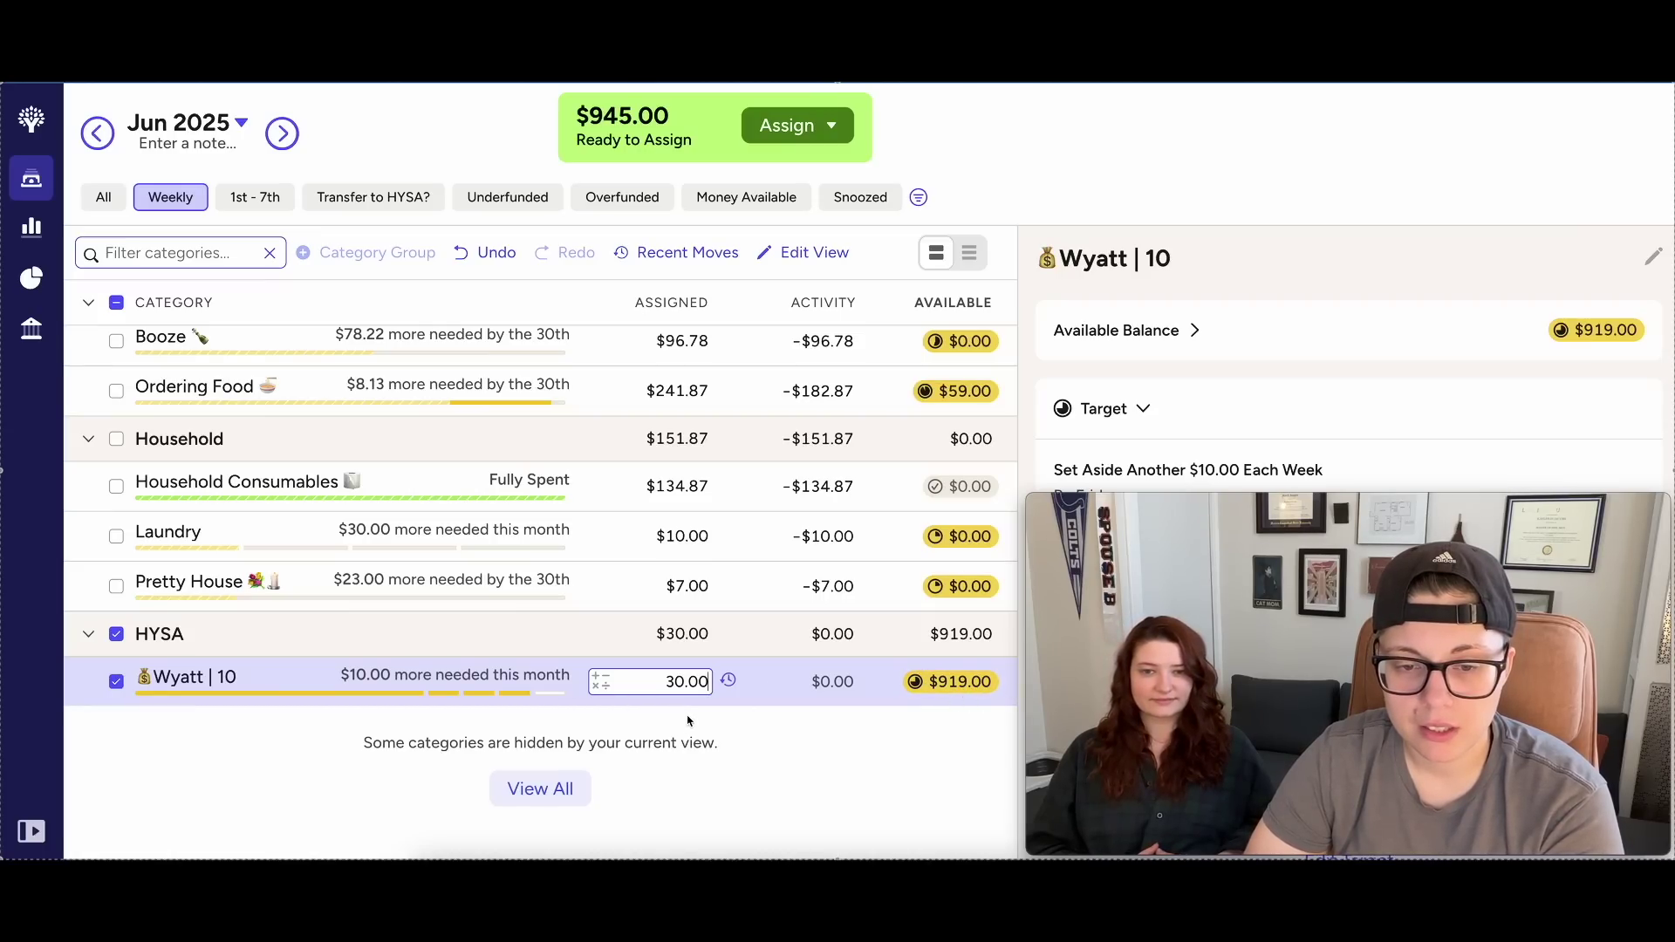
type("+1")
key("Return")
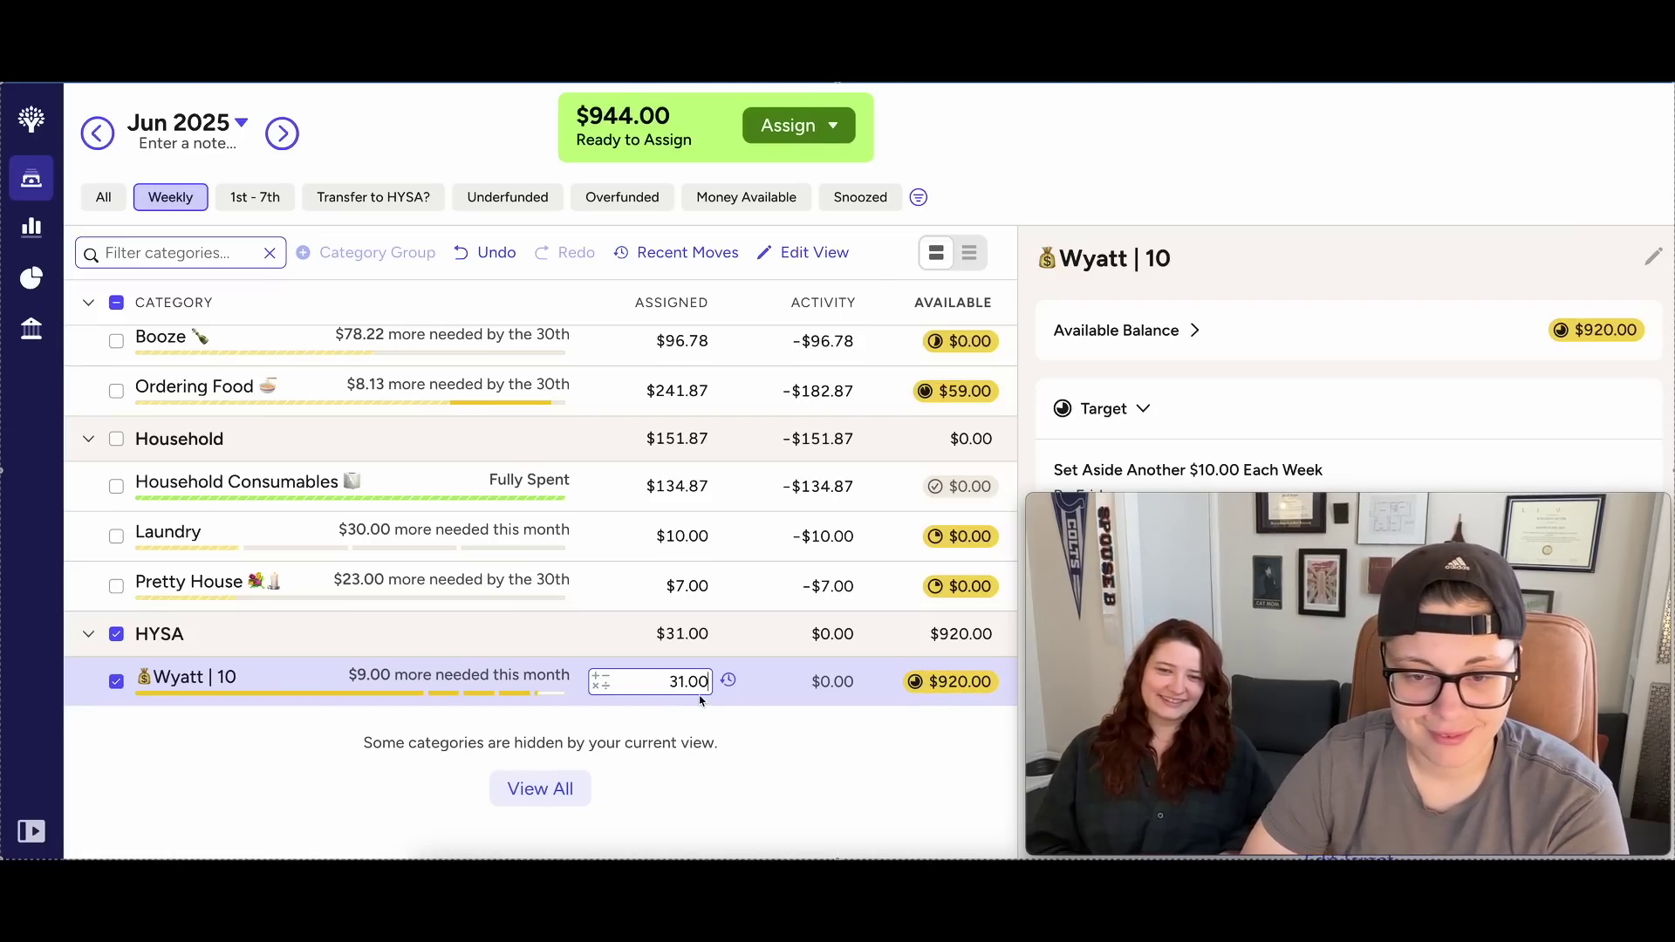
left_click(374, 770)
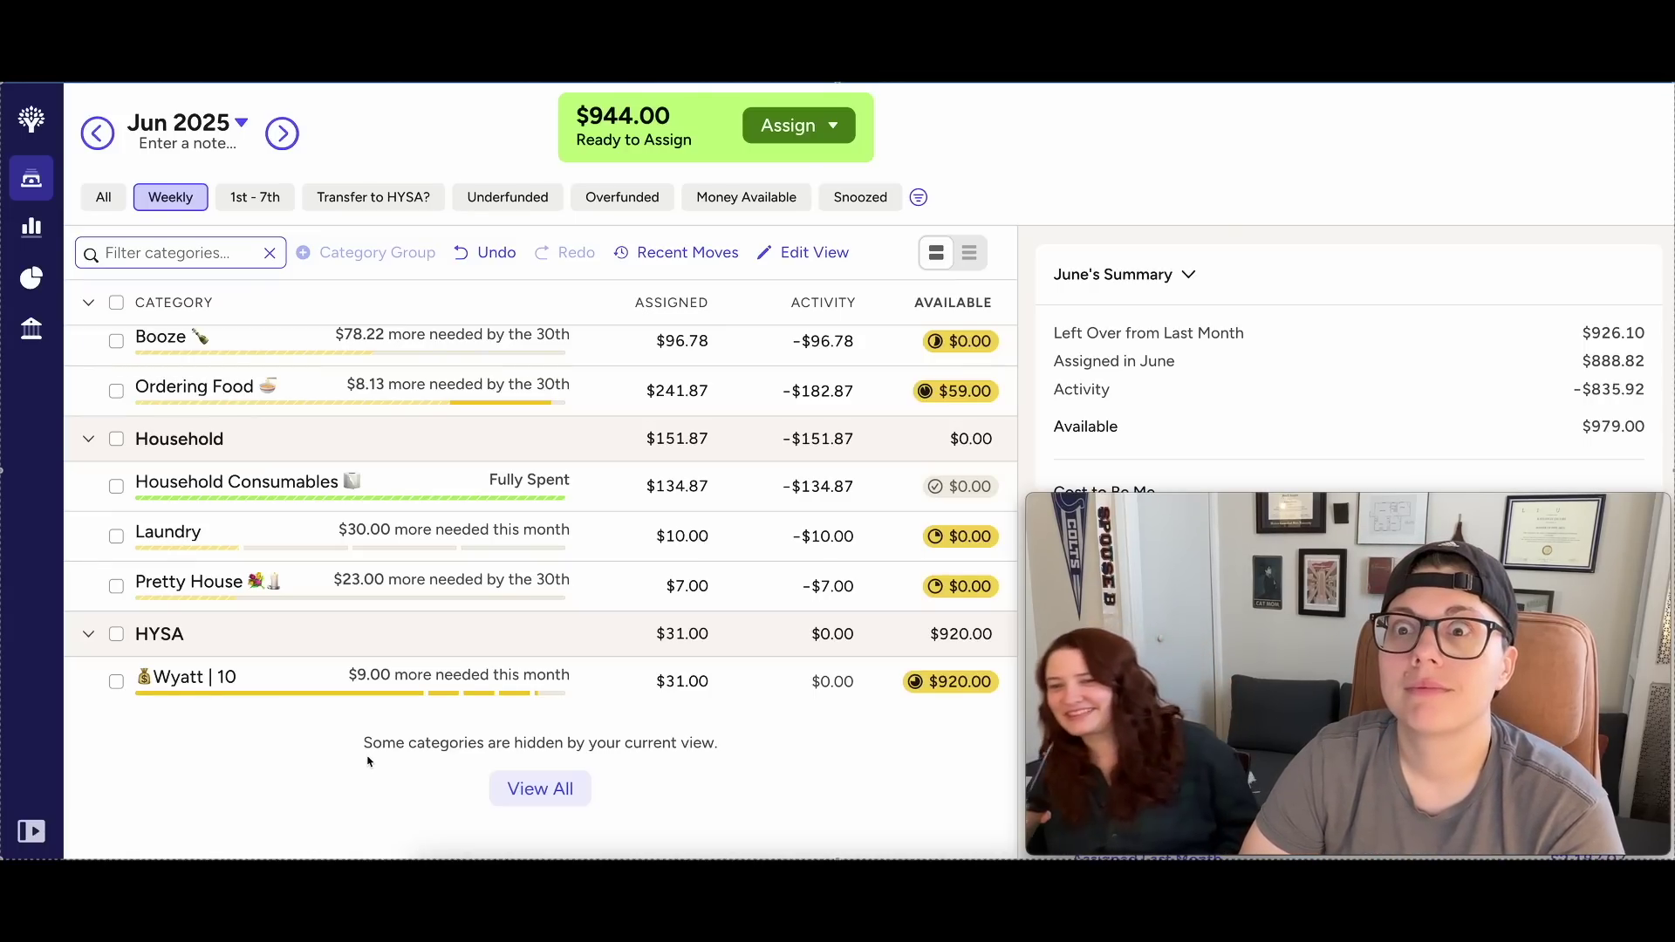
Collapse the HYSA group and add 100 to the Groceries category's assigned amount.
left_click(87, 635)
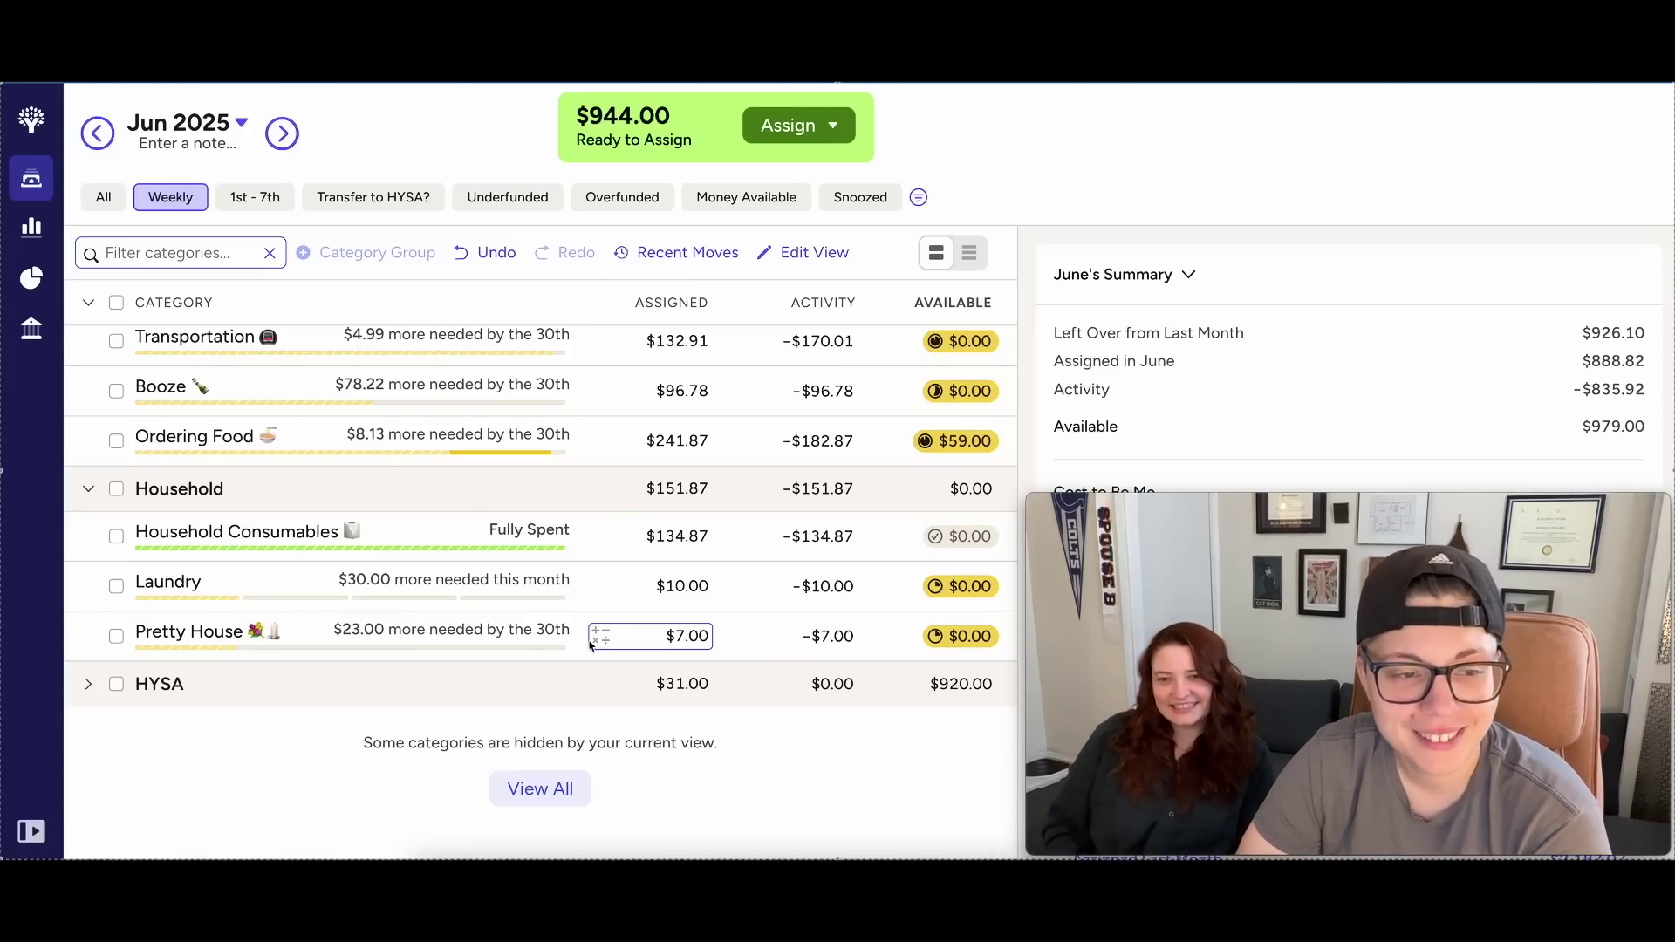
scroll(598, 632, "up", 2)
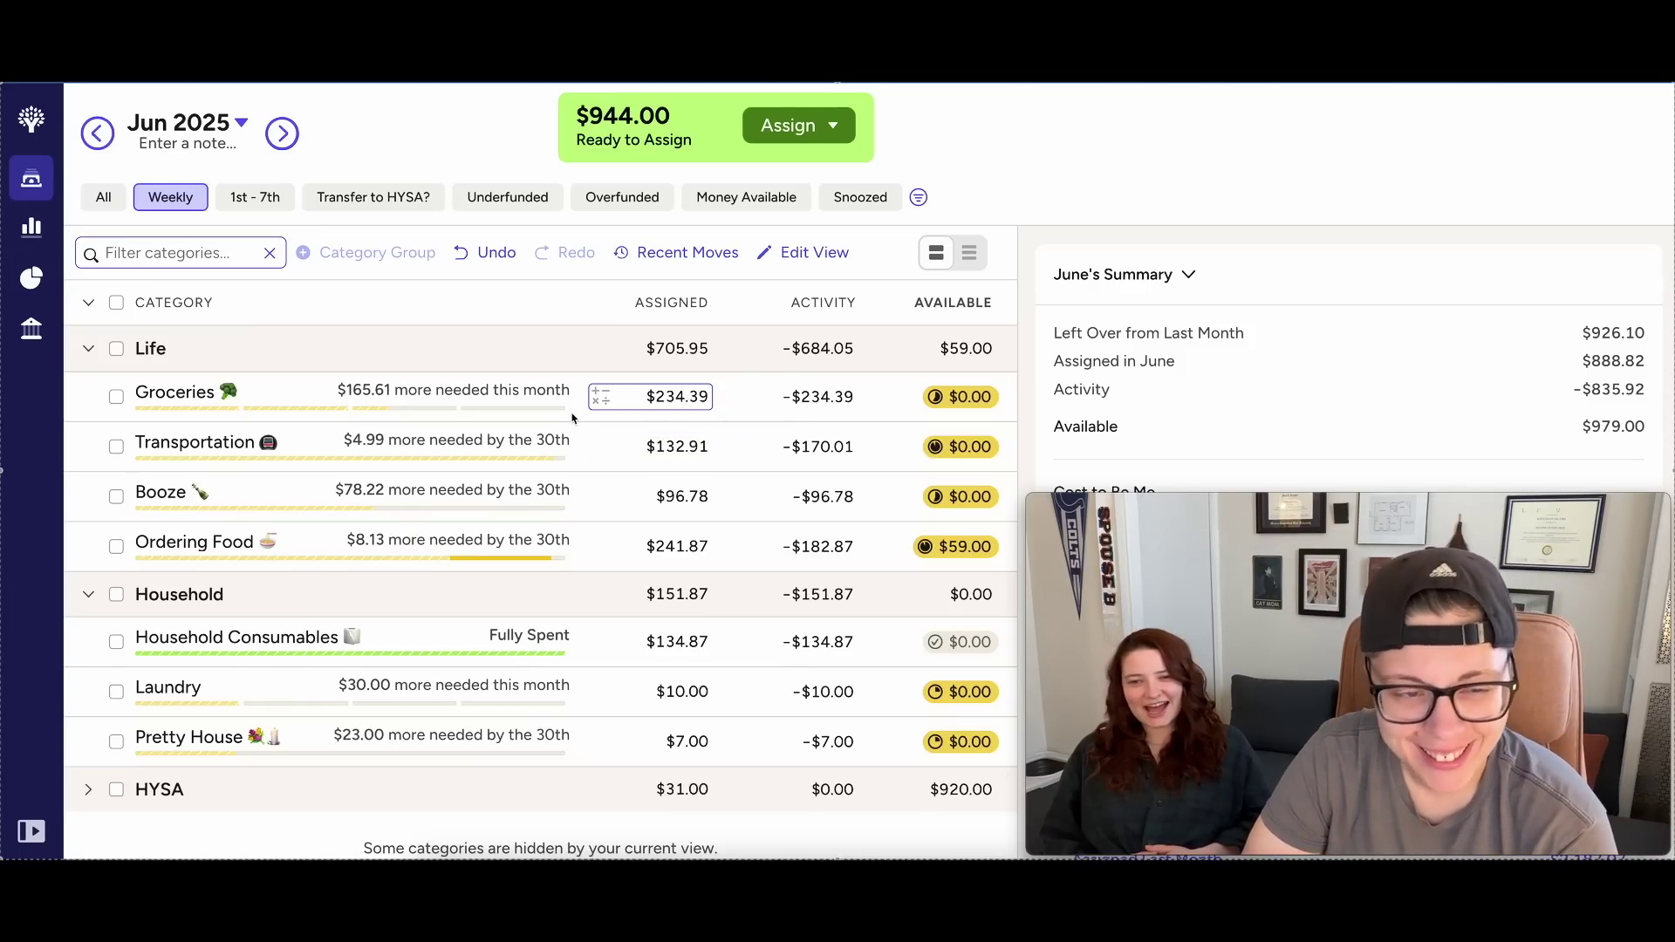
left_click(668, 406)
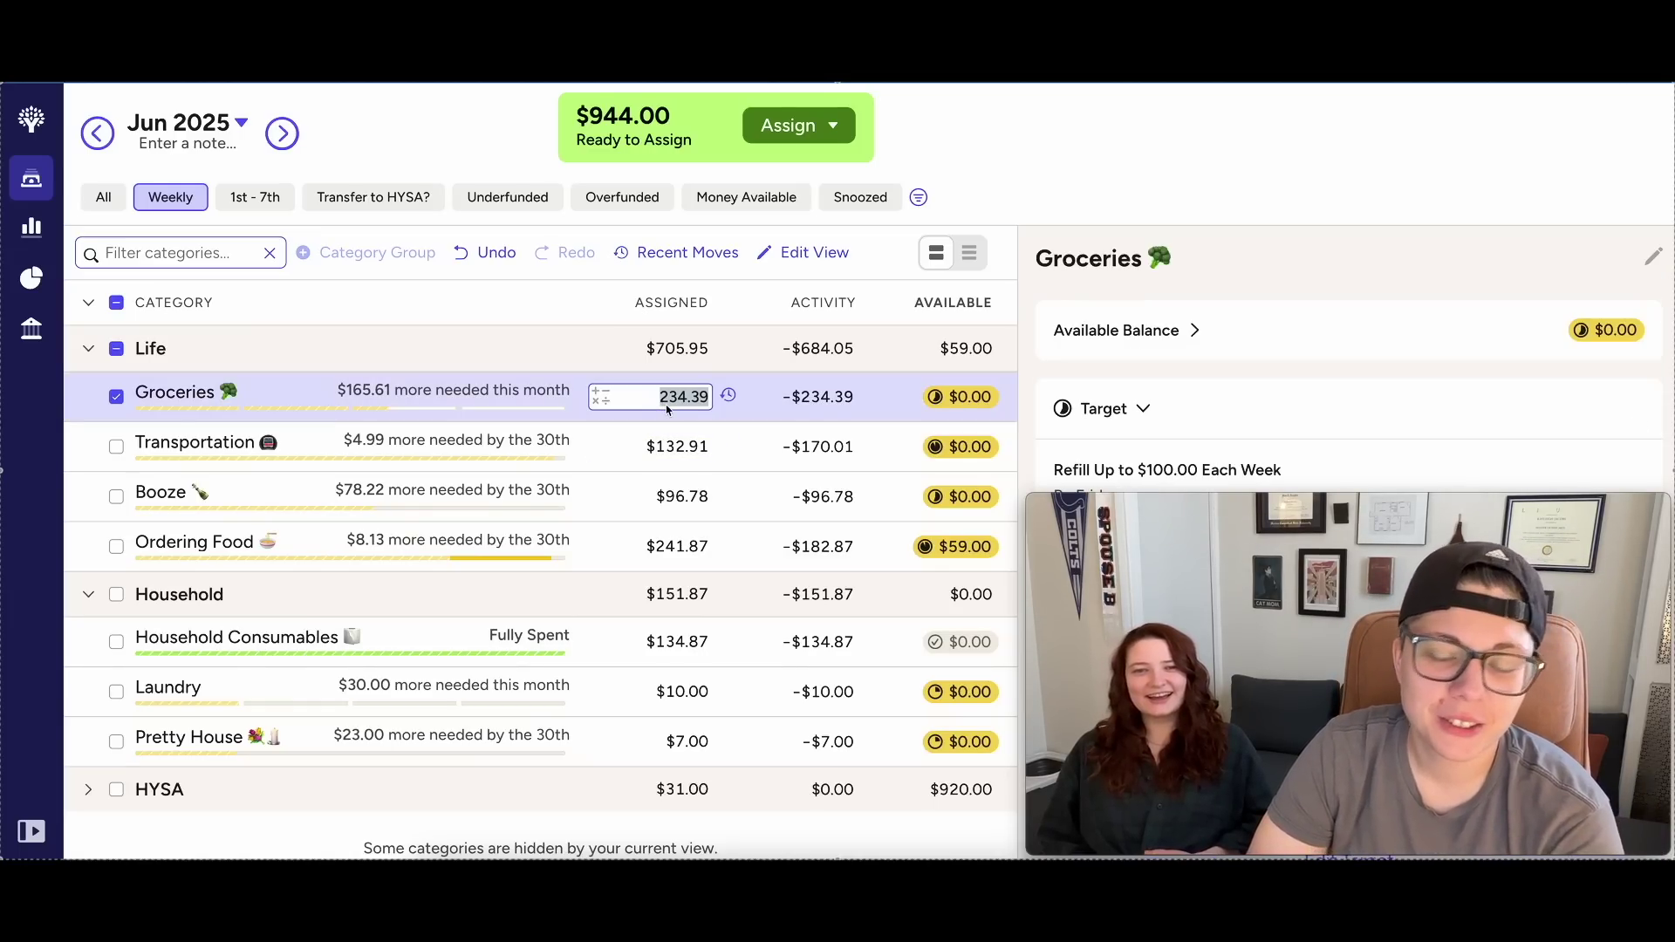
type("+100")
key("Return")
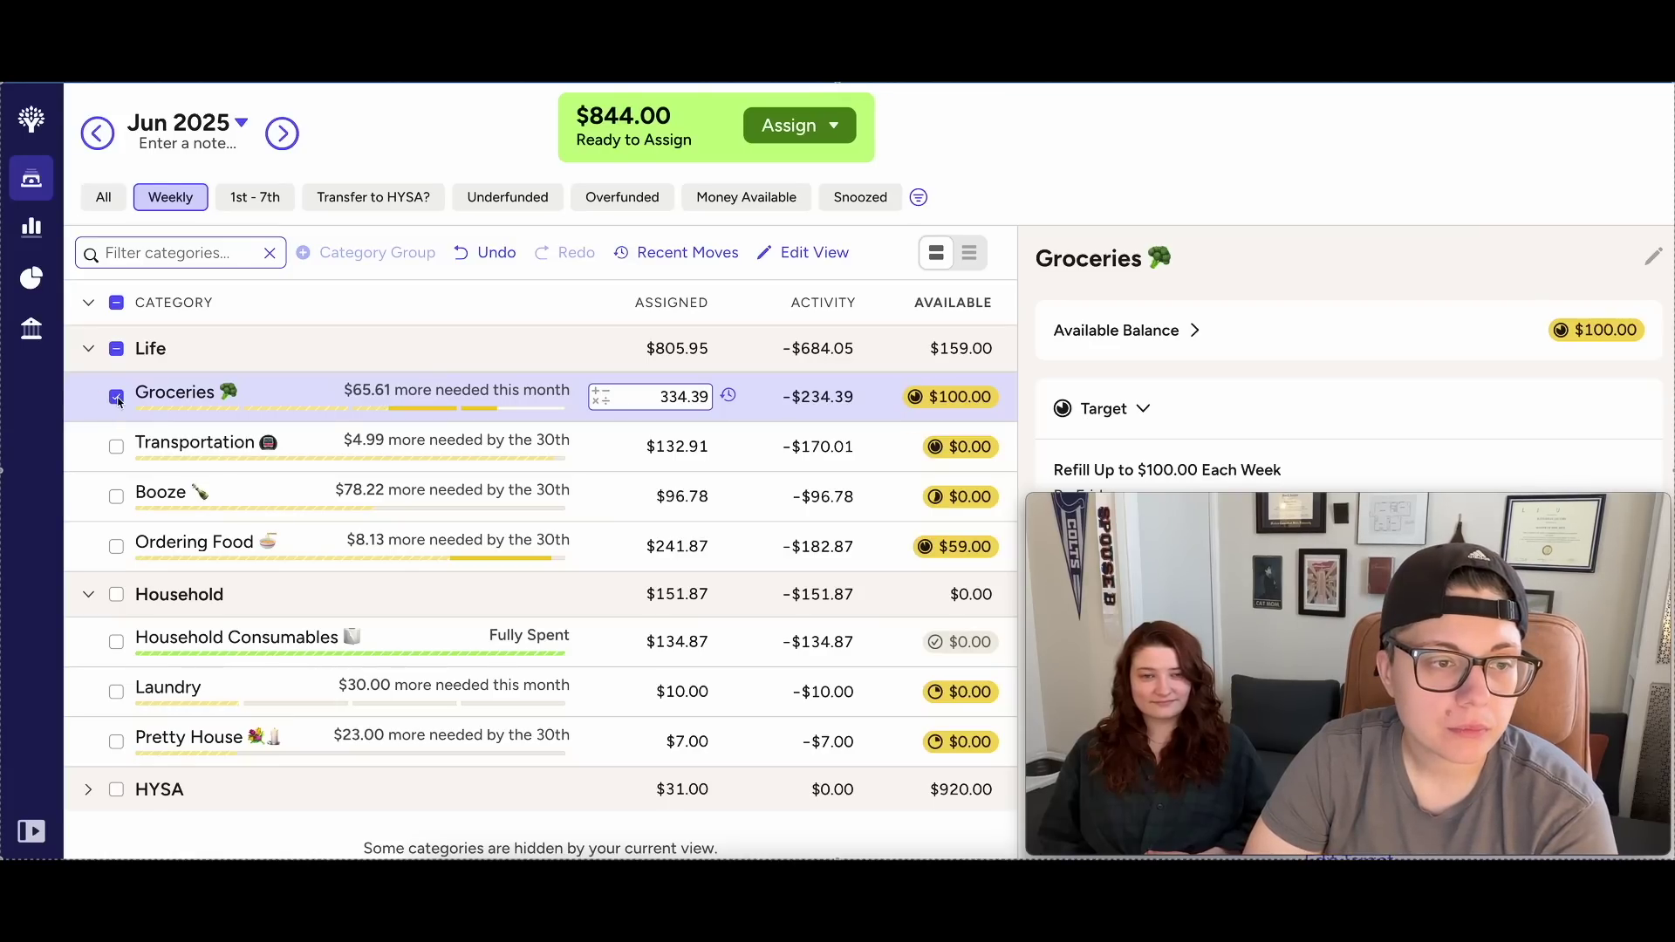
left_click(116, 398)
Check the pending MTA NYCT transportation charges in All Accounts, and return to June's weekly categories.
left_click(684, 452)
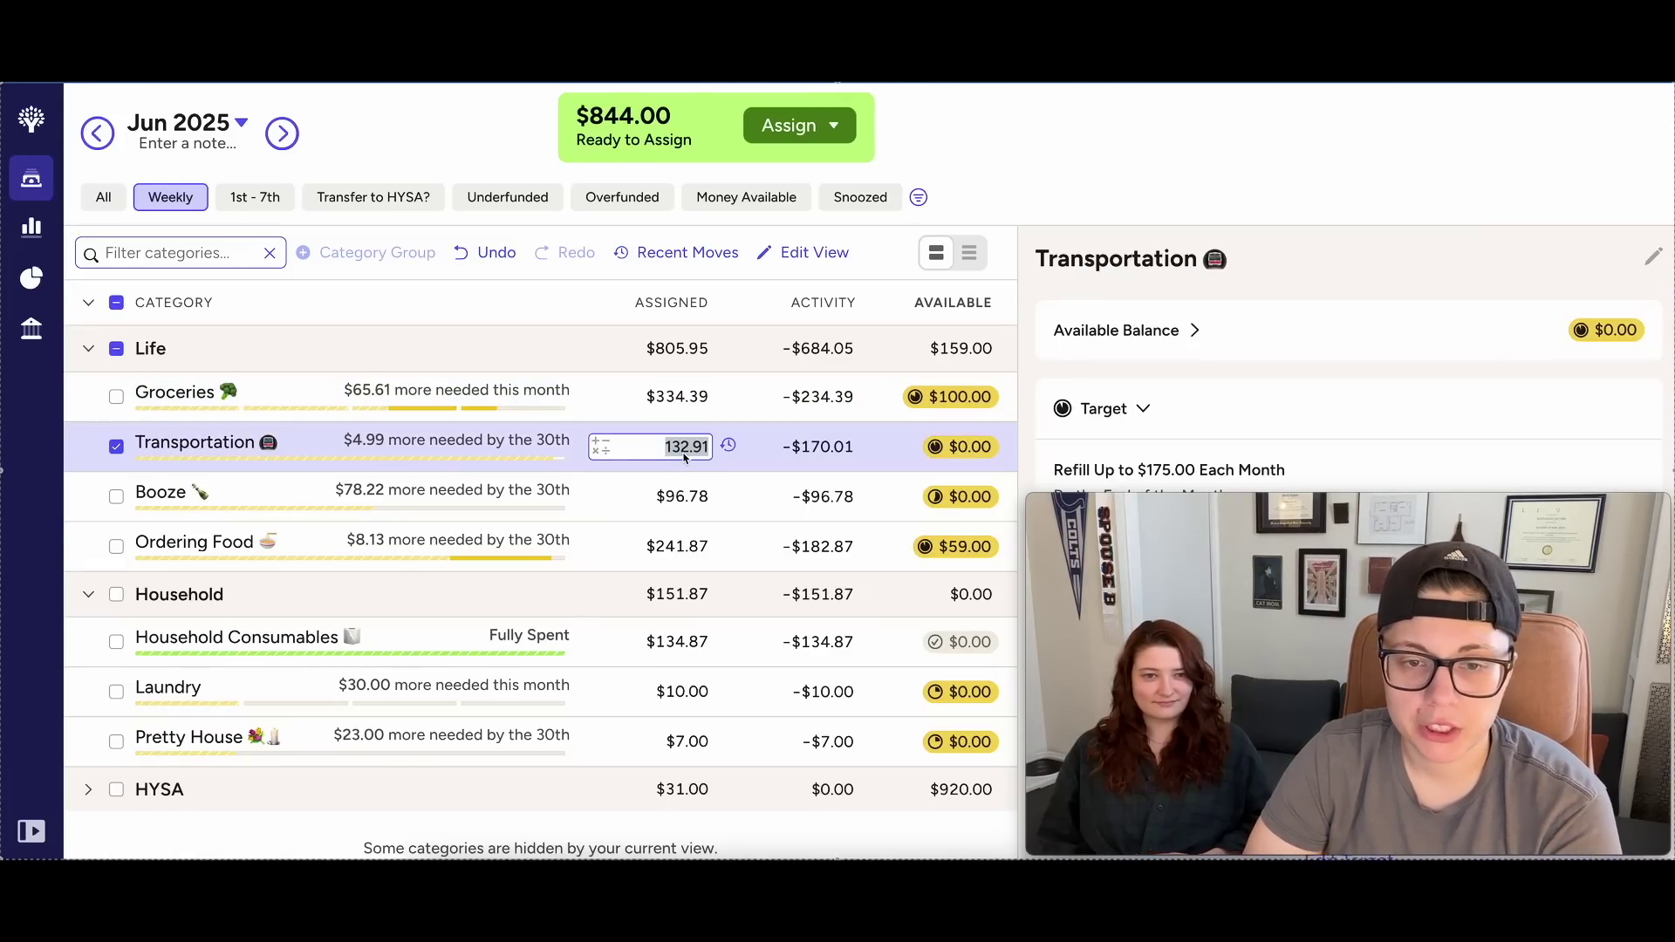
left_click(32, 328)
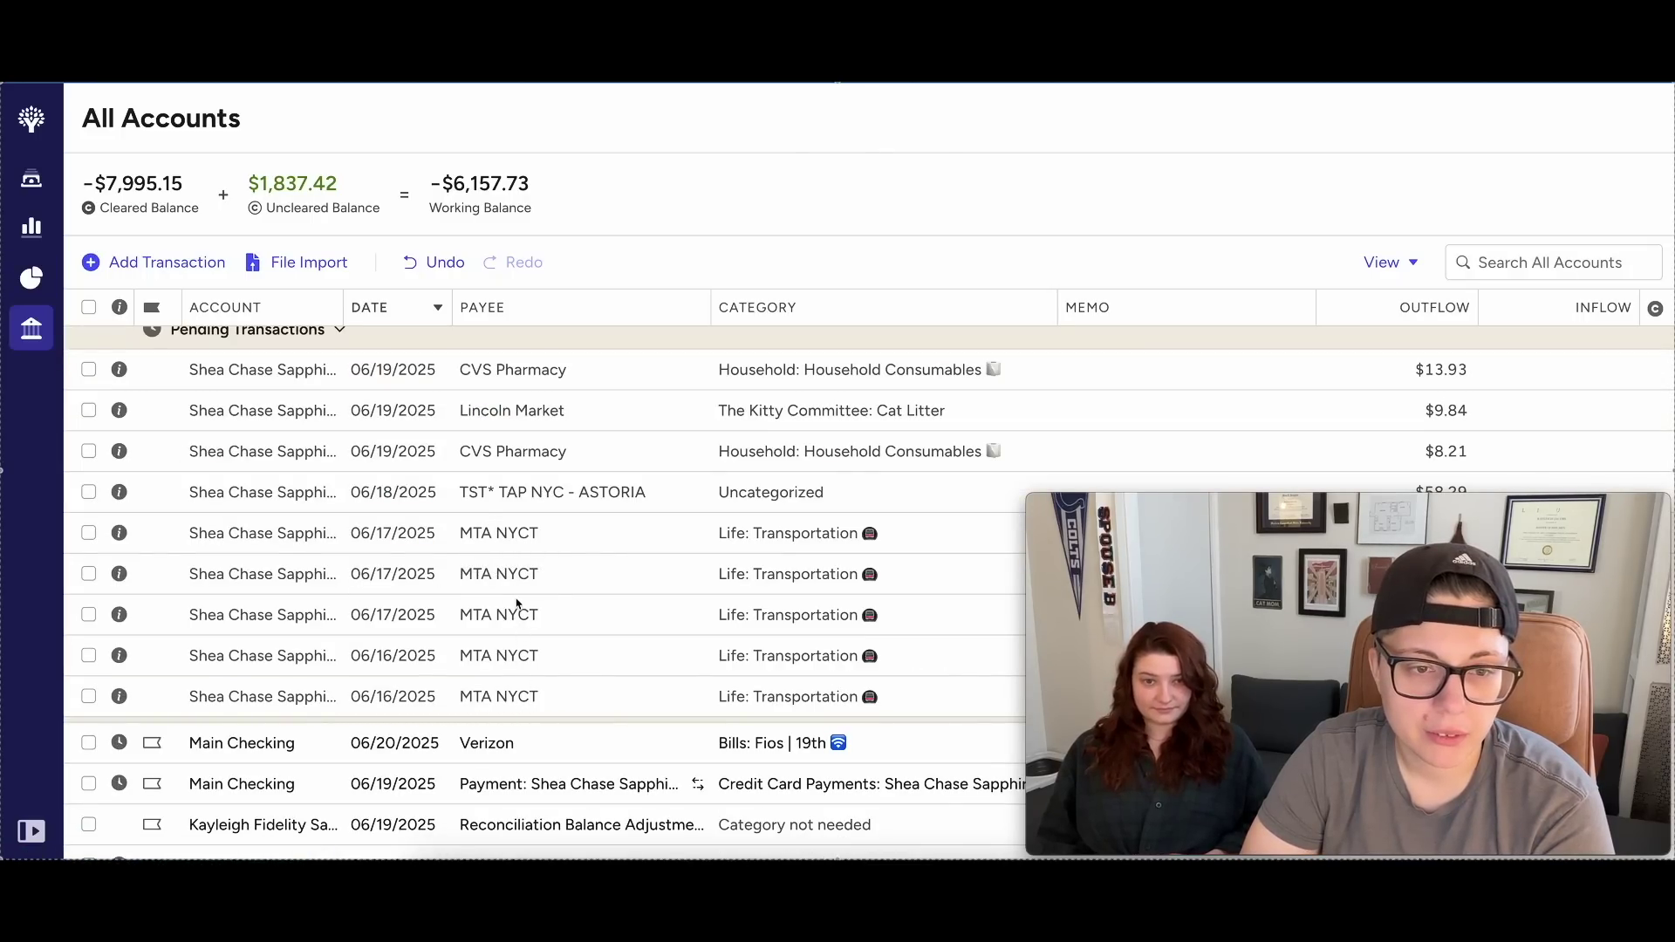
scroll(542, 617, "up", 1)
scroll(541, 617, "down", 2)
scroll(541, 618, "up", 5)
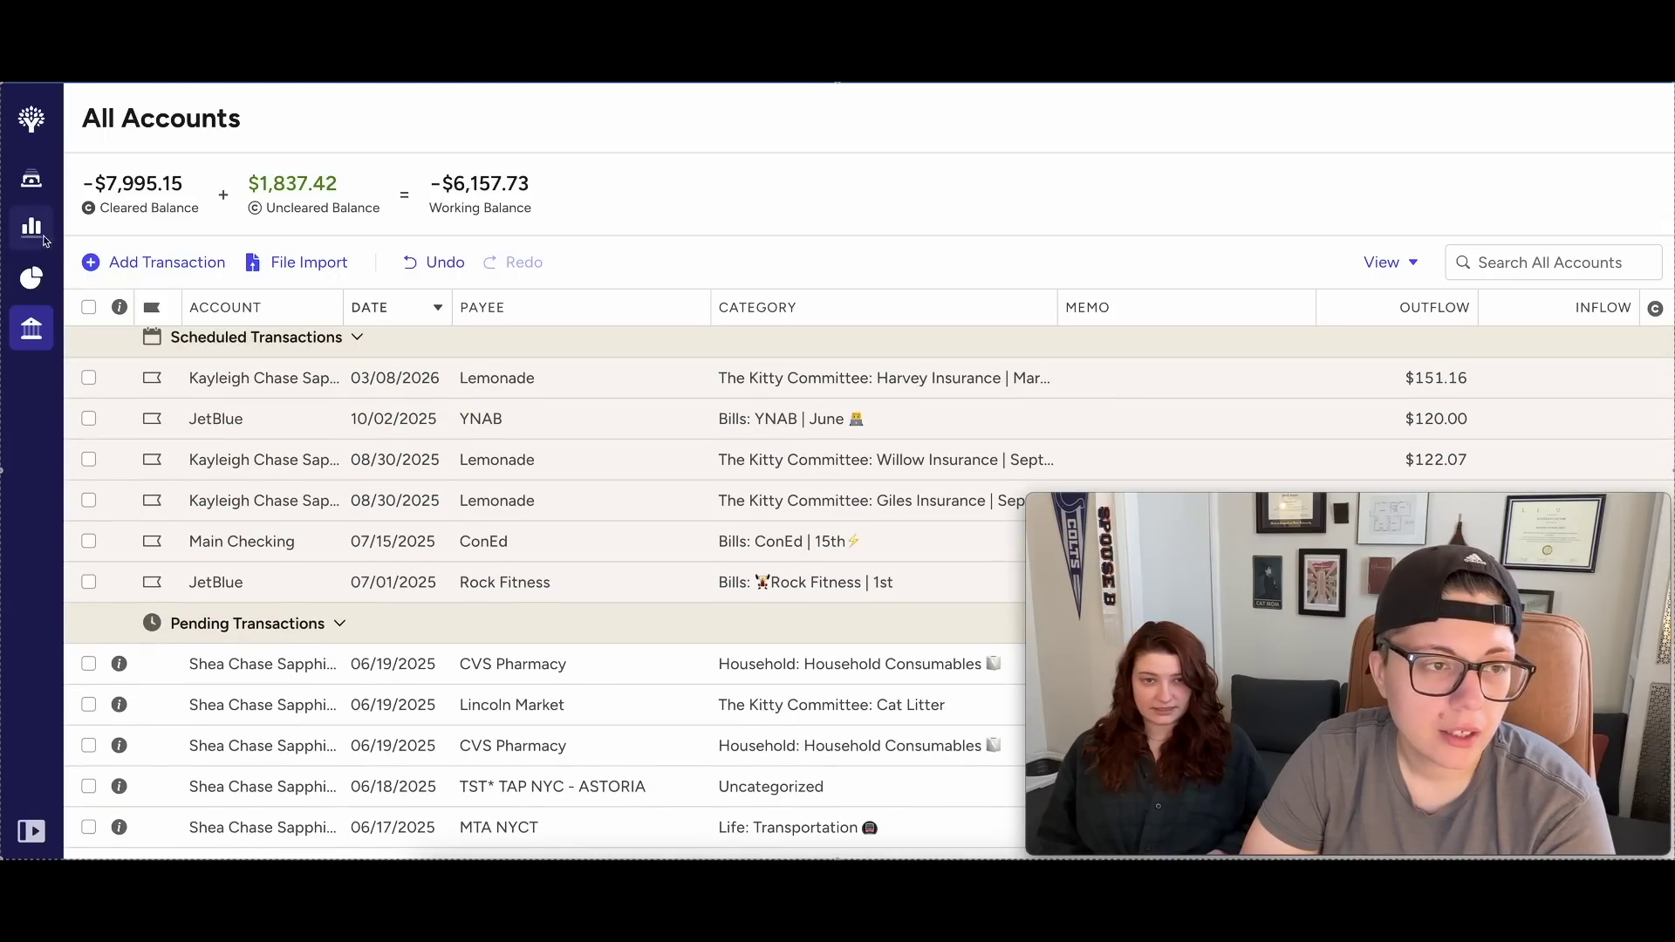
left_click(31, 183)
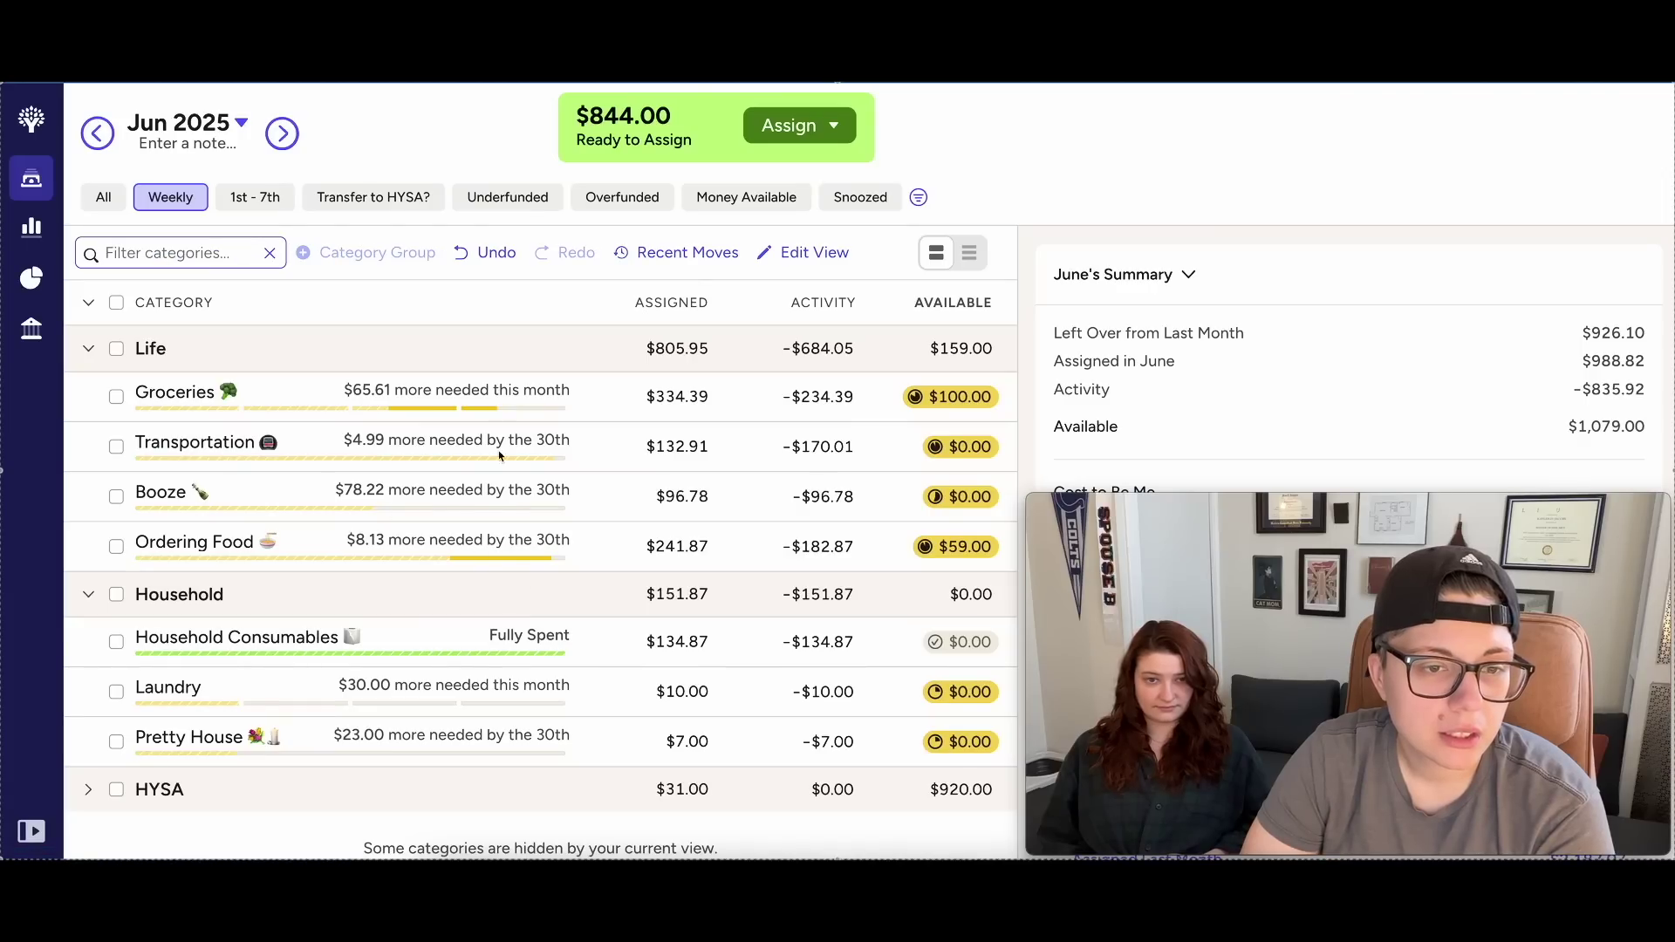
Add 15 and another 30 to the Transportation category's assigned amount.
left_click(672, 448)
type("147.91")
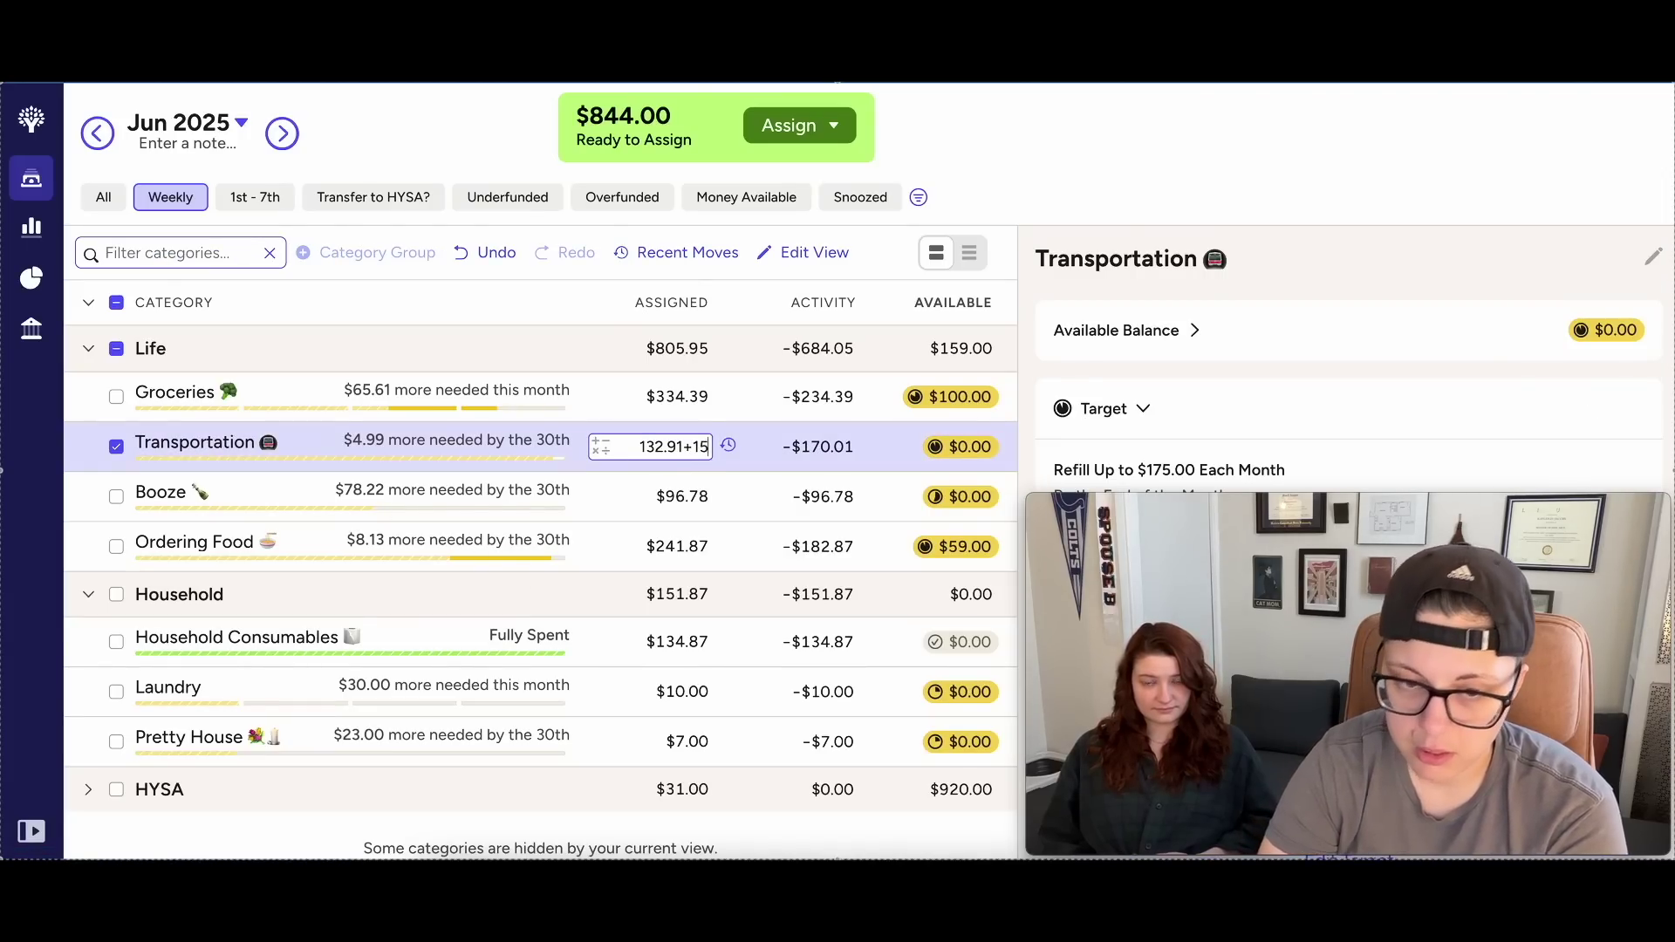
key("Return")
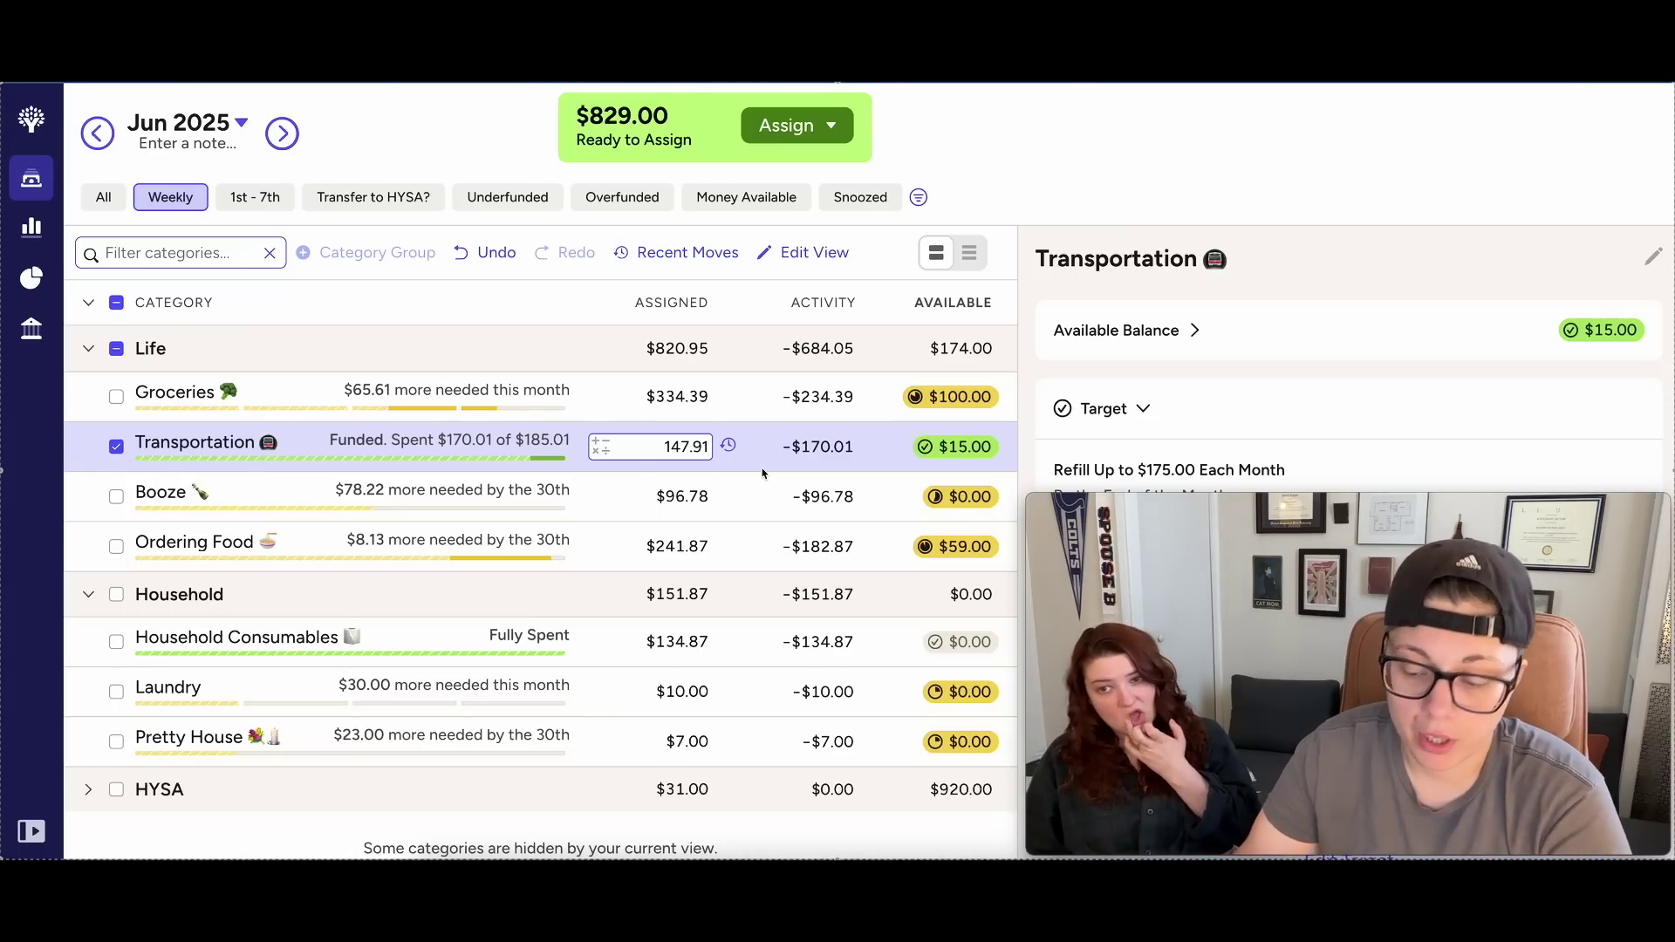
type("+30")
key("Return")
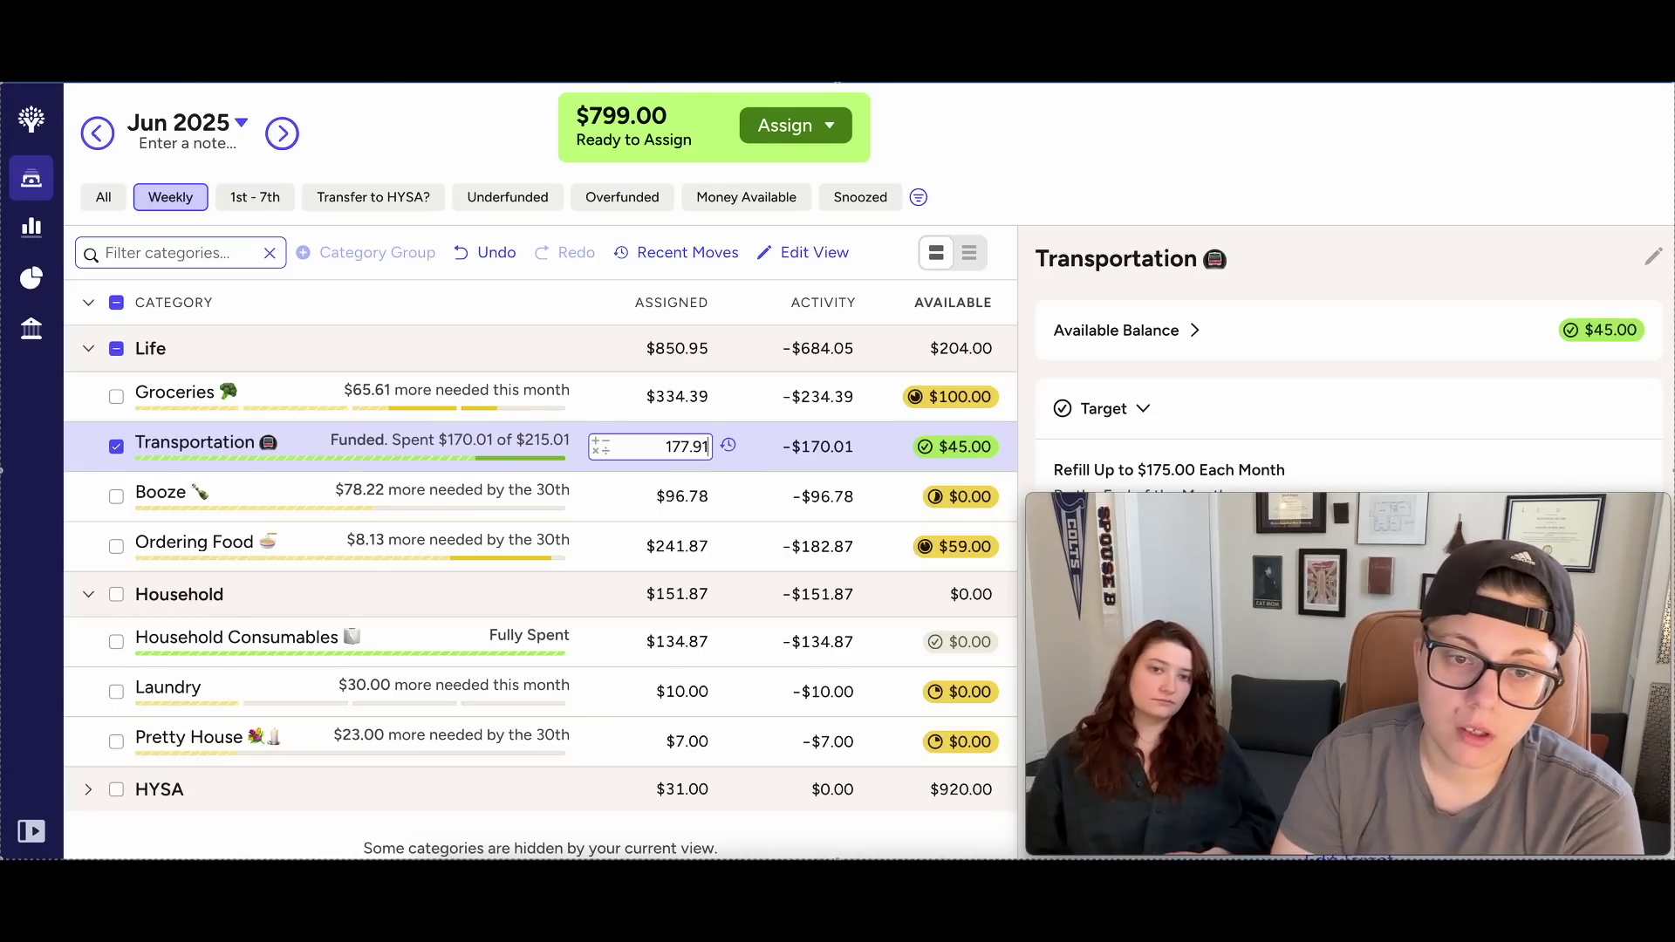
left_click(116, 446)
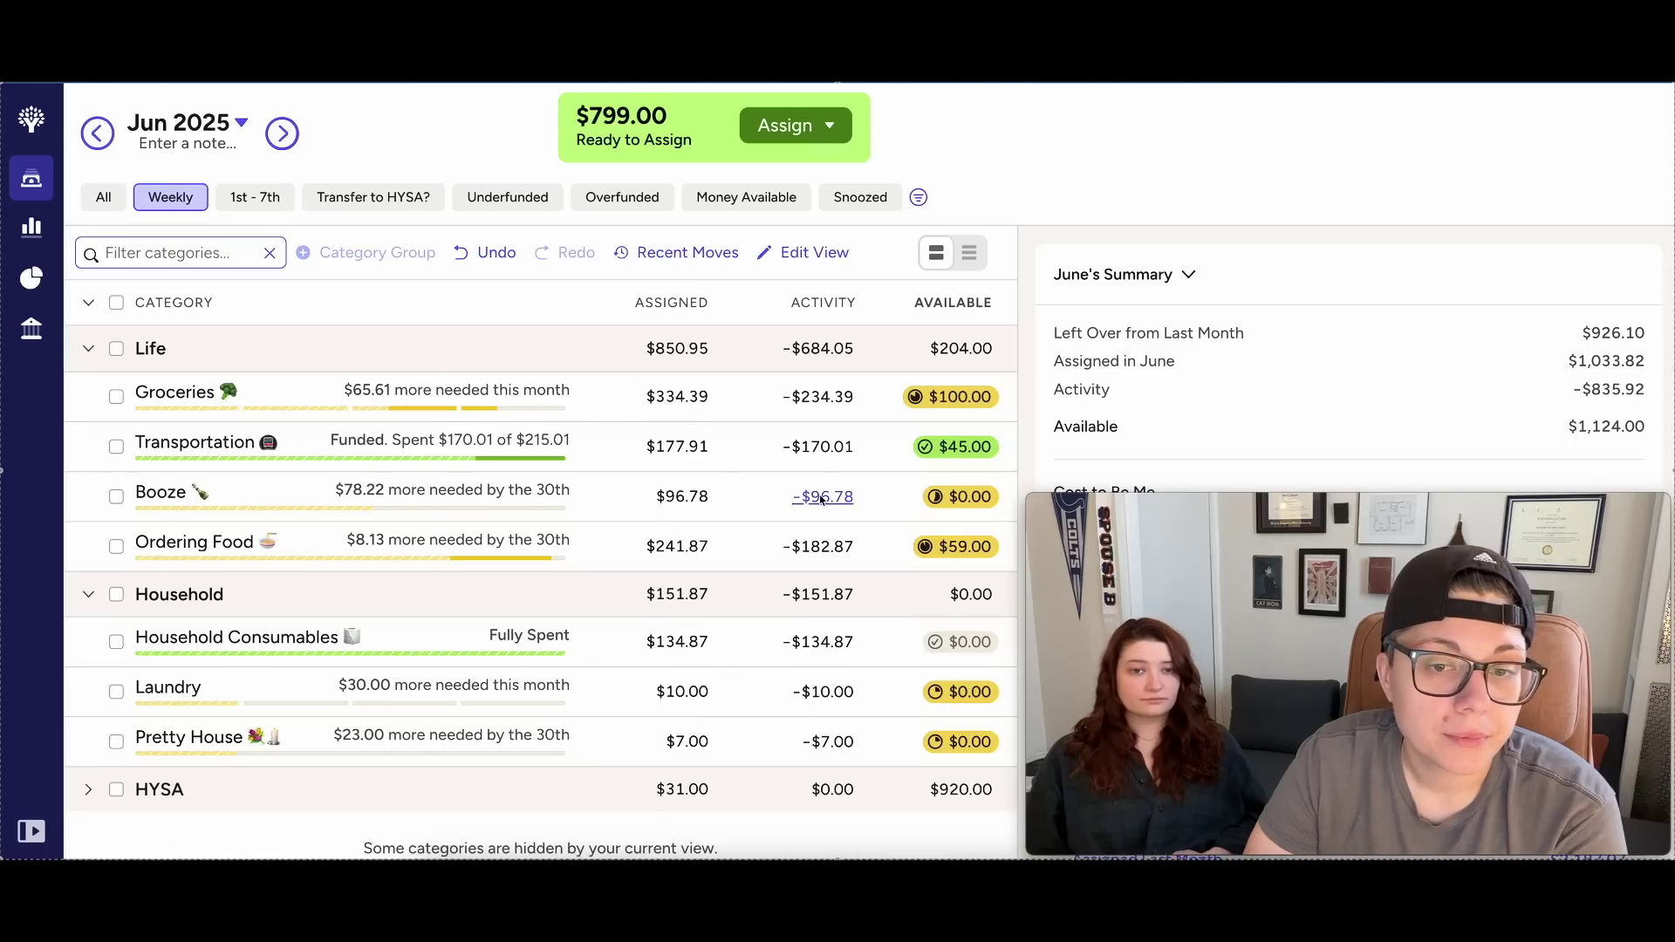
Auto-assign the underfunded amount to the Booze category so that its monthly target is met.
left_click(677, 501)
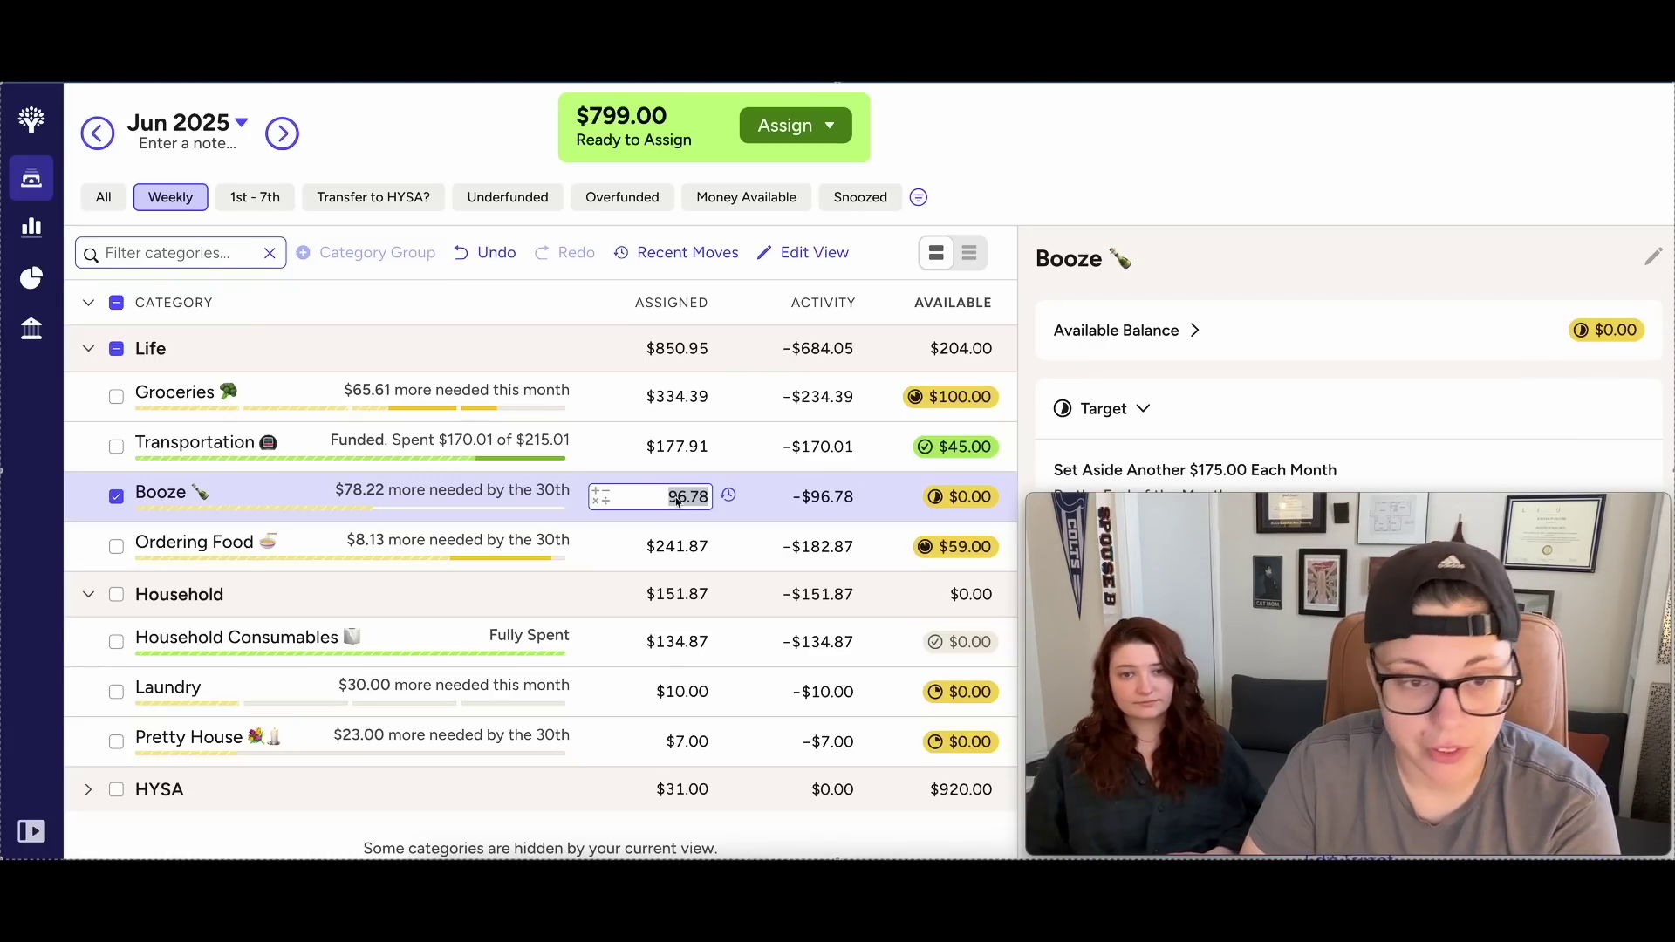
scroll(1334, 366, "down", 5)
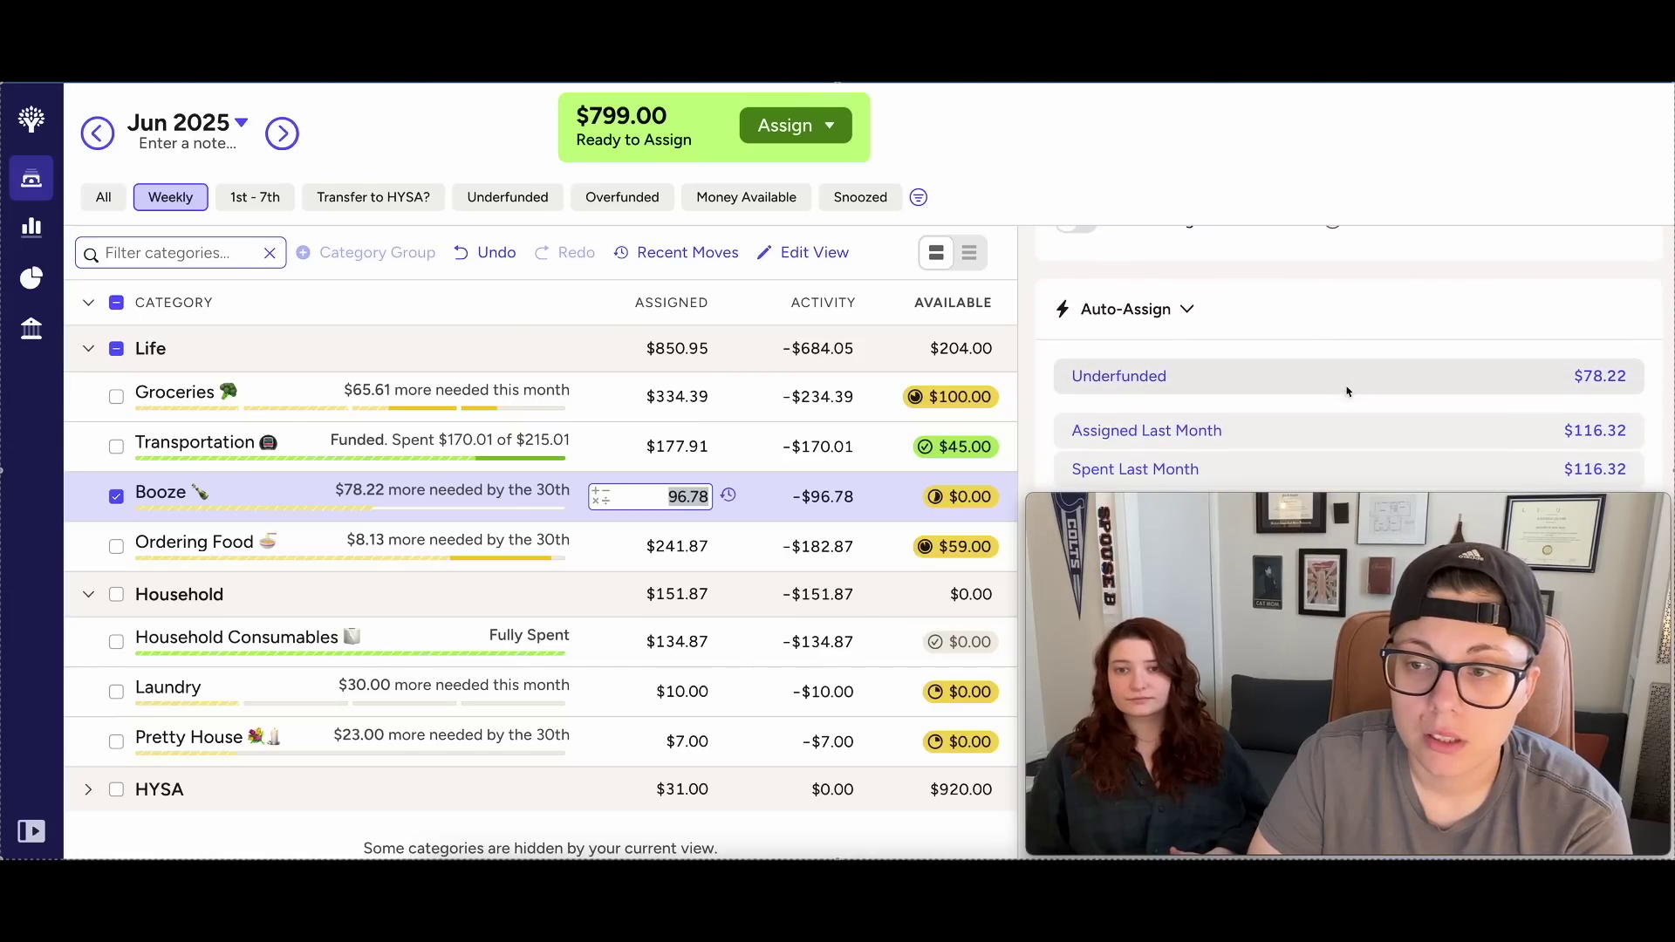
left_click(1342, 382)
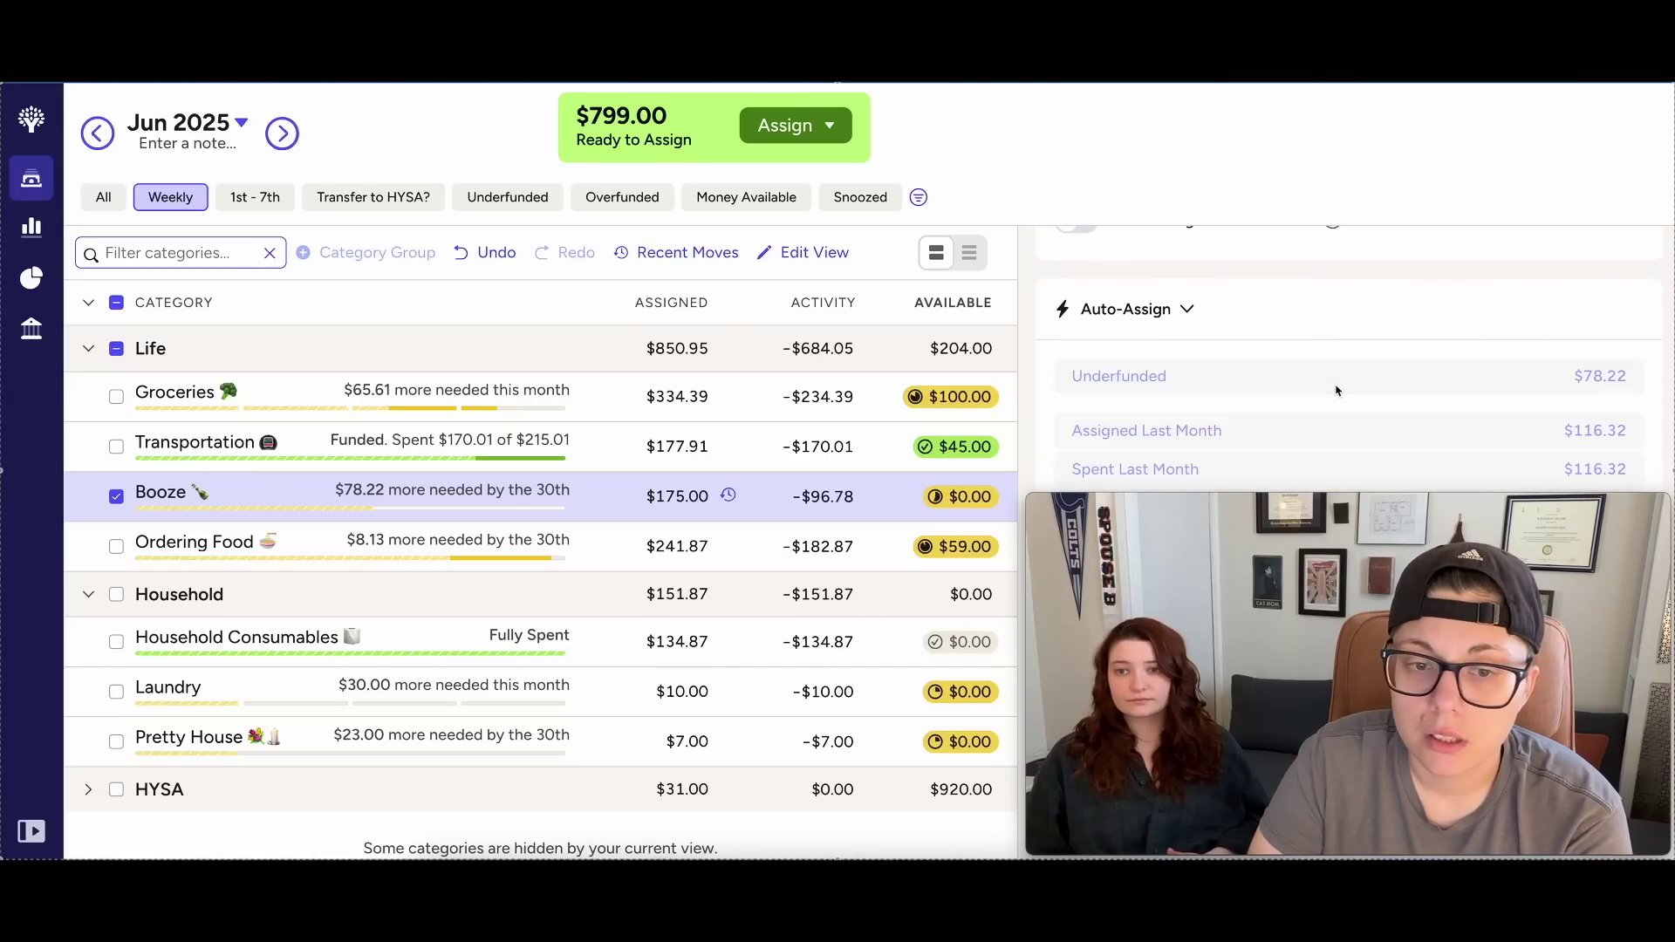
left_click(116, 496)
Add 1.18 to the Booze category's assigned amount.
left_click(687, 500)
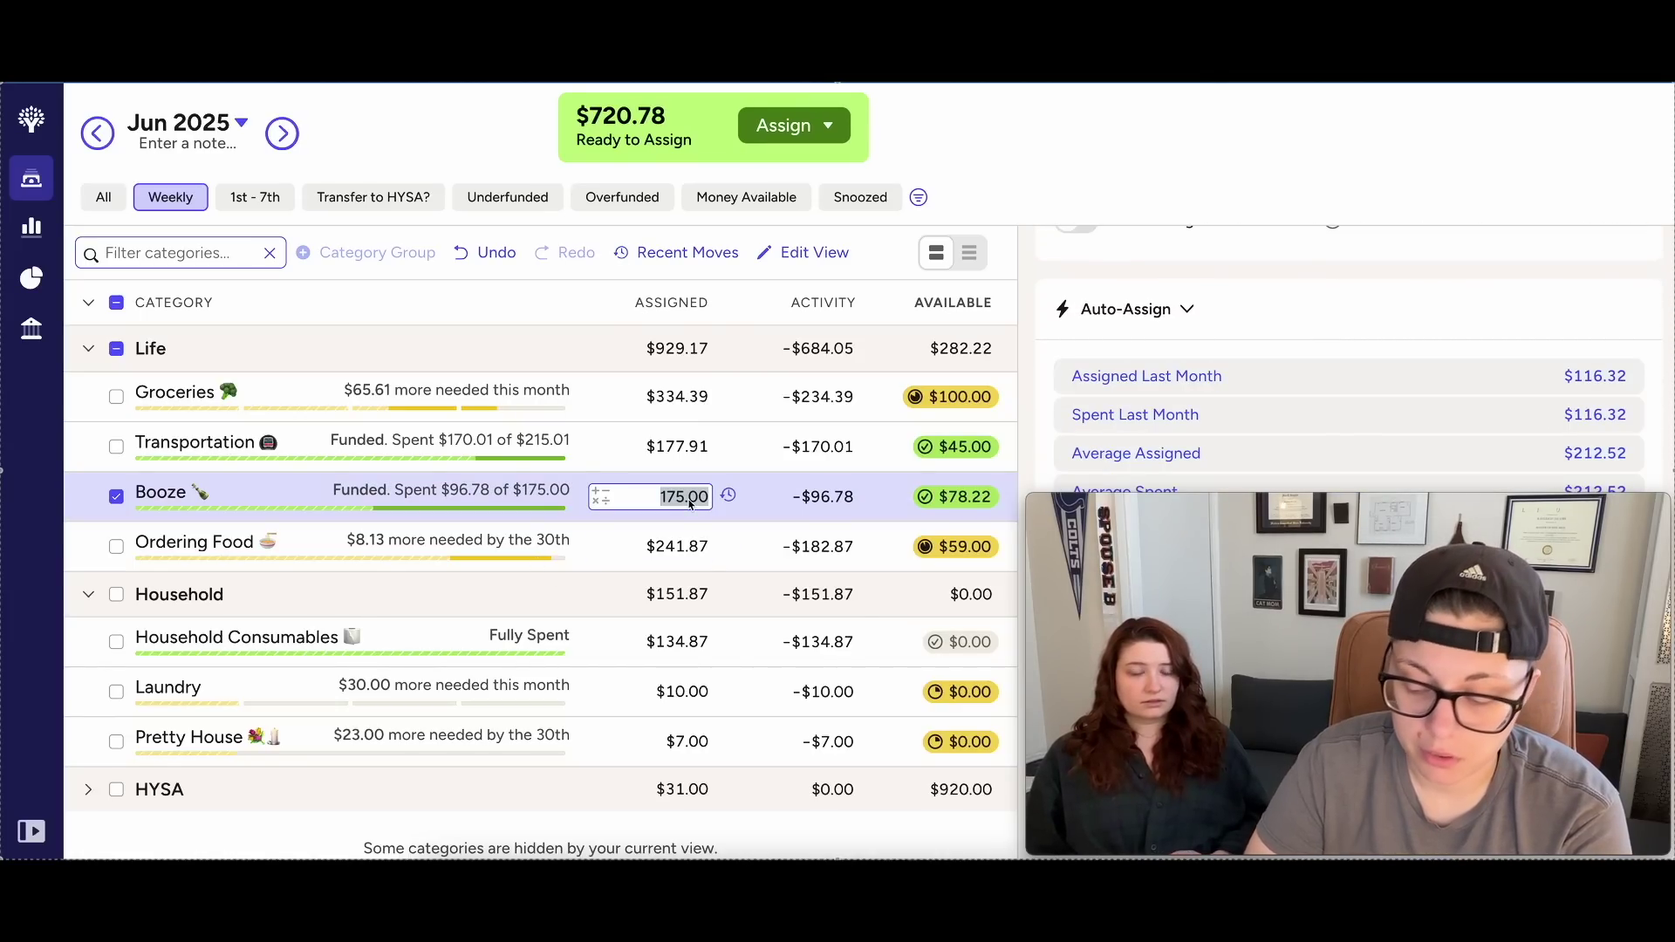
key("End")
type("+1")
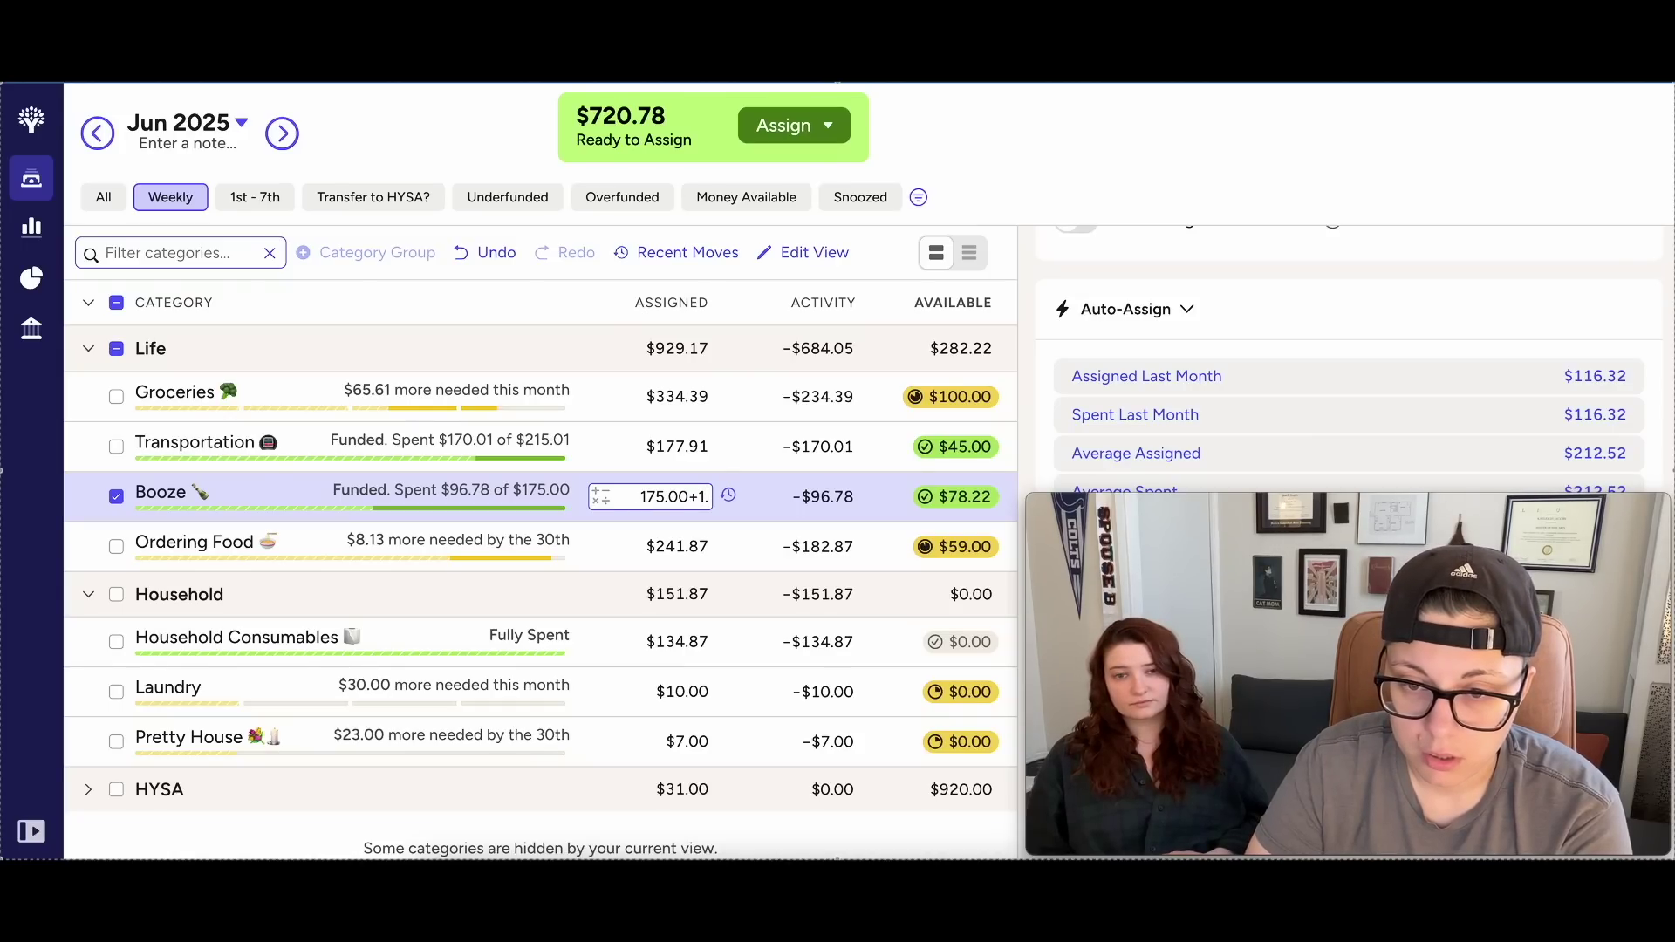
type(".18")
key("Return")
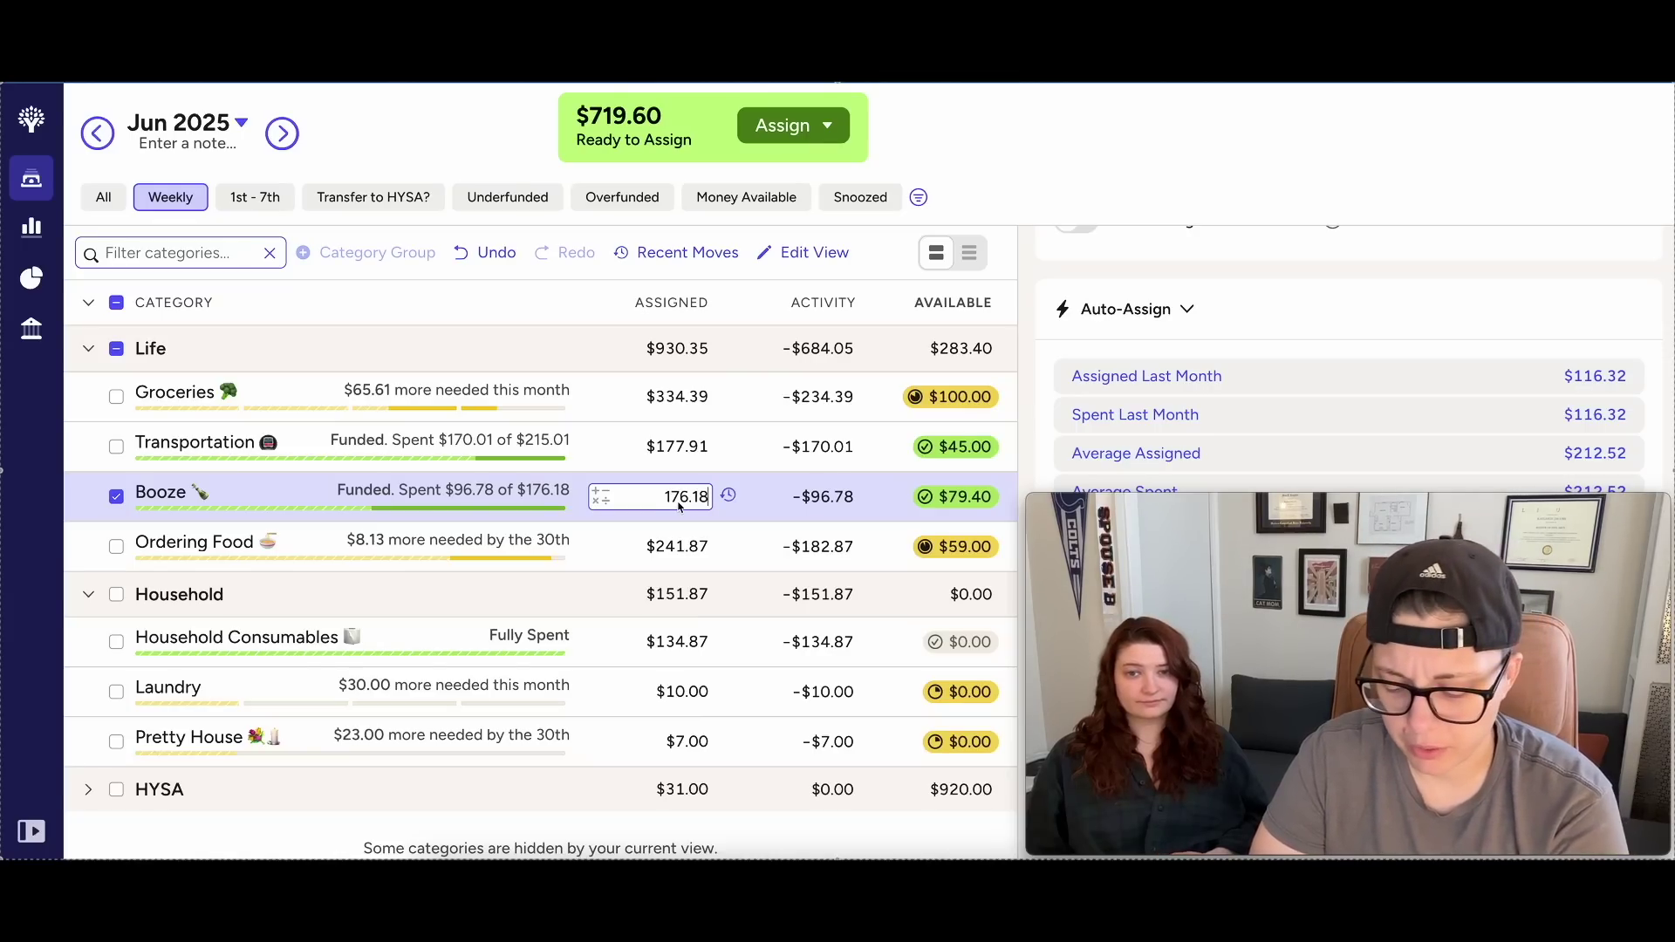
Try adding 6 to the Booze category's assigned amount, and undo that addition.
type("+6")
key("Return")
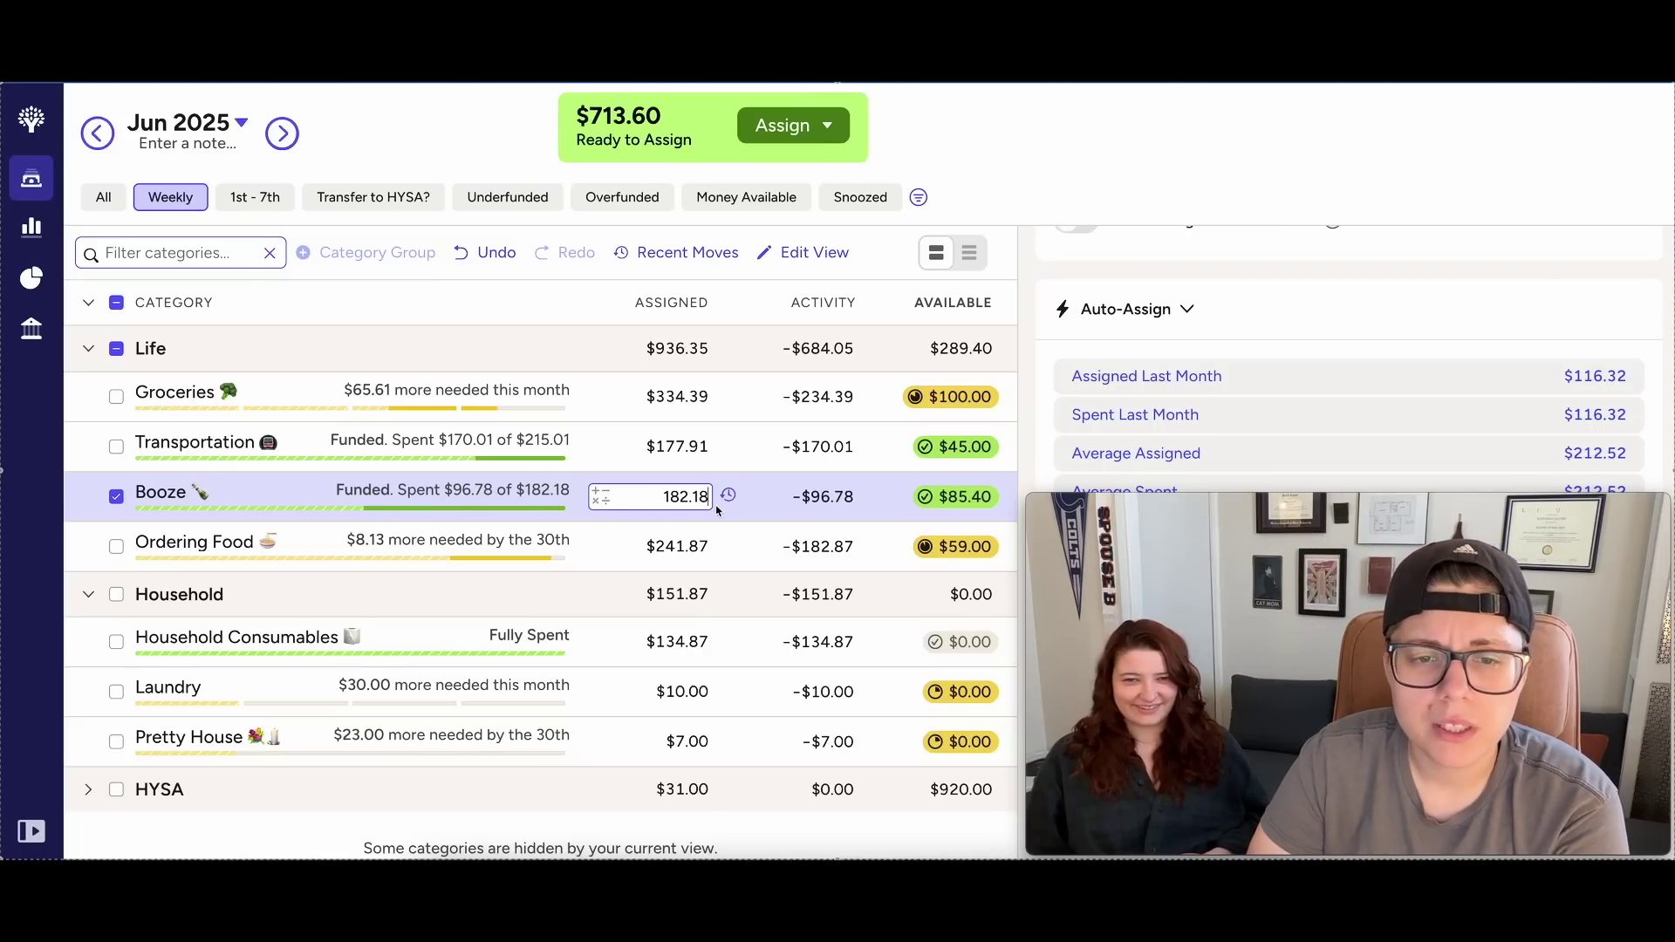
left_click(495, 253)
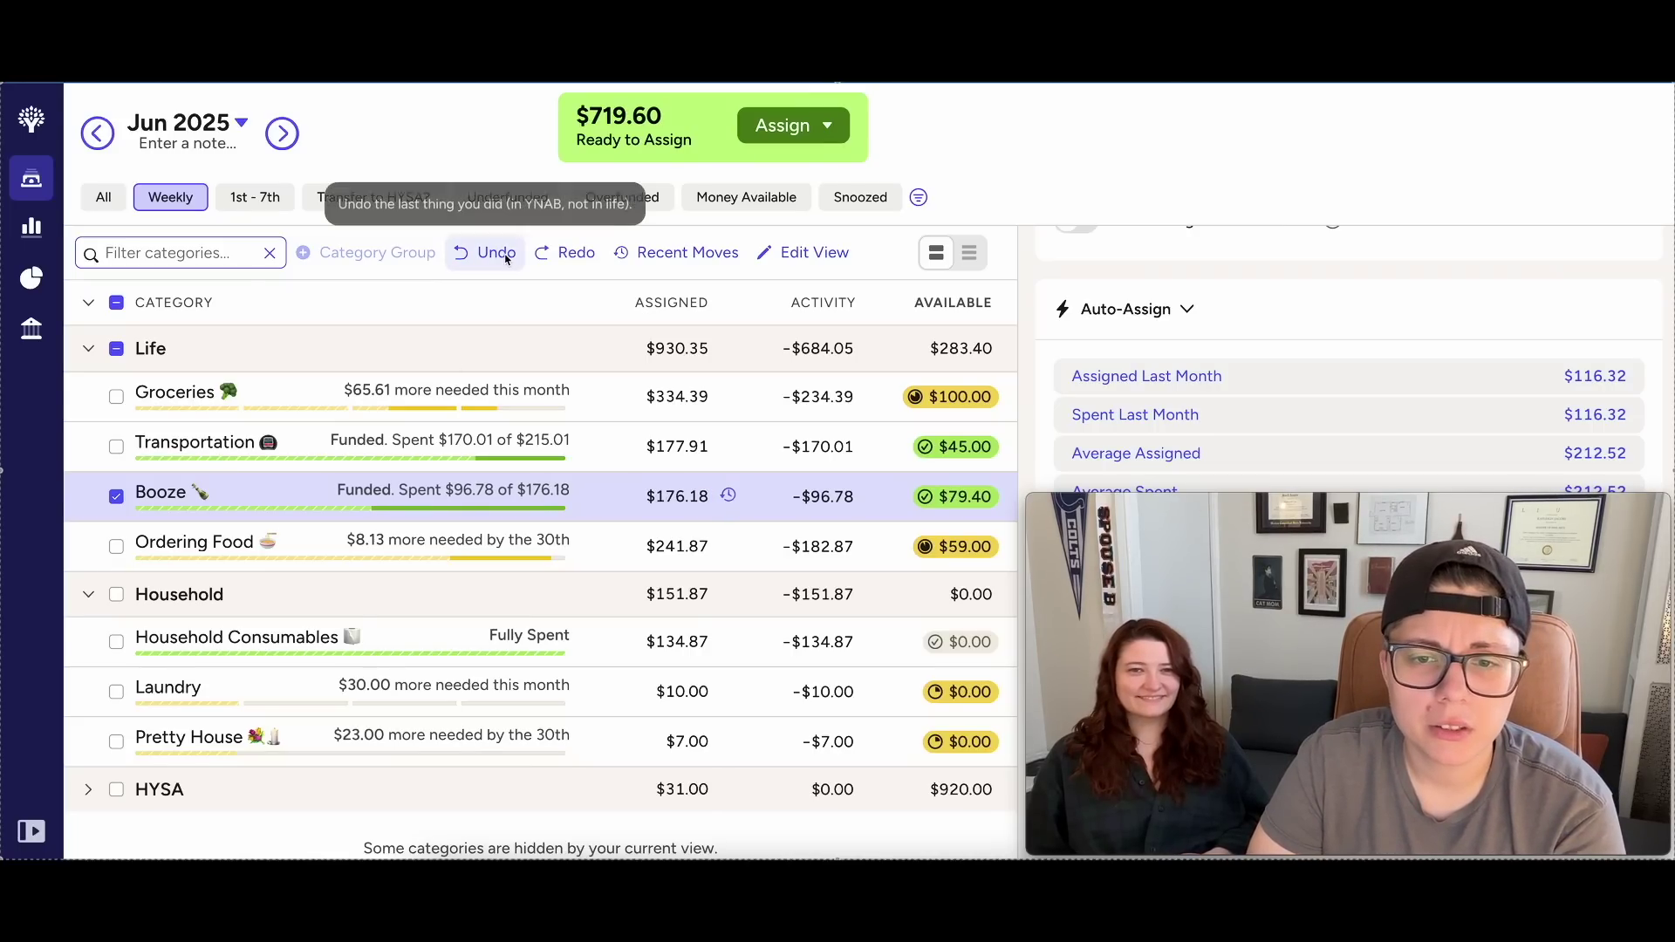
Add 0.6 to the Booze category's assigned amount.
left_click(680, 500)
type("+.6")
key("Return")
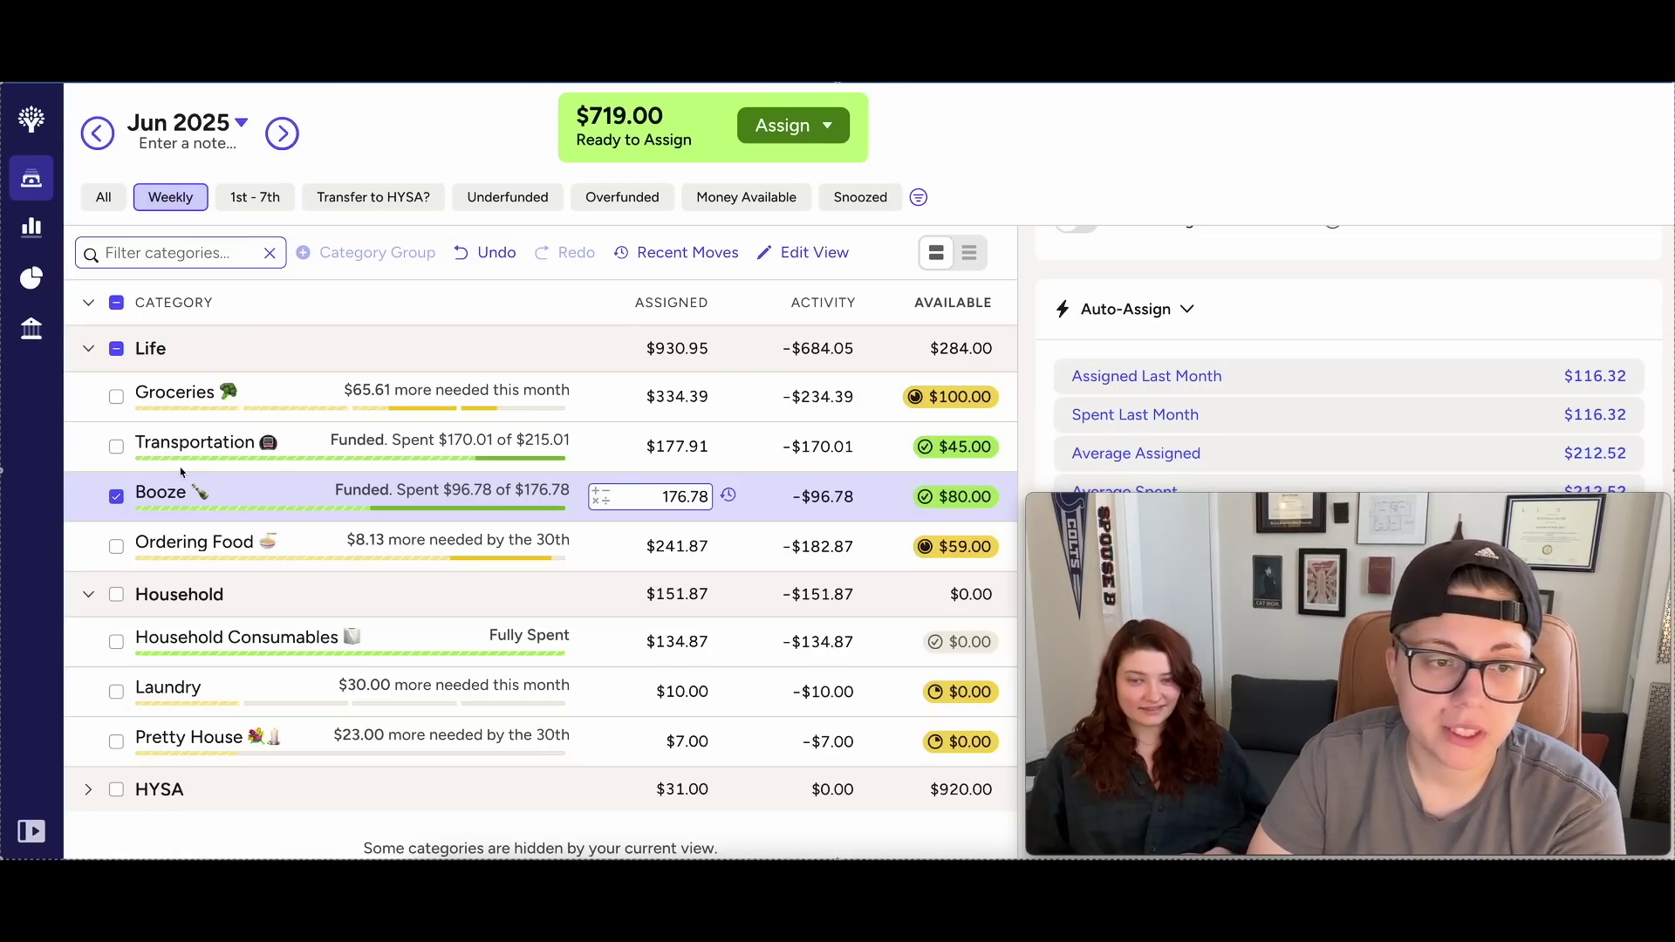
left_click(690, 548)
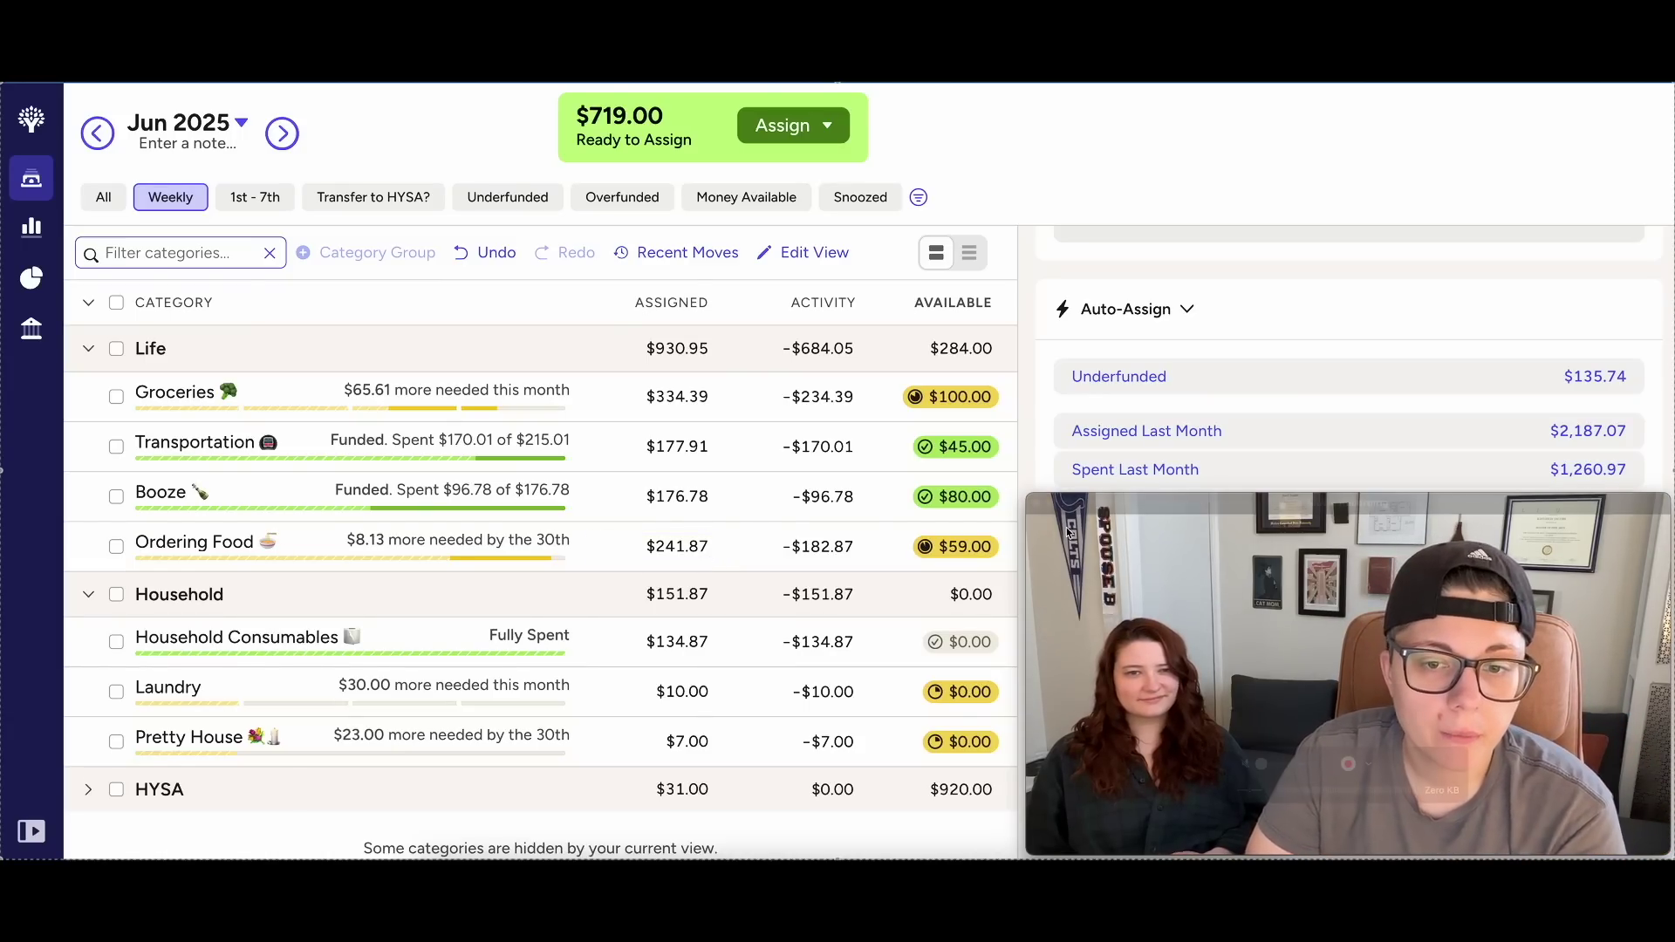
key("Escape")
left_click(677, 548)
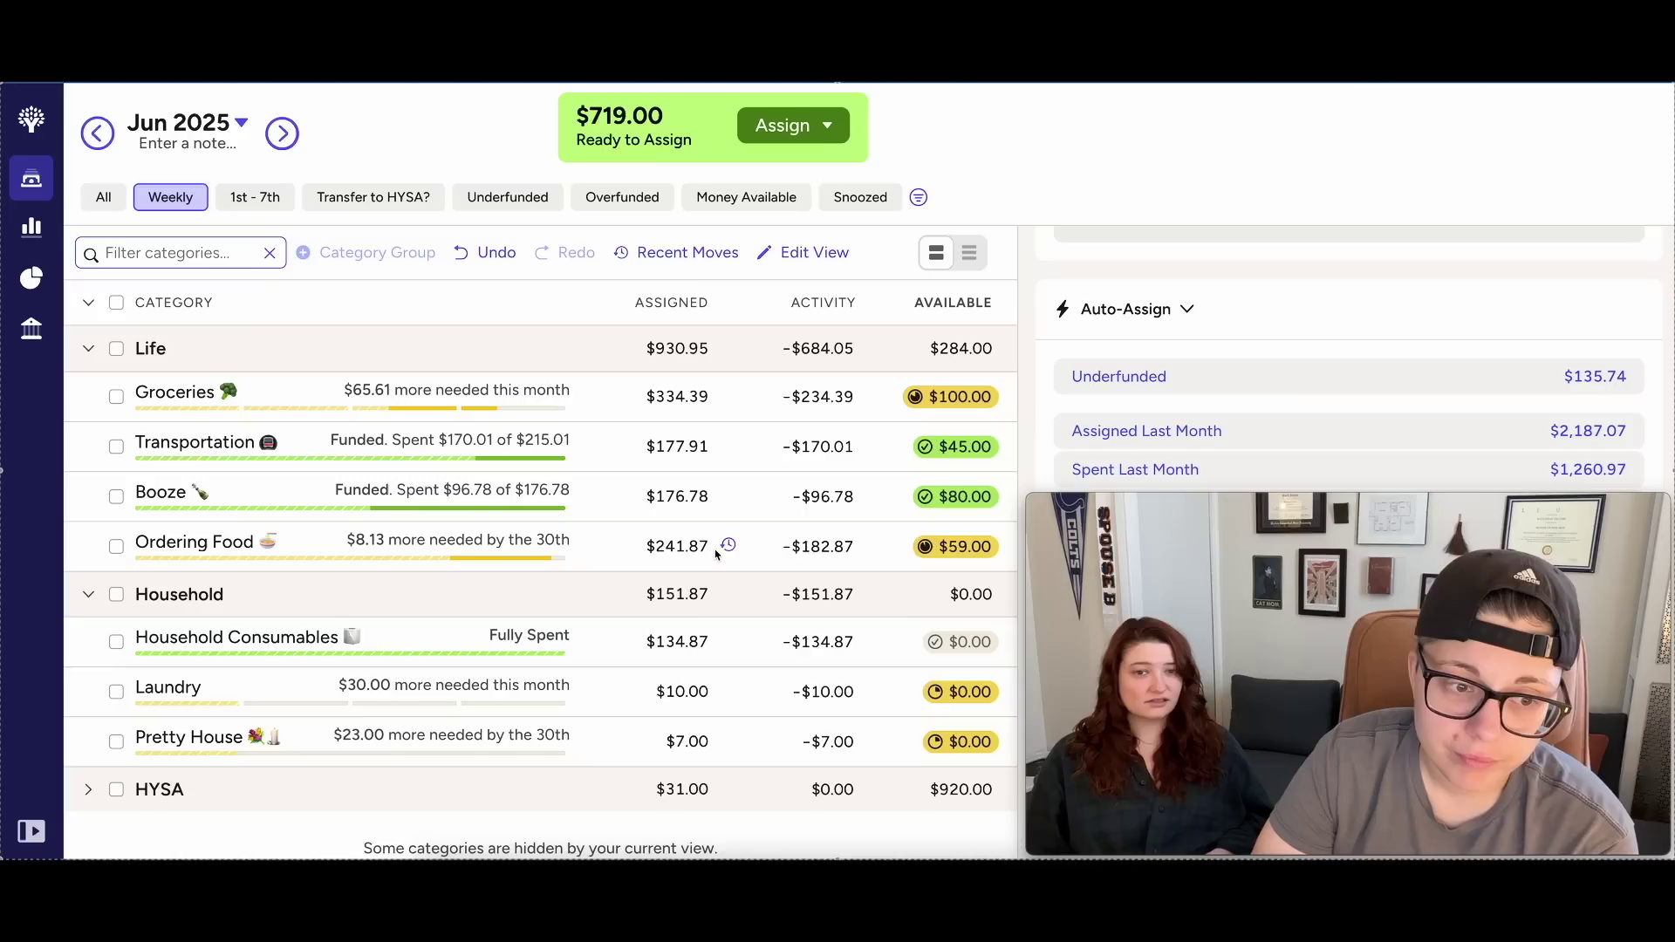
Add 35 to the Household Consumables category's assigned amount.
scroll(716, 554, "down", 2)
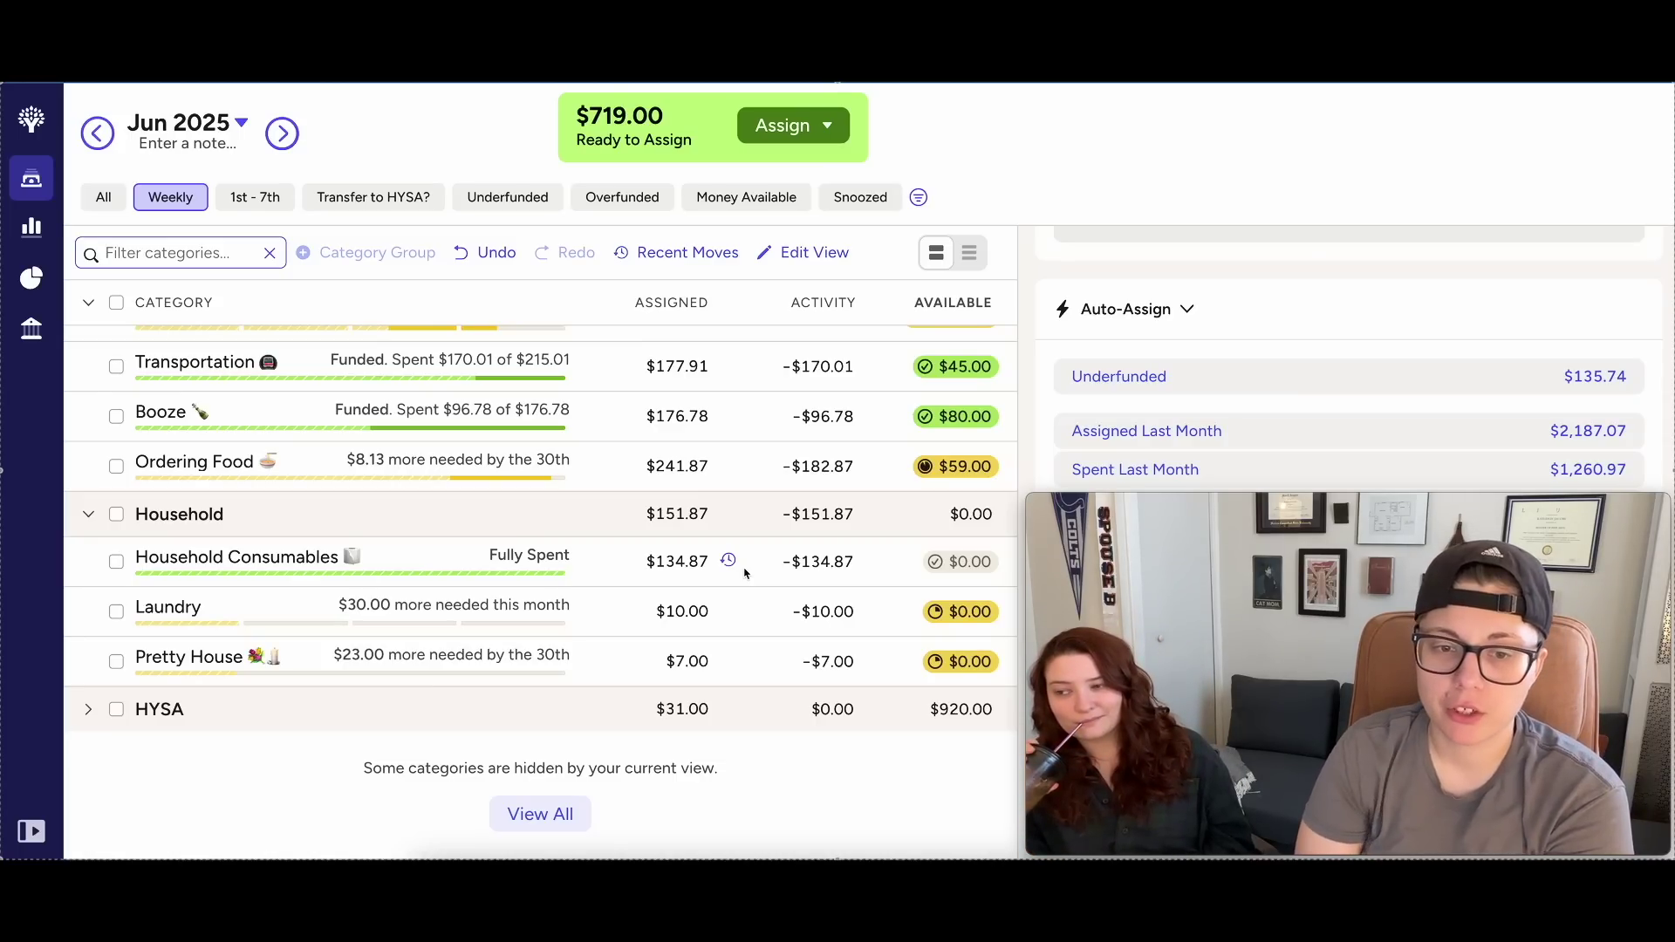
left_click(680, 563)
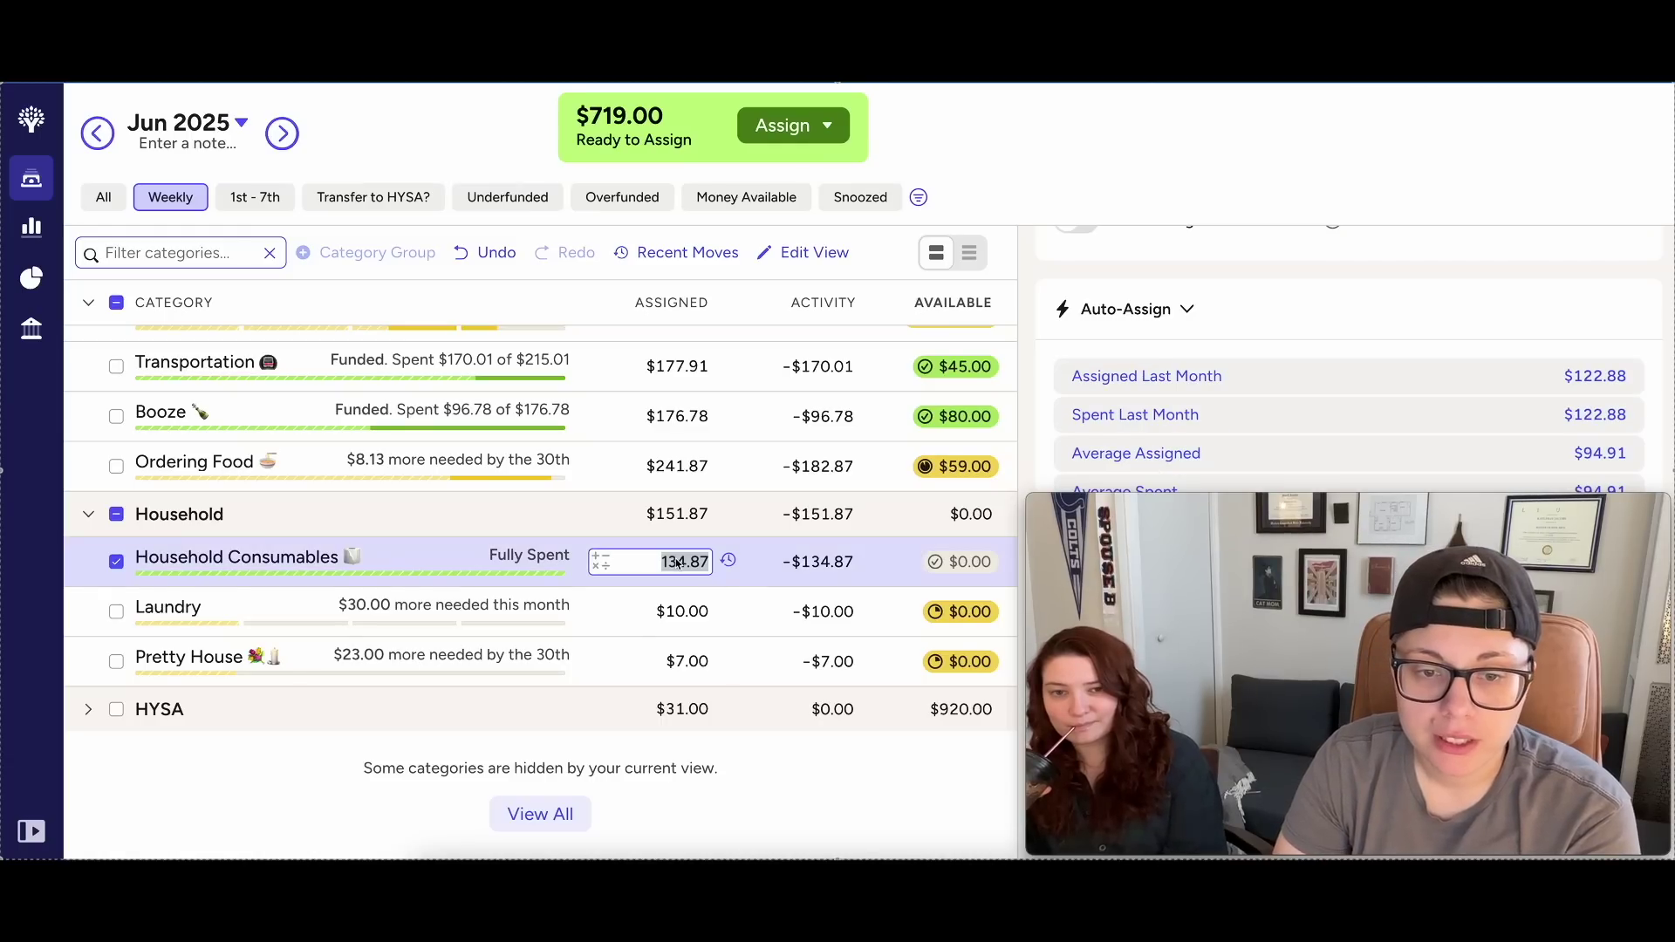
key("Right")
type("+35")
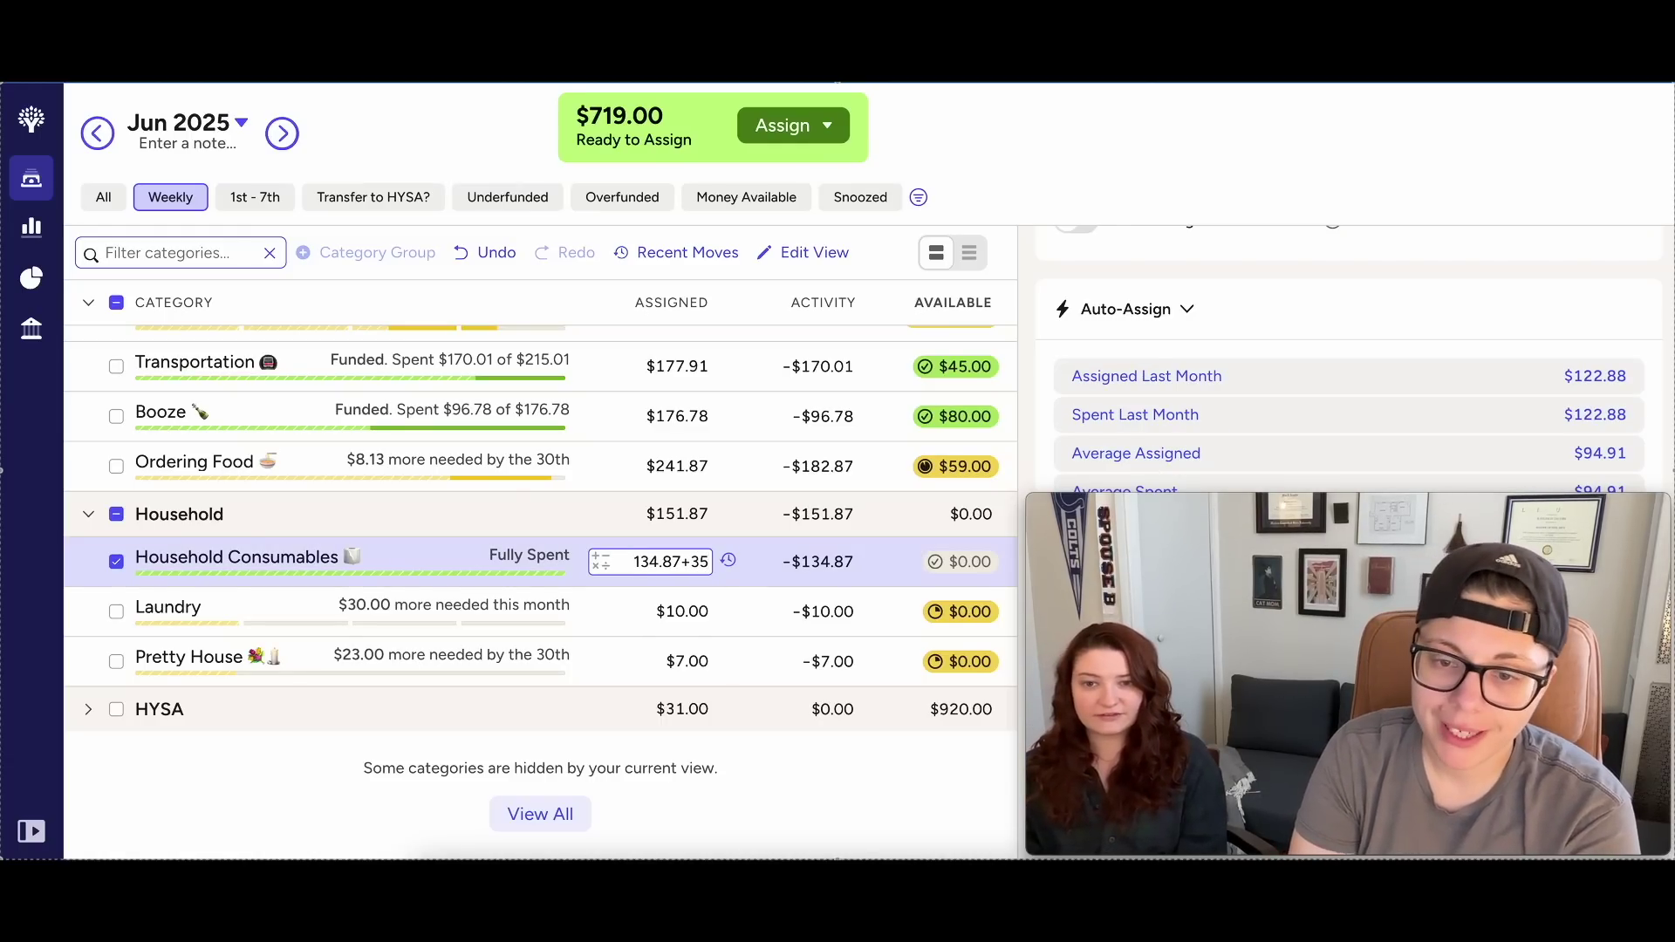
key("Return")
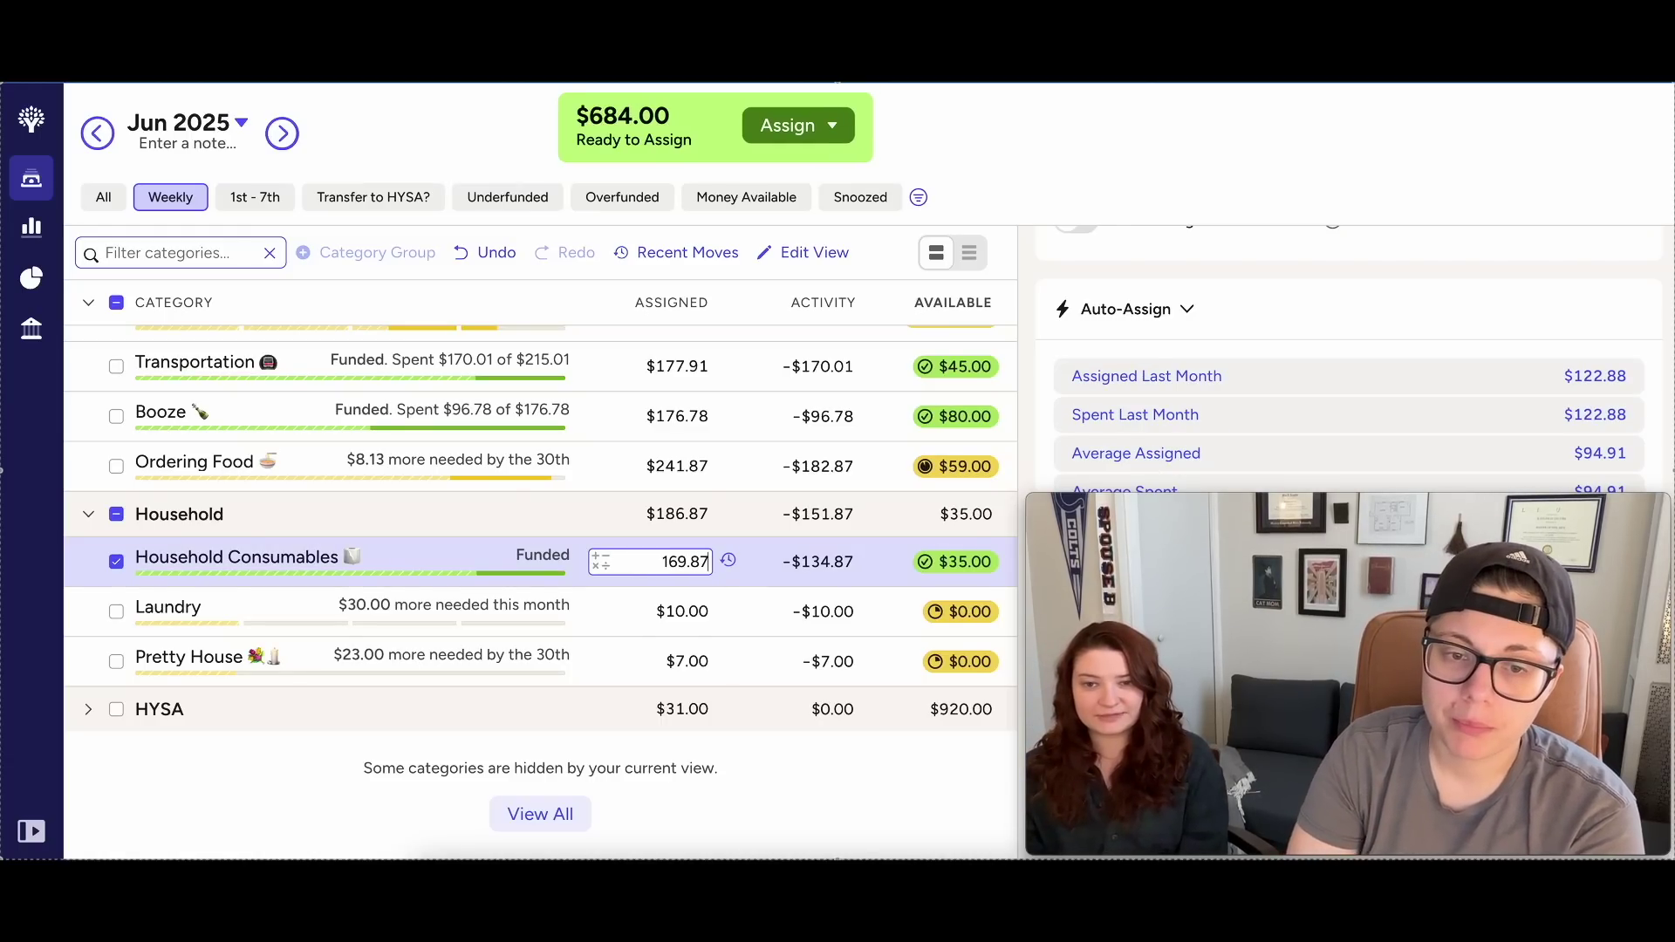
left_click(116, 563)
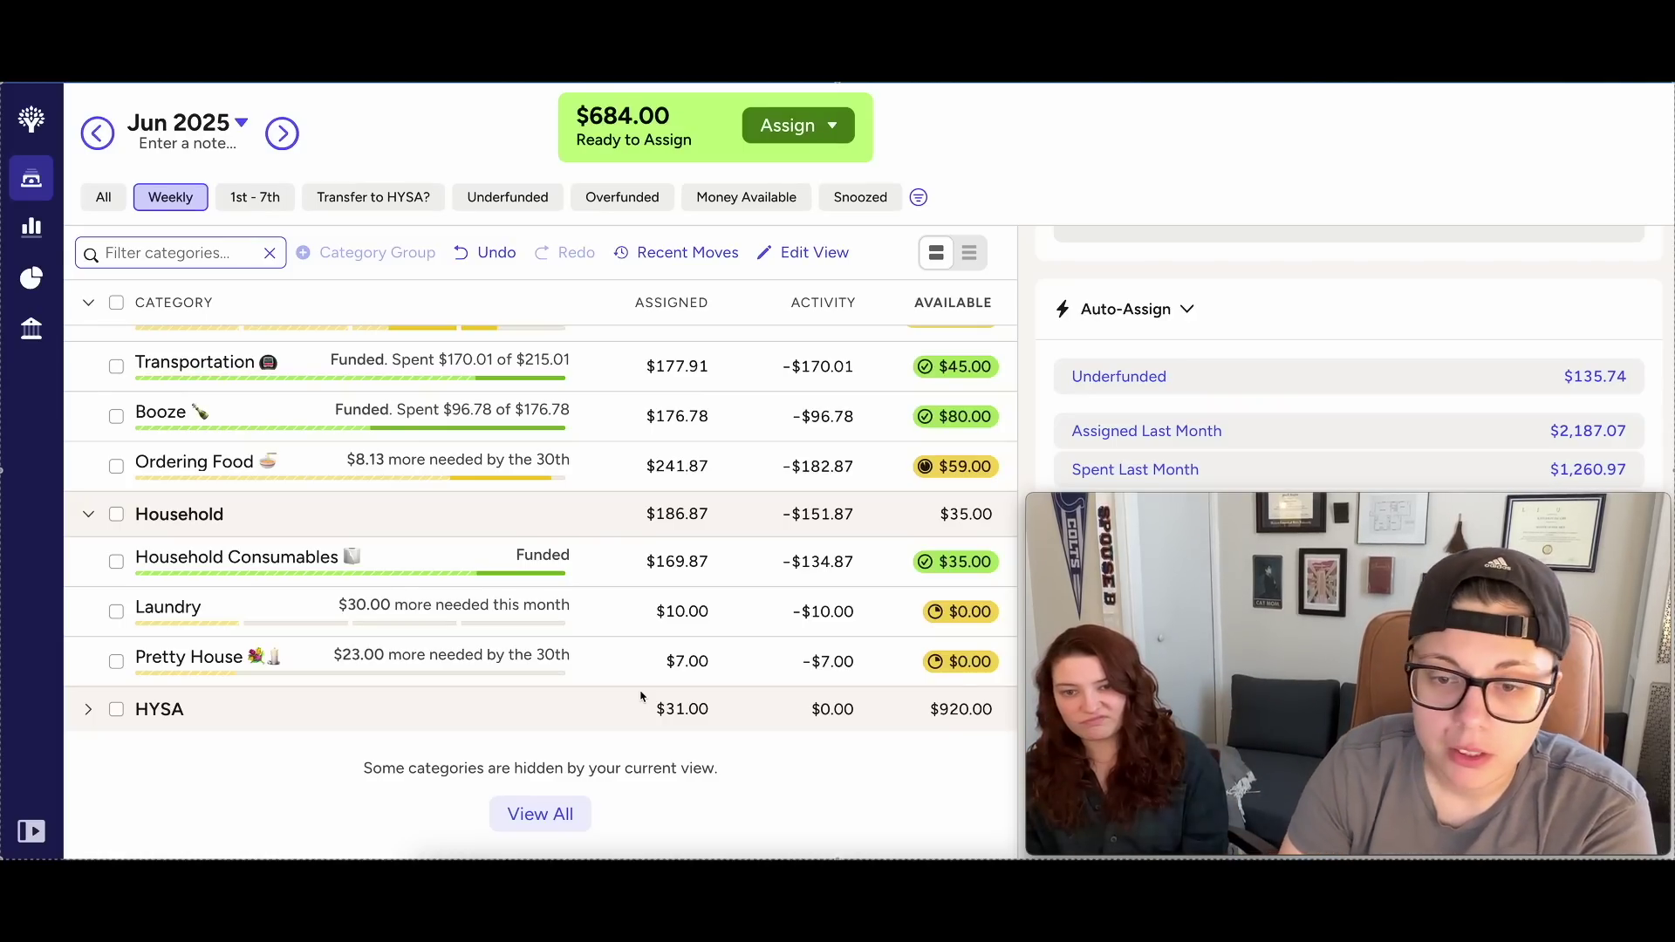
Add 10 to the Laundry category's assigned amount.
left_click(682, 615)
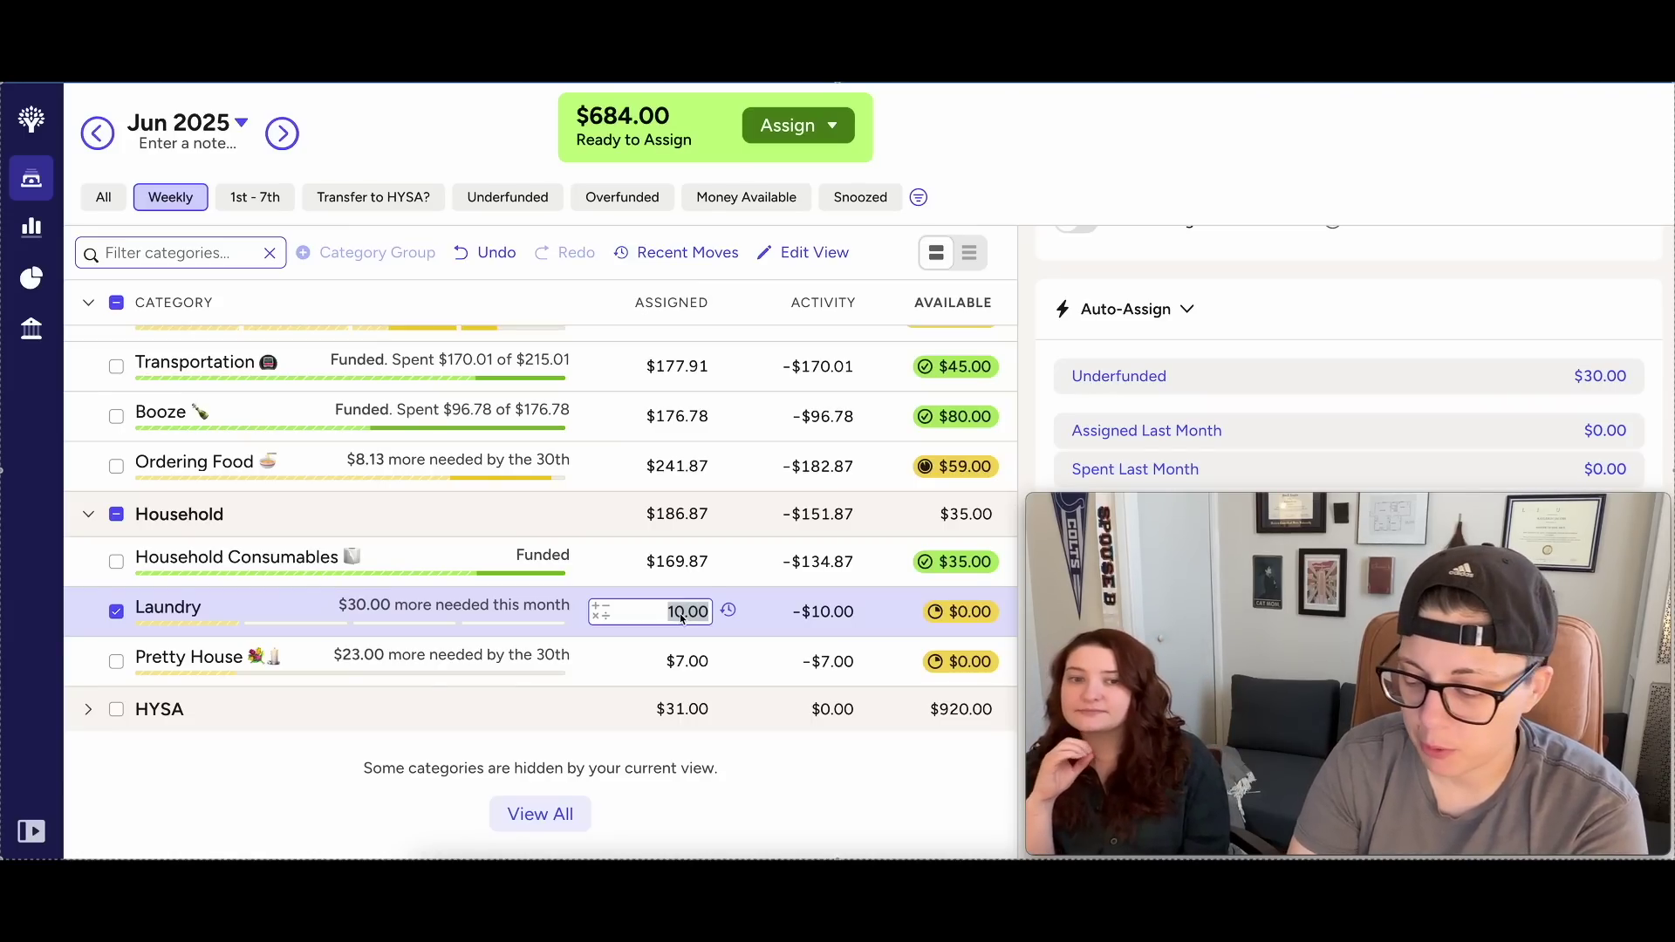
type("+10")
key("Return")
left_click(119, 613)
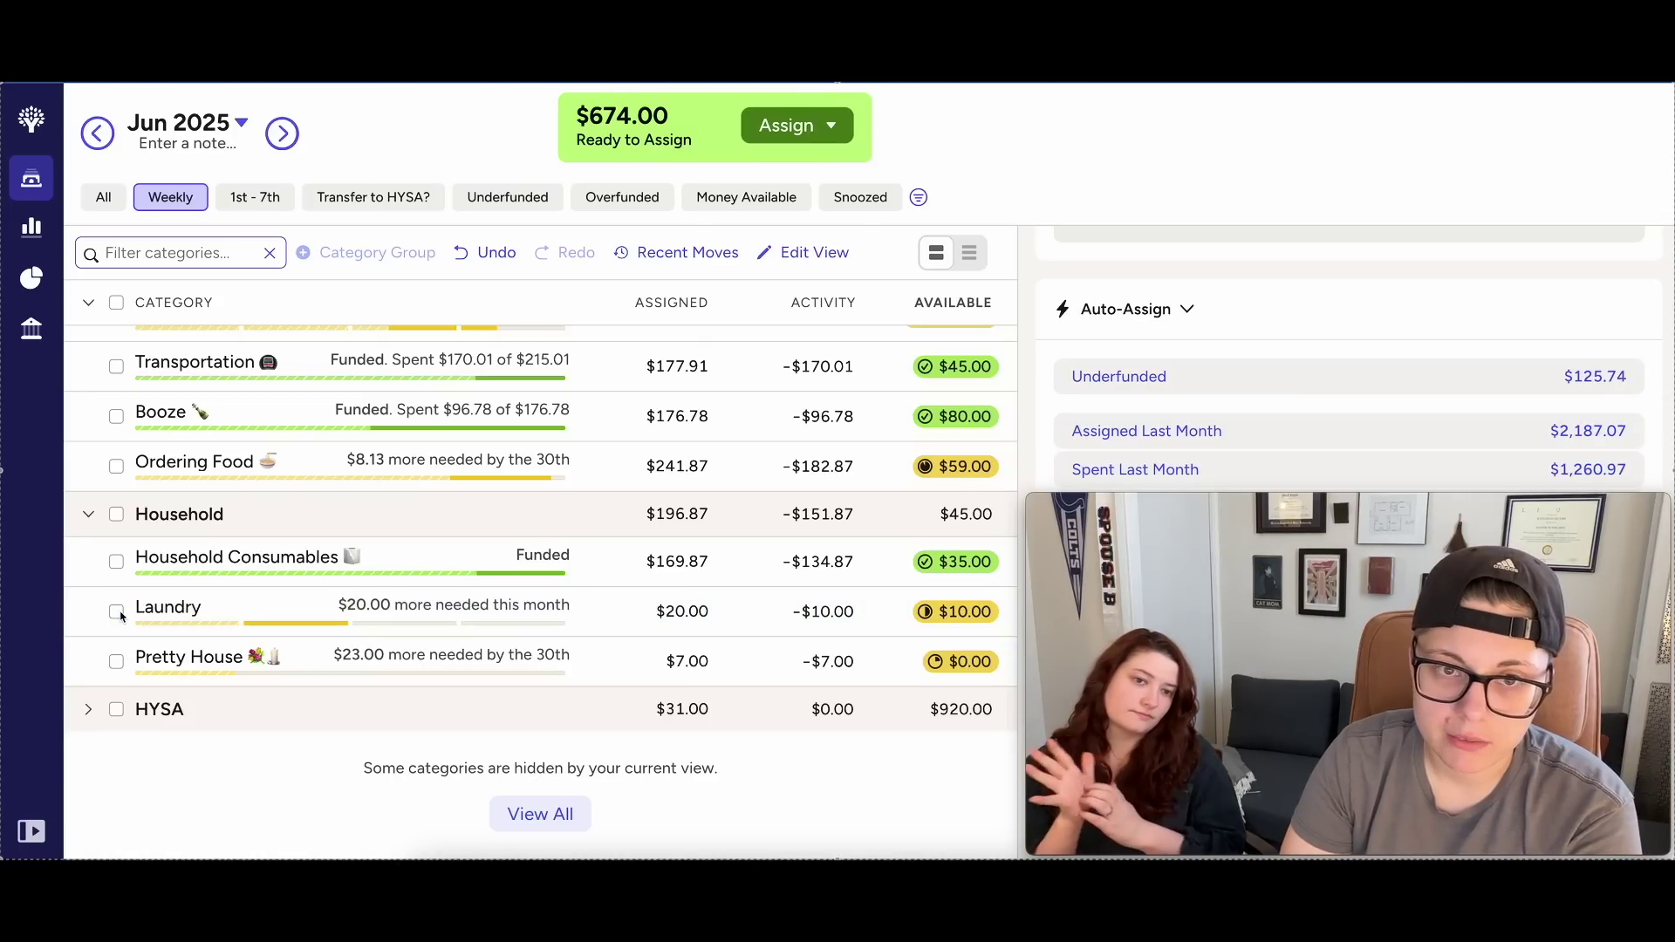
Expand the HYSA group and review its category's funding alongside the Household categories.
left_click(654, 670)
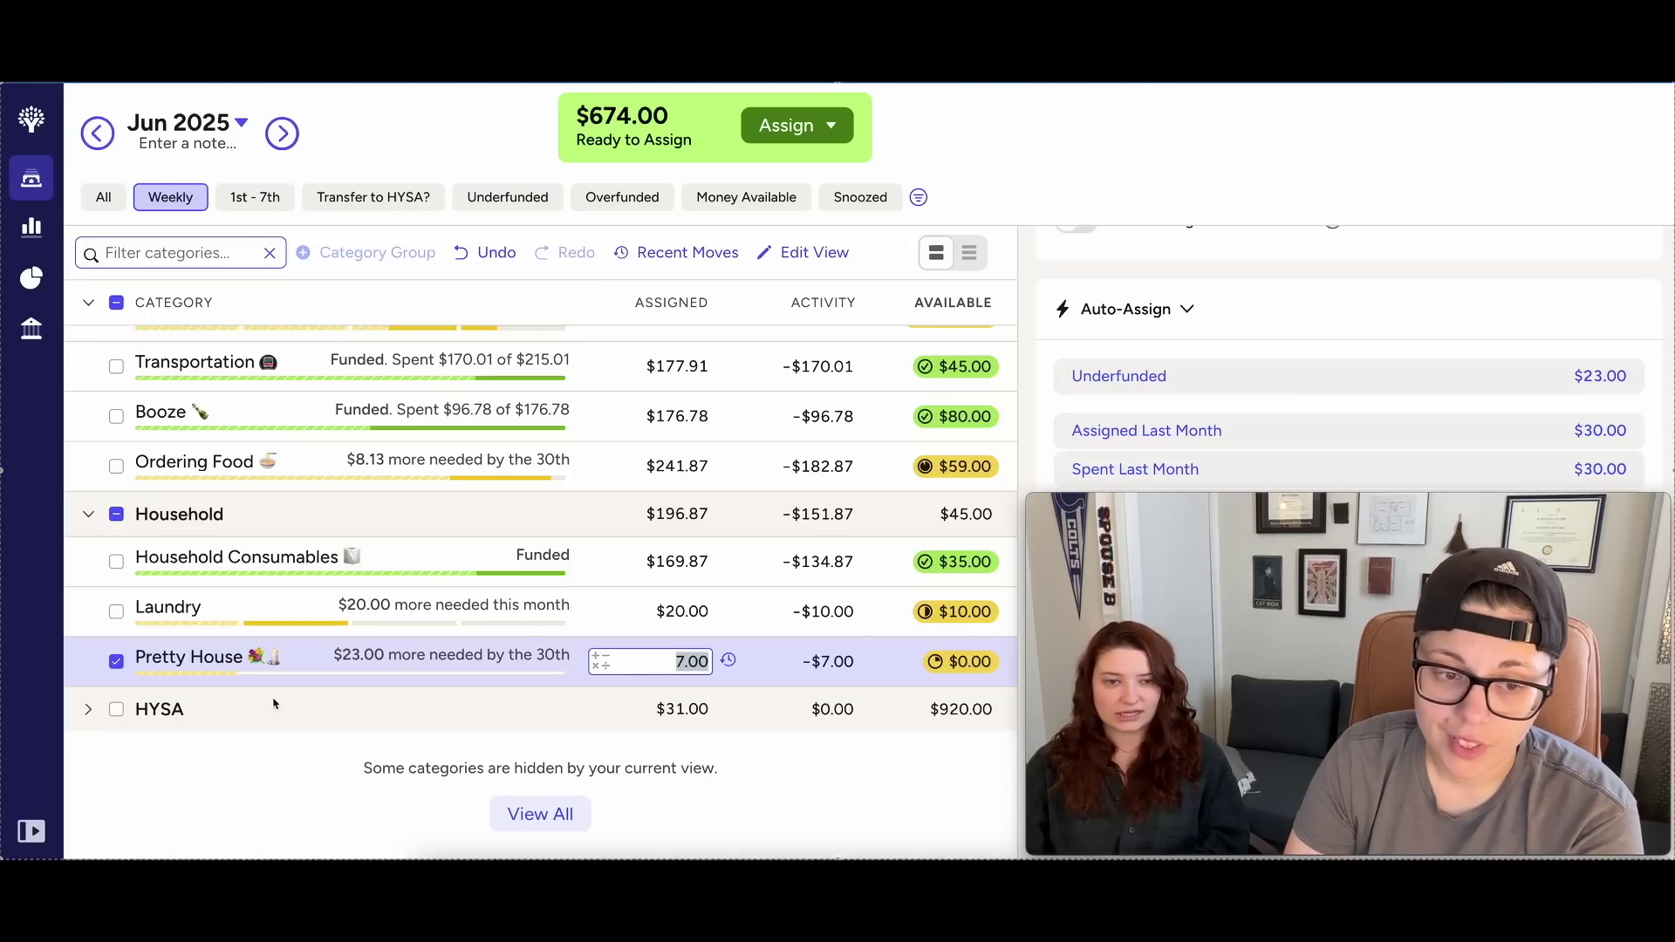
left_click(116, 662)
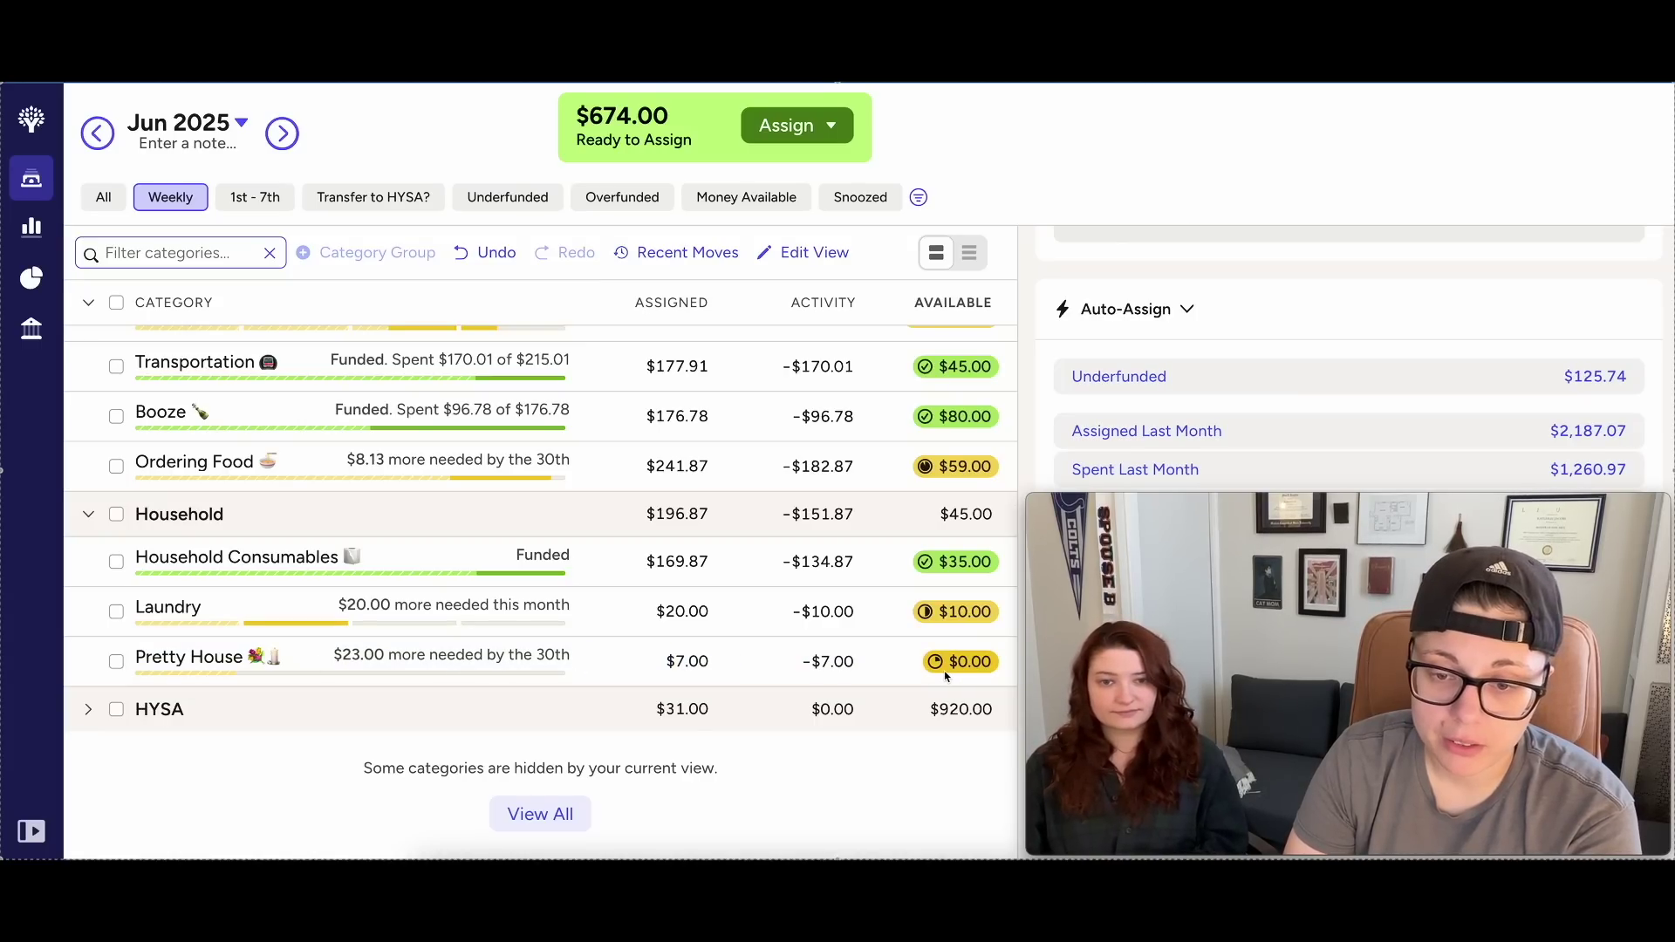
scroll(947, 676, "down", 1)
left_click(88, 685)
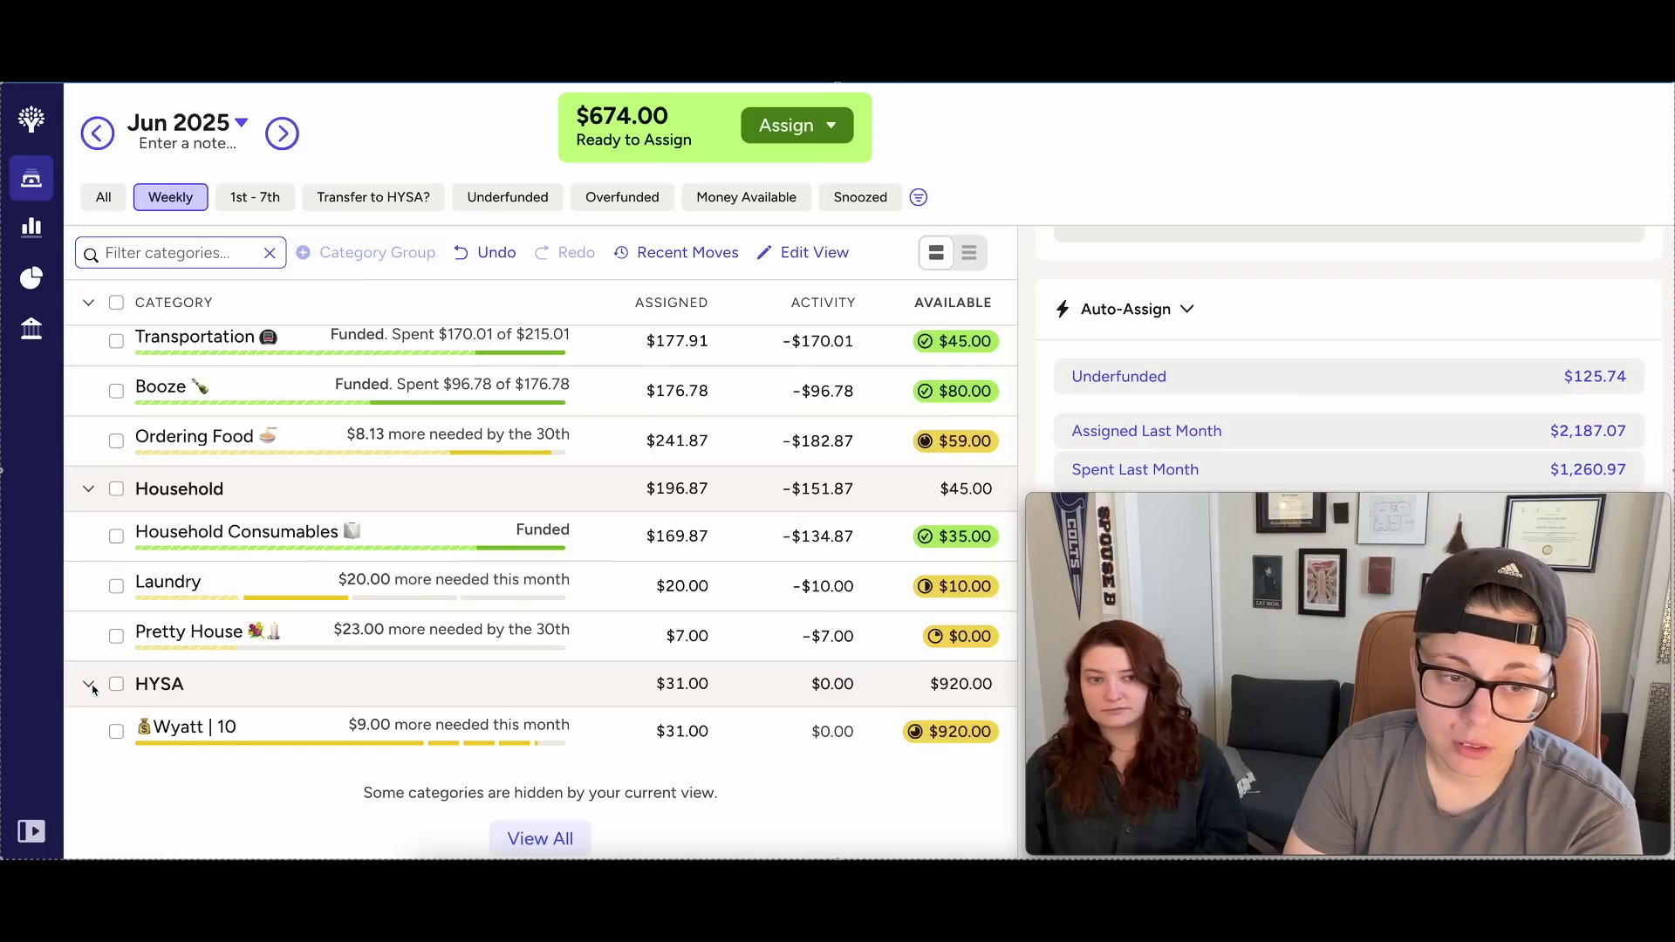
scroll(512, 737, "up", 2)
scroll(515, 672, "down", 3)
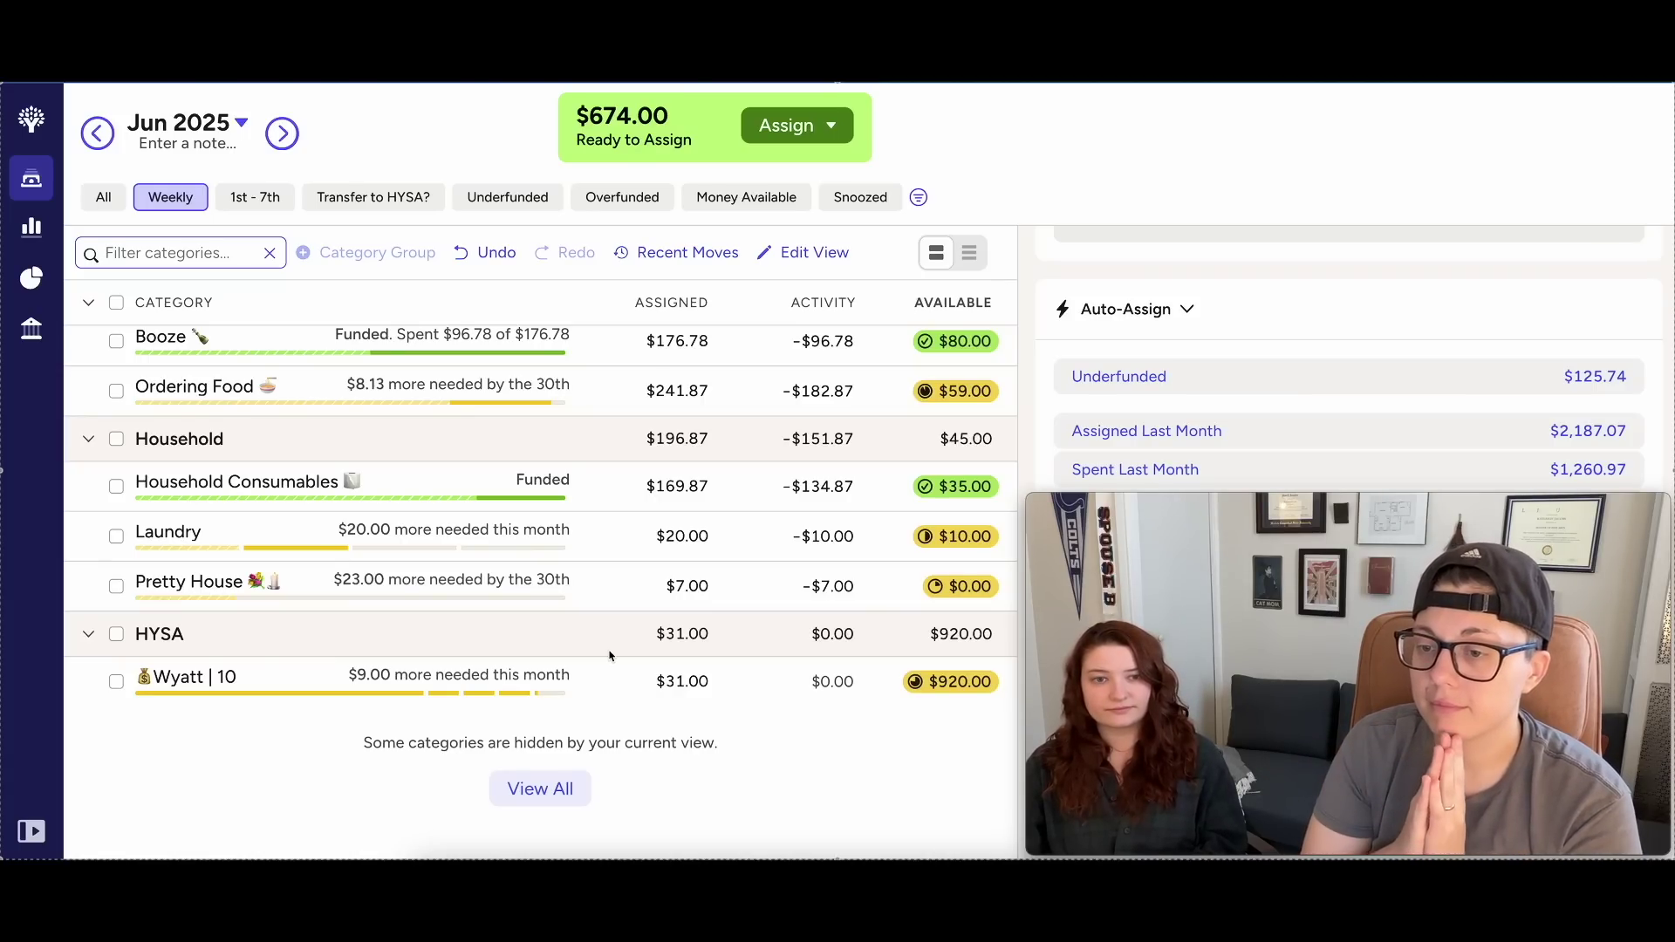
Raise the Pretty House category's assigned amount to 27.00.
left_click(678, 584)
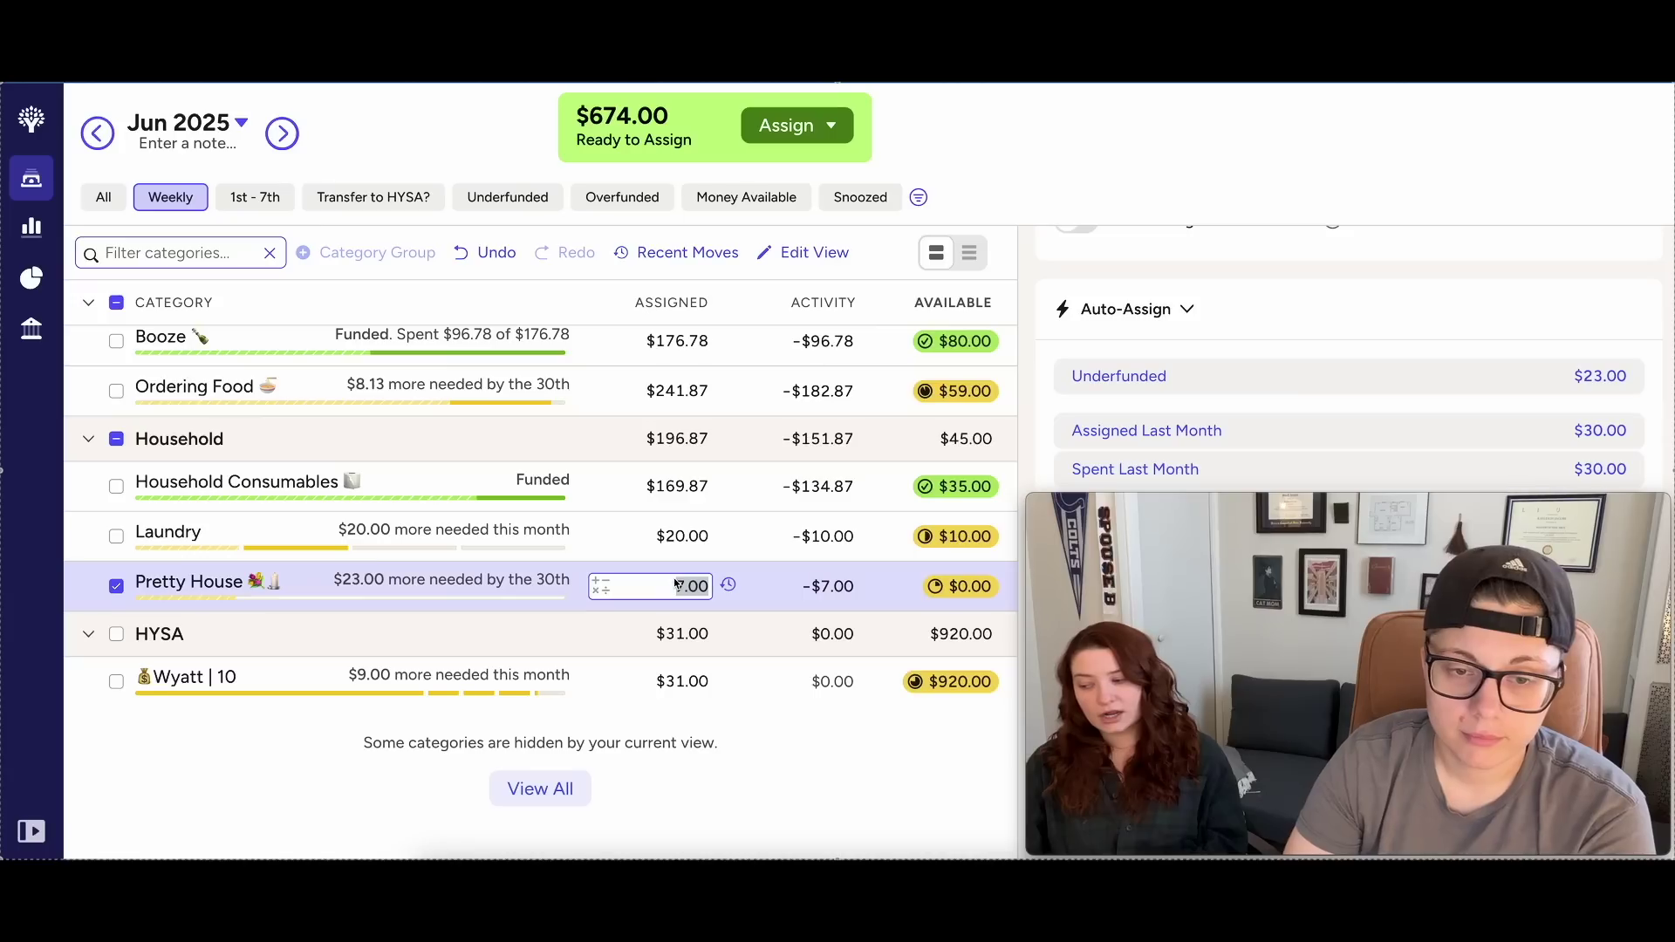
type("2")
key("Return")
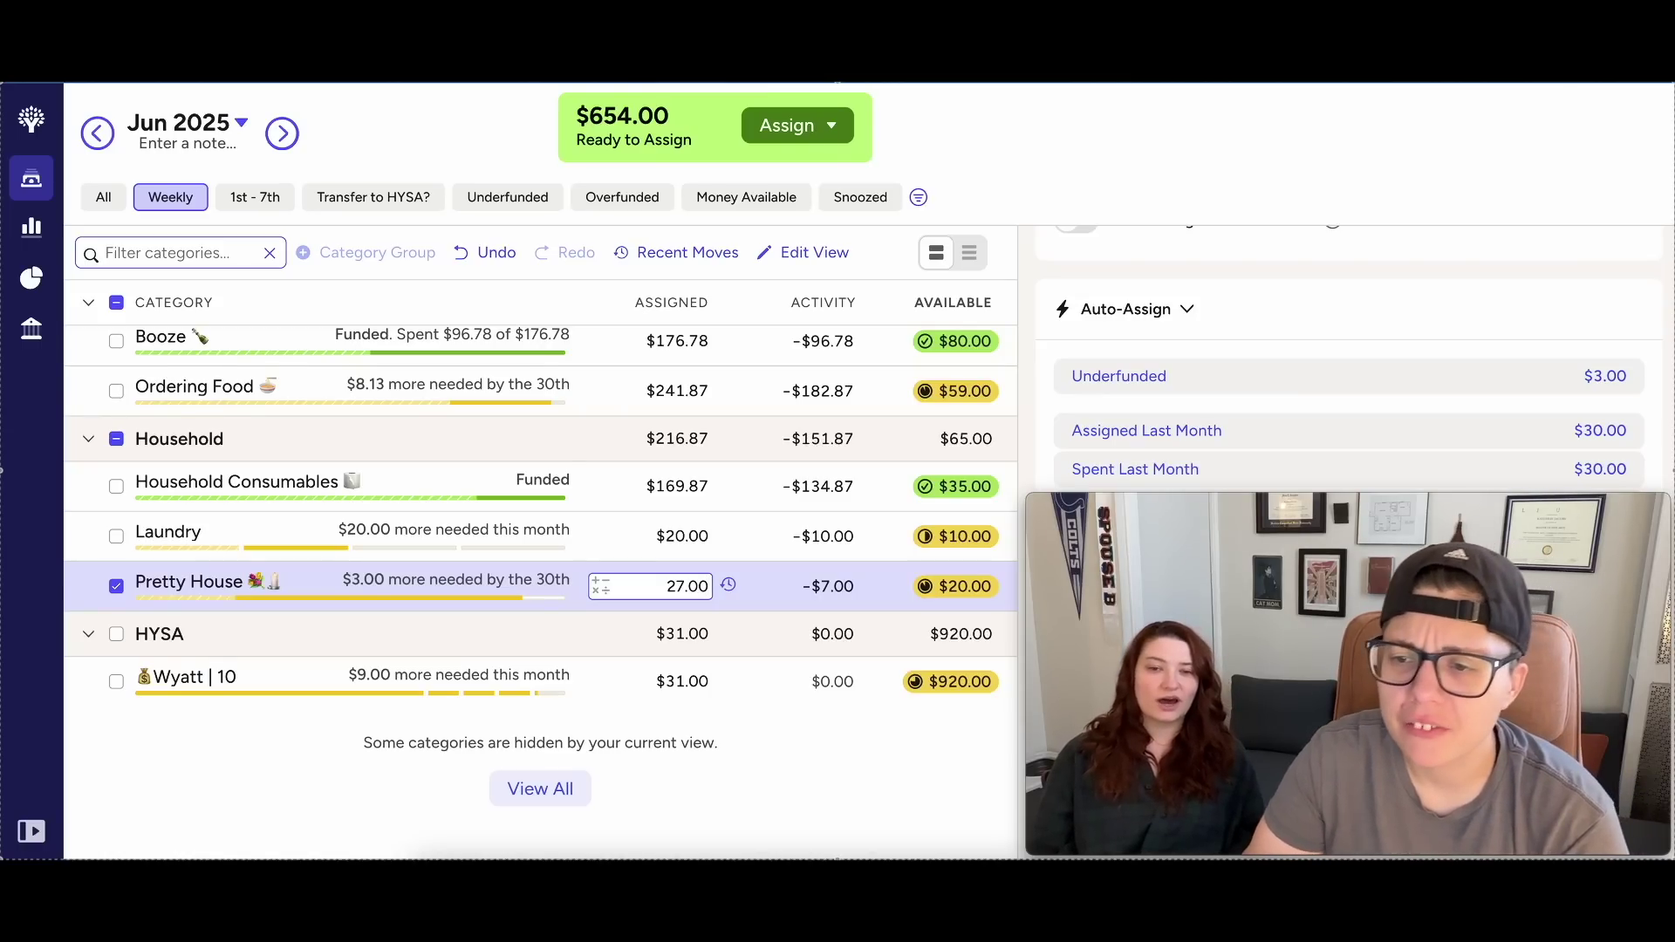
left_click(116, 586)
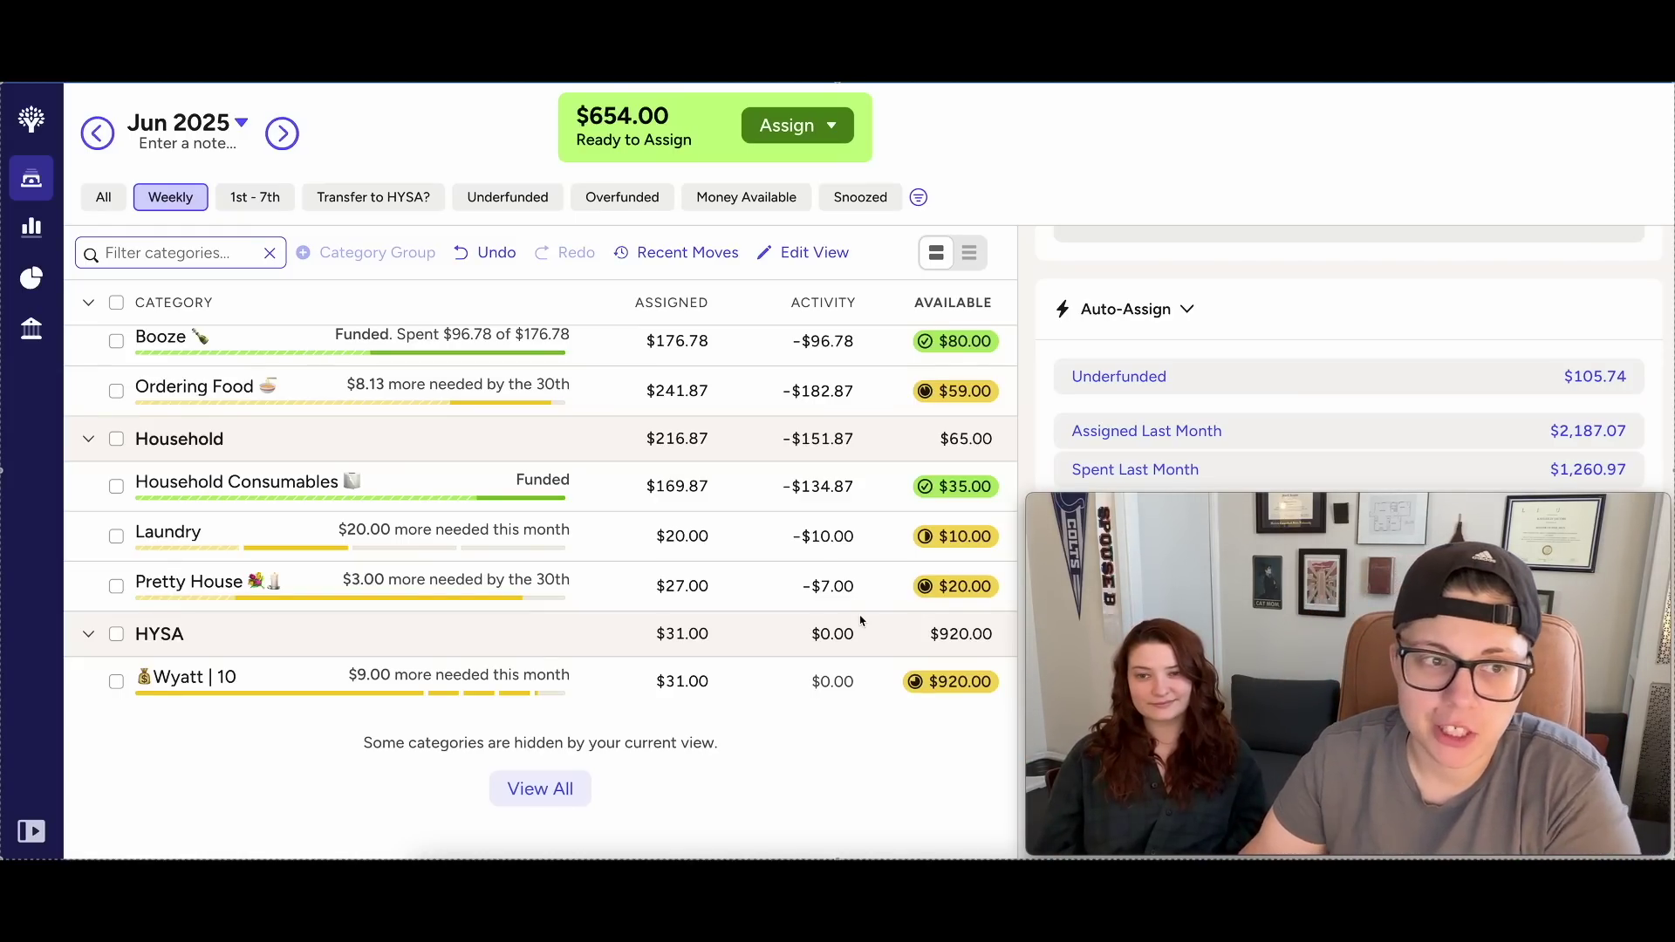
Filter the budget to the underfunded categories and review which ones still need money in June.
left_click(103, 198)
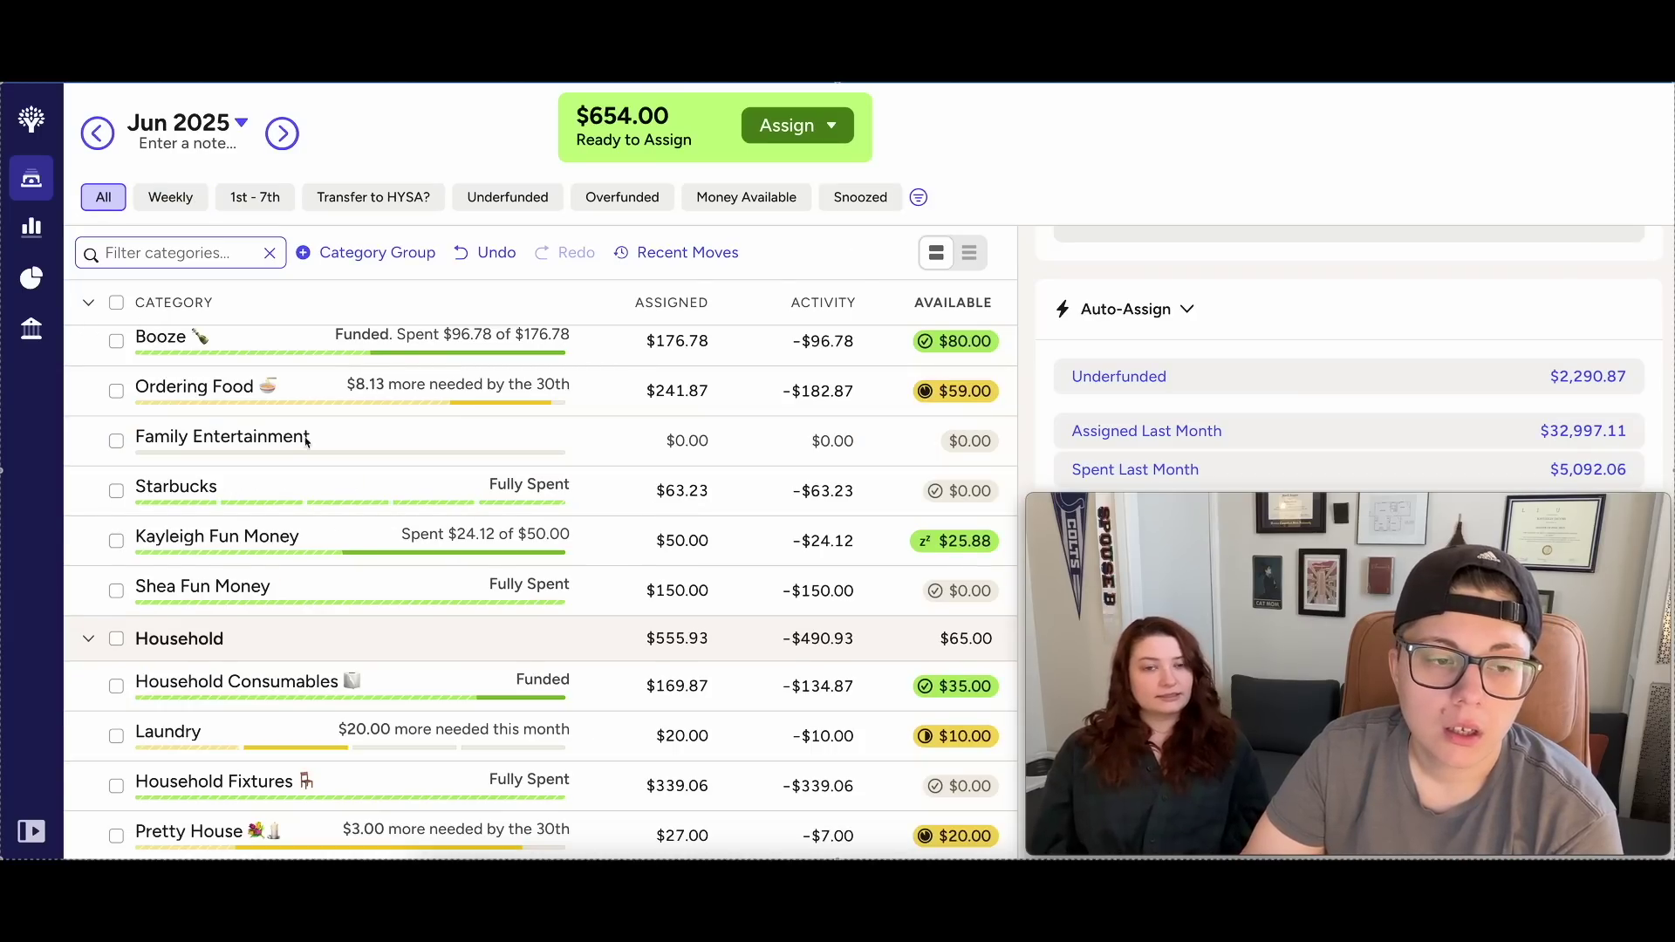
left_click(510, 198)
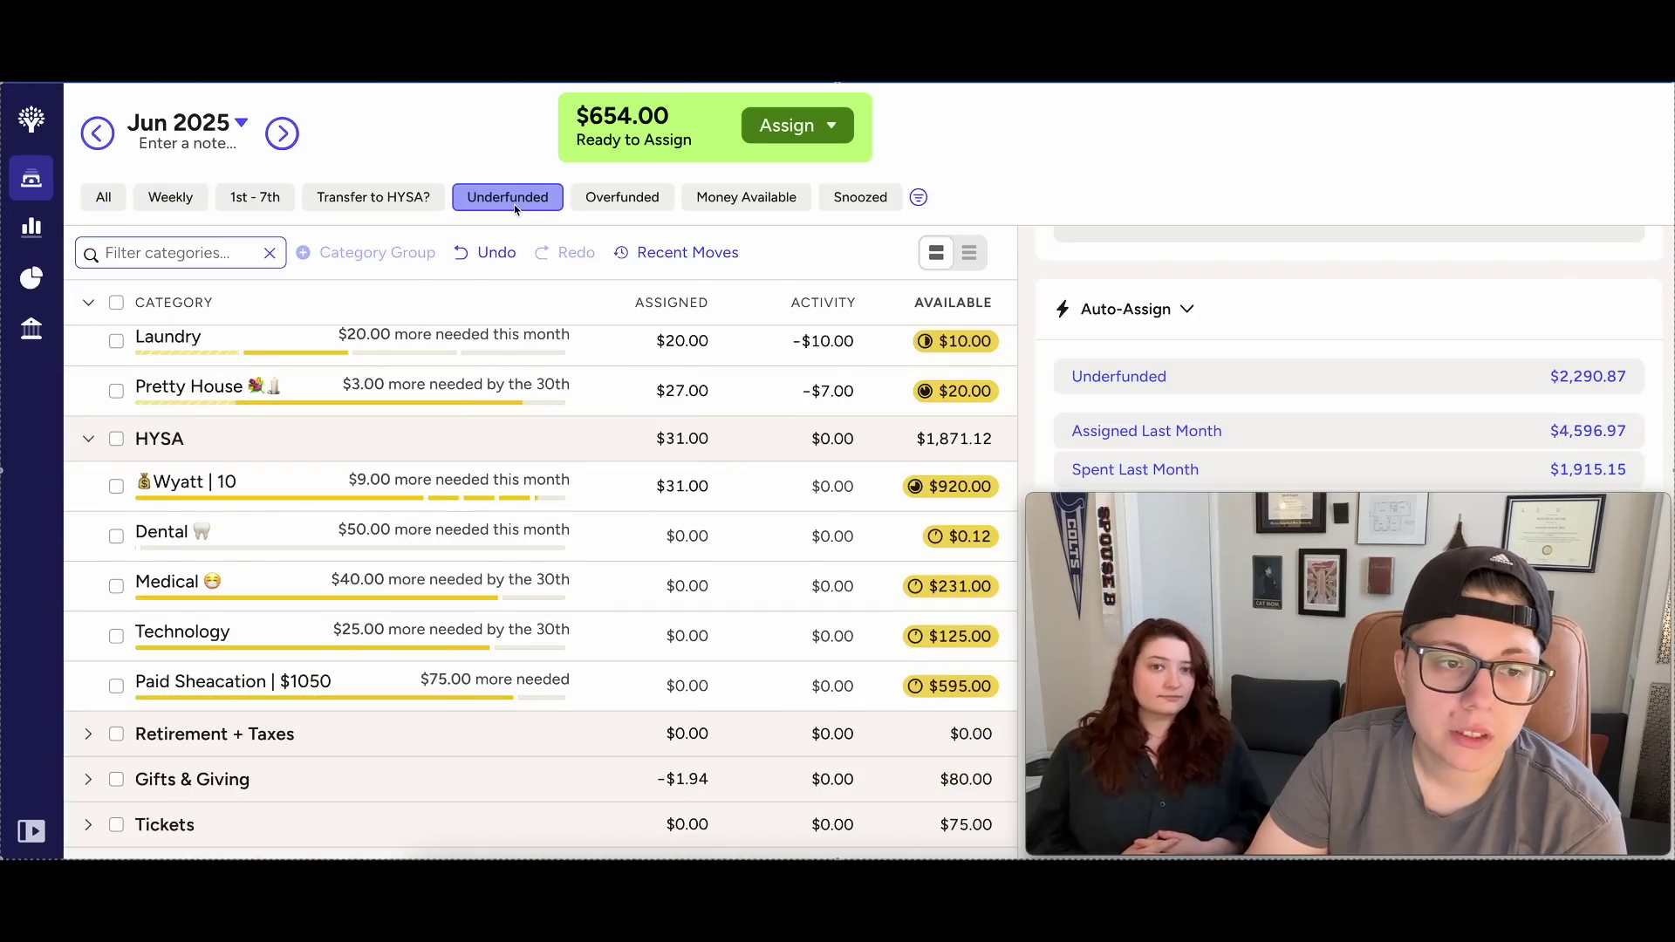
scroll(486, 510, "down", 3)
left_click(86, 302)
left_click(86, 302)
scroll(380, 484, "up", 5)
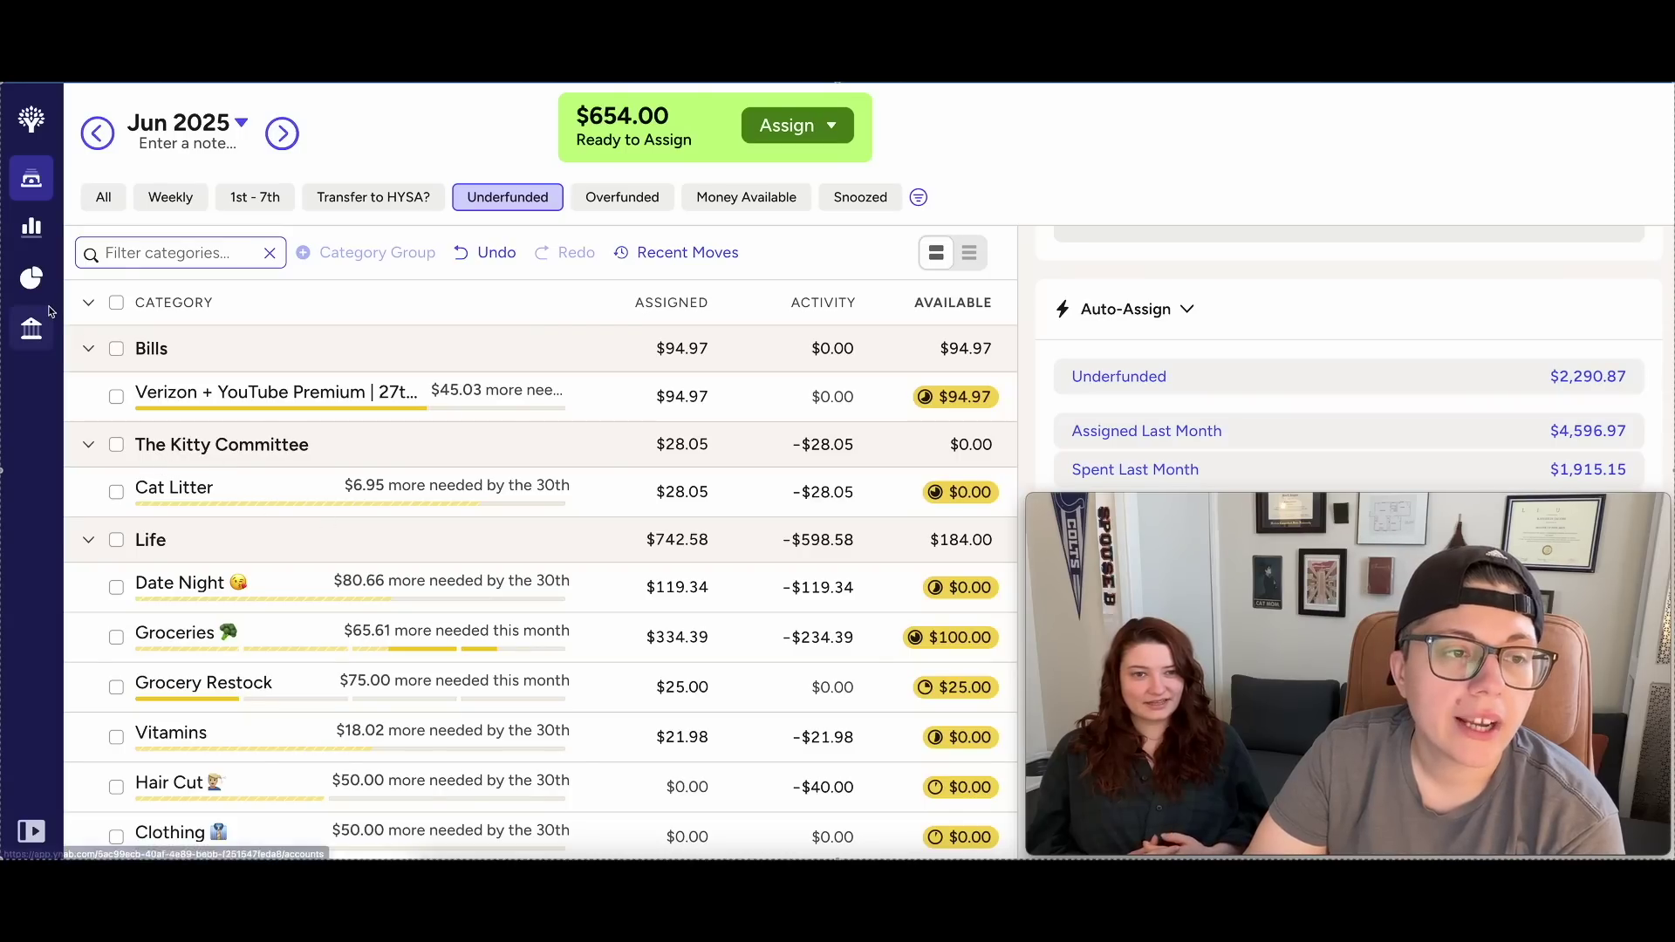
Show all categories again and auto-assign the underfunded amount to the Verizon + YouTube Premium bill.
left_click(111, 200)
scroll(301, 515, "down", 5)
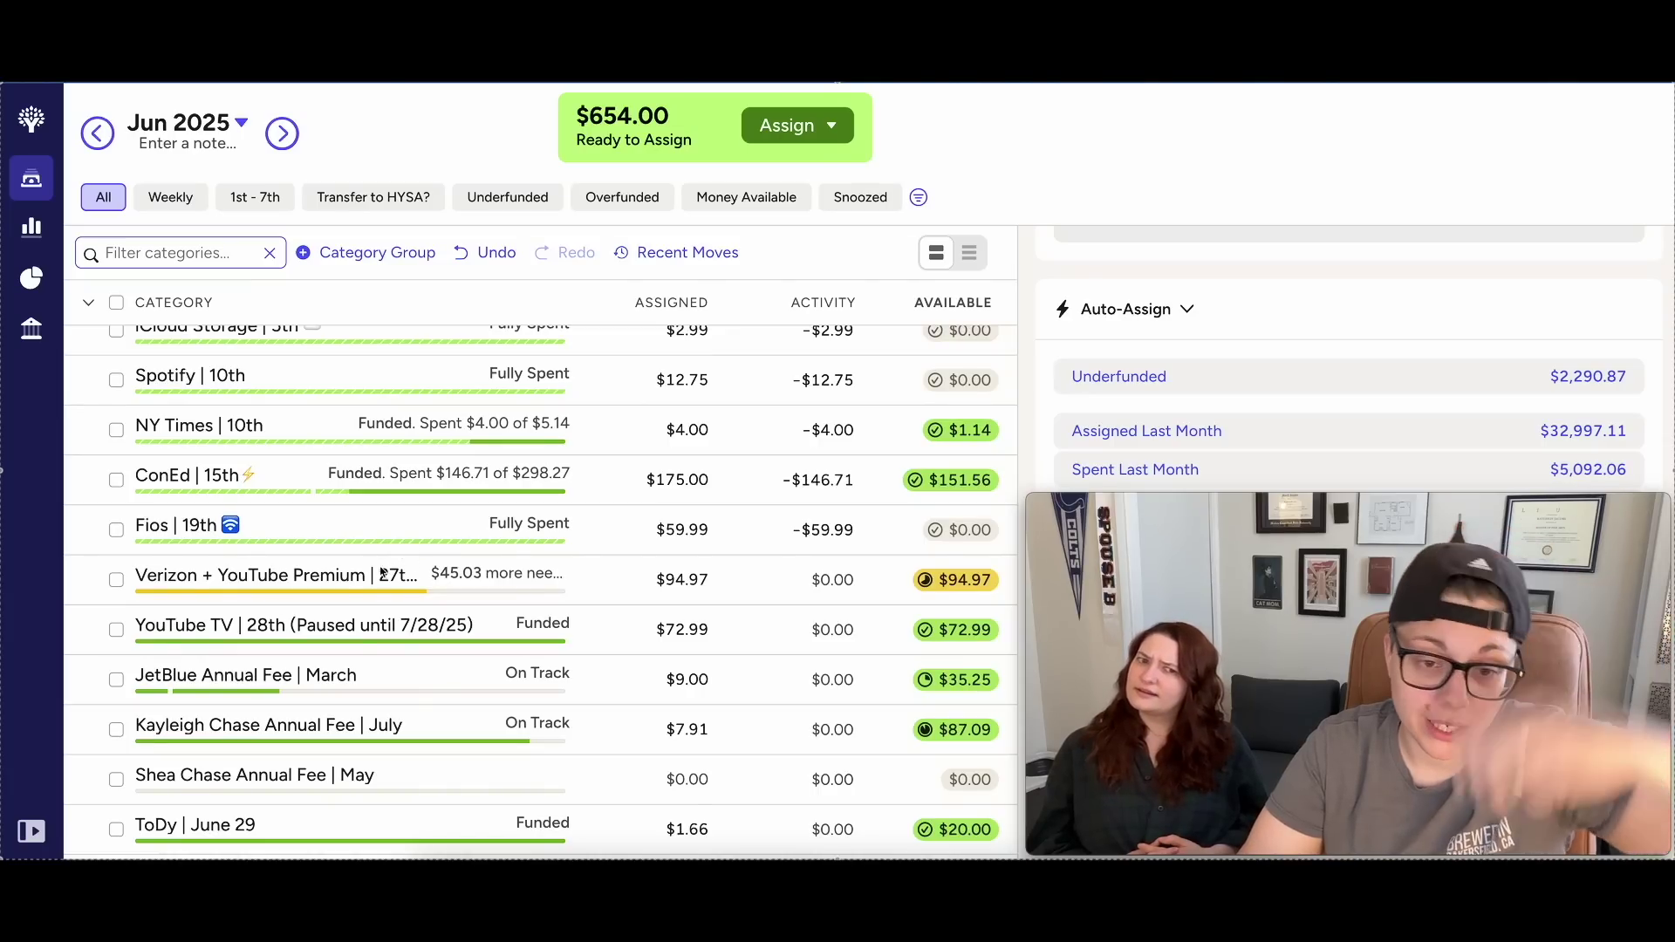
left_click(686, 579)
left_click(1259, 373)
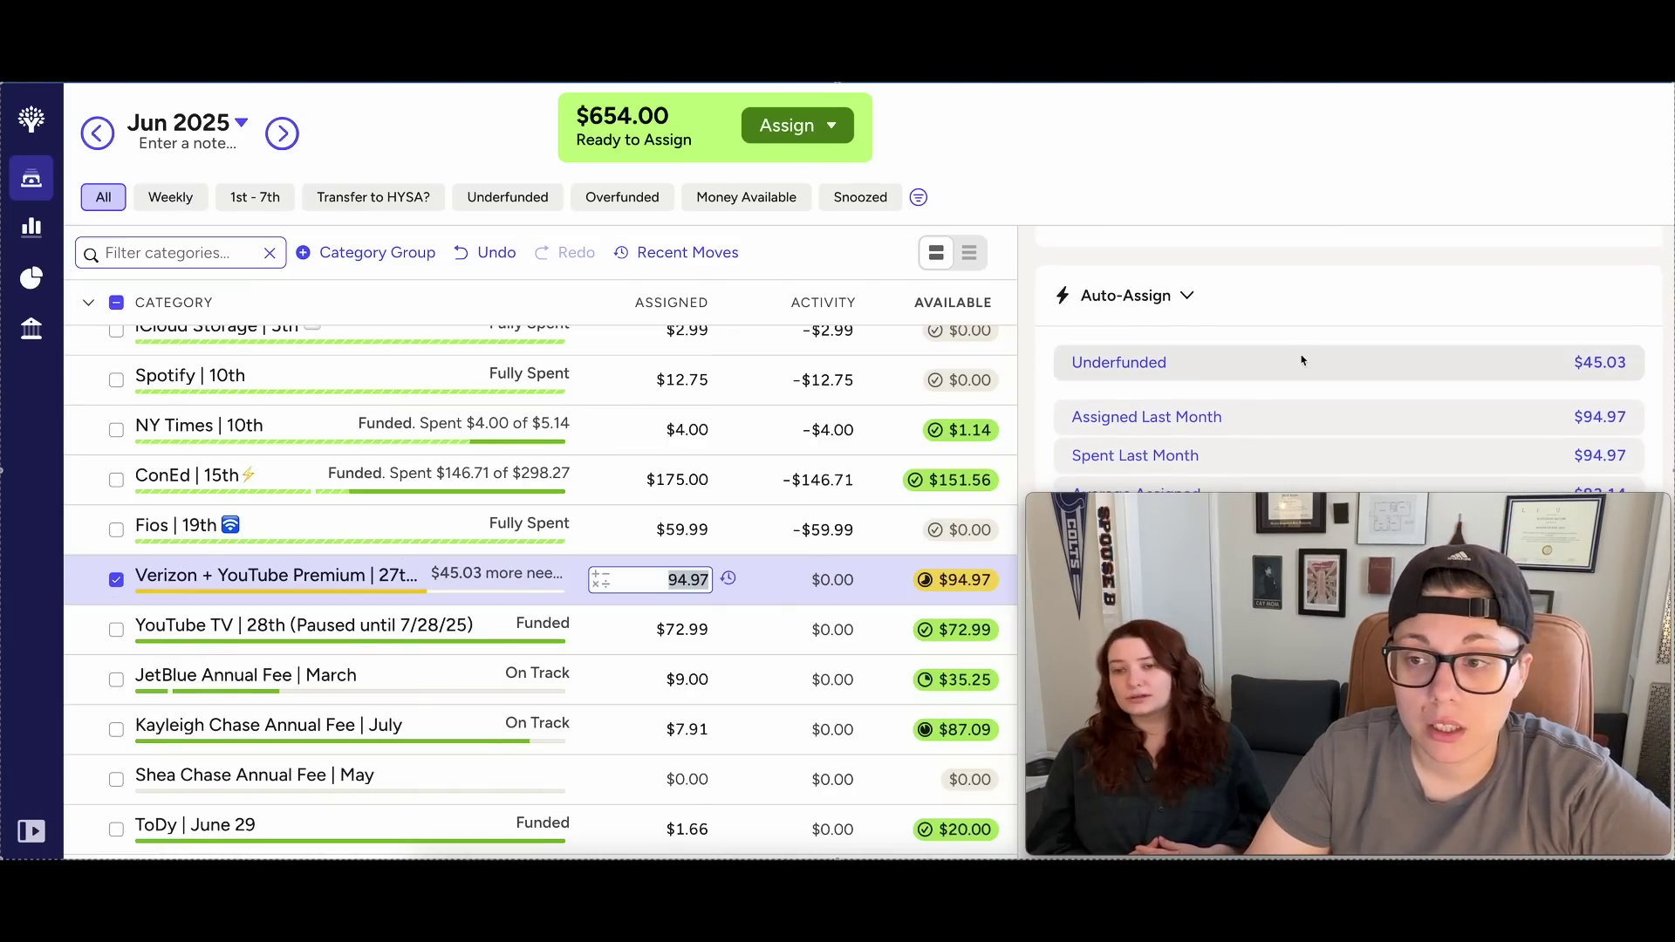
left_click(116, 580)
Add 25 to the Verizon + YouTube Premium bill's assigned amount.
scroll(758, 594, "down", 1)
scroll(758, 594, "down", 1)
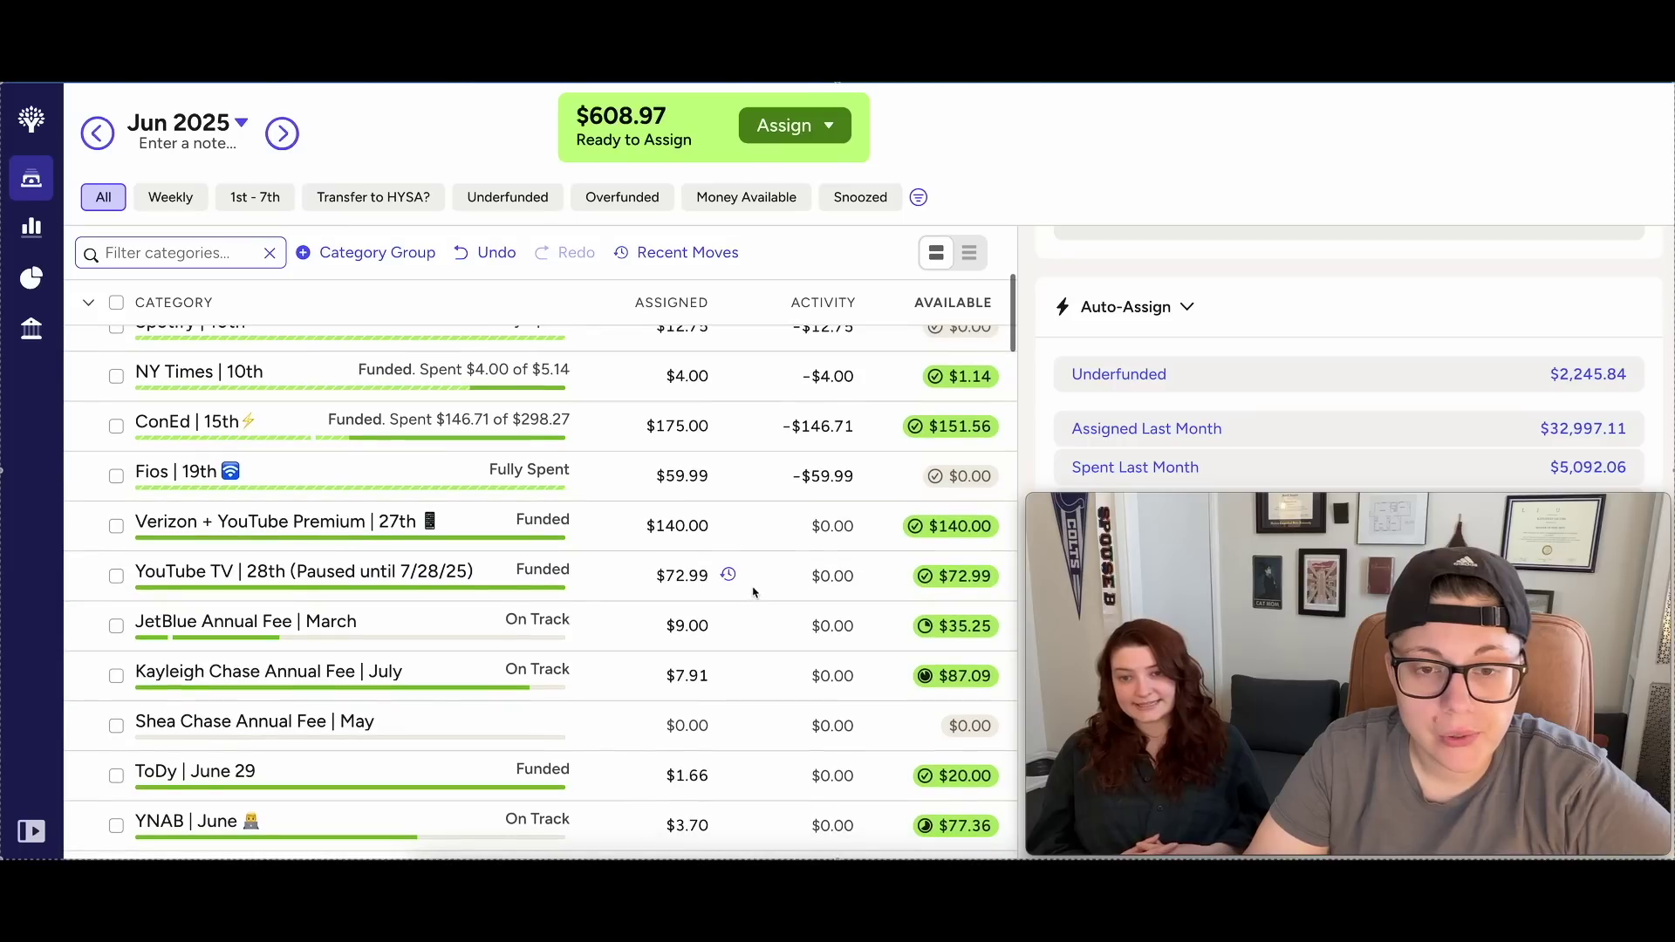
left_click(693, 527)
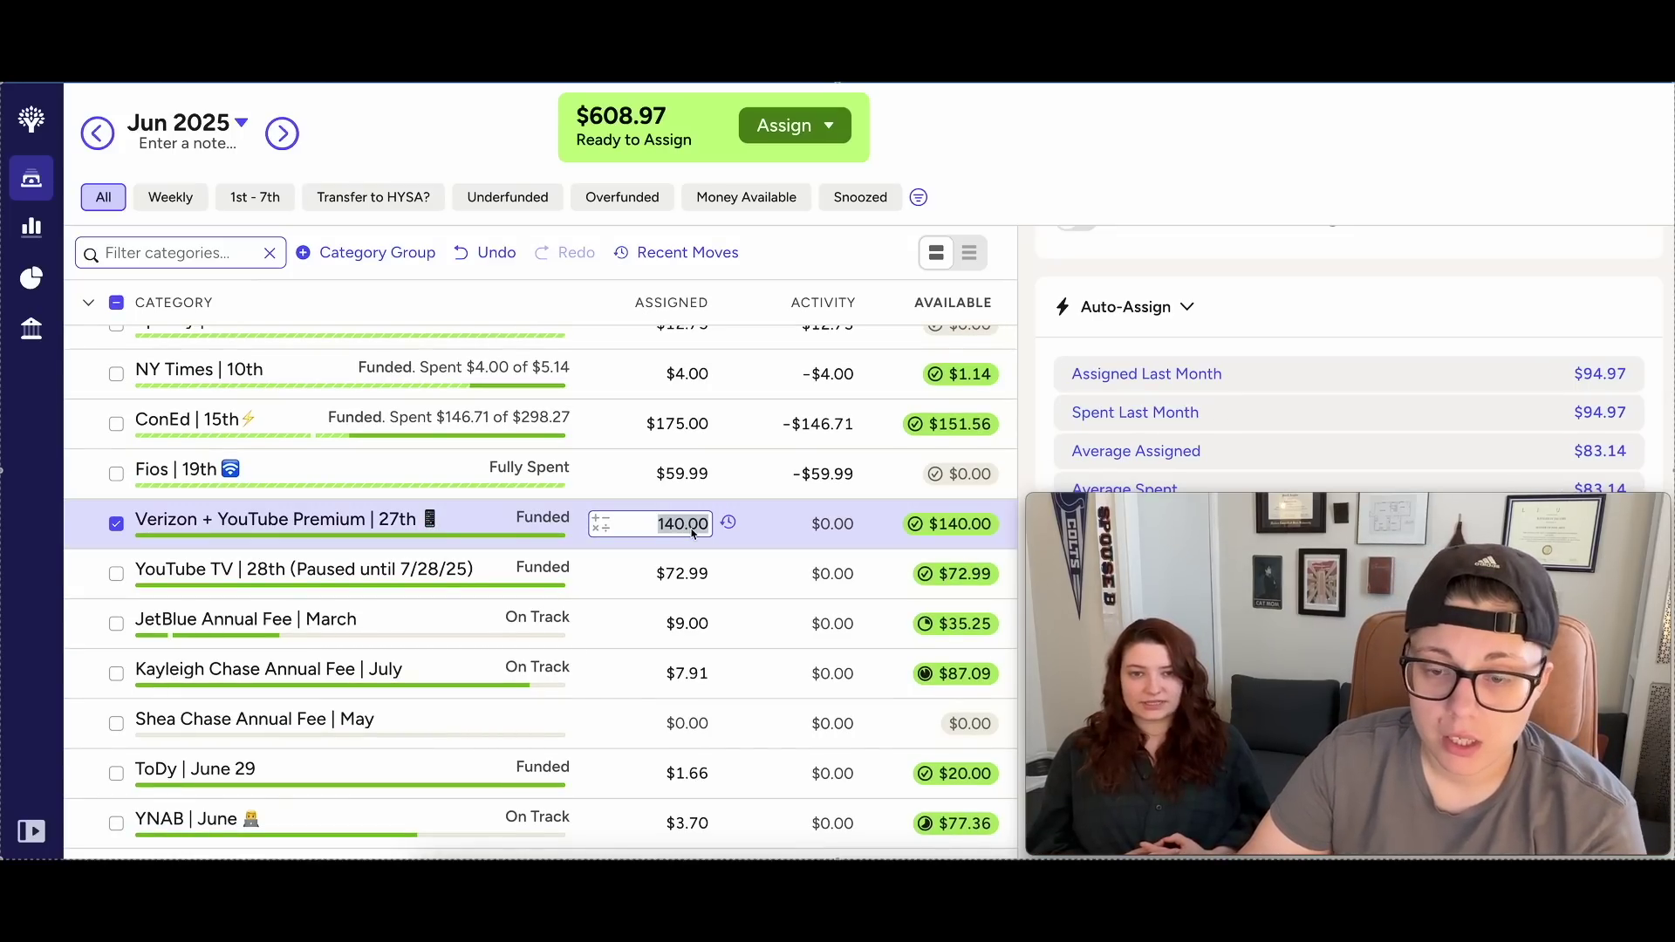
type("+25")
key("Return")
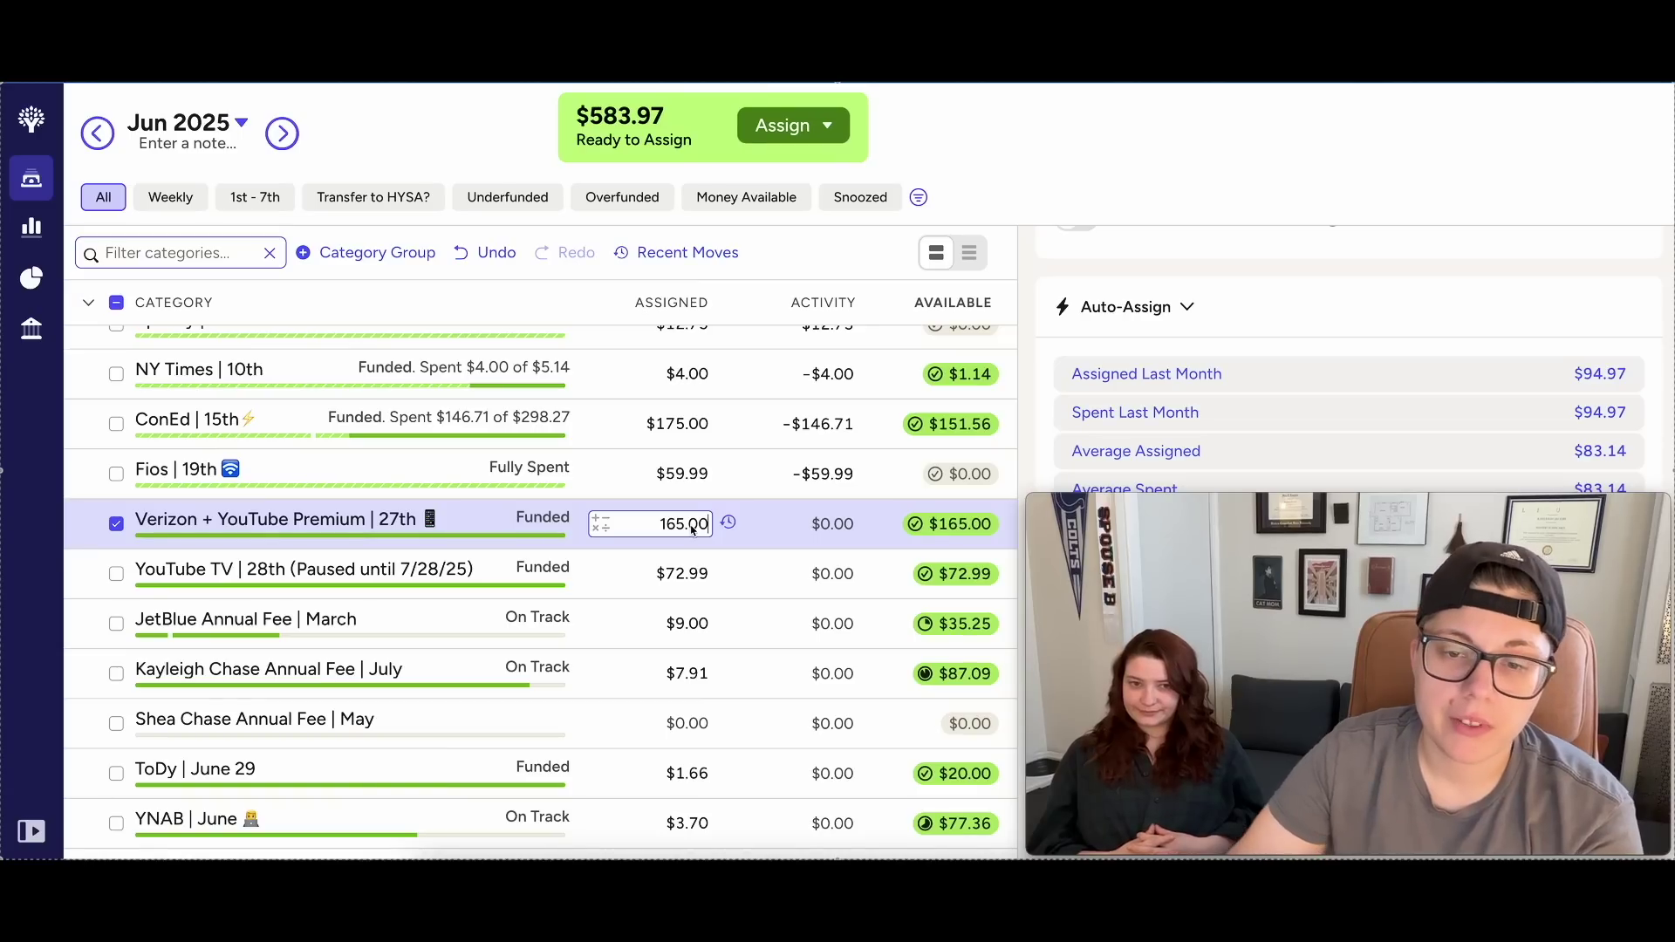
left_click(117, 525)
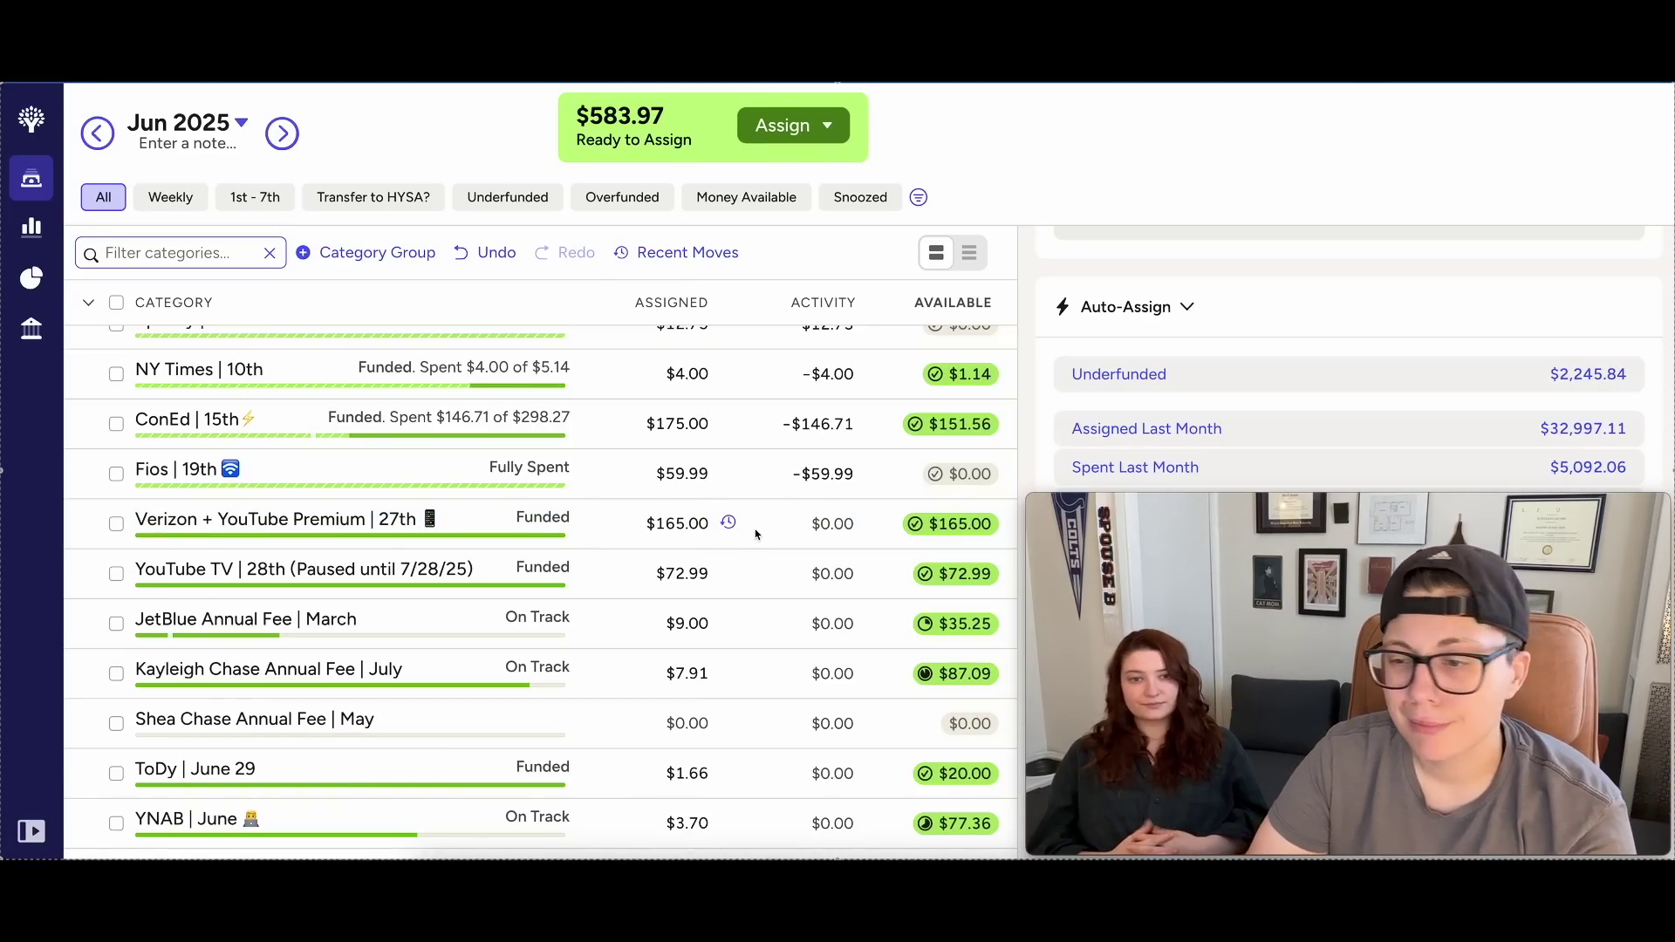
Collapse the Bills group and add 15 to the Cat Litter category's assigned amount.
scroll(753, 533, "down", 1)
scroll(751, 533, "down", 3)
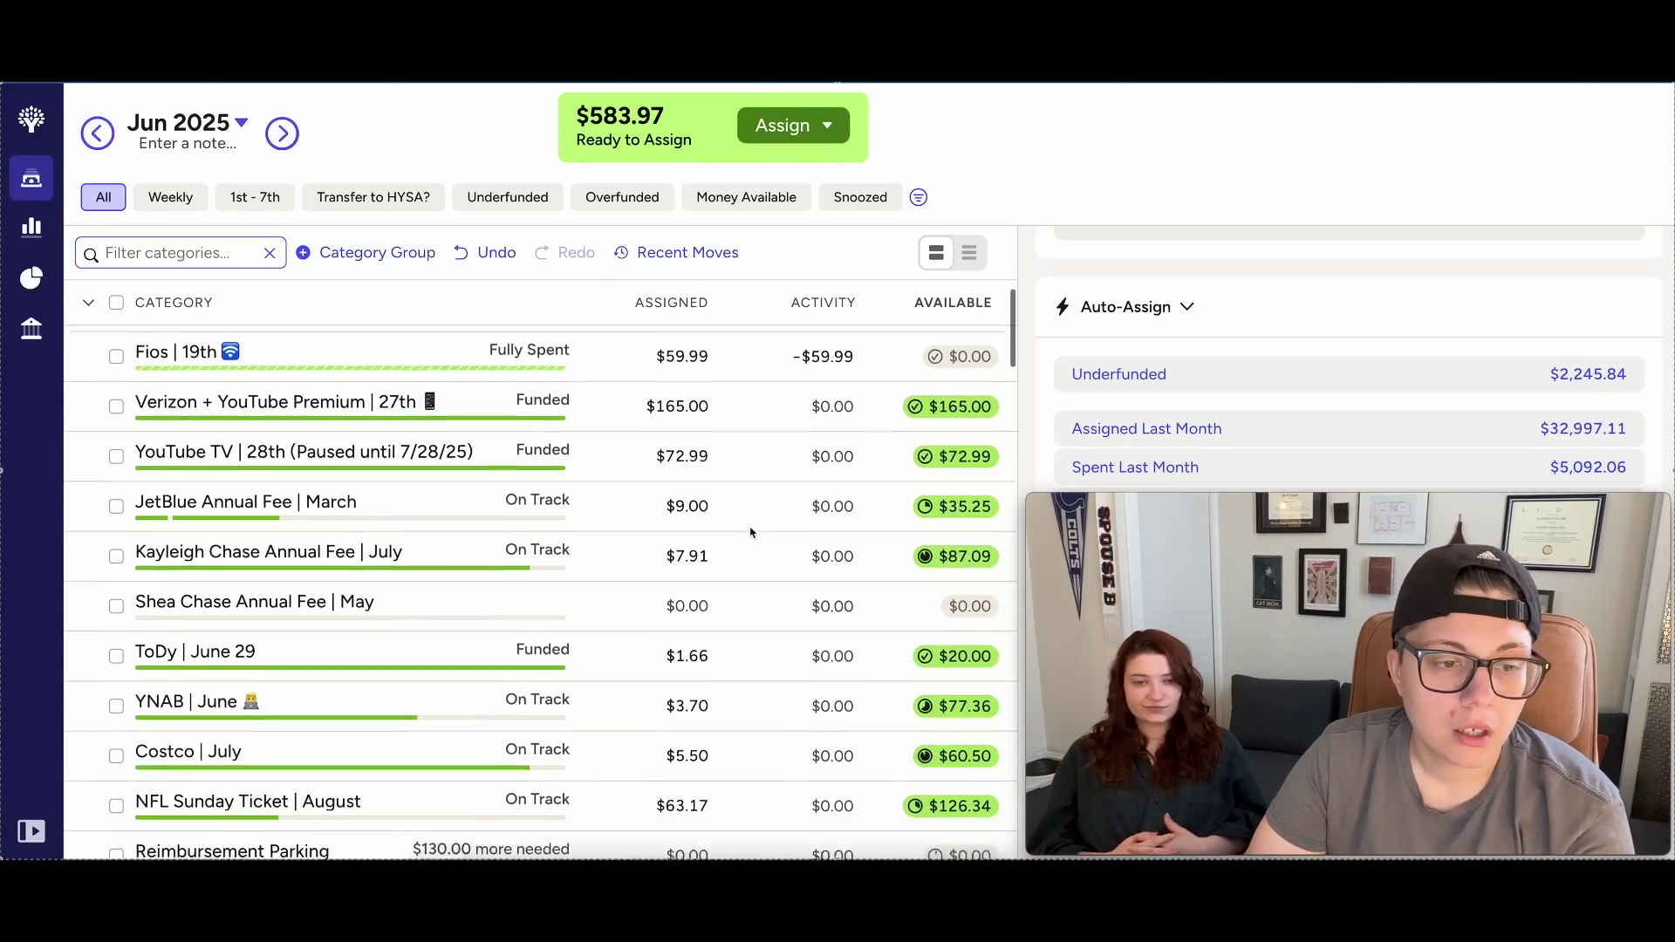
scroll(747, 534, "up", 10)
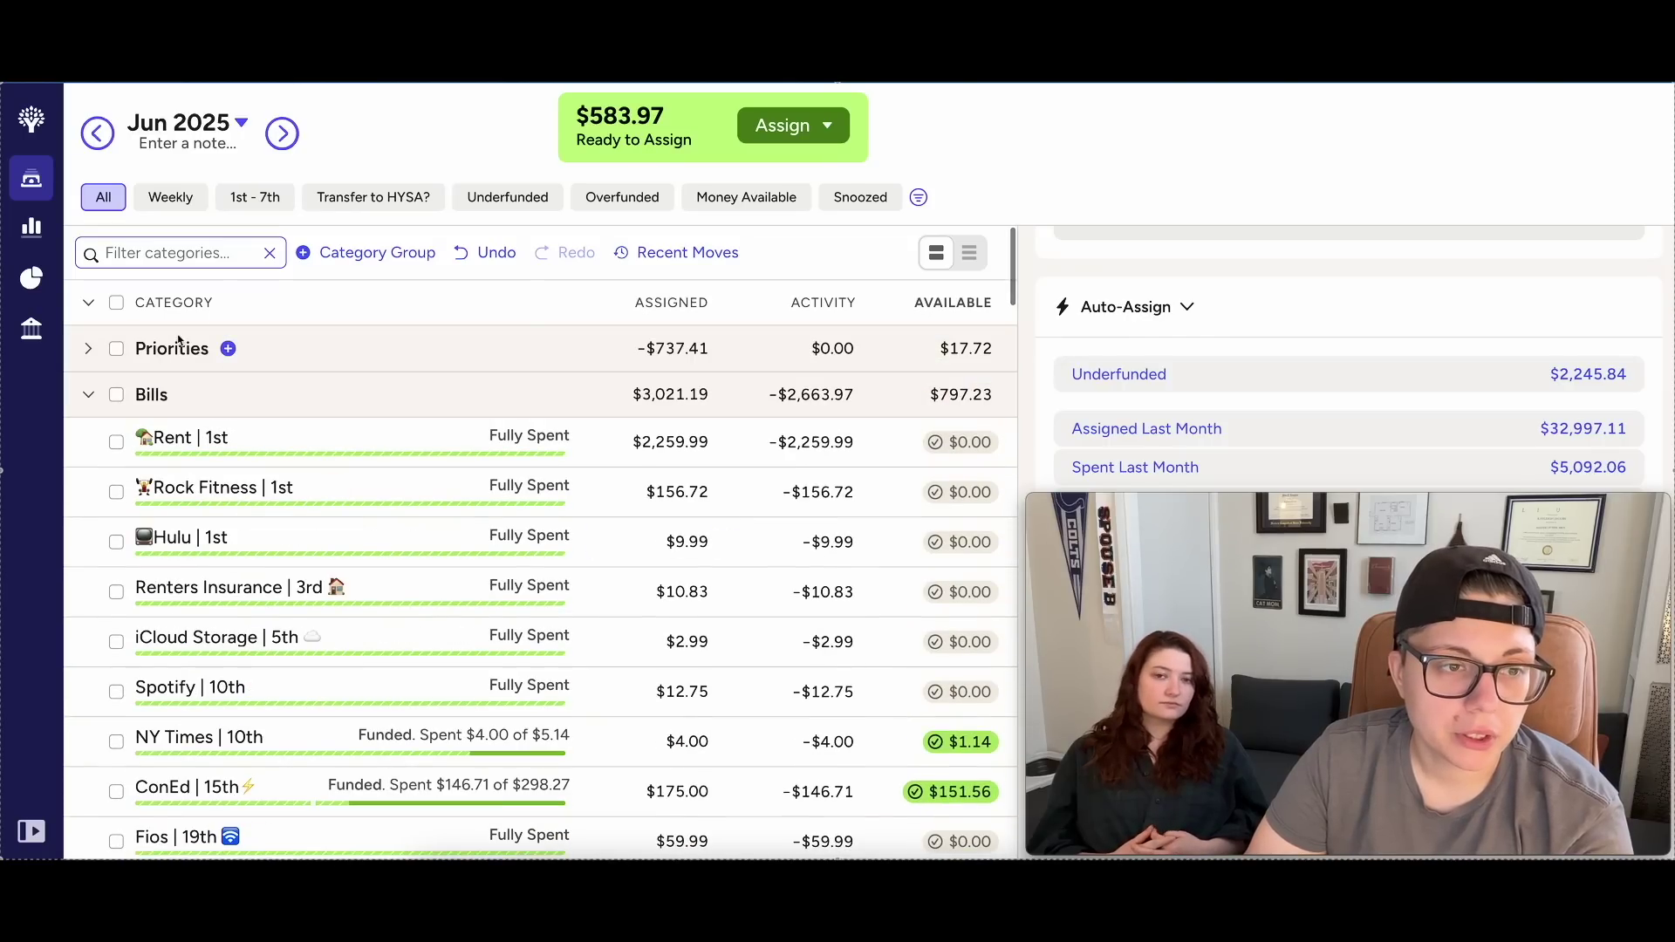
left_click(88, 394)
scroll(436, 434, "down", 1)
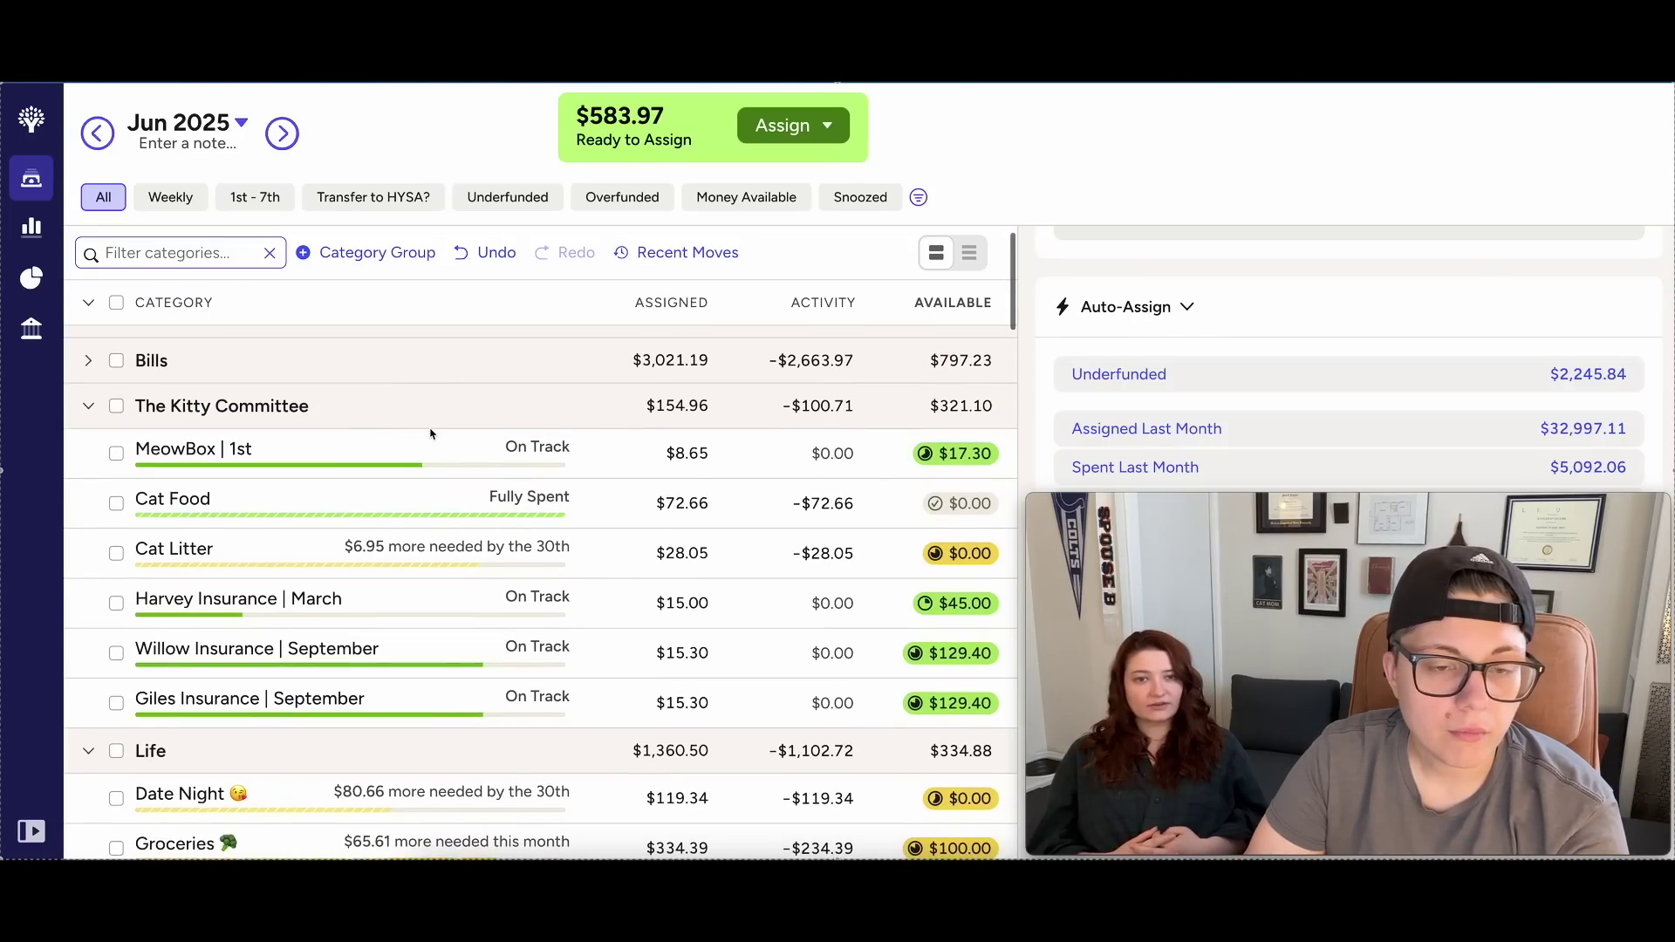
left_click(664, 559)
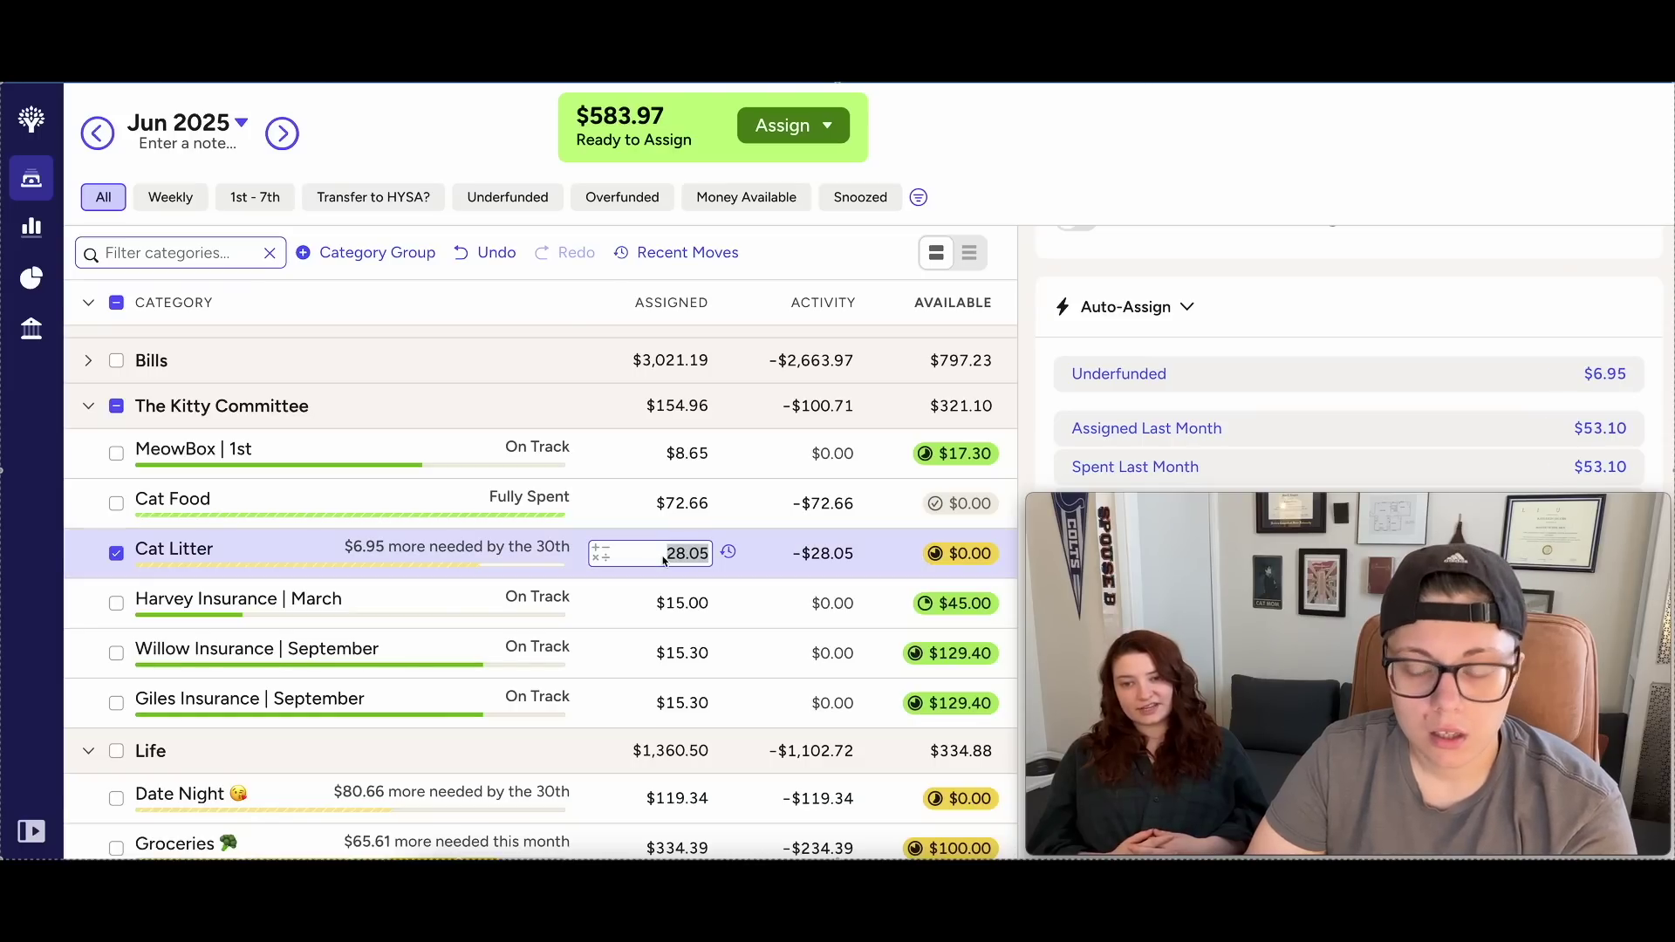
type("+15")
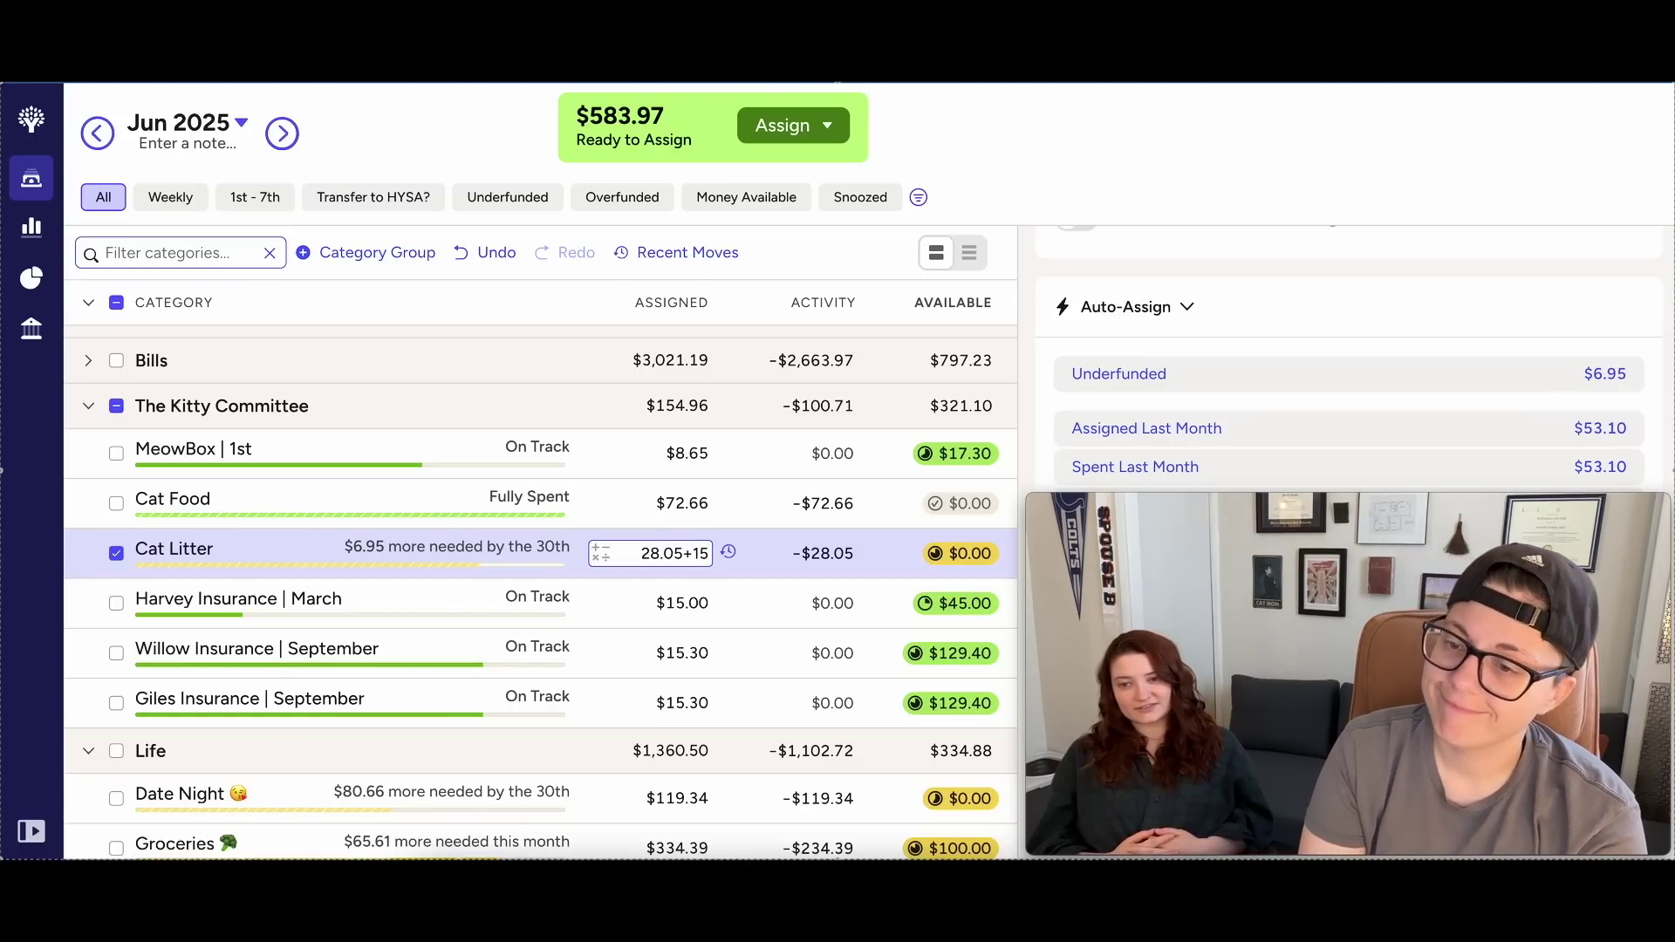
key("Return")
left_click(116, 555)
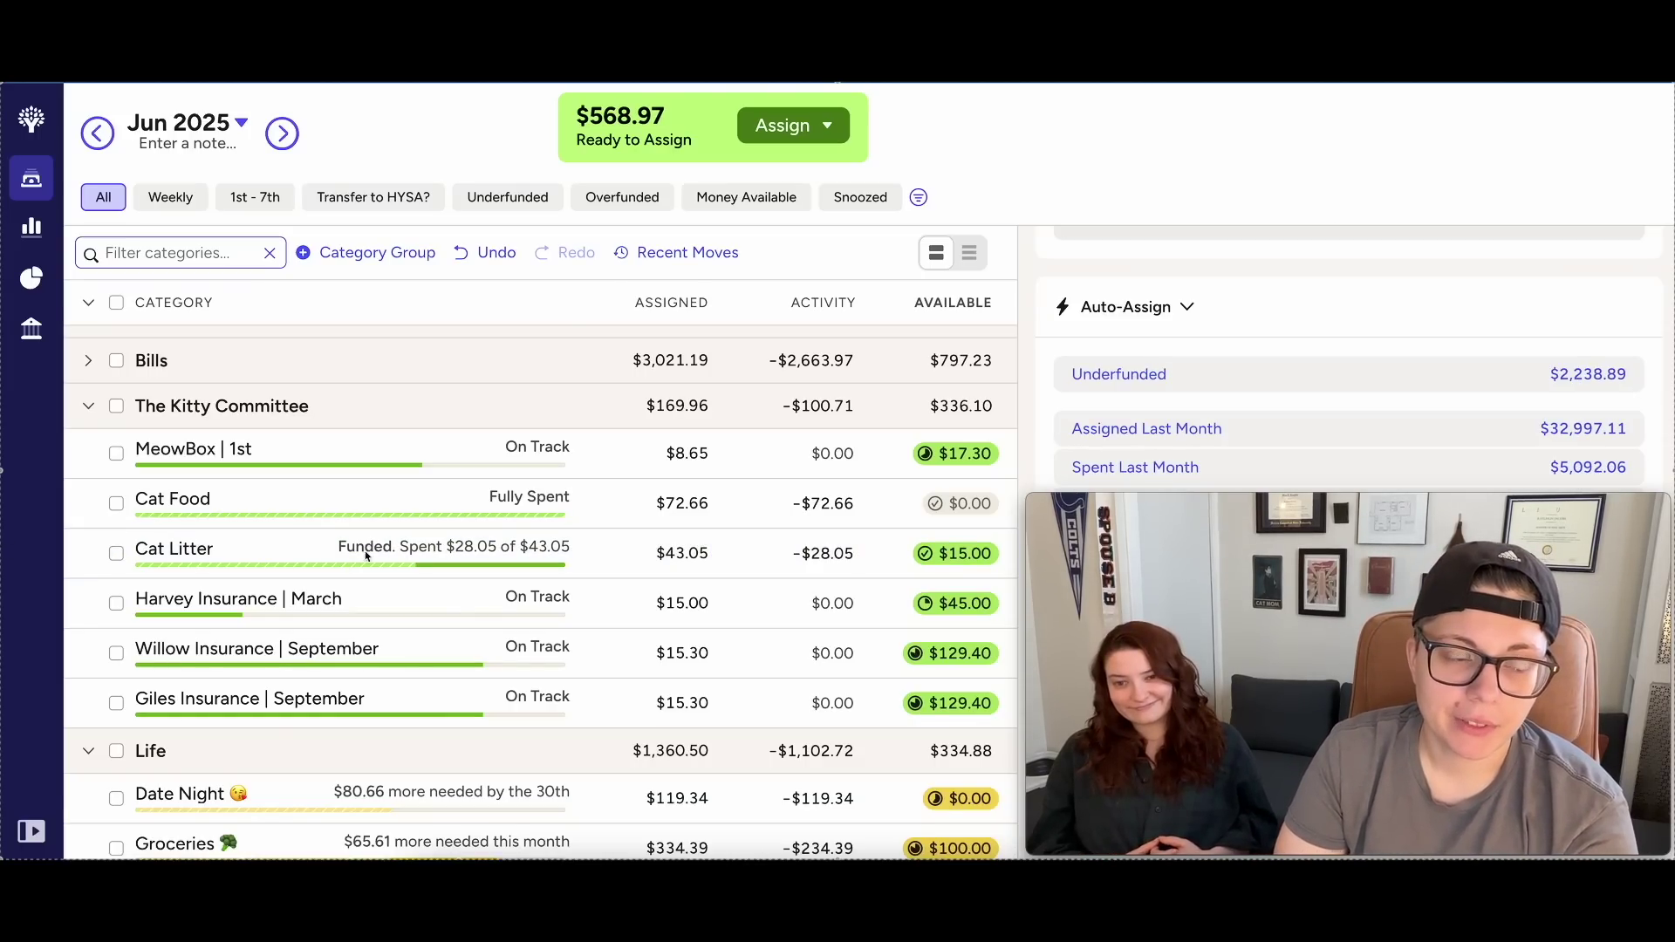
Collapse The Kitty Committee group and review the funding of the categories in the Life group.
scroll(507, 572, "down", 1)
scroll(506, 572, "up", 2)
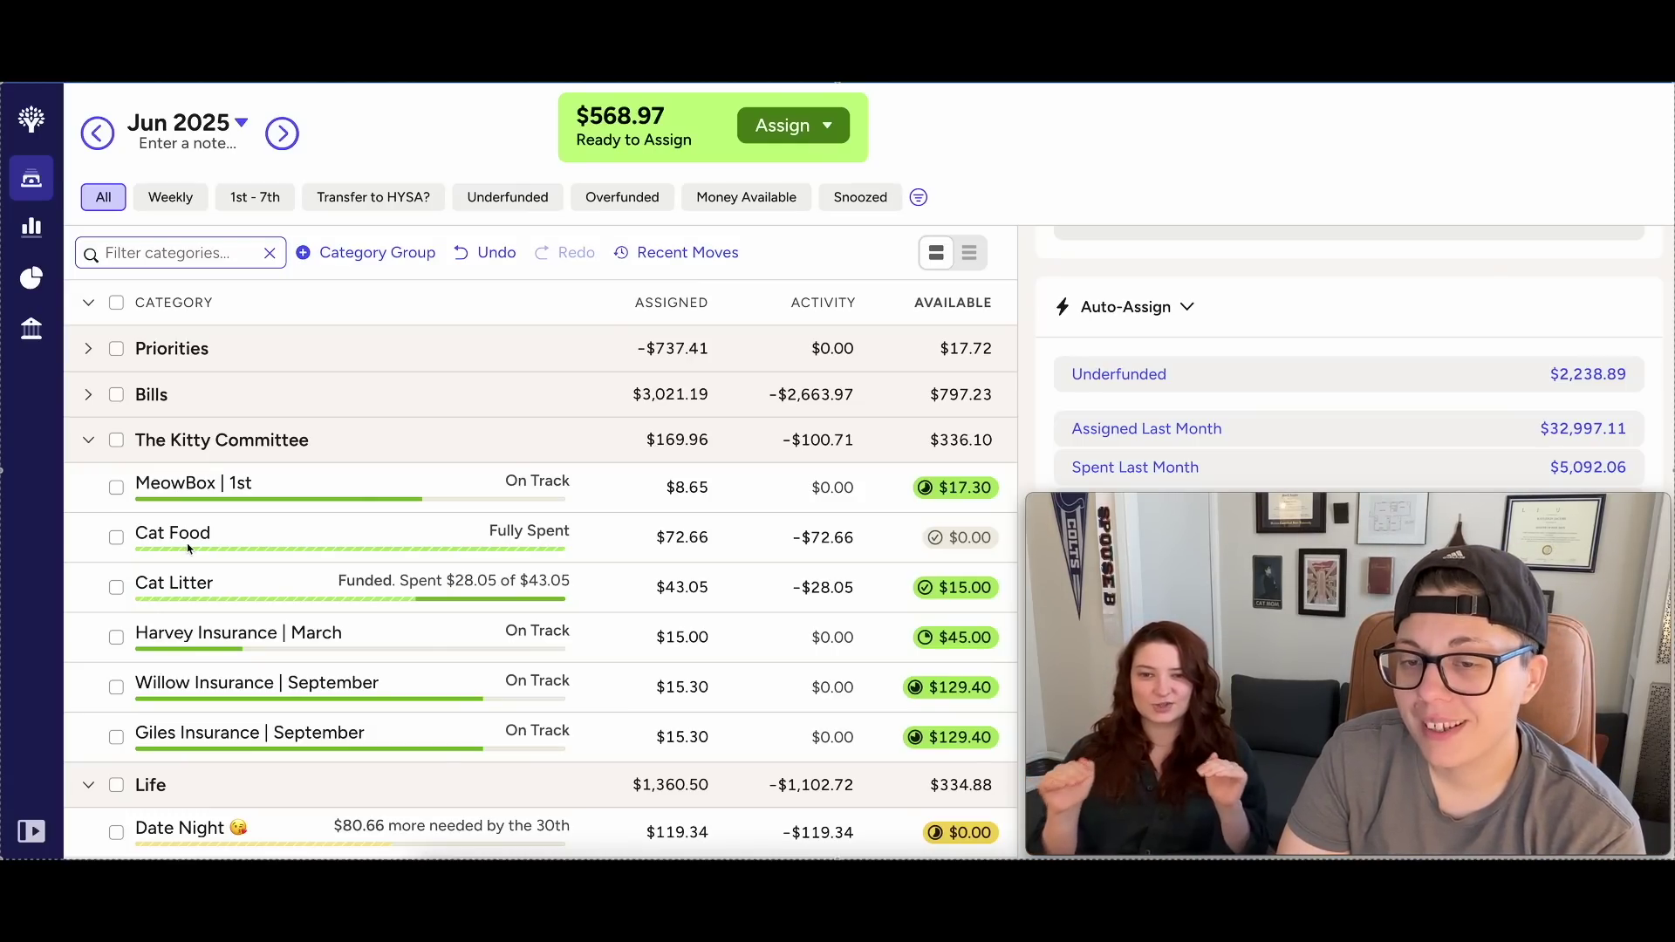
left_click(88, 443)
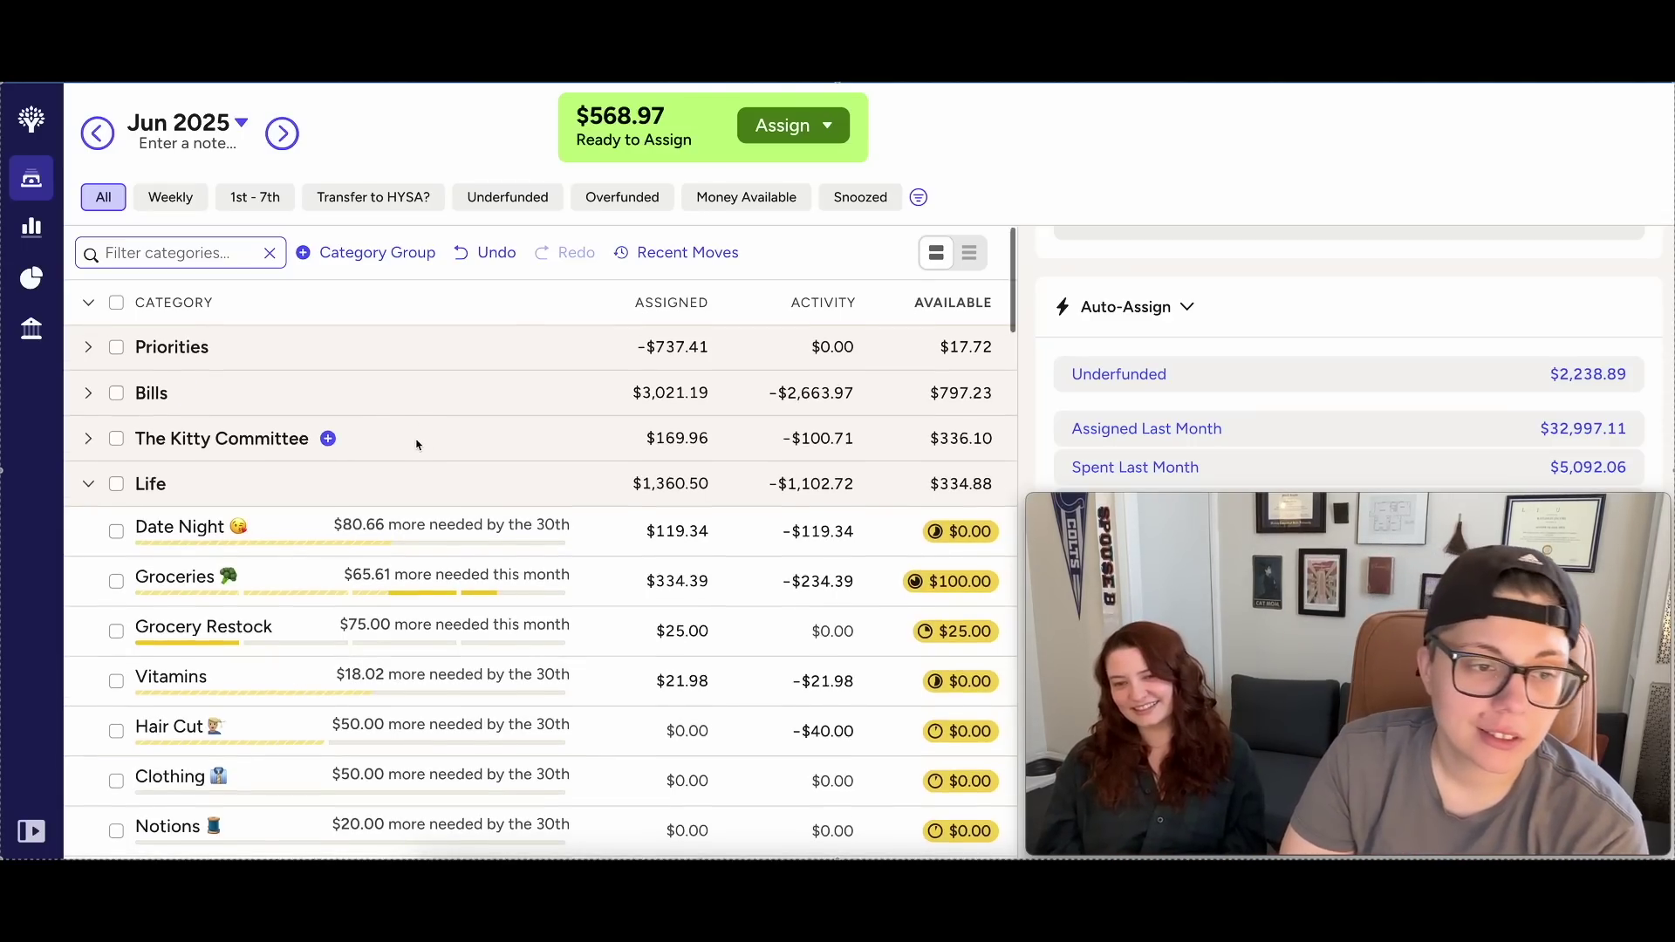
scroll(419, 445, "down", 2)
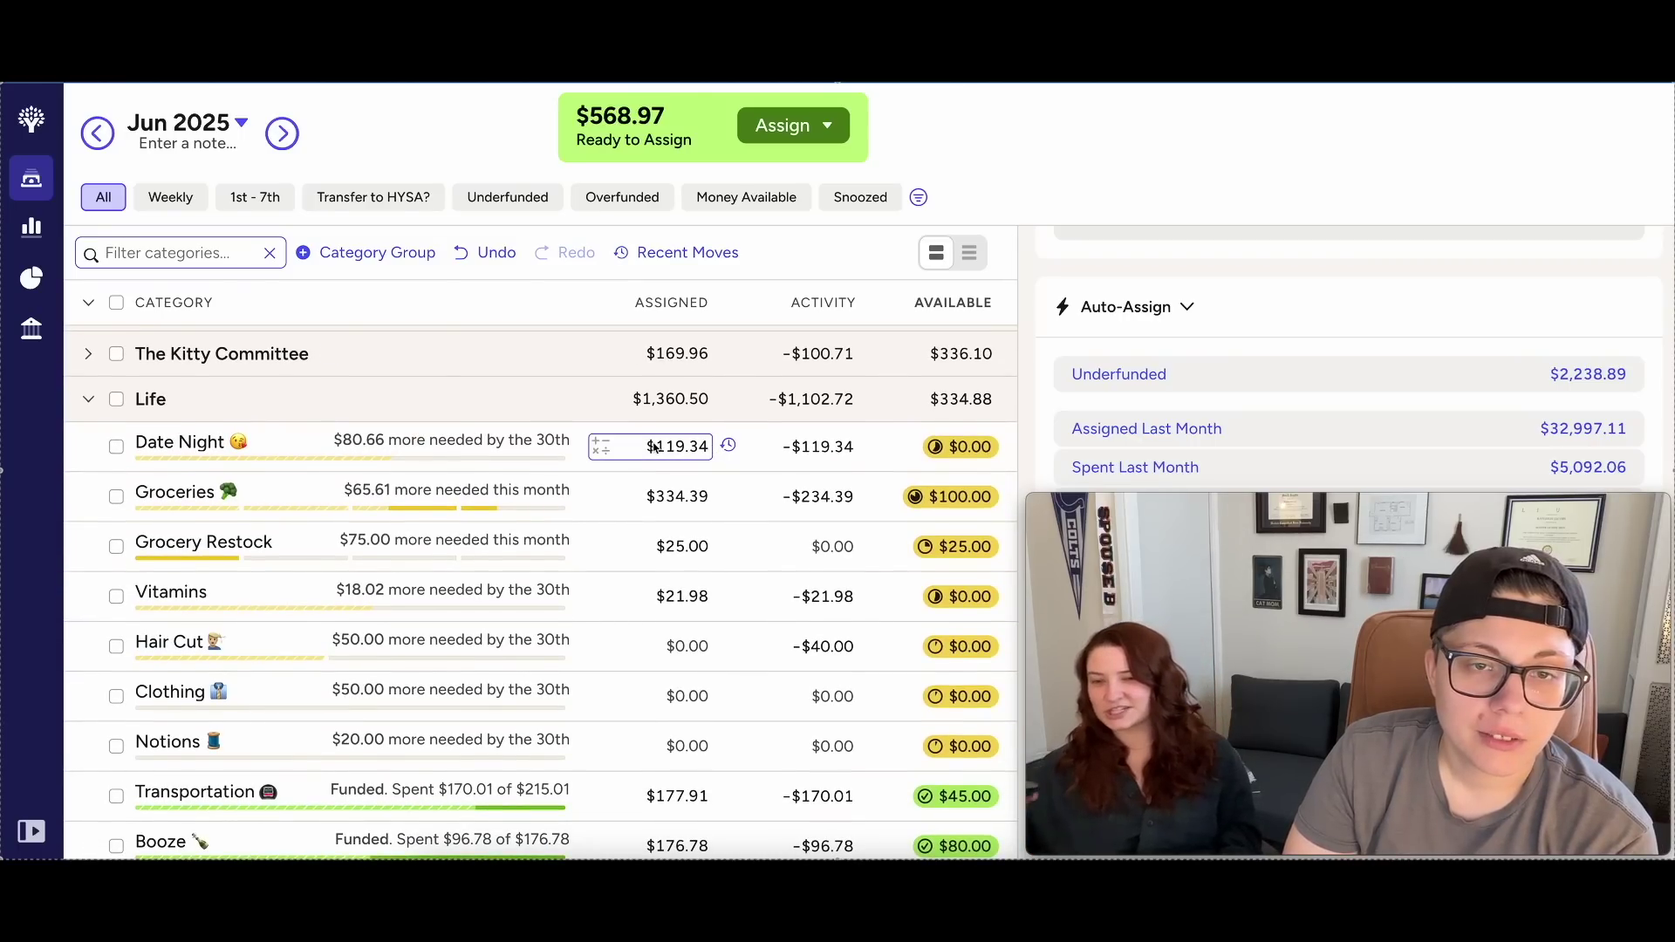
scroll(663, 458, "down", 1)
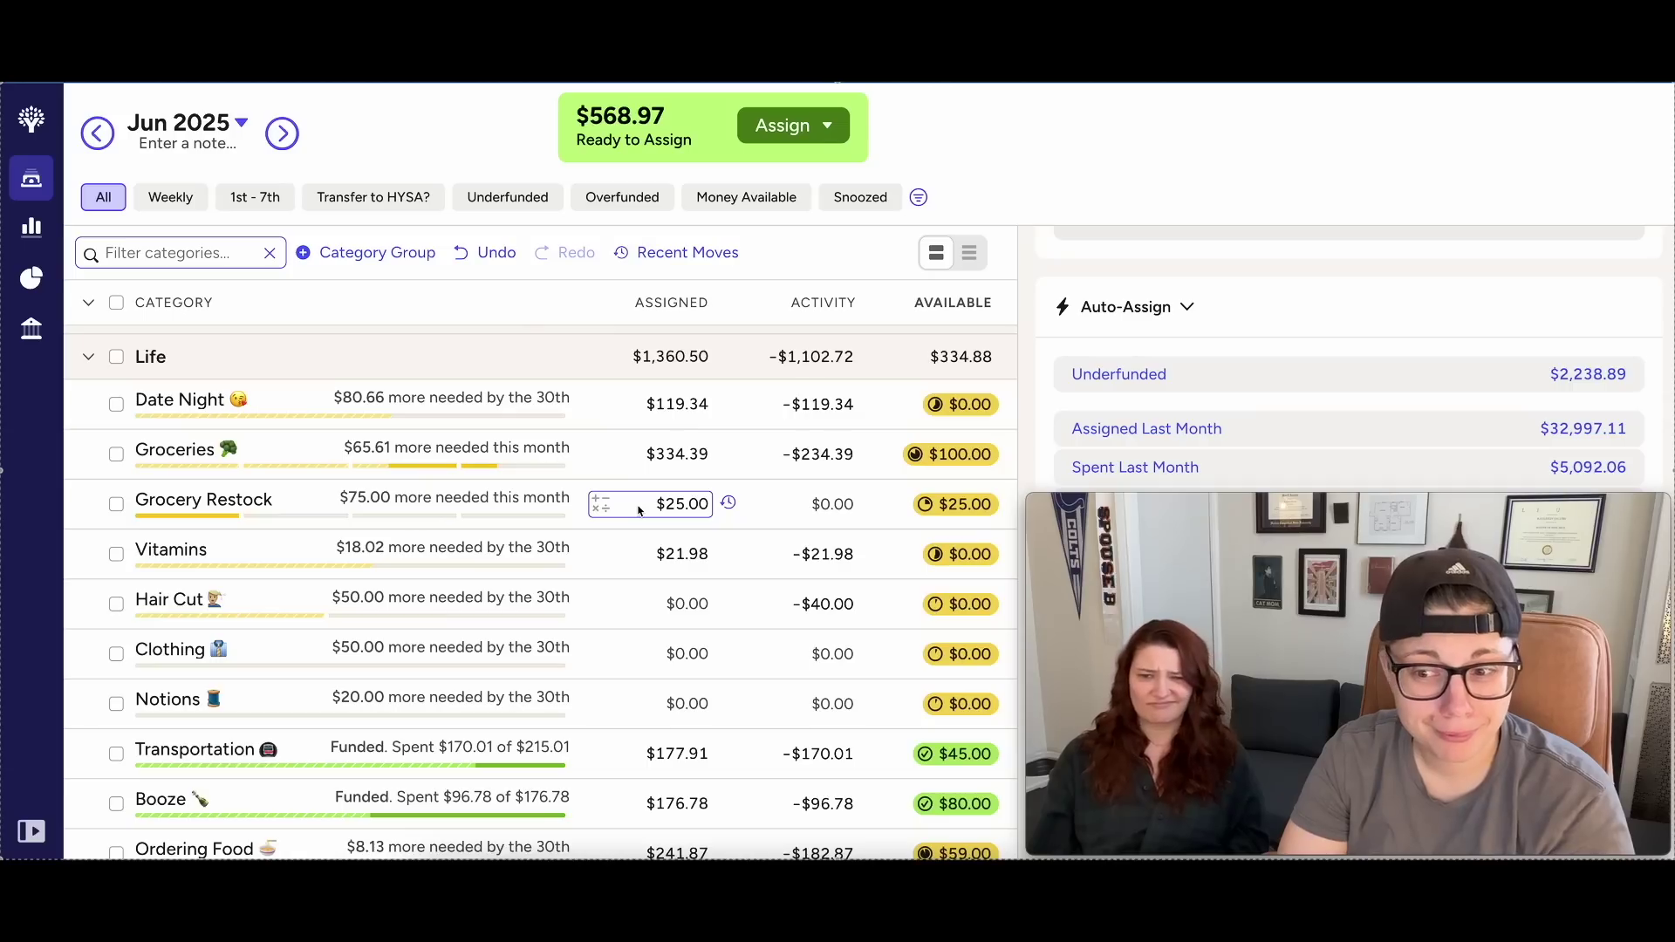
Add 25 to the Grocery Restock category's assigned amount in the Life group.
left_click(638, 511)
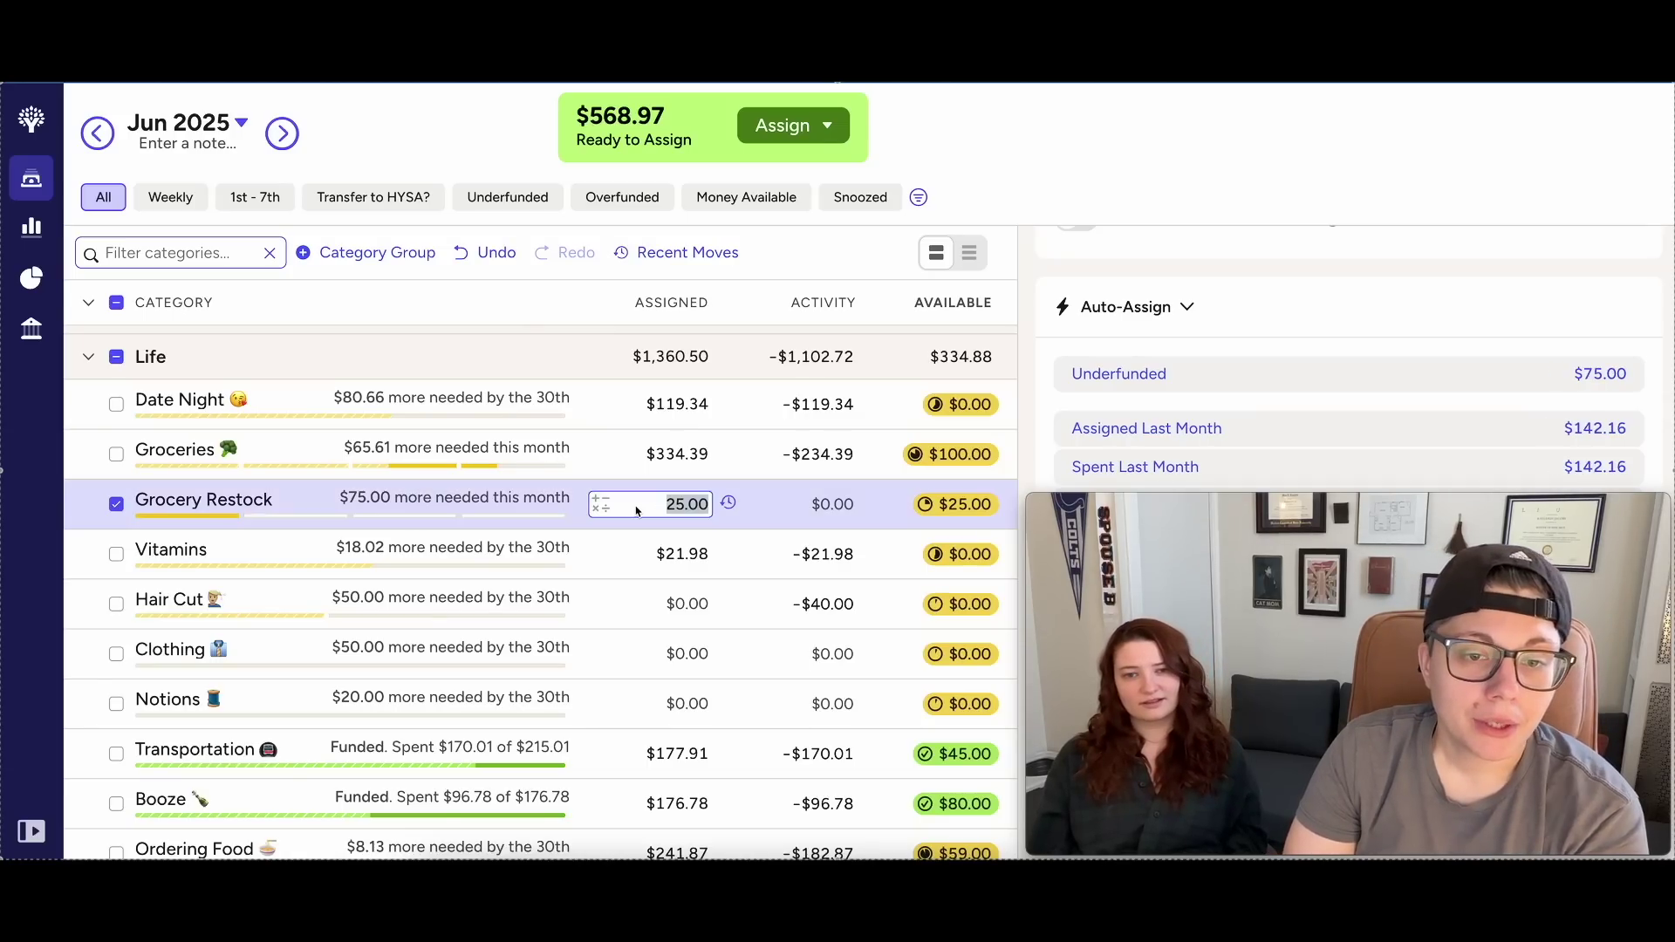
type("+25")
key("Return")
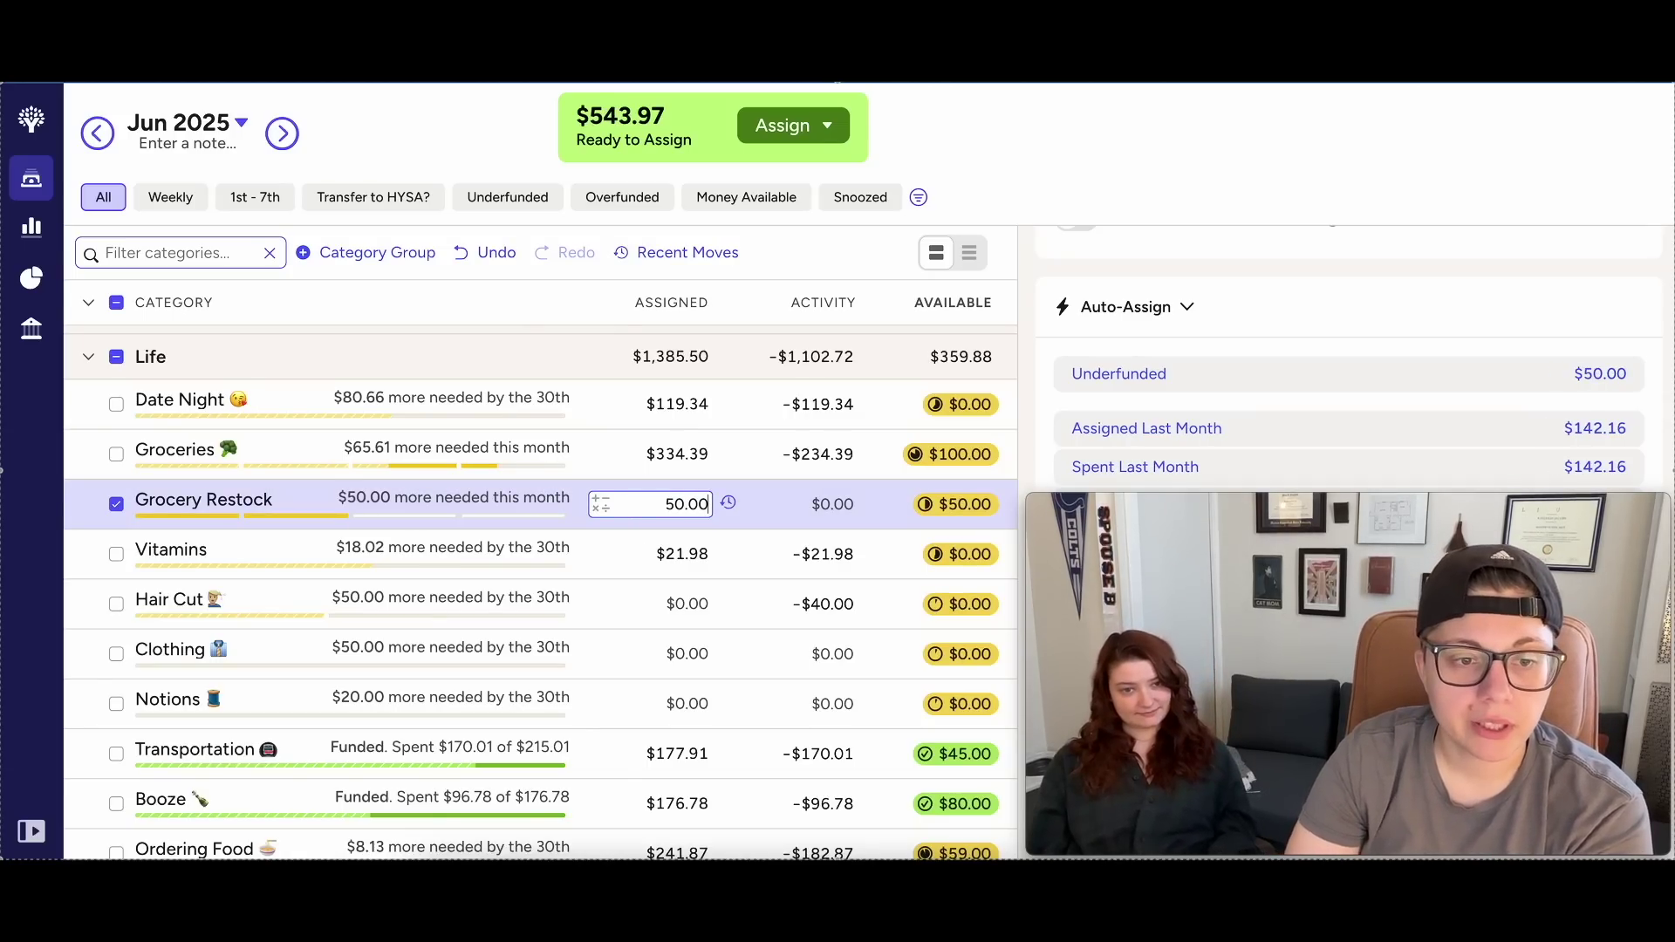
key("Escape")
Add 50 to the Hair Cut category's assigned amount in the Life group.
scroll(508, 576, "down", 2)
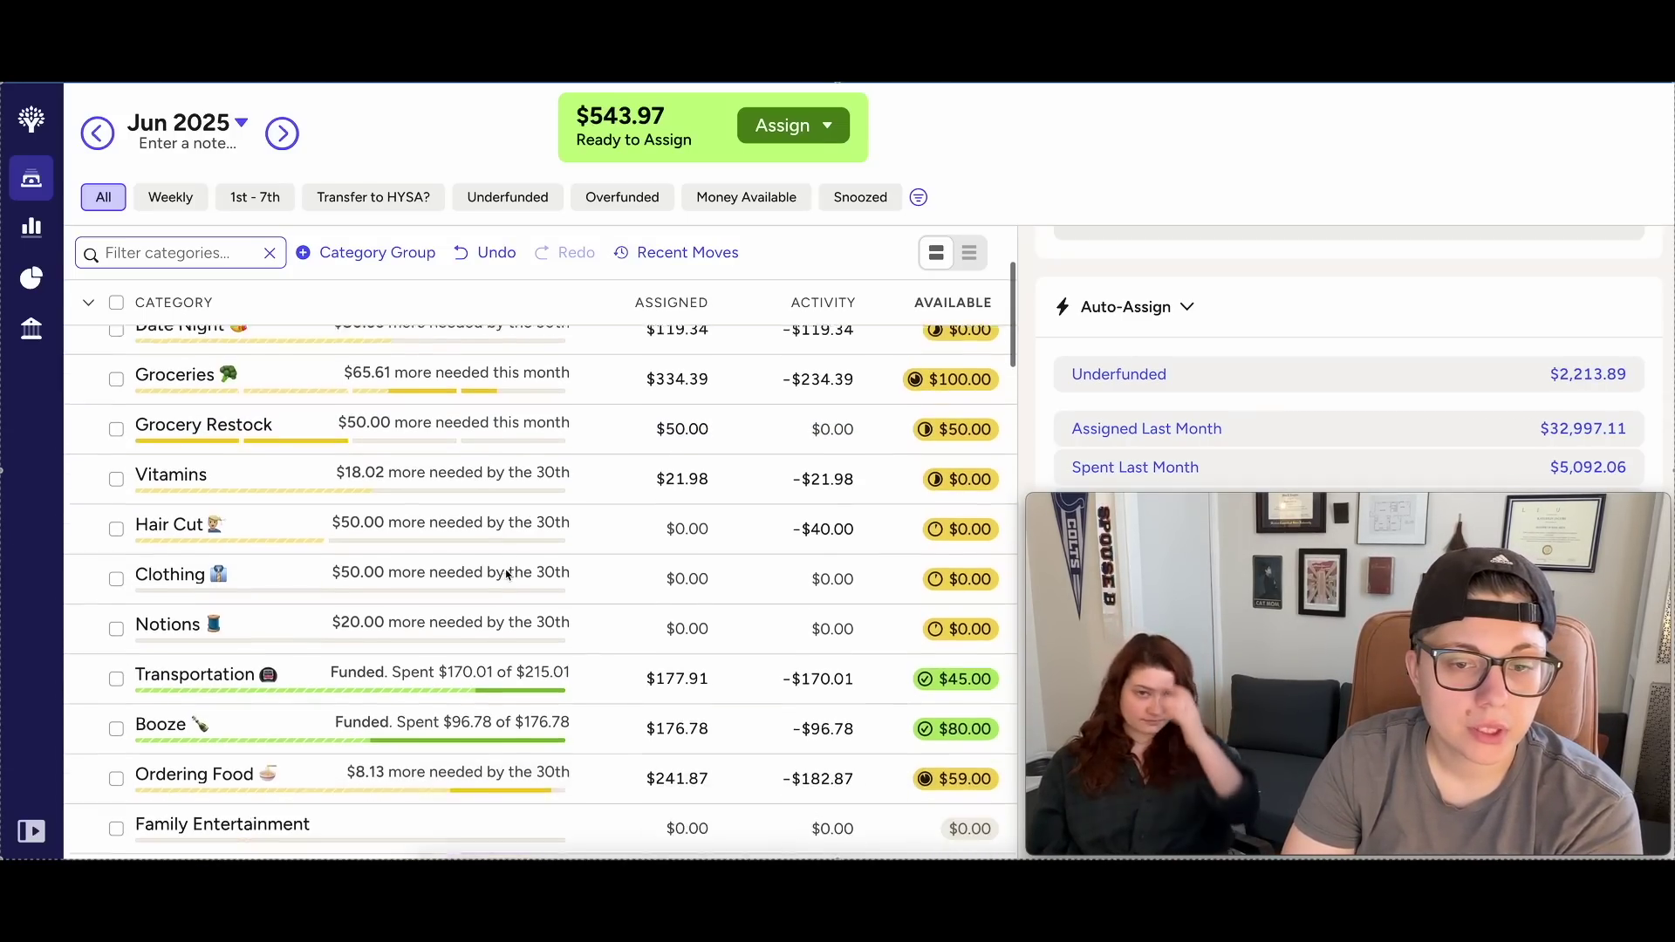
scroll(473, 515, "down", 1)
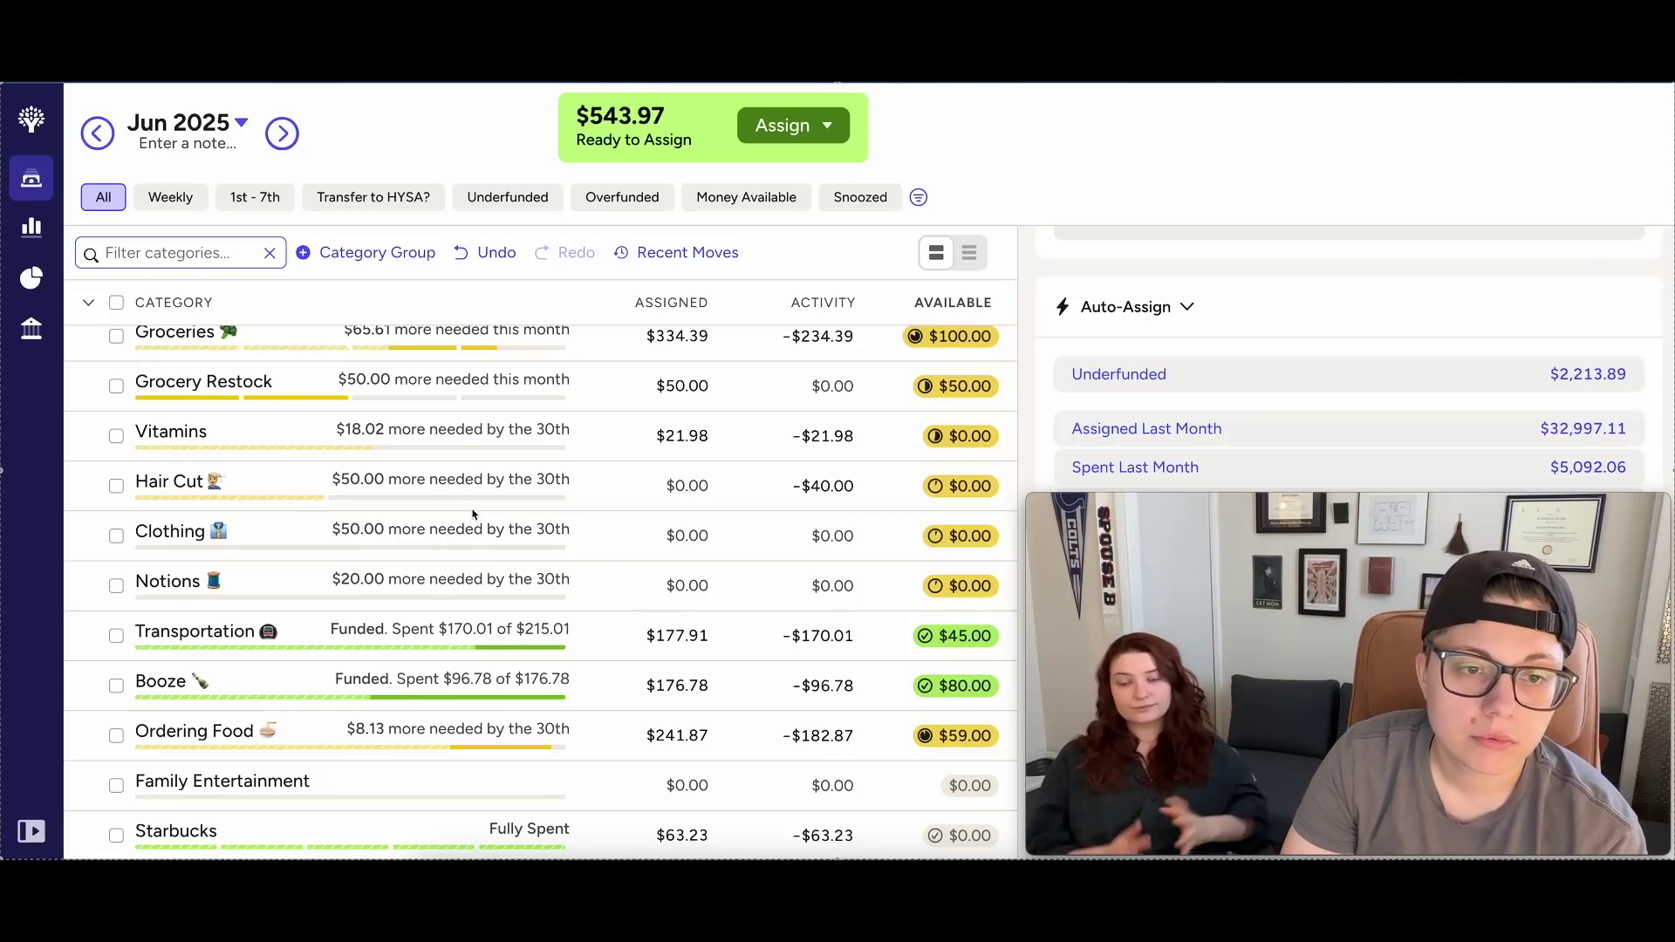
left_click(672, 480)
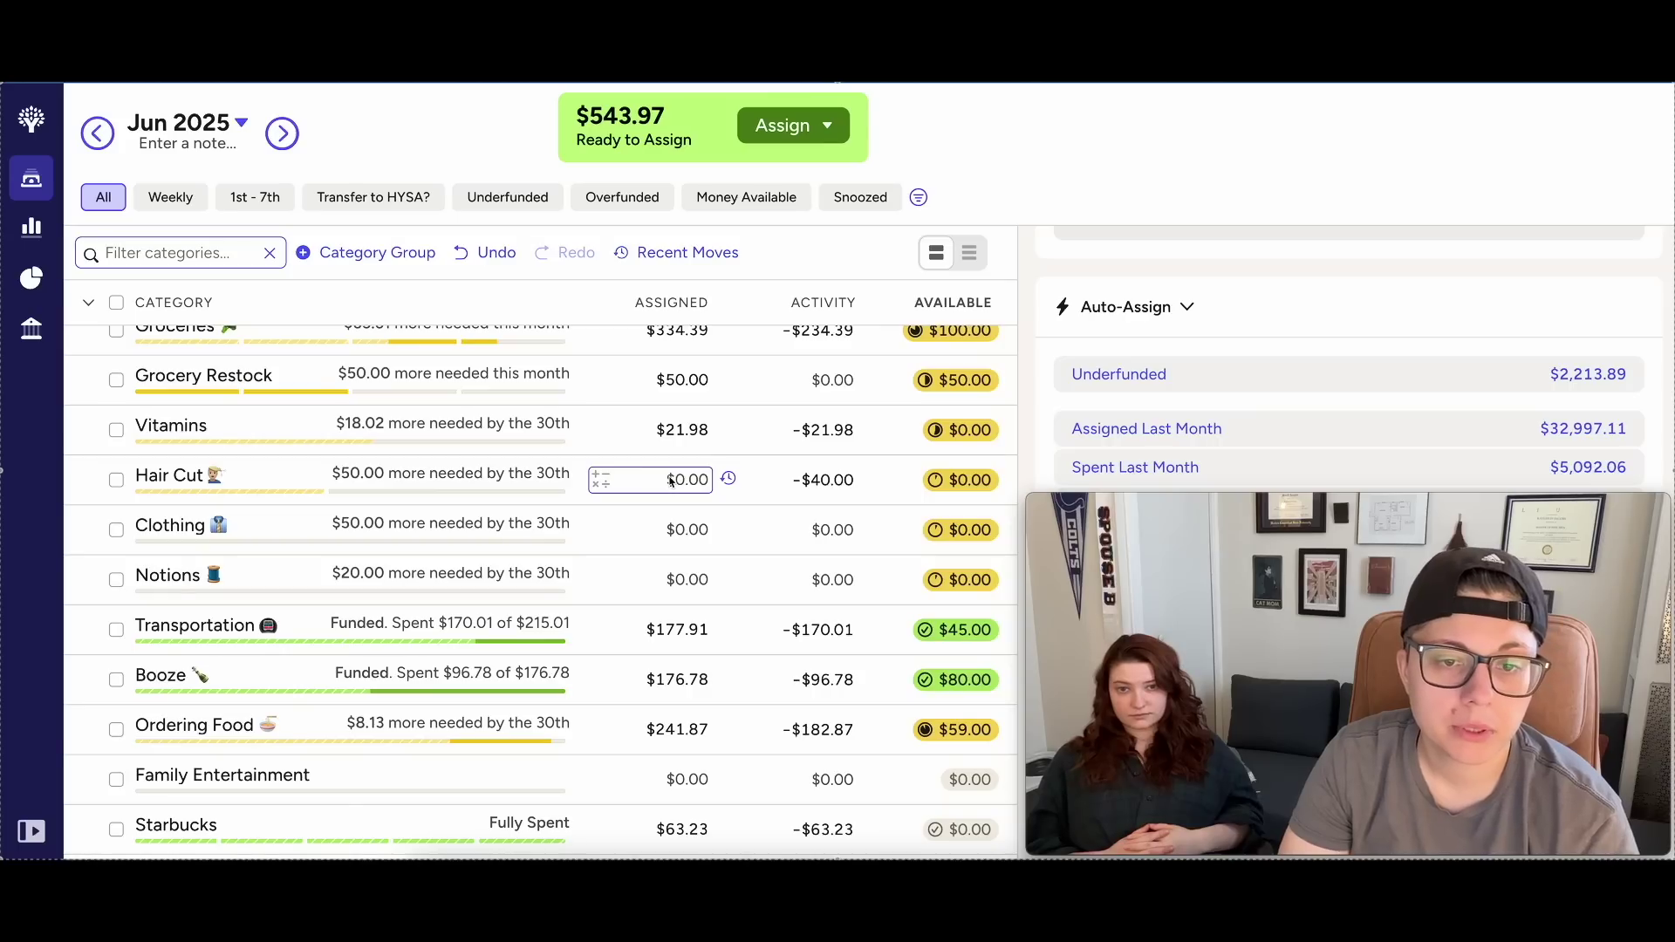
type("+5")
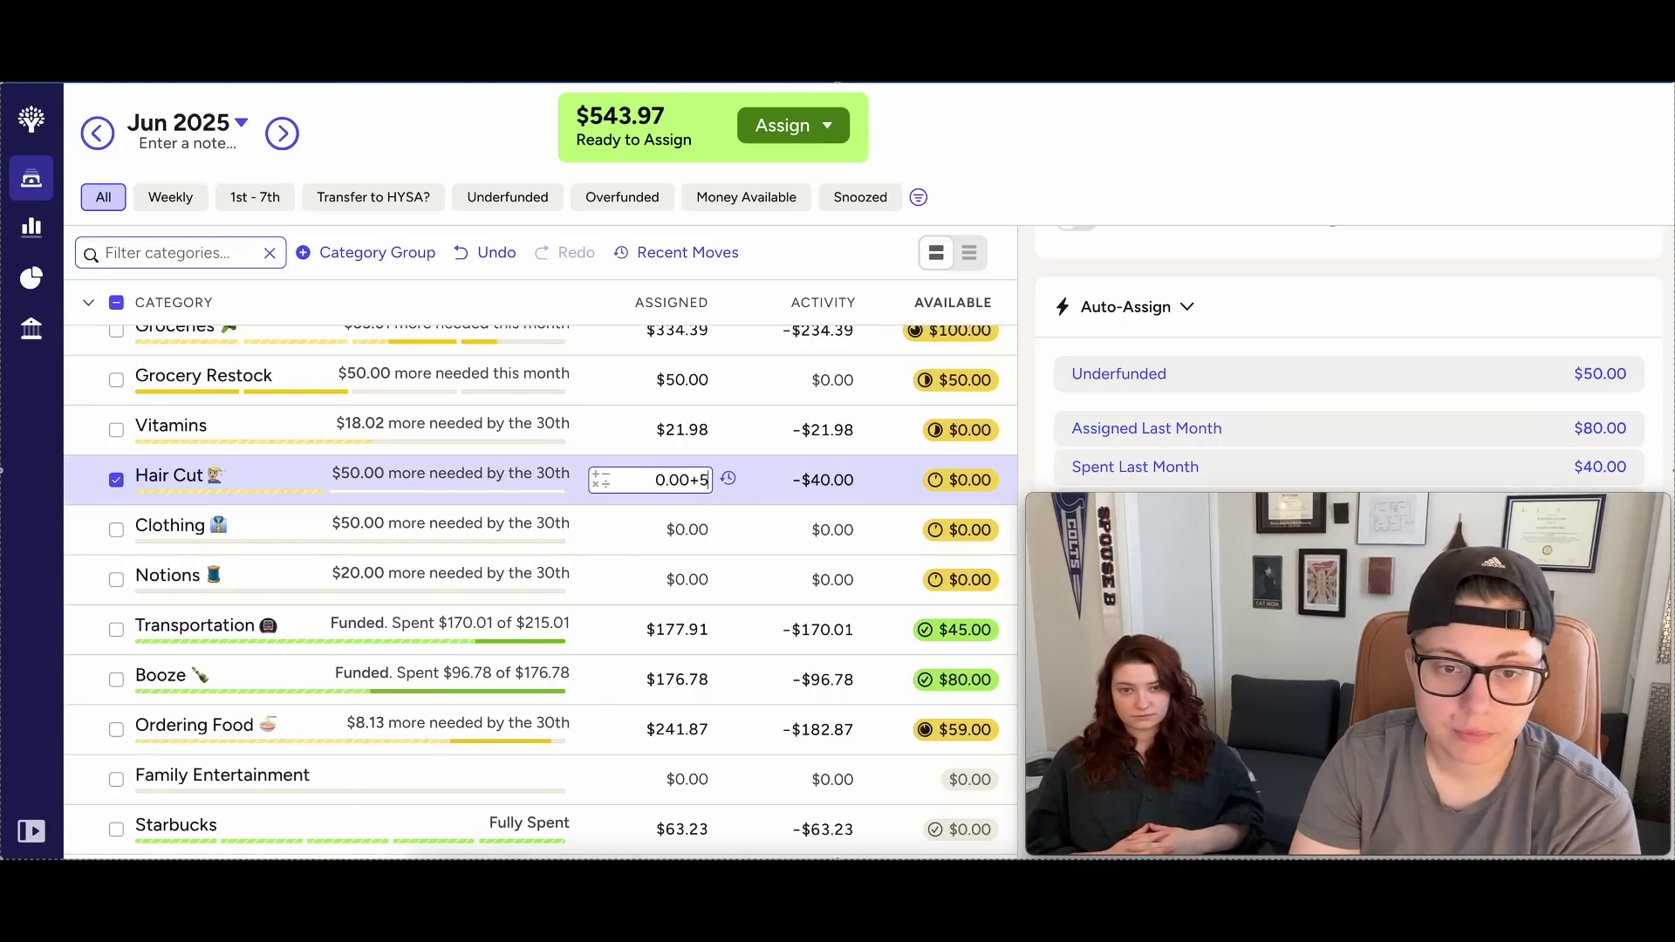
type("0")
key("Return")
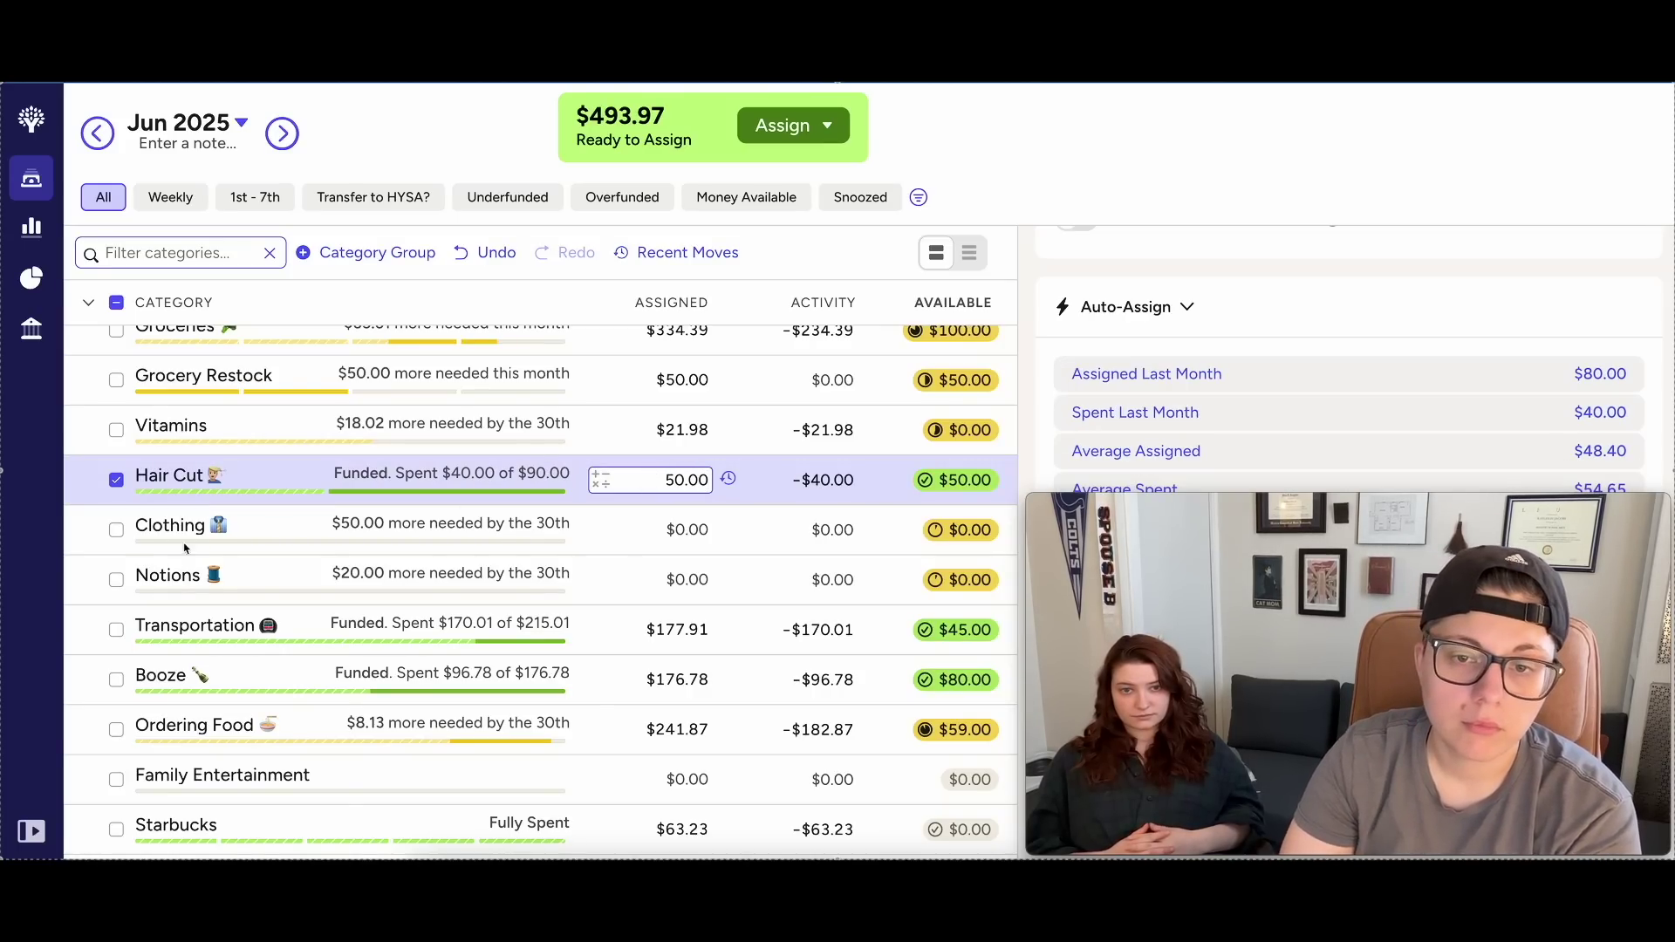
left_click(116, 480)
Assign 20 to the Notions category in the Life group.
scroll(496, 513, "down", 3)
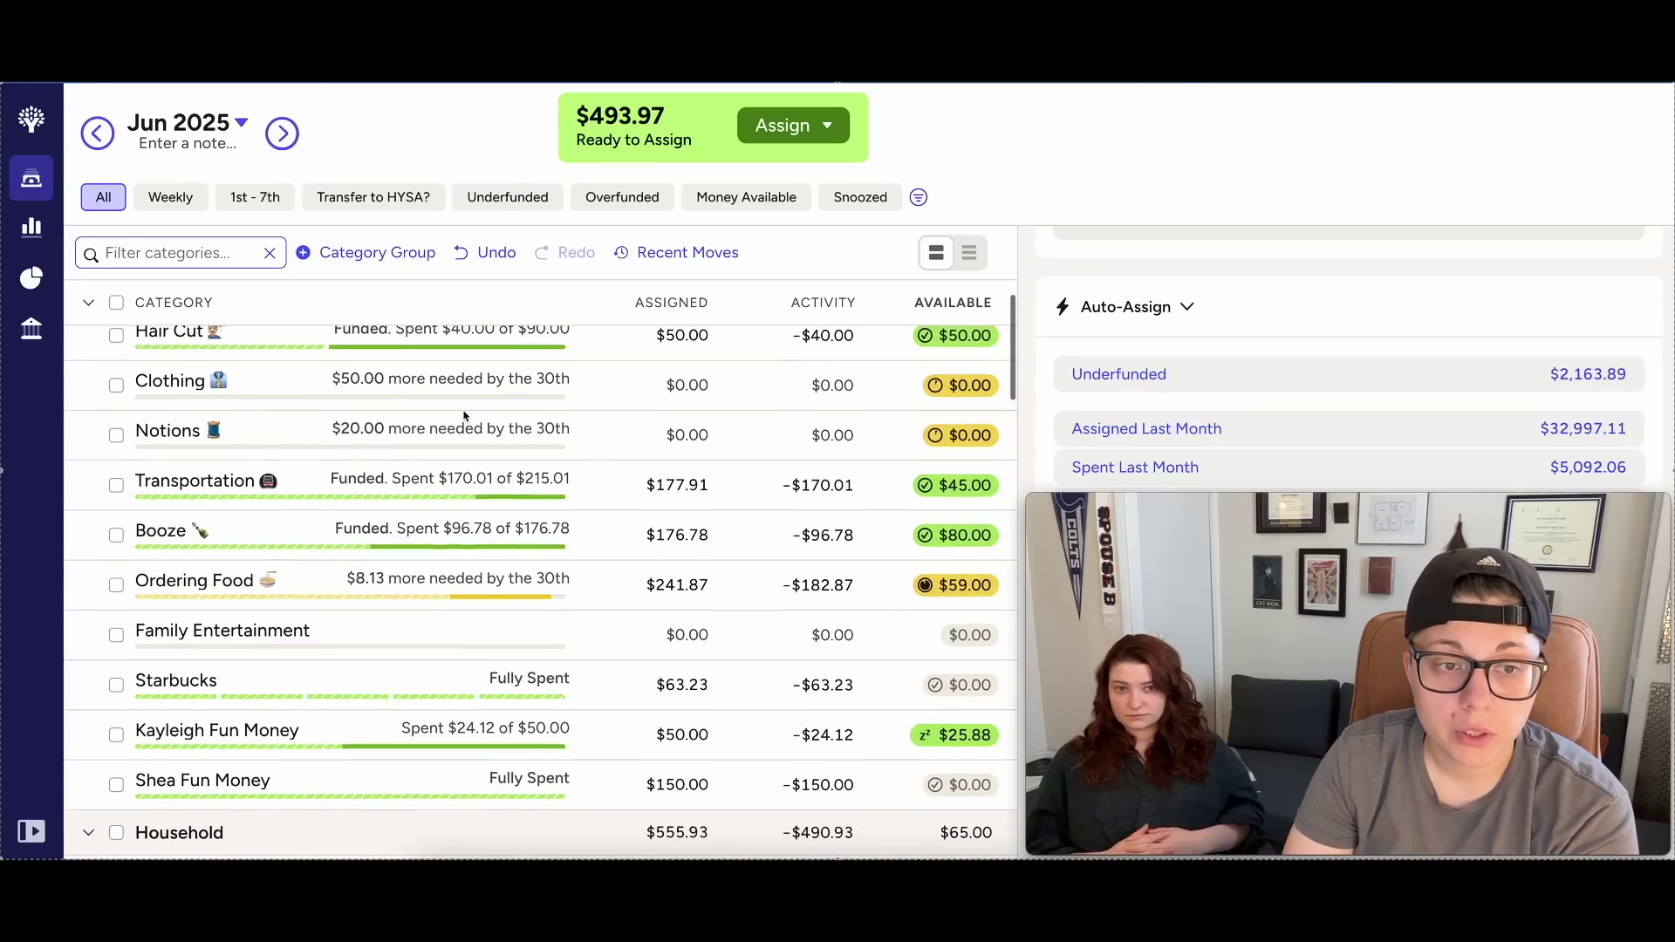
left_click(693, 447)
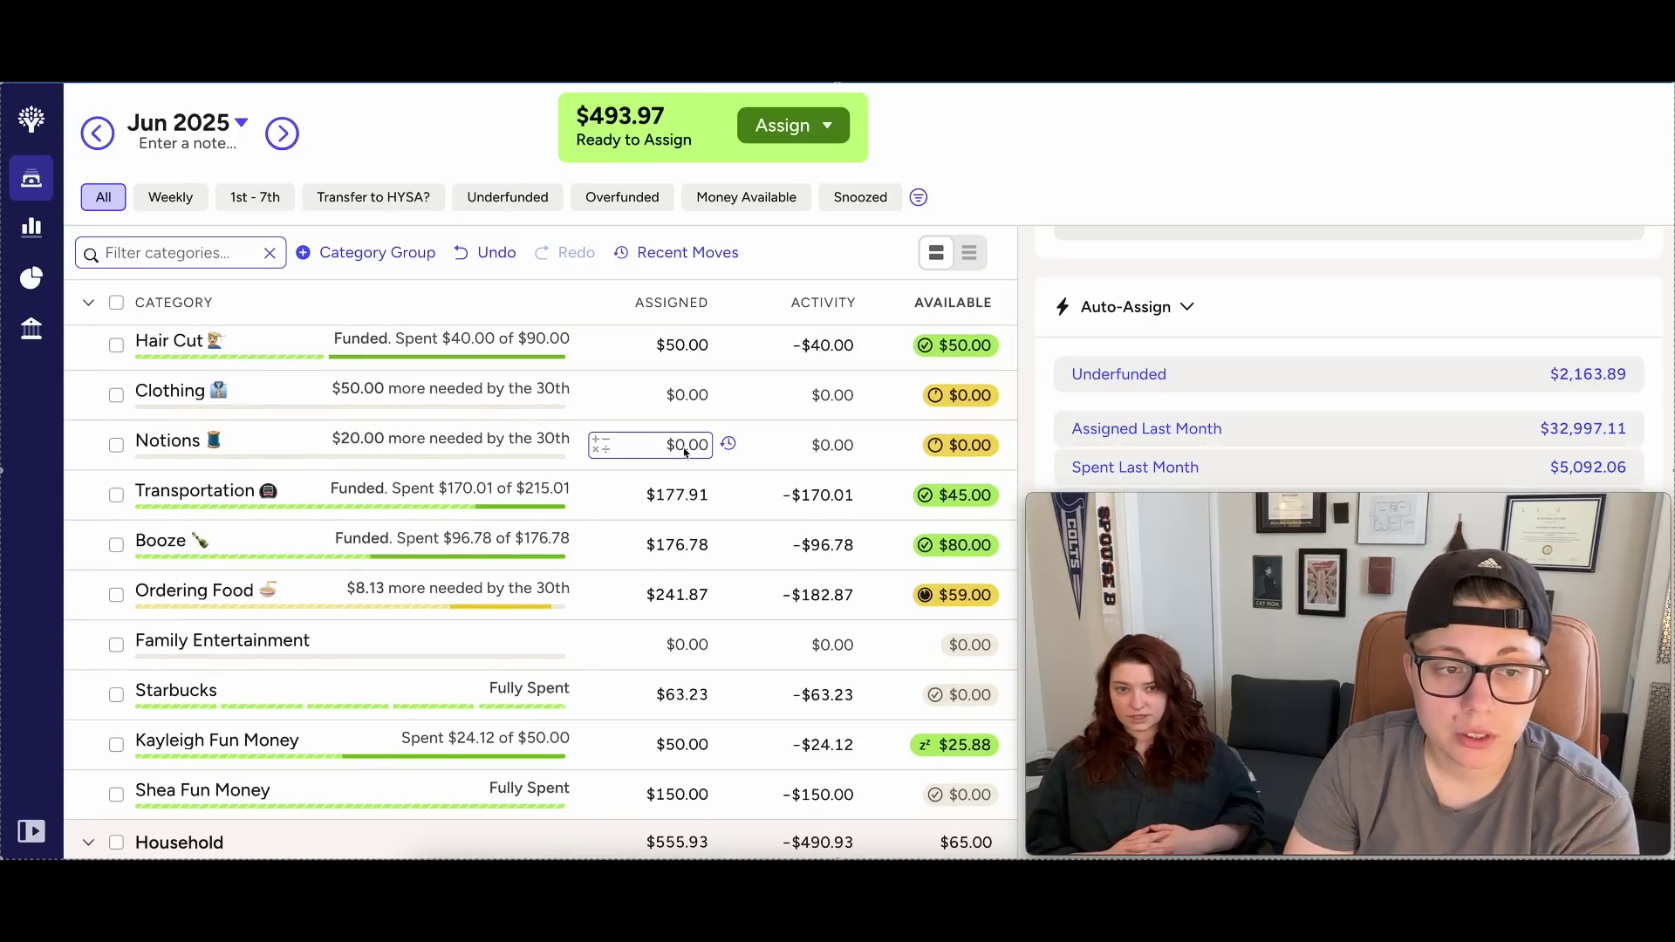
type("20")
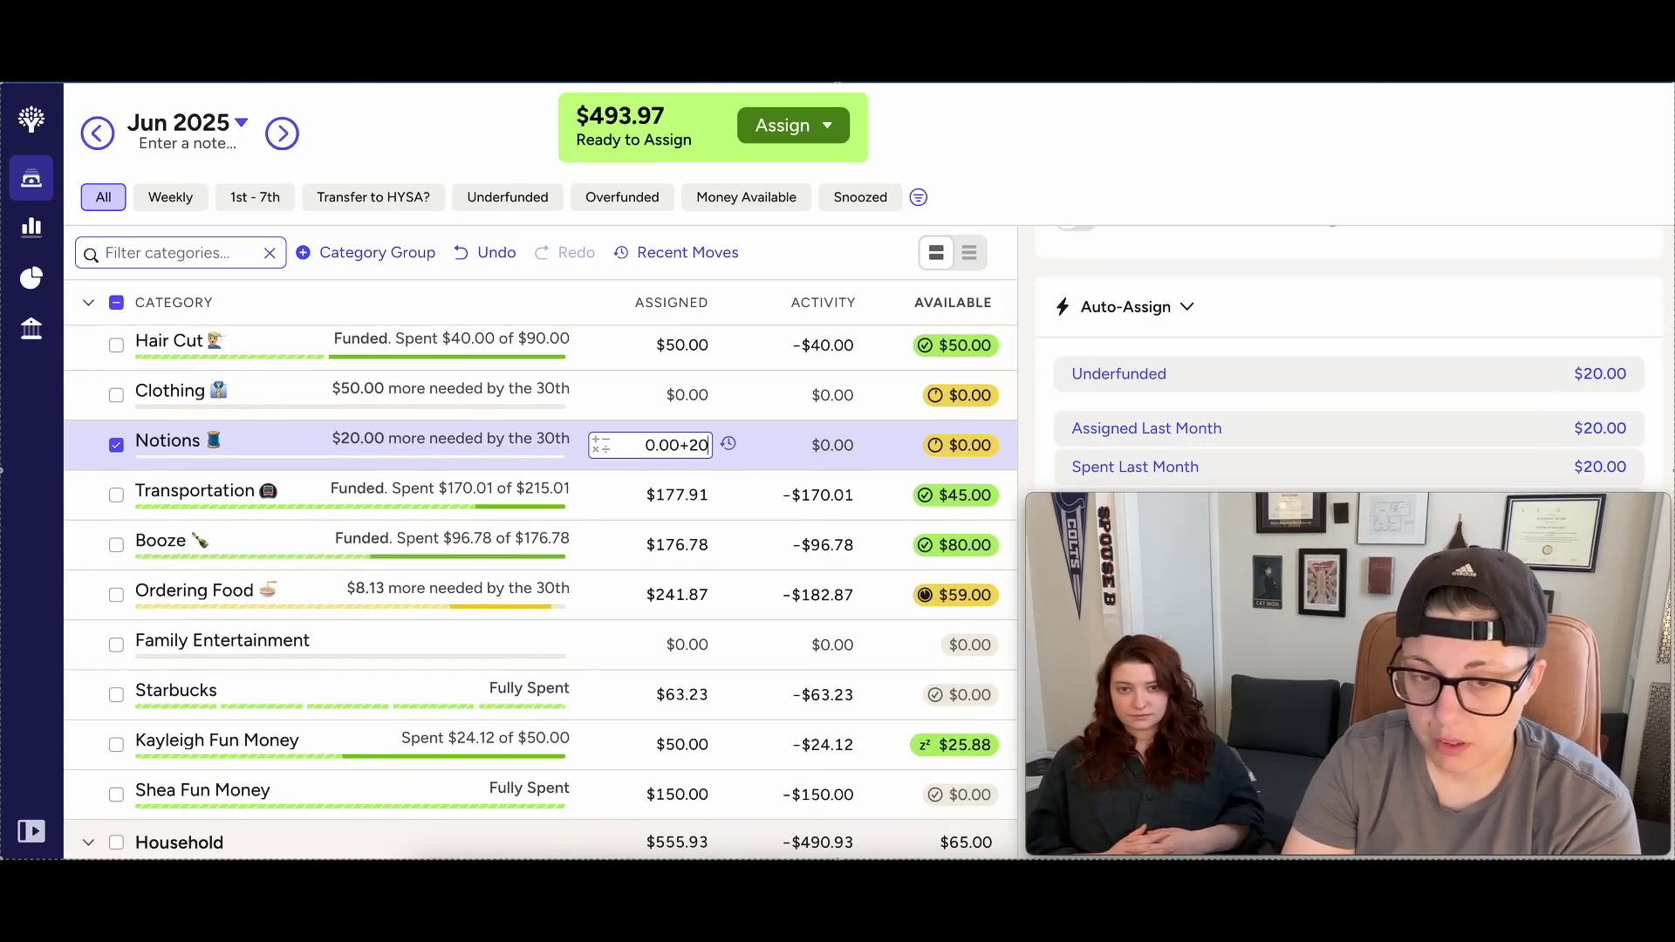
key("Return")
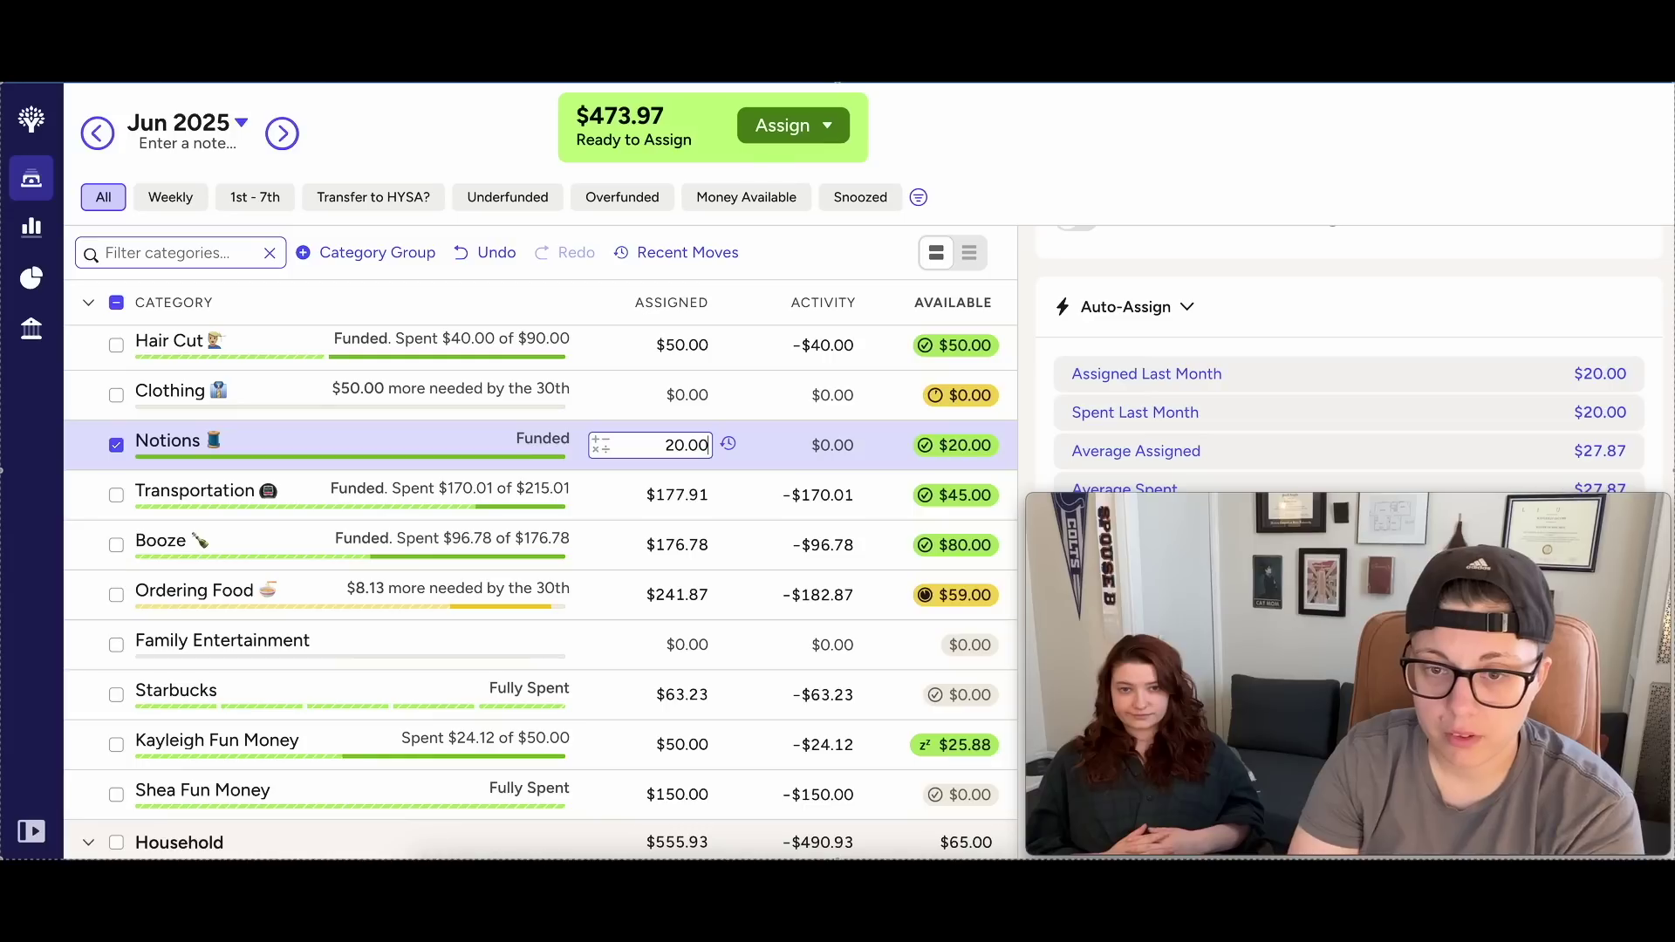
left_click(119, 447)
Add another 20 to the Notions category's assigned amount and deselect the category.
left_click(699, 449)
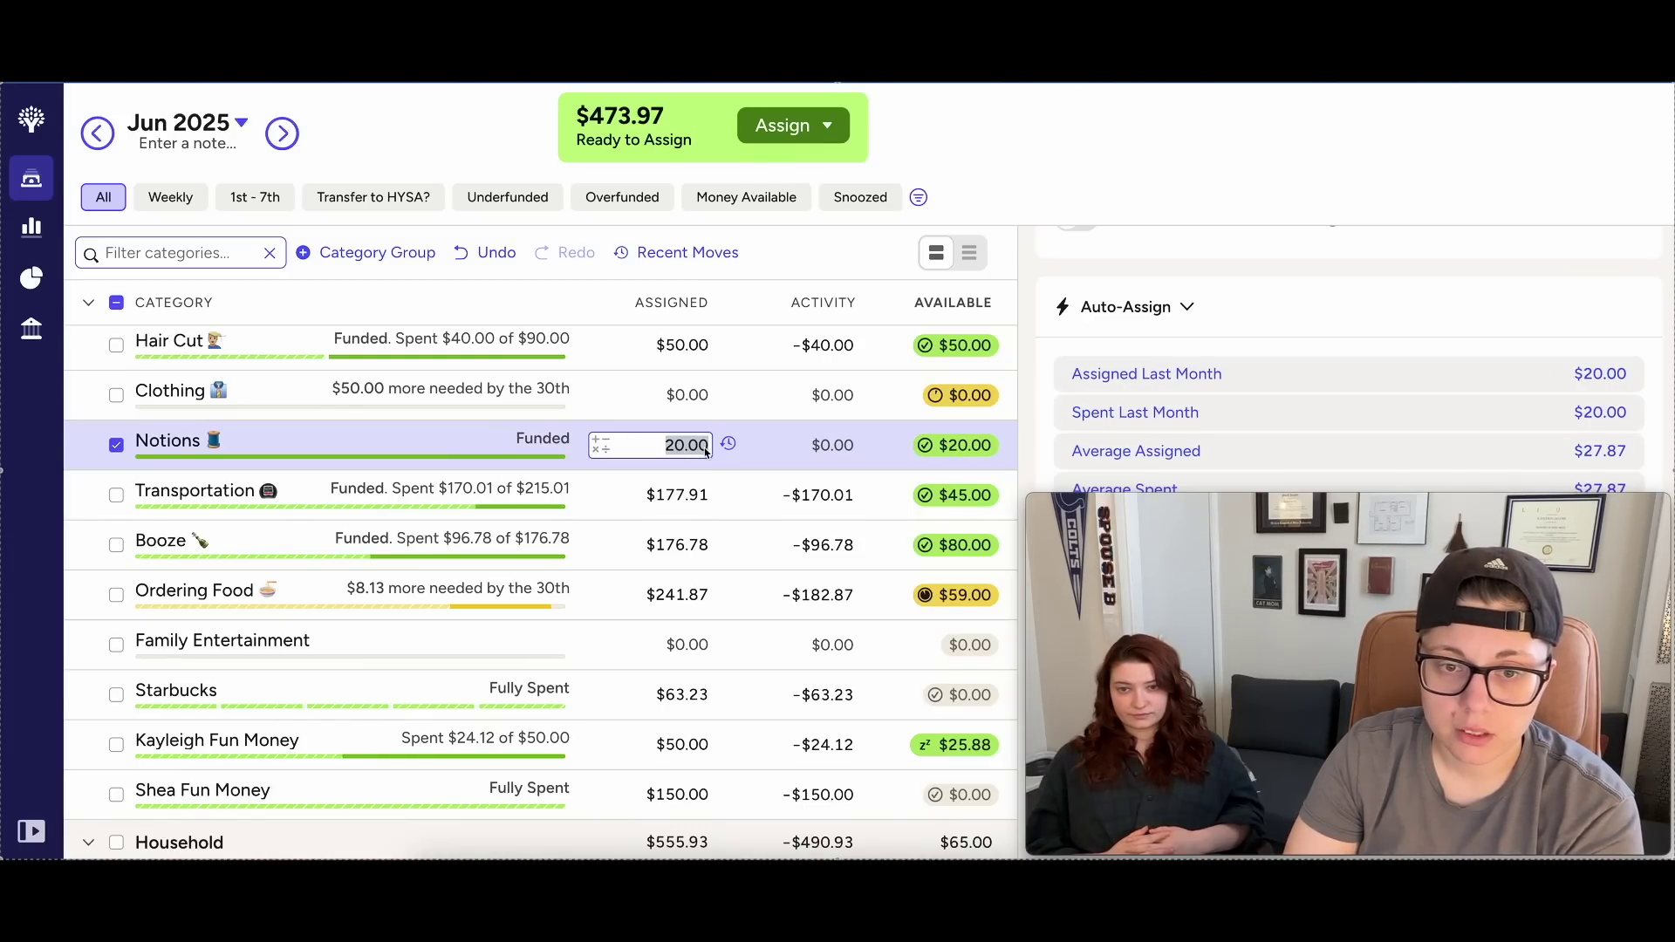
left_click(709, 447)
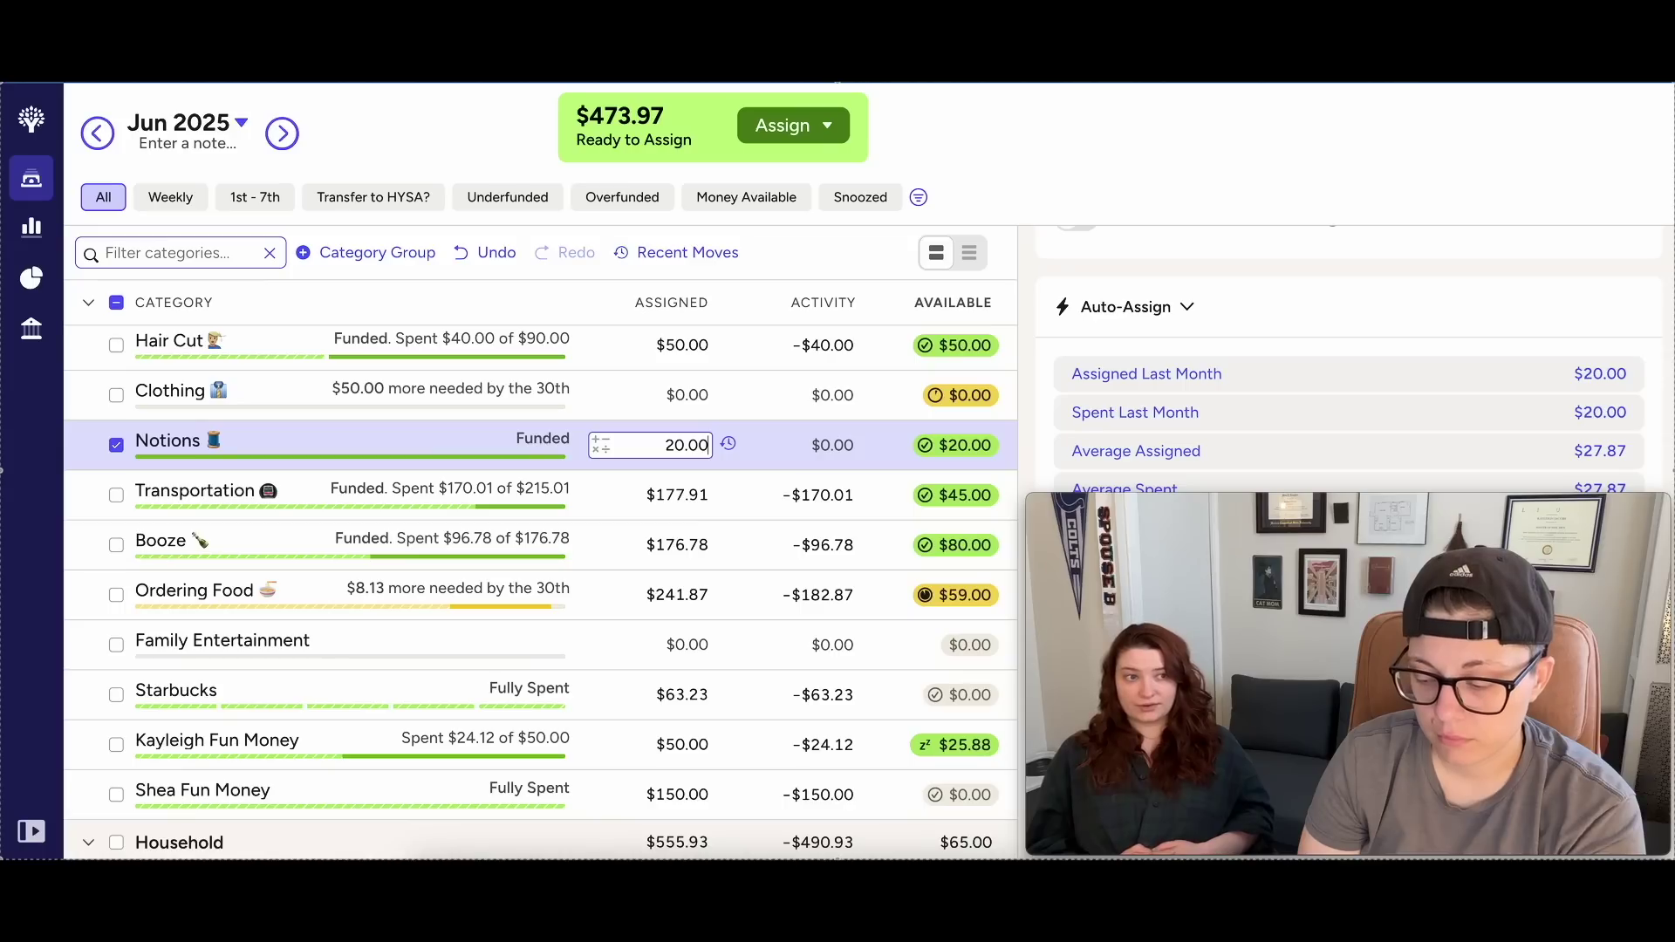
type("+20")
key("Return")
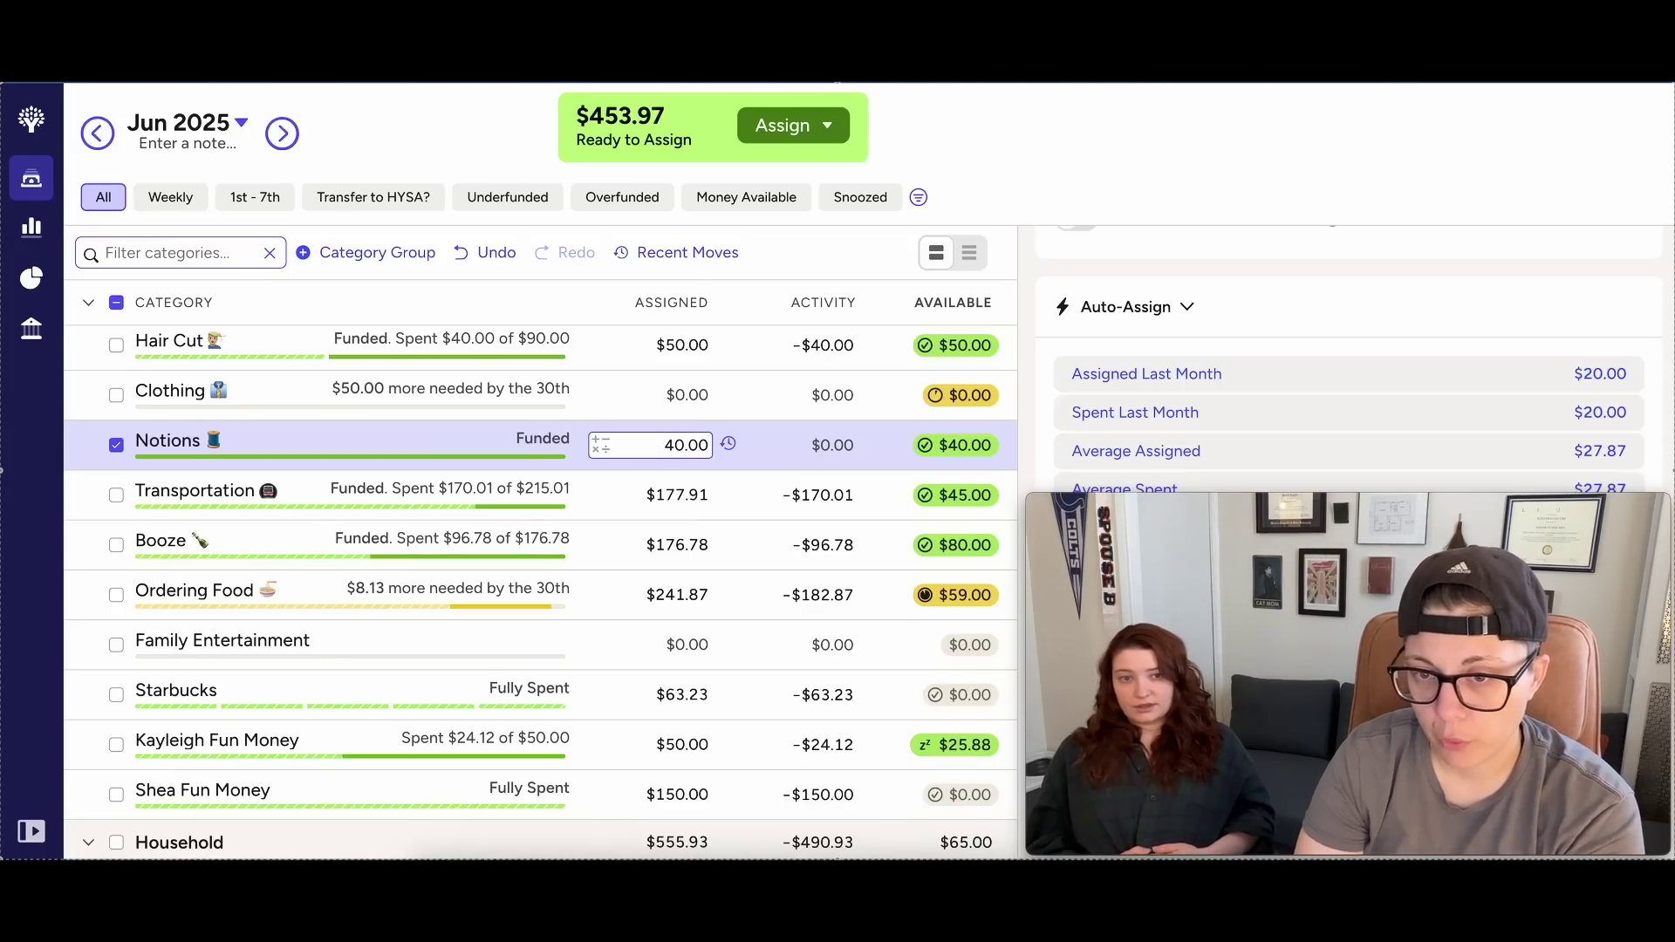
left_click(115, 447)
Expand the career group below Household and review the funding of the Household, career, HYSA, Gifts & Giving and Tickets categories.
scroll(437, 513, "down", 3)
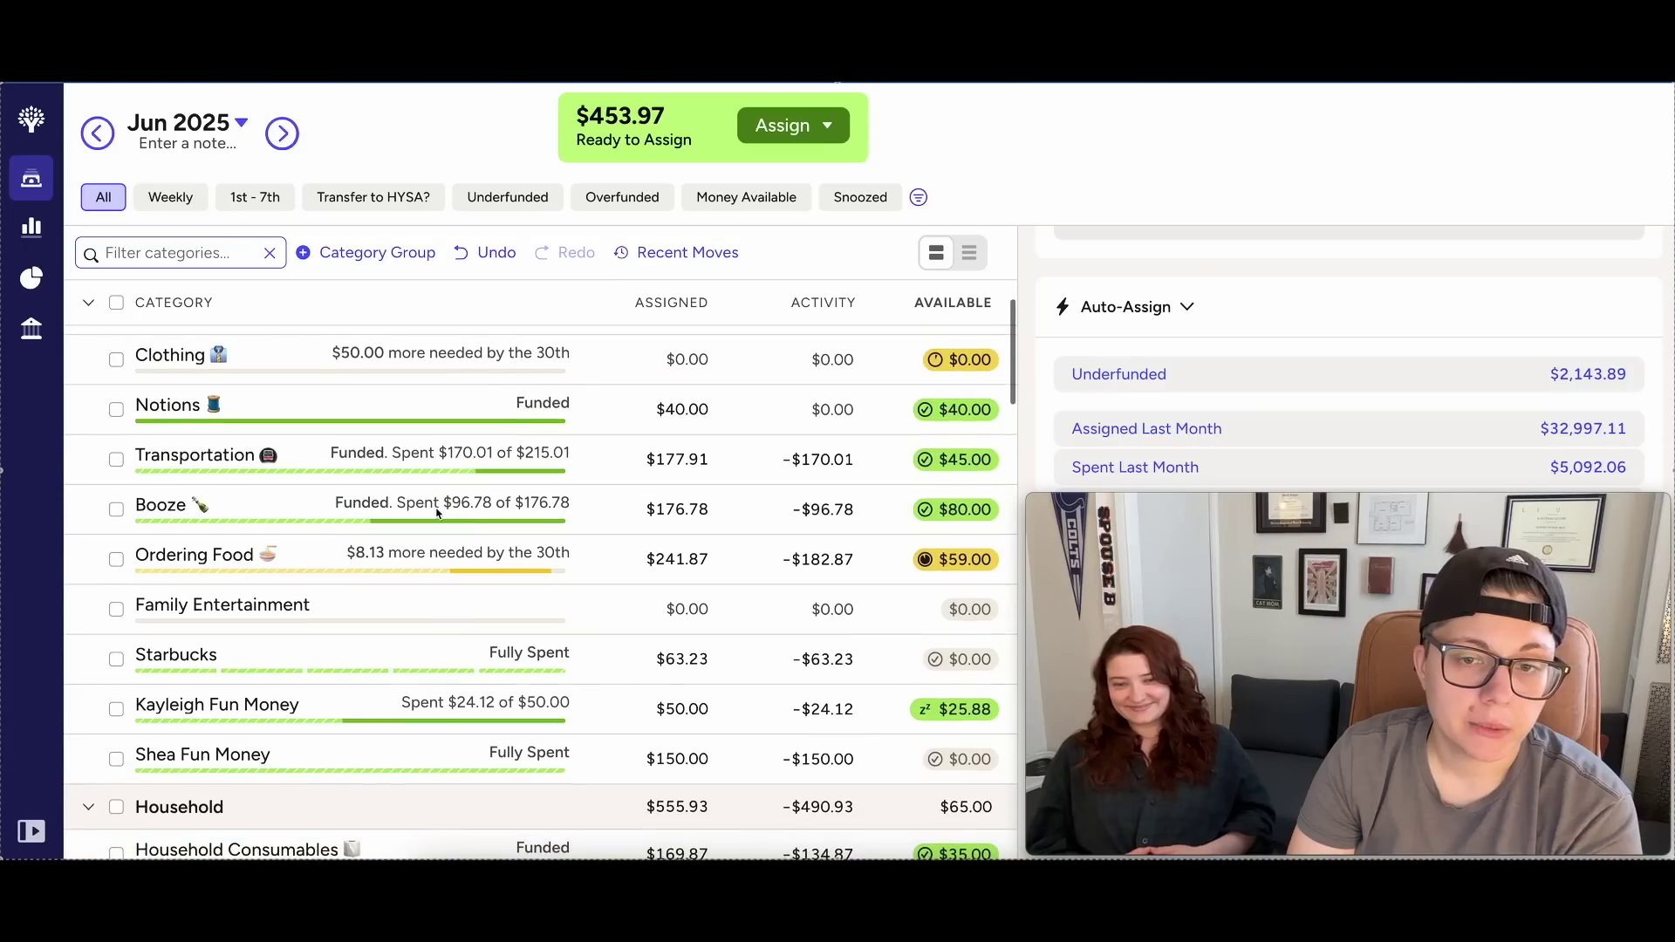
scroll(340, 501, "down", 3)
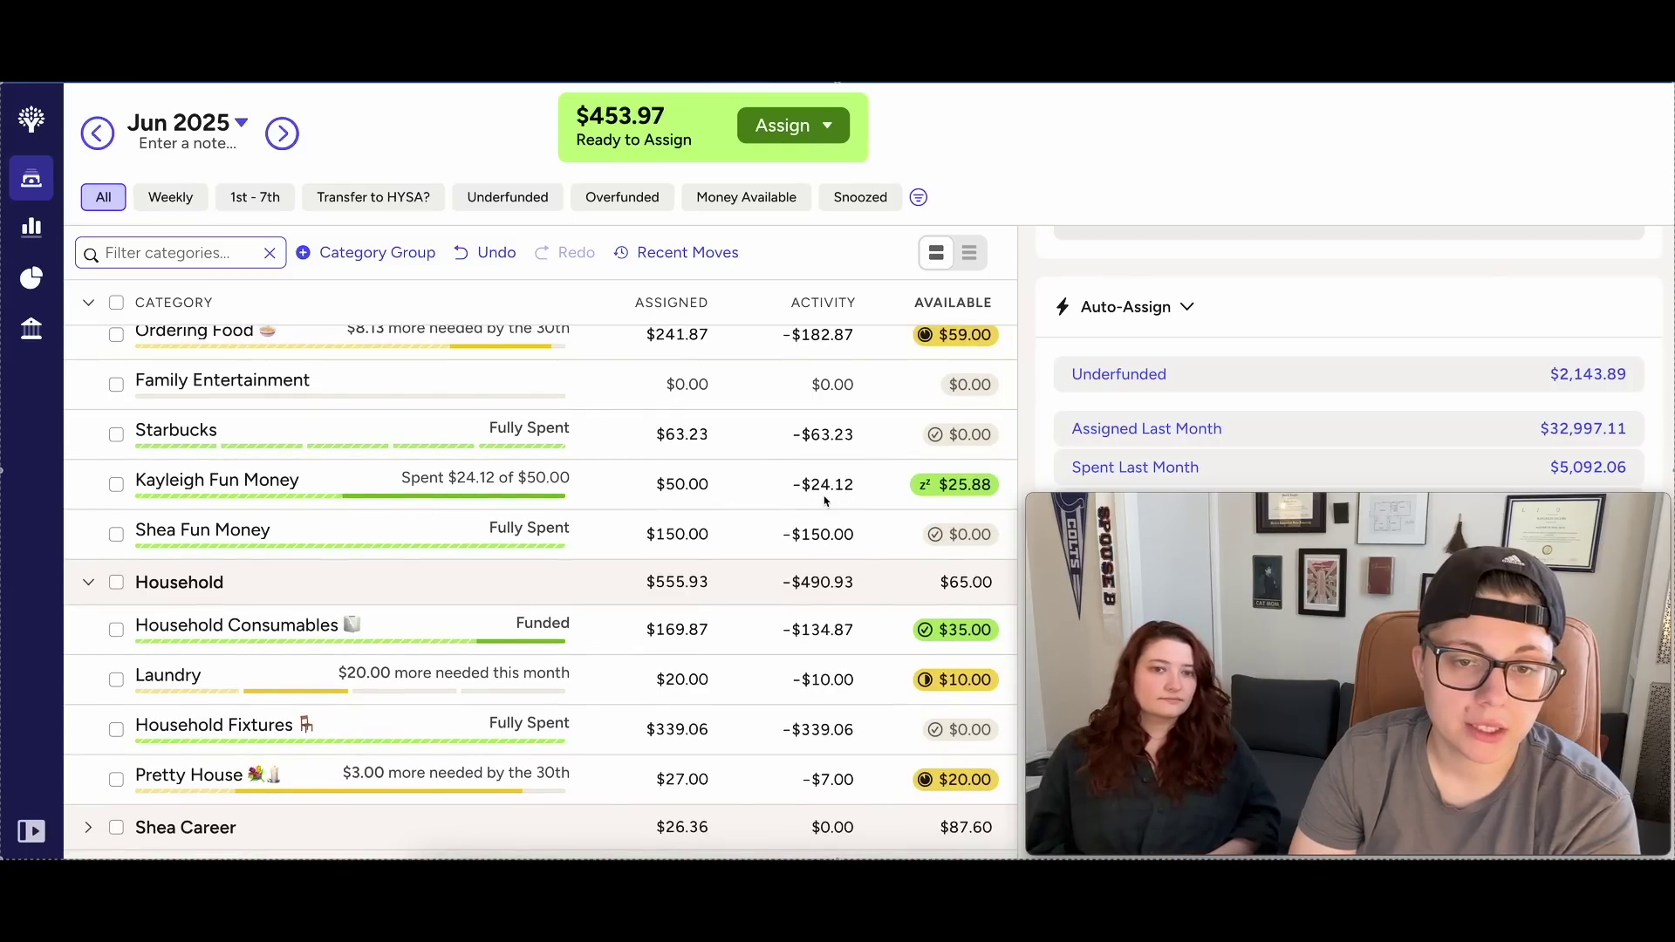
scroll(478, 511, "down", 5)
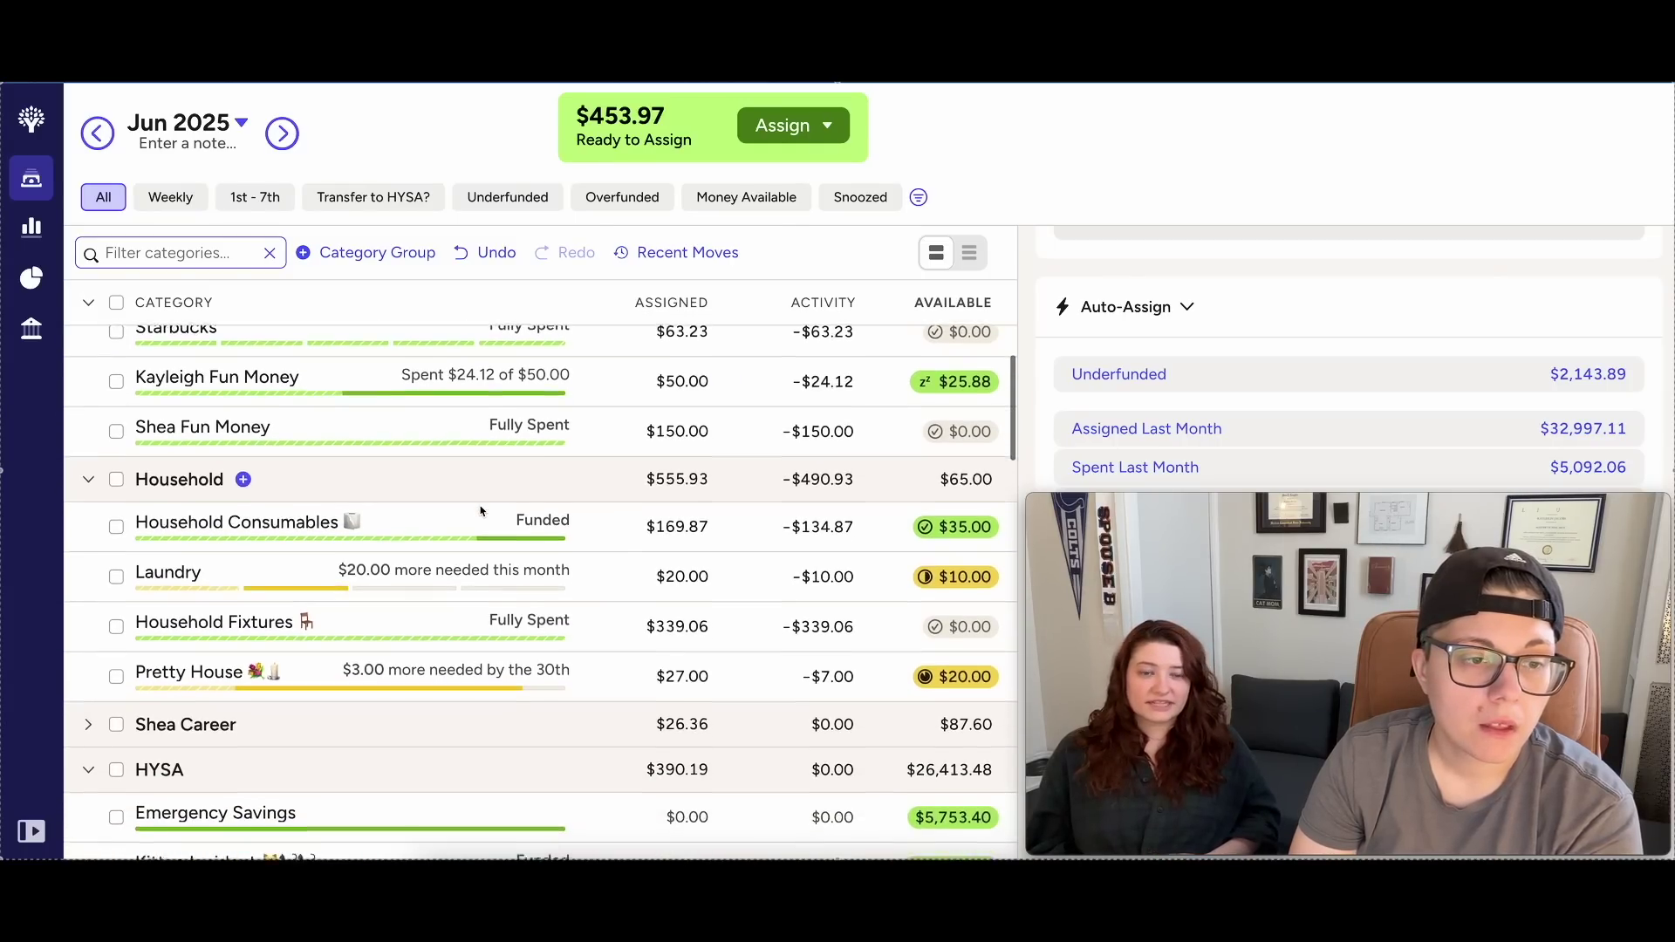
scroll(481, 511, "down", 5)
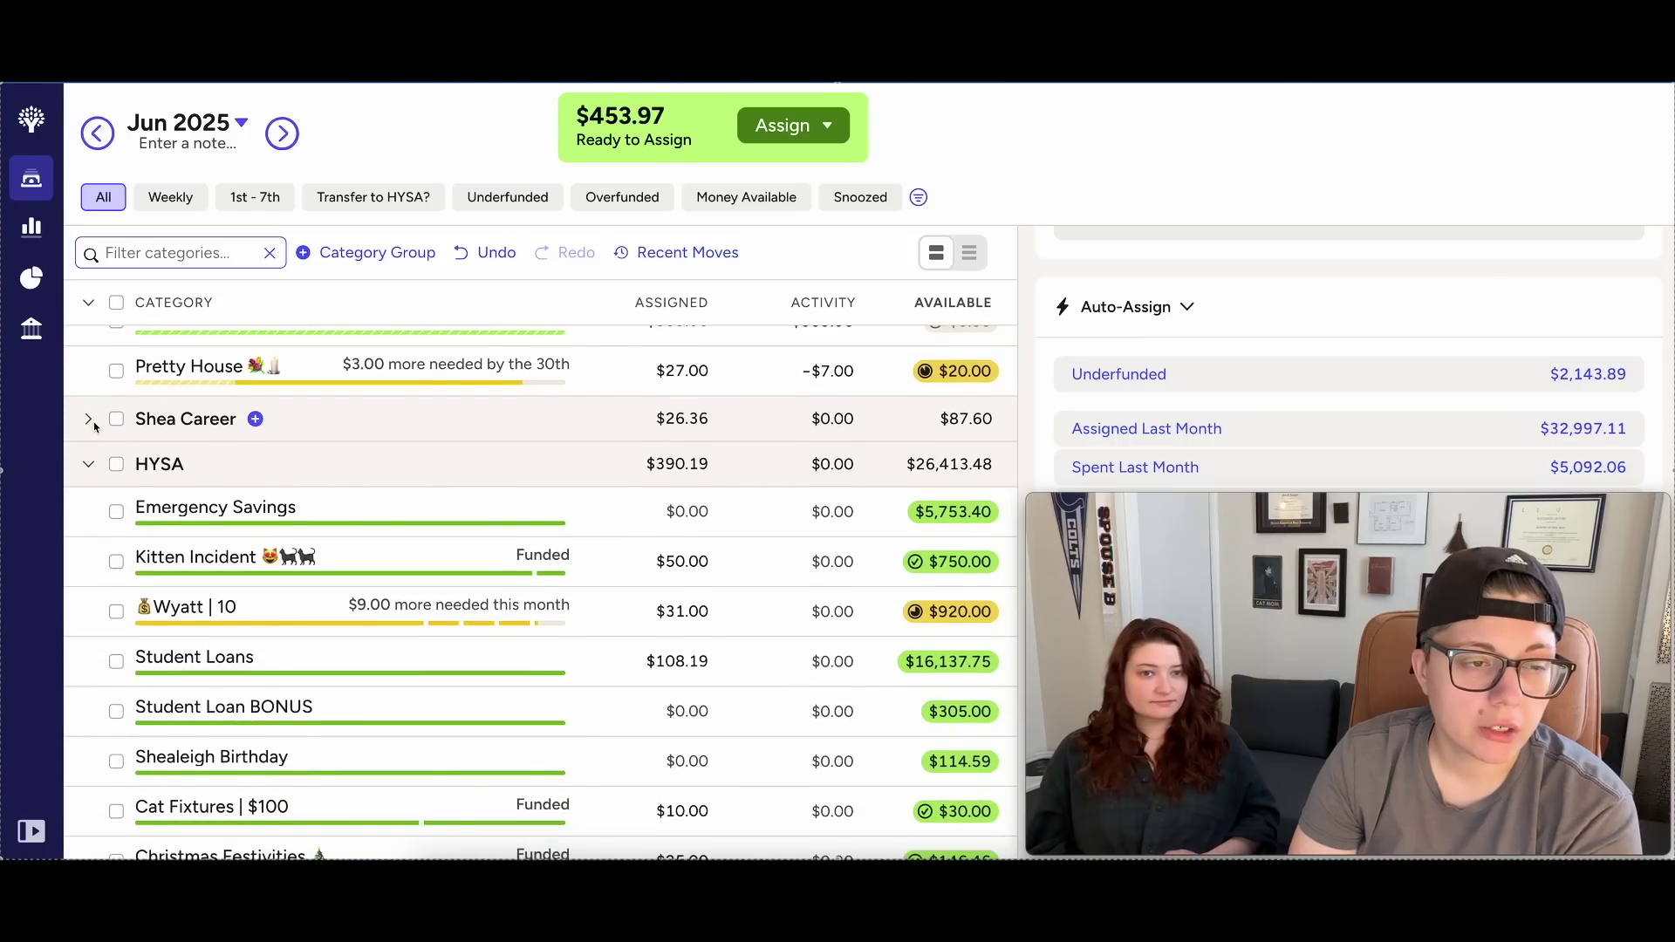
left_click(89, 420)
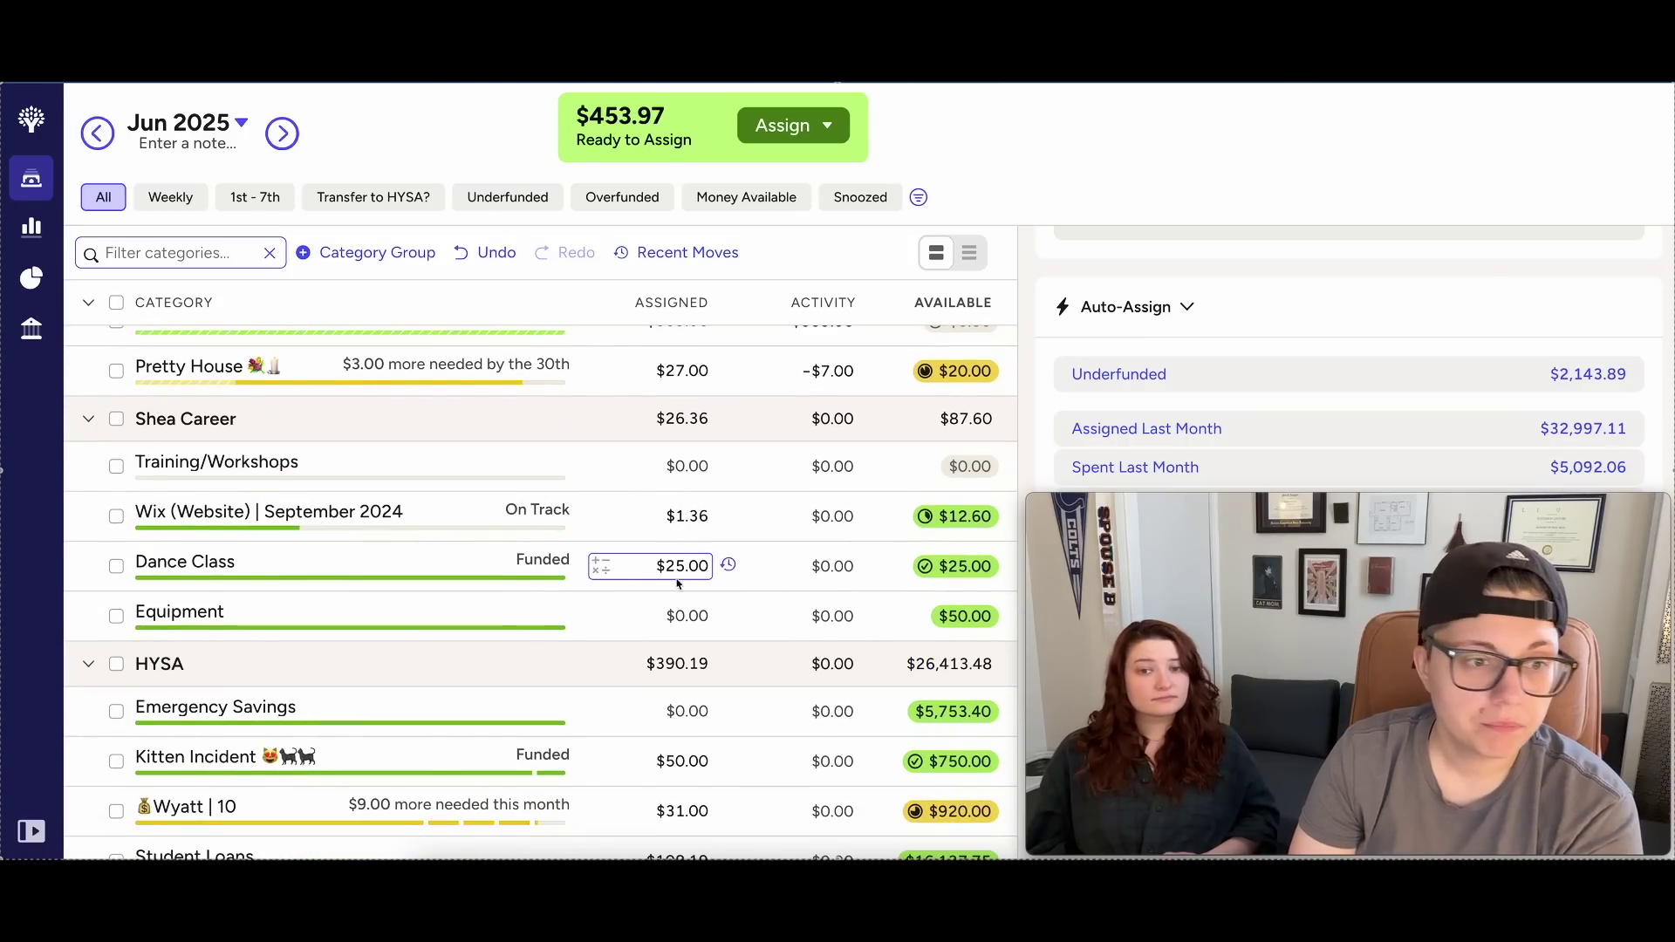
scroll(610, 567, "down", 5)
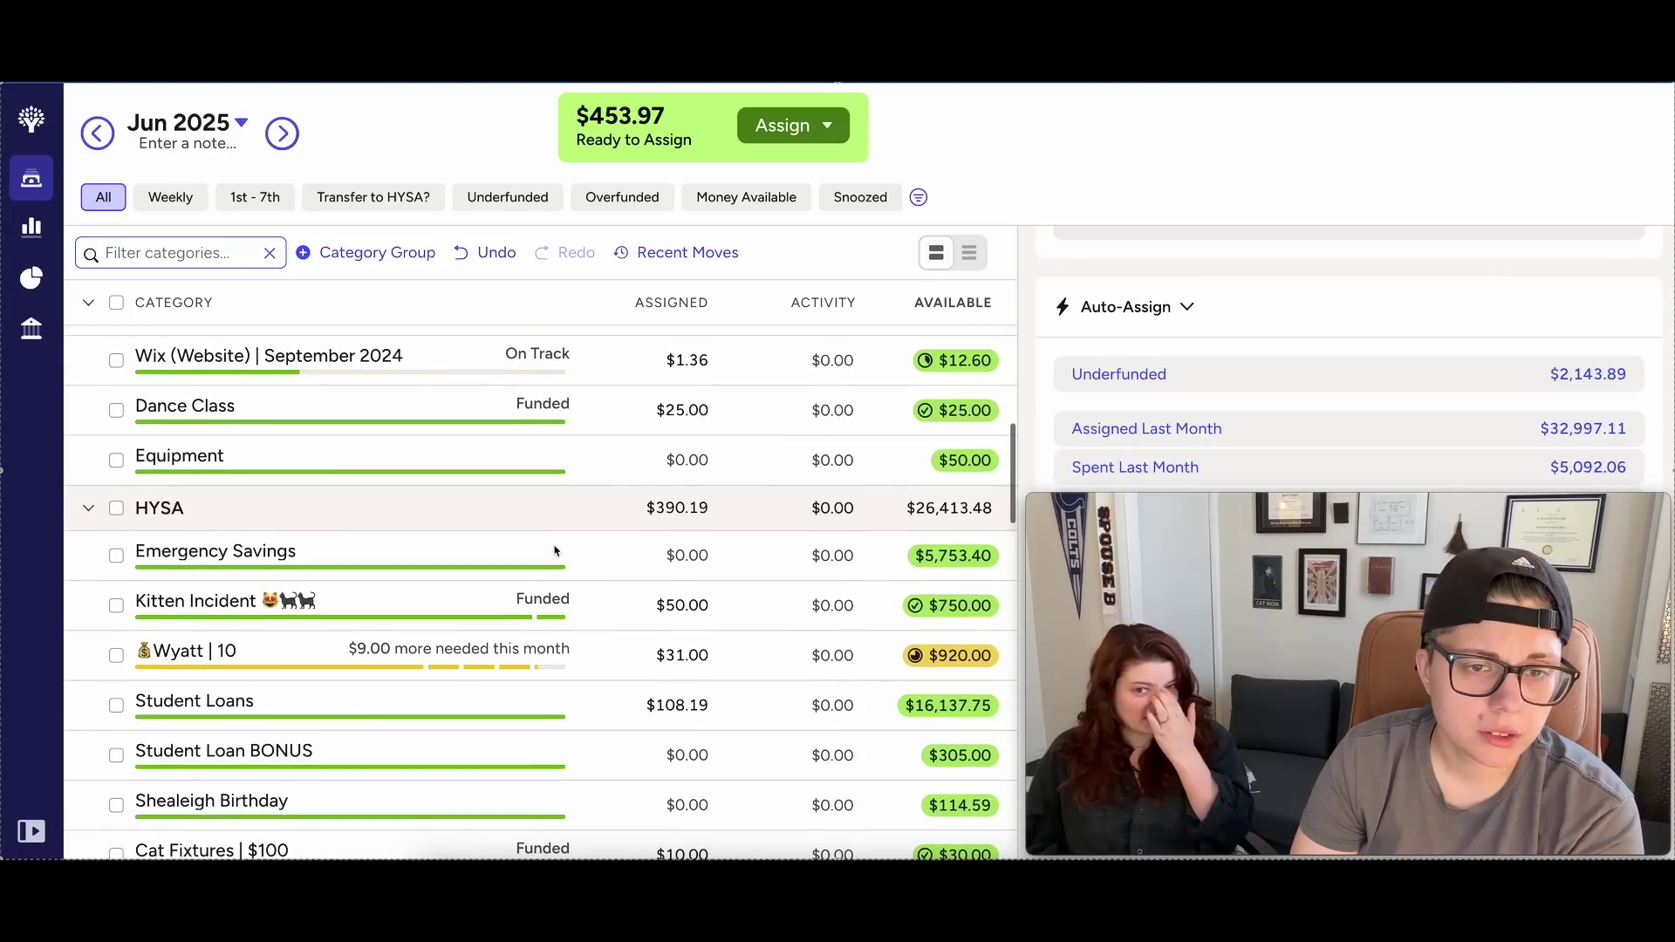
scroll(555, 552, "down", 1)
scroll(556, 551, "up", 1)
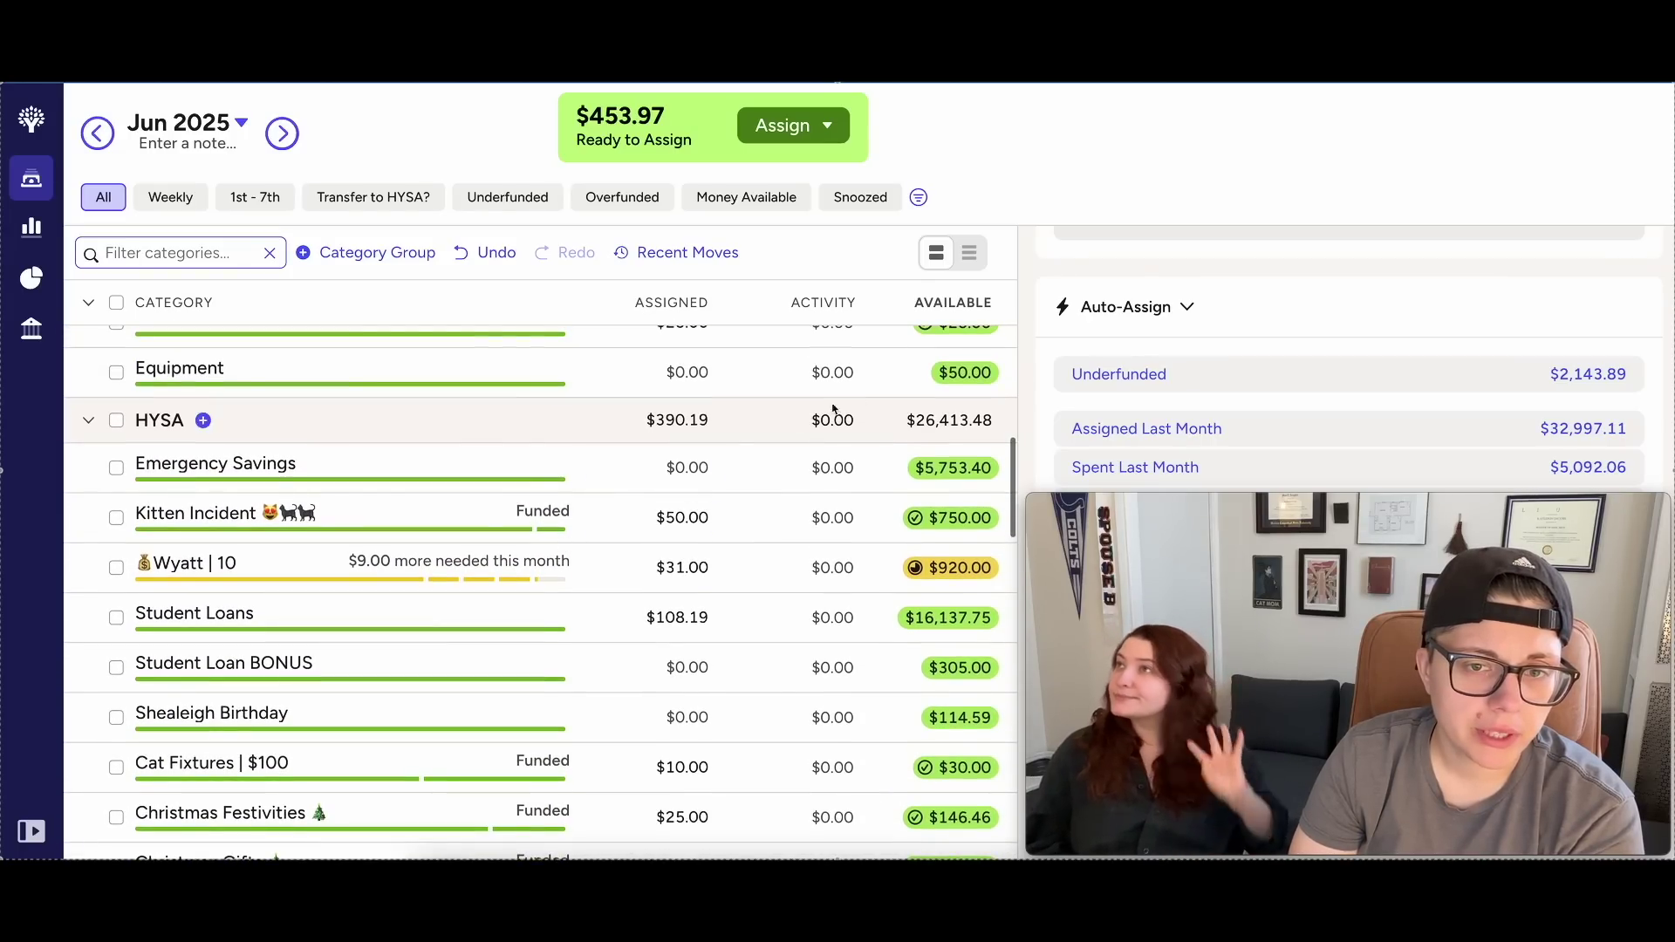
scroll(659, 436, "down", 1)
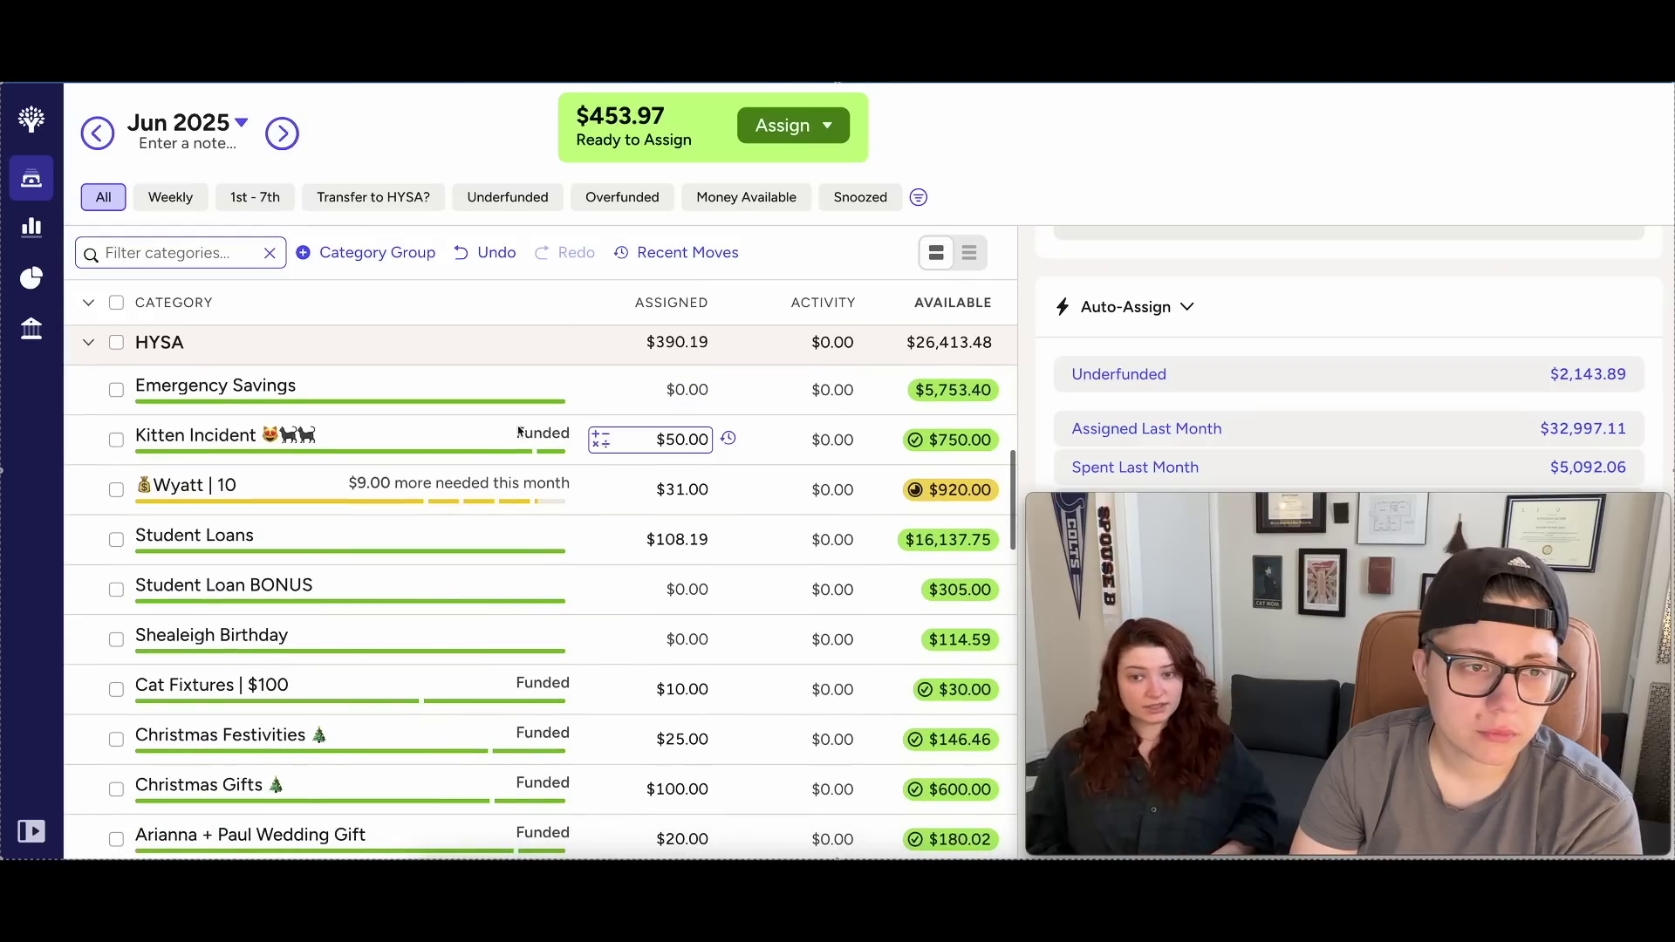
scroll(206, 464, "down", 5)
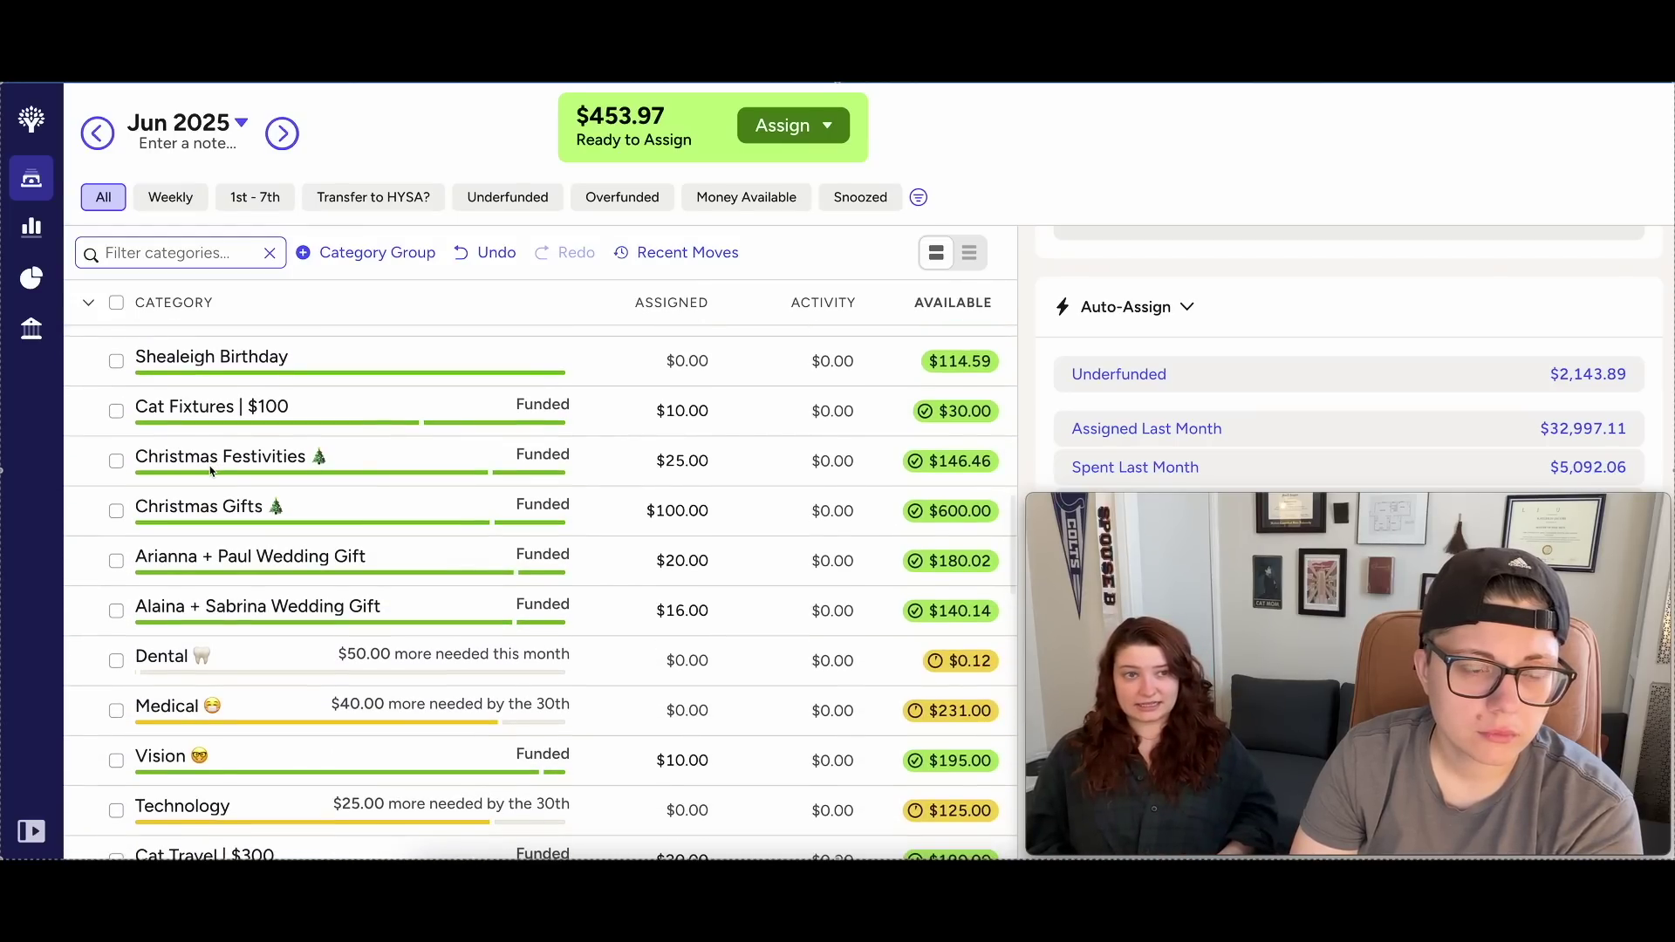
scroll(211, 471, "down", 6)
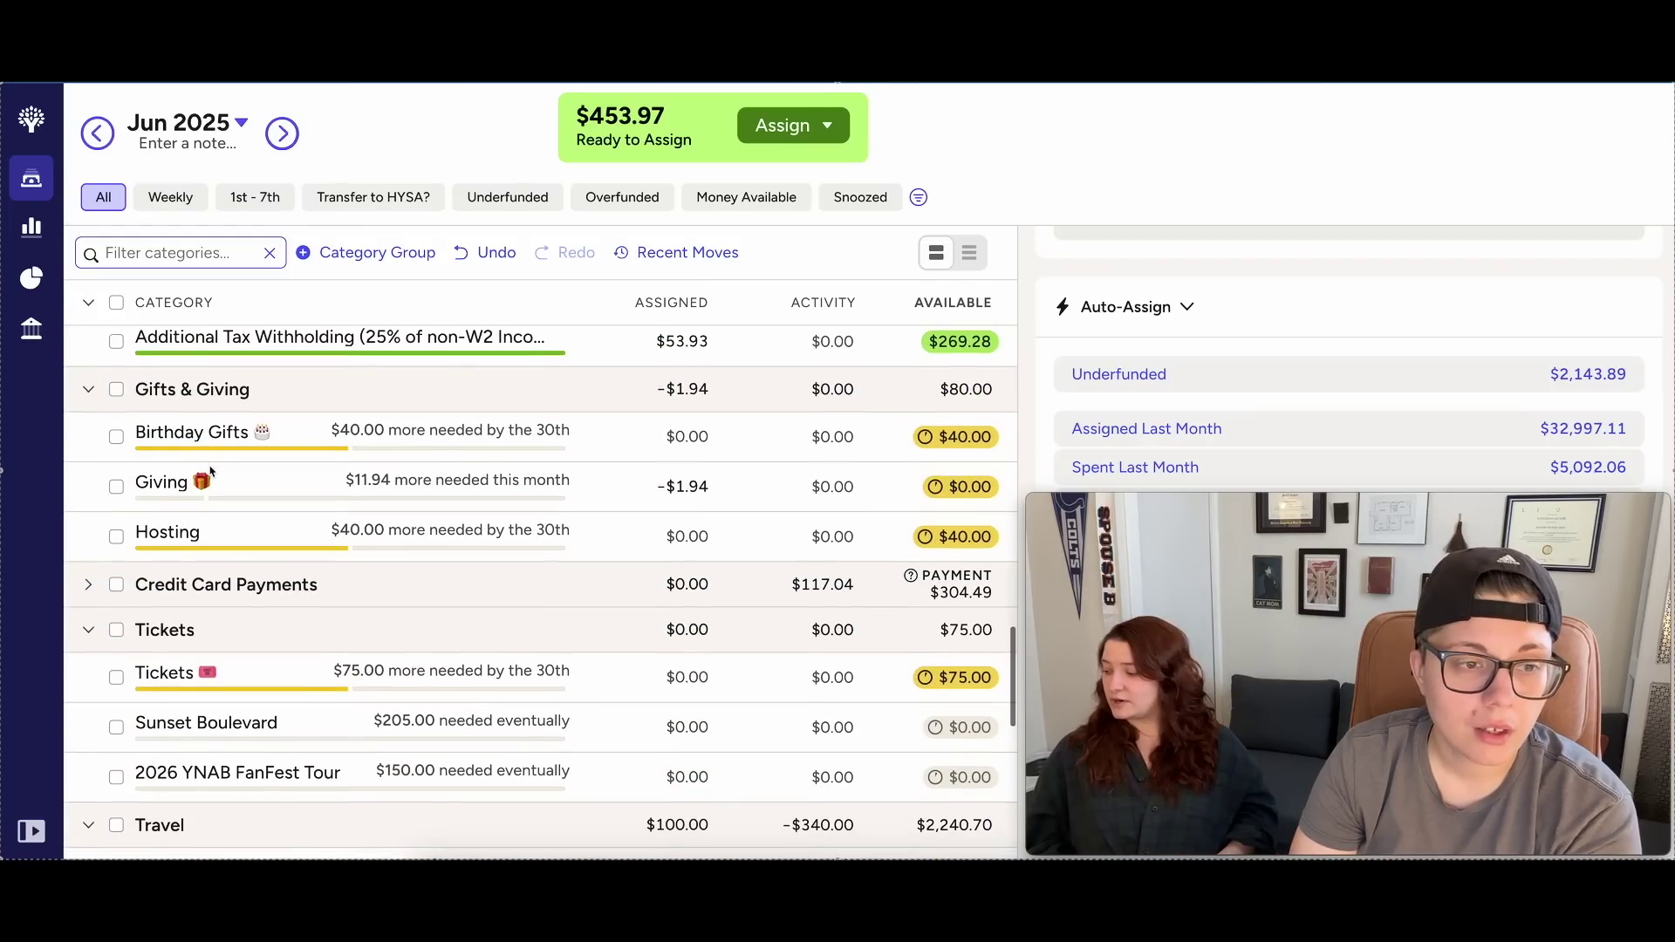
Add 100 to the assigned amount of the Anniversary | June 21 category in the Travel group.
scroll(210, 471, "down", 5)
scroll(211, 471, "up", 3)
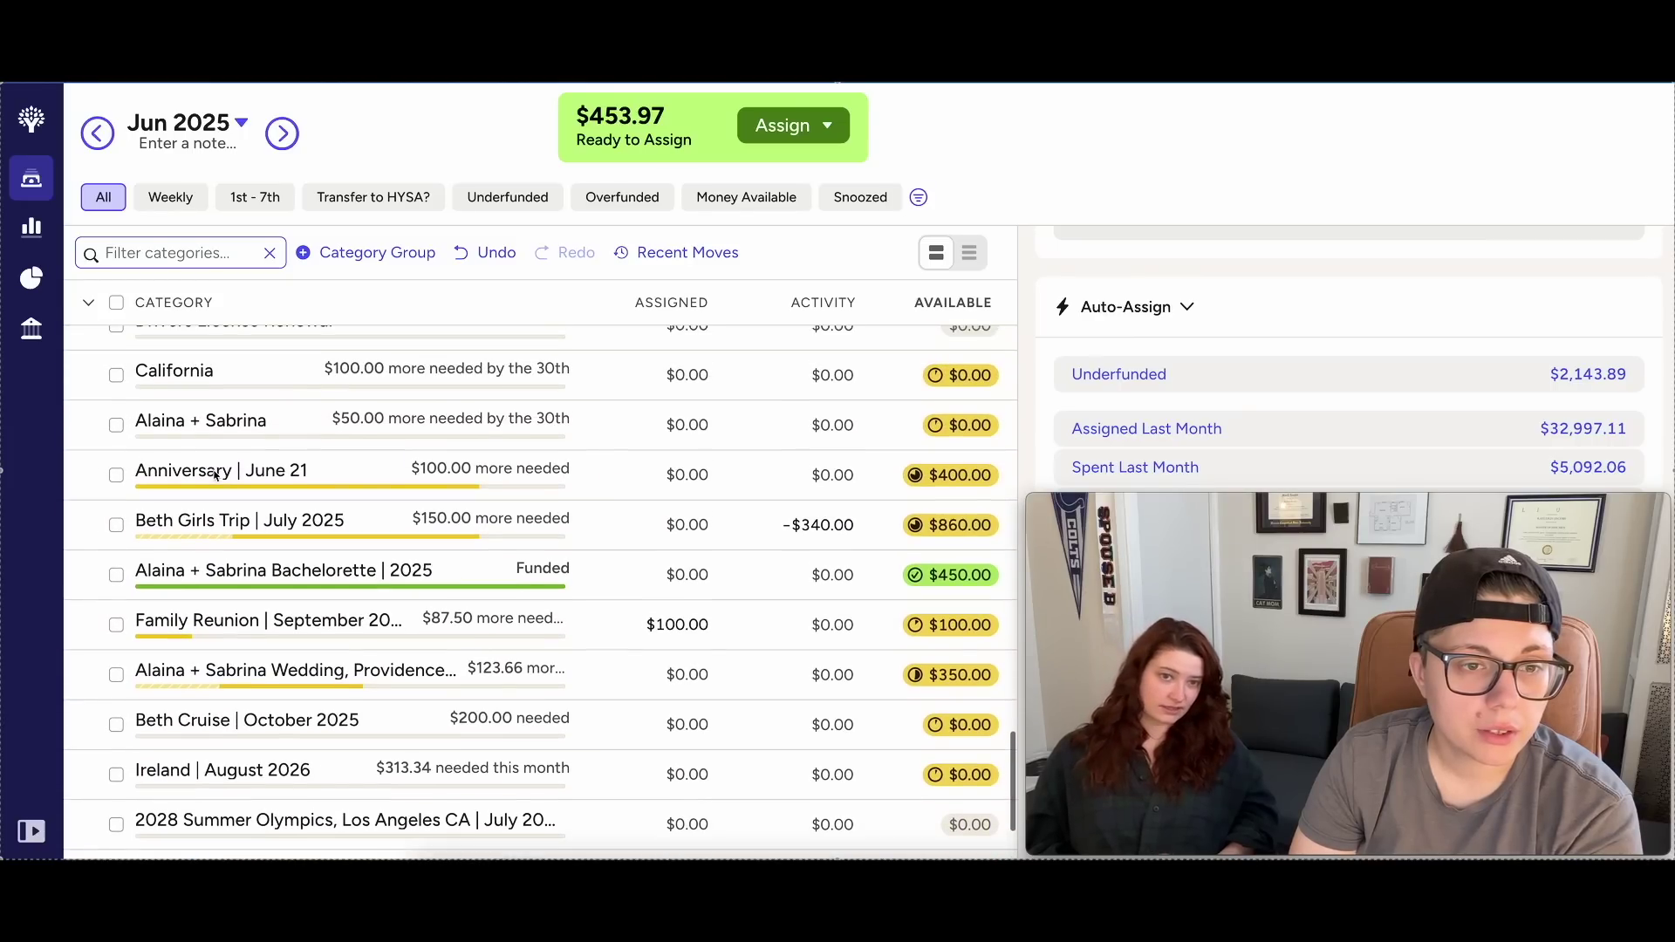
left_click(693, 476)
type("+100")
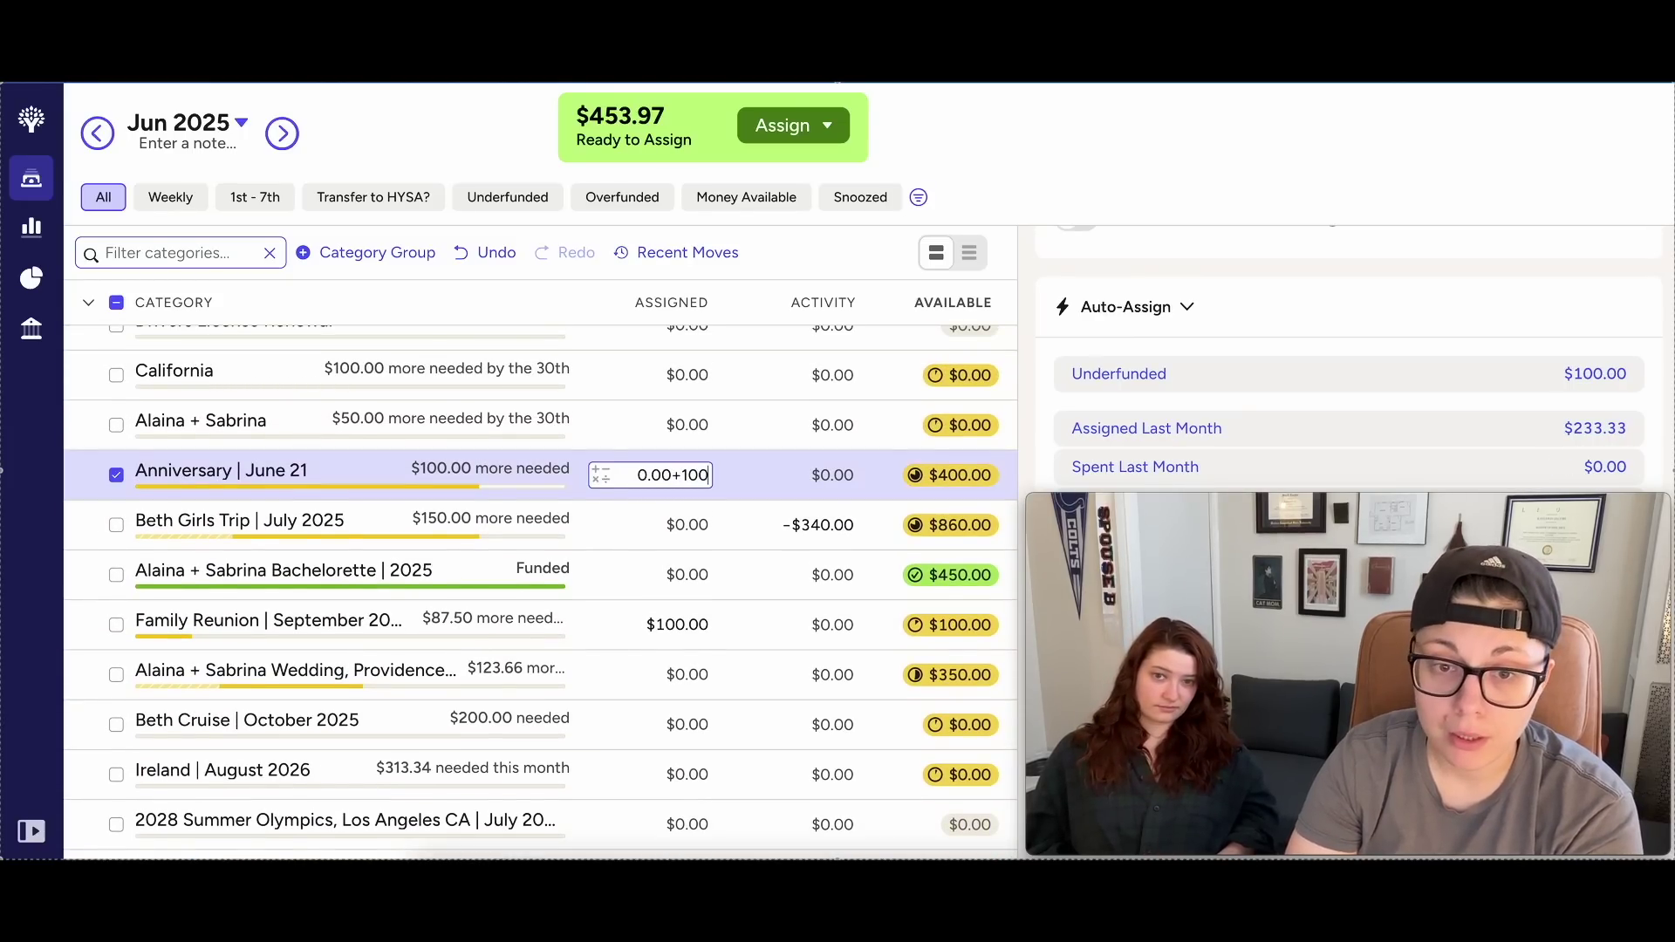
key("Return")
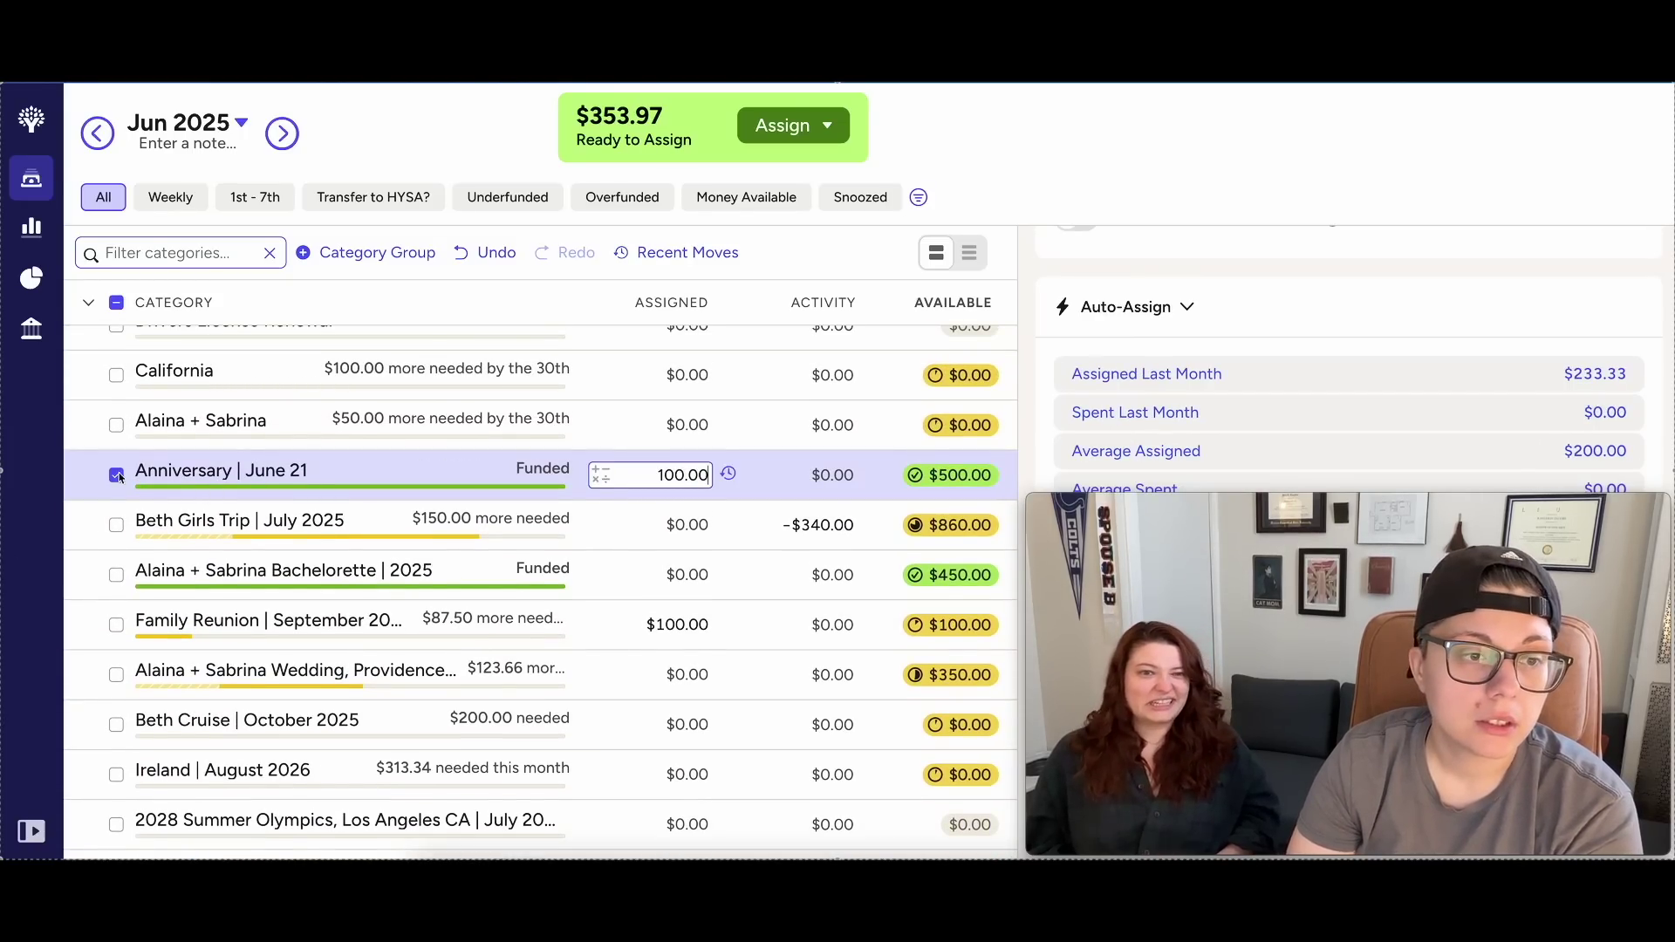
left_click(117, 475)
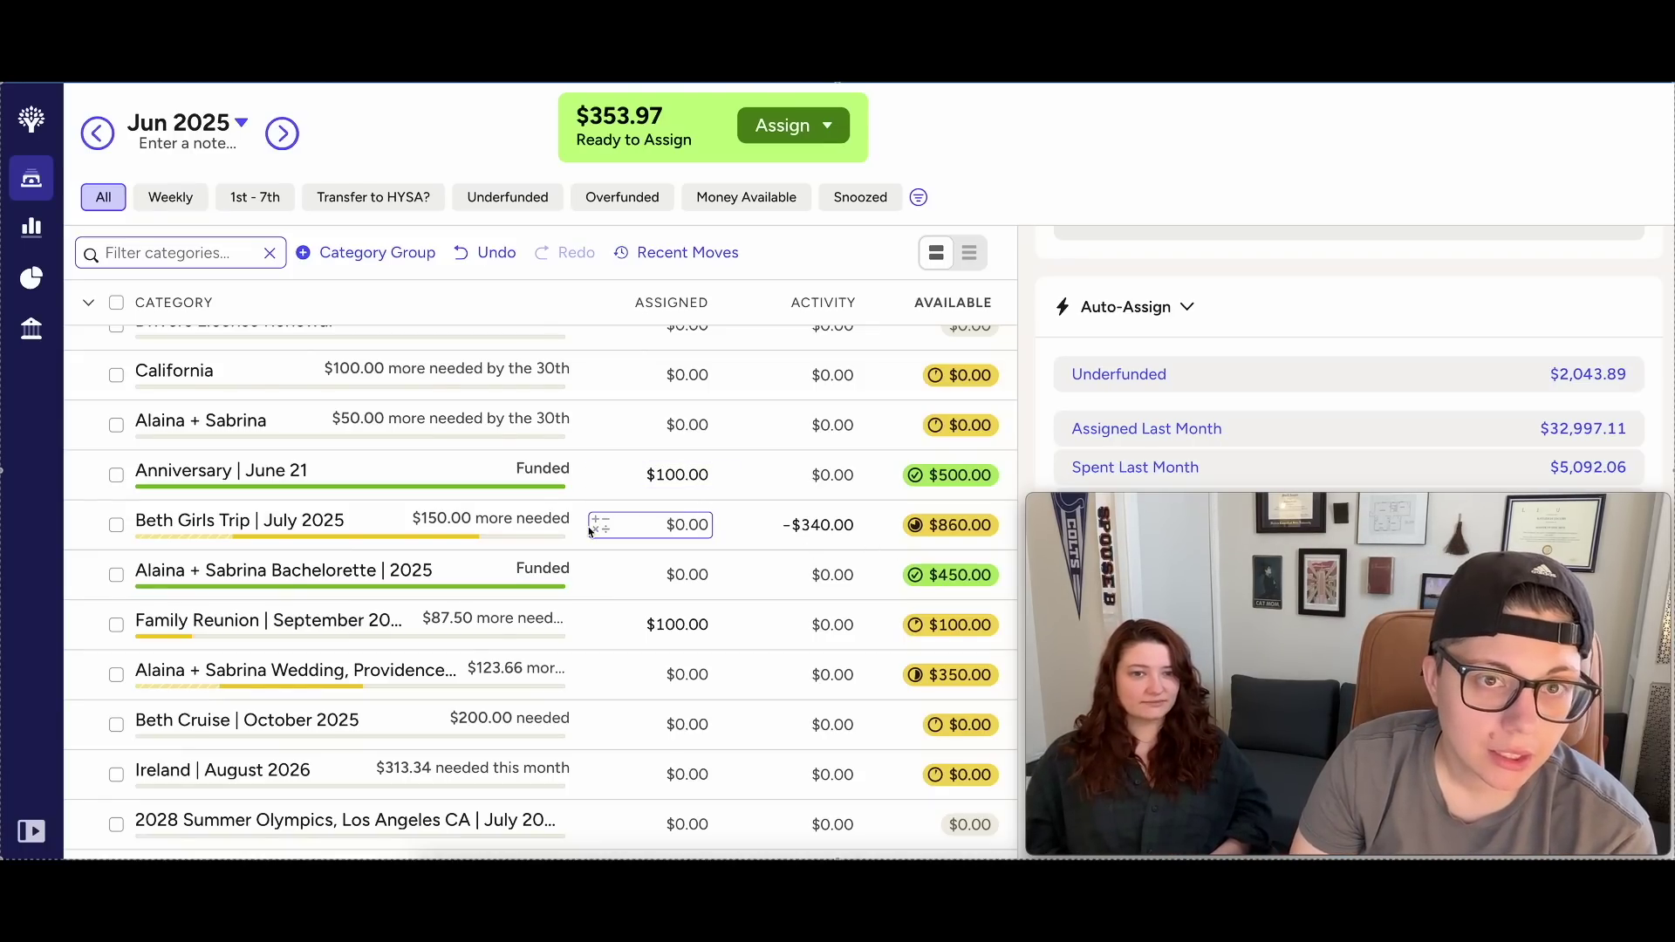
Auto-assign the underfunded amount to the Date Night category in the Life group.
scroll(586, 536, "down", 2)
scroll(586, 536, "up", 3)
scroll(587, 535, "down", 3)
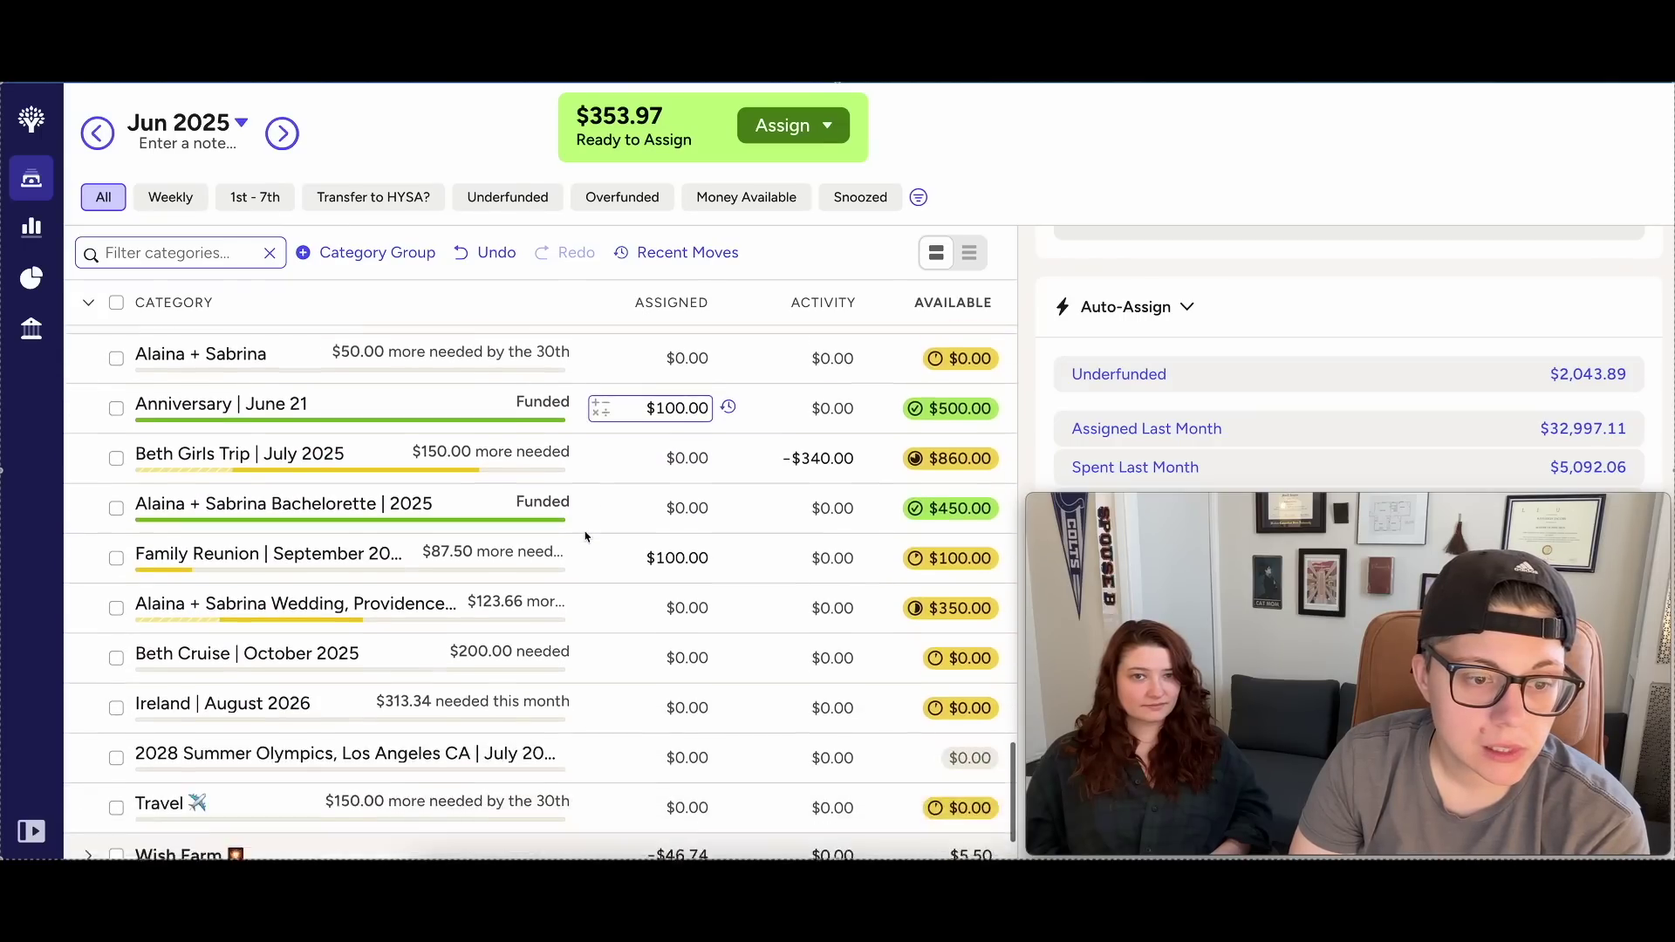
scroll(586, 536, "up", 10)
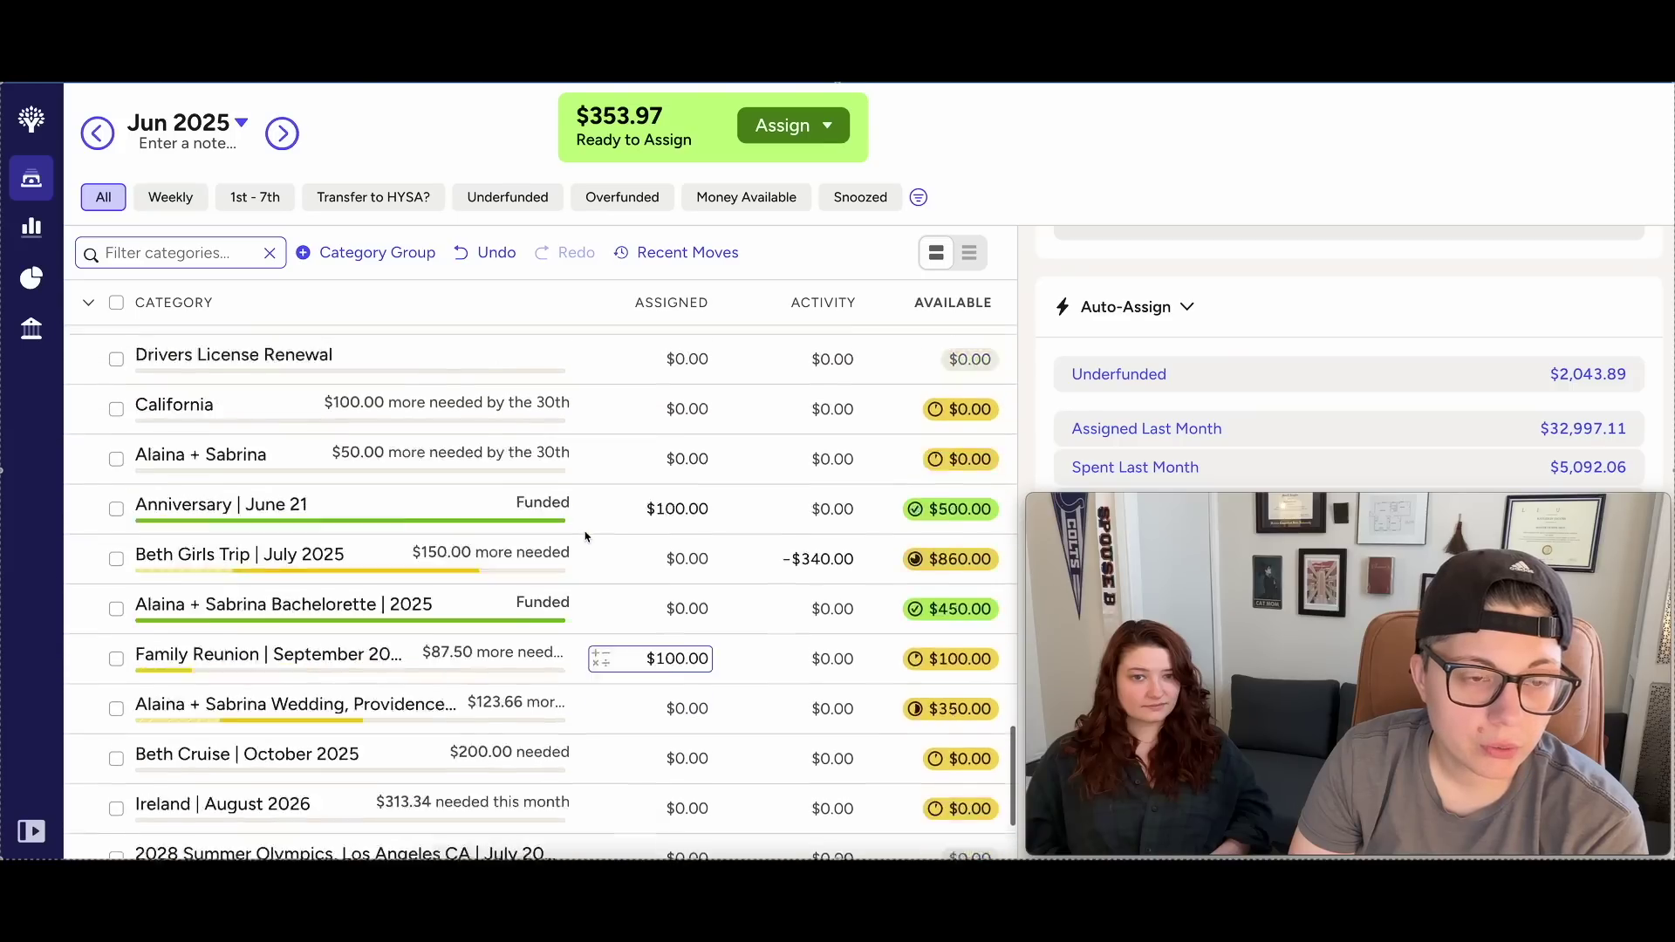
scroll(586, 536, "up", 15)
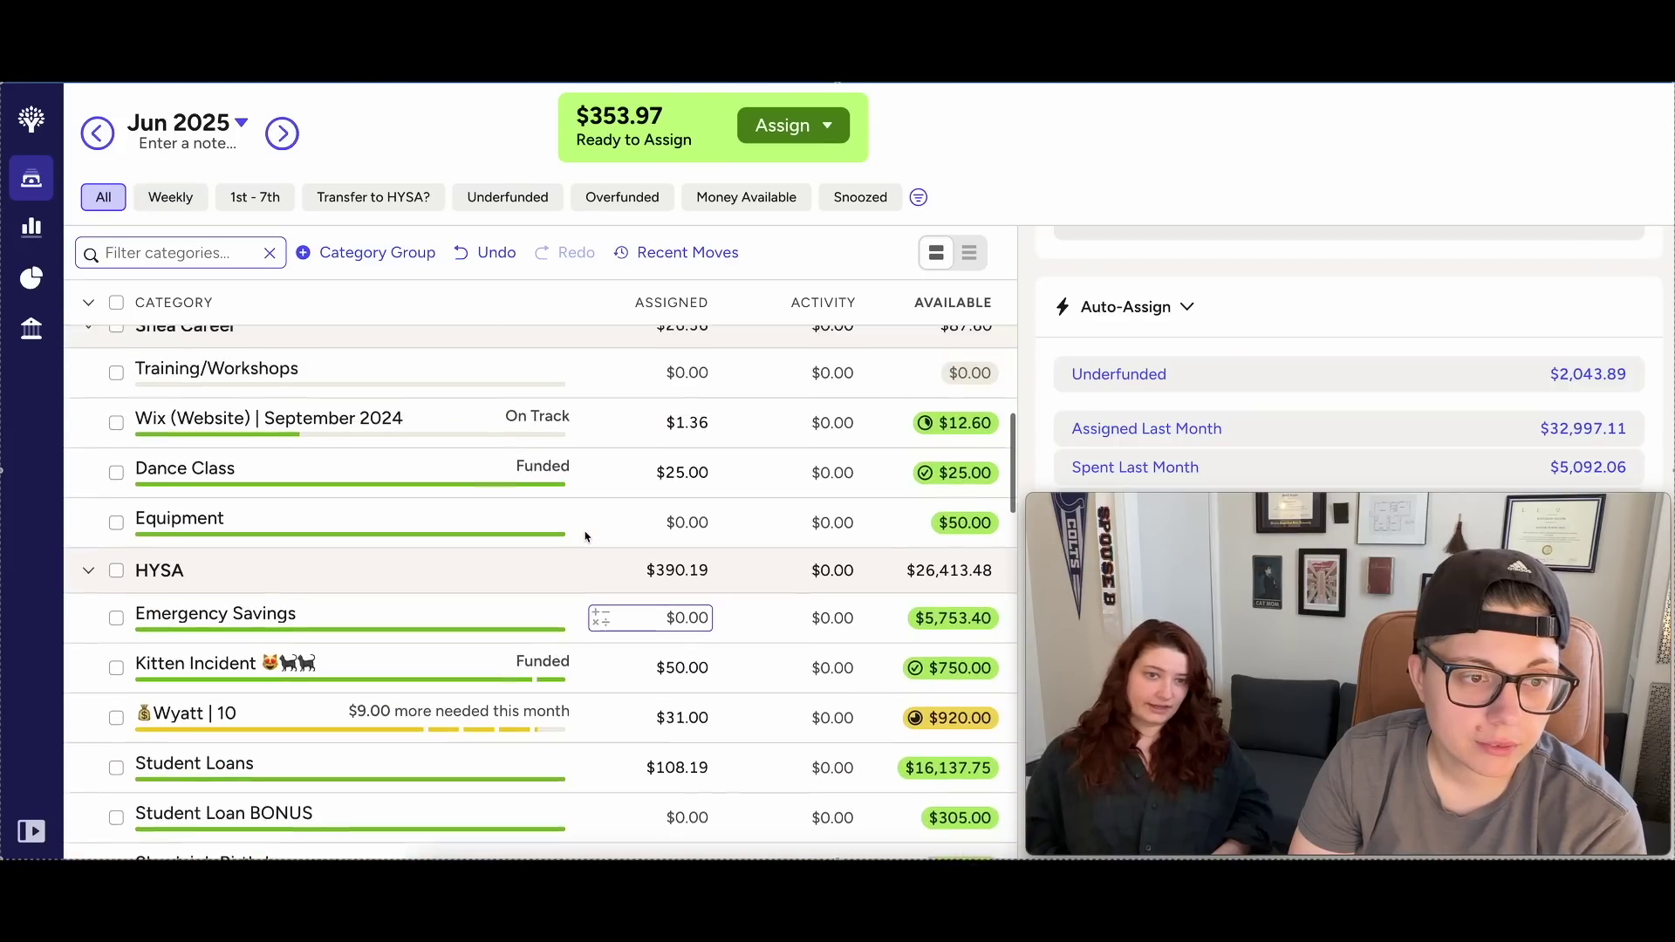
scroll(586, 536, "up", 5)
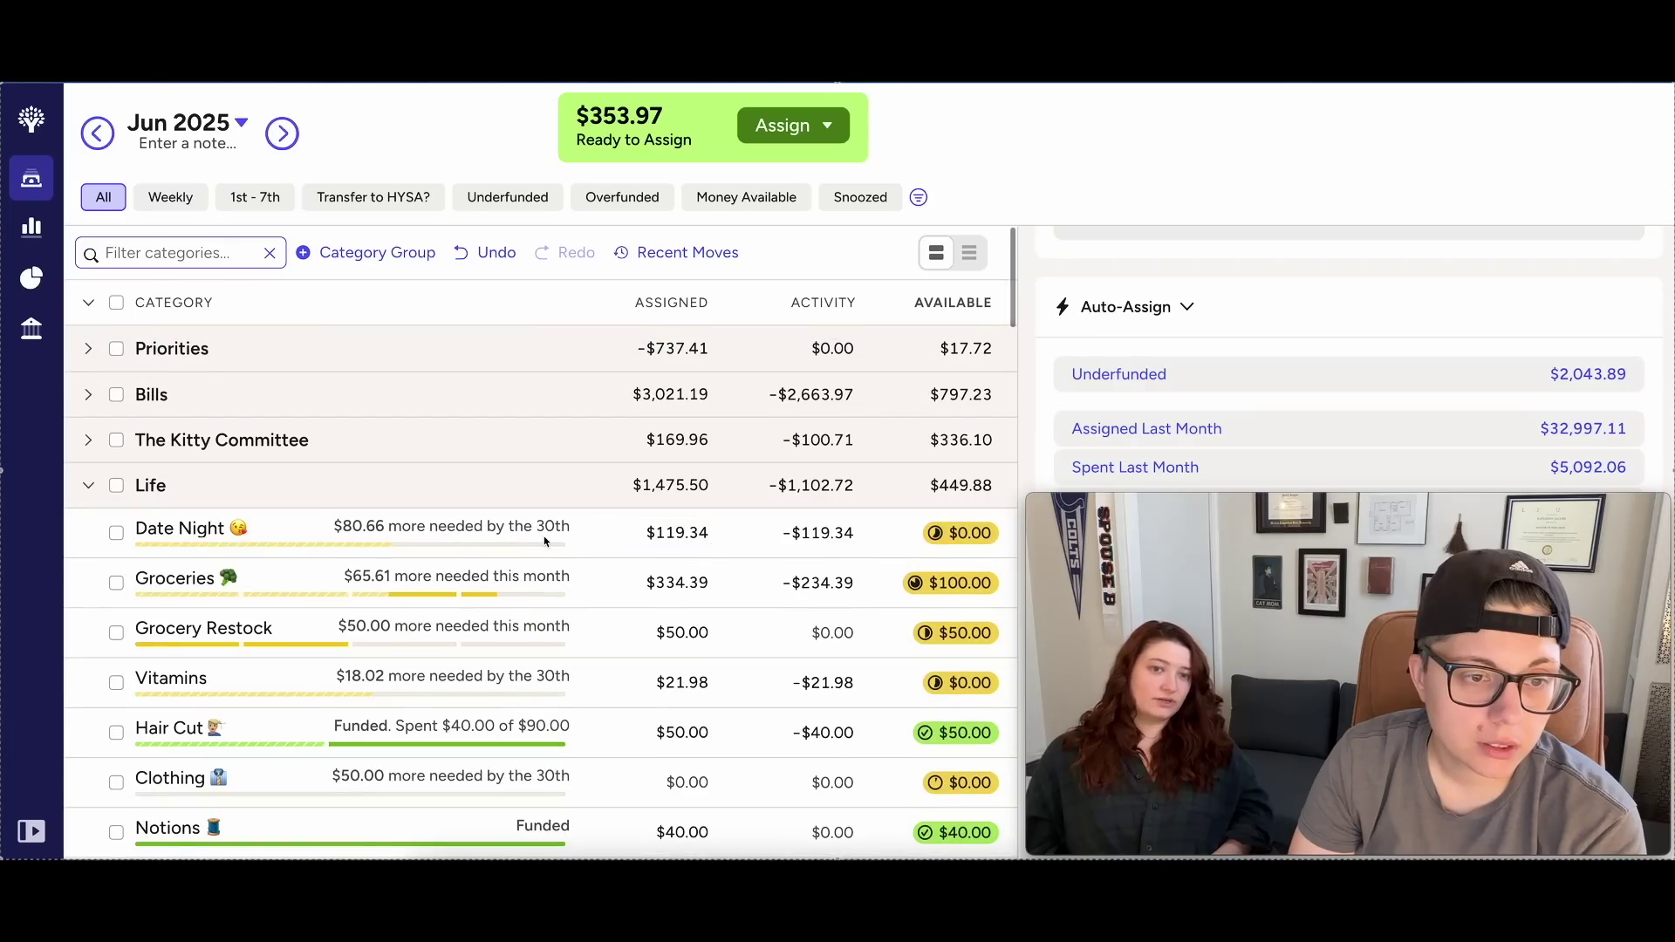
left_click(117, 536)
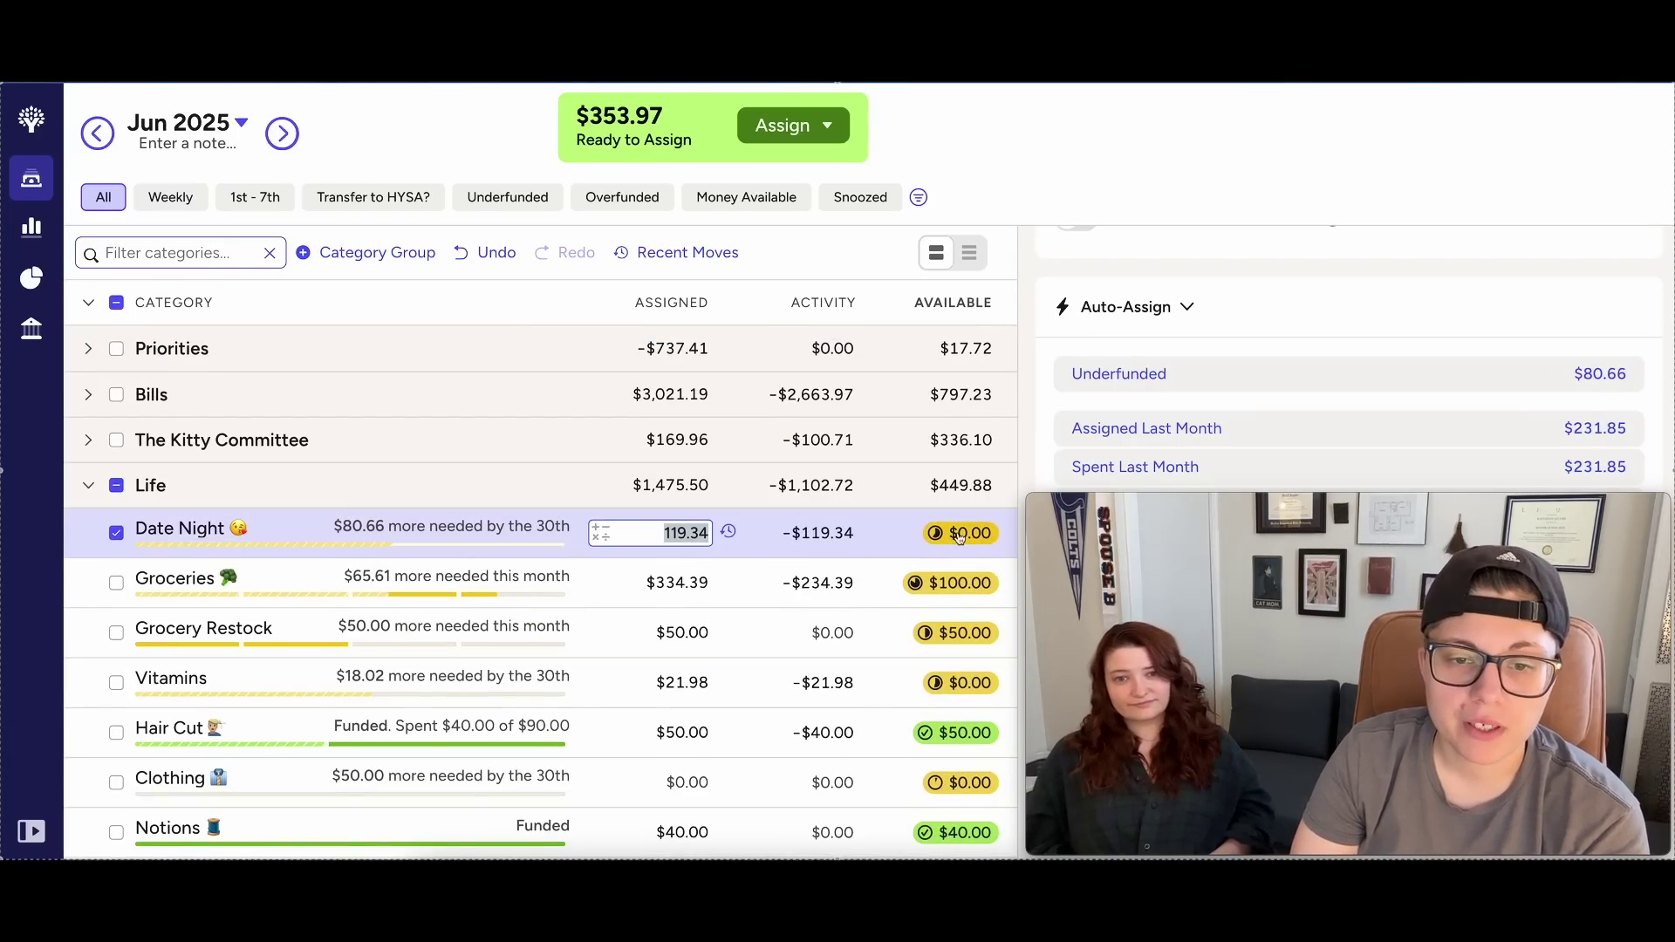
left_click(1398, 377)
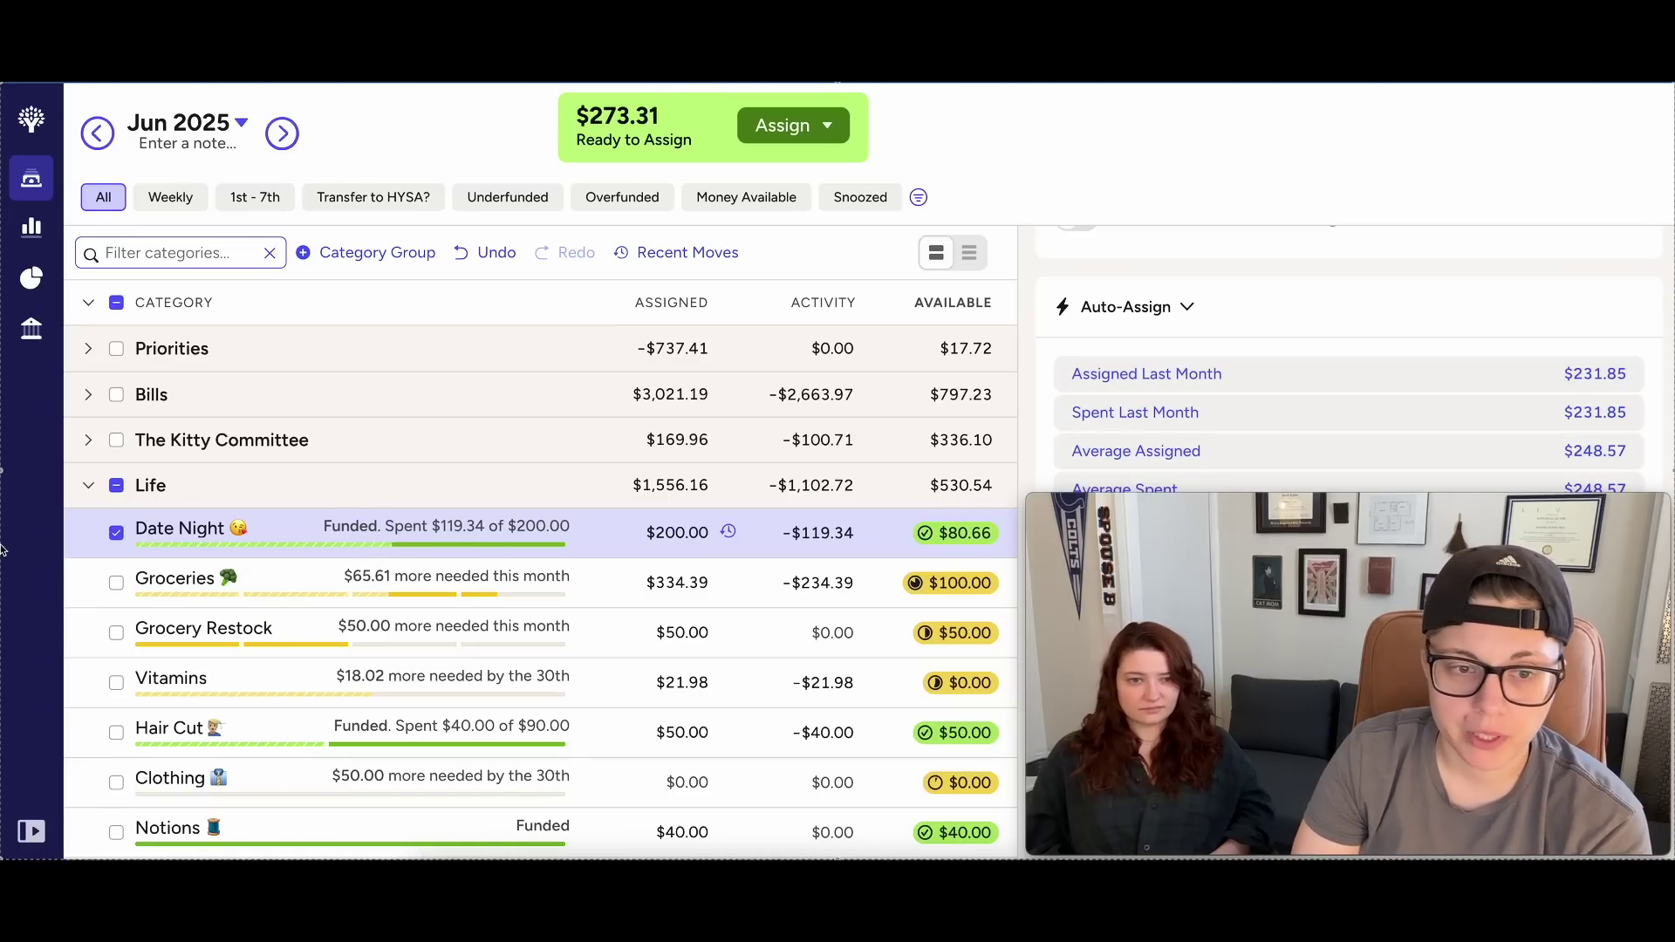
left_click(116, 533)
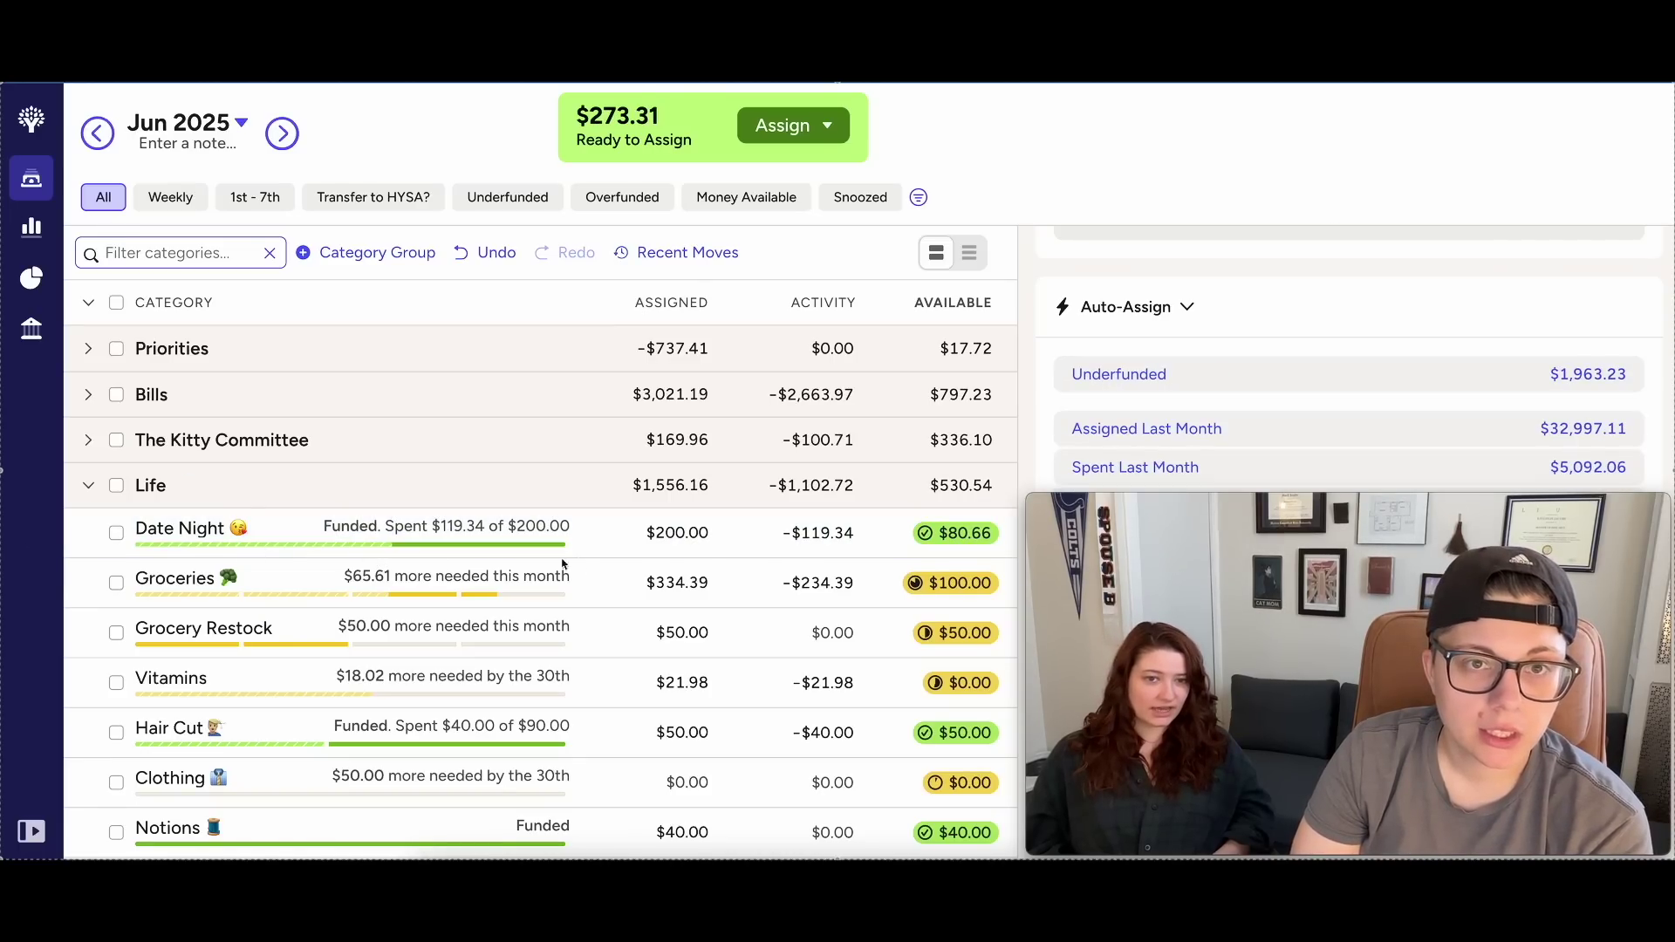
Add 4.34 to the assigned amount of the Date Night category and deselect the category.
left_click(660, 536)
type("+4")
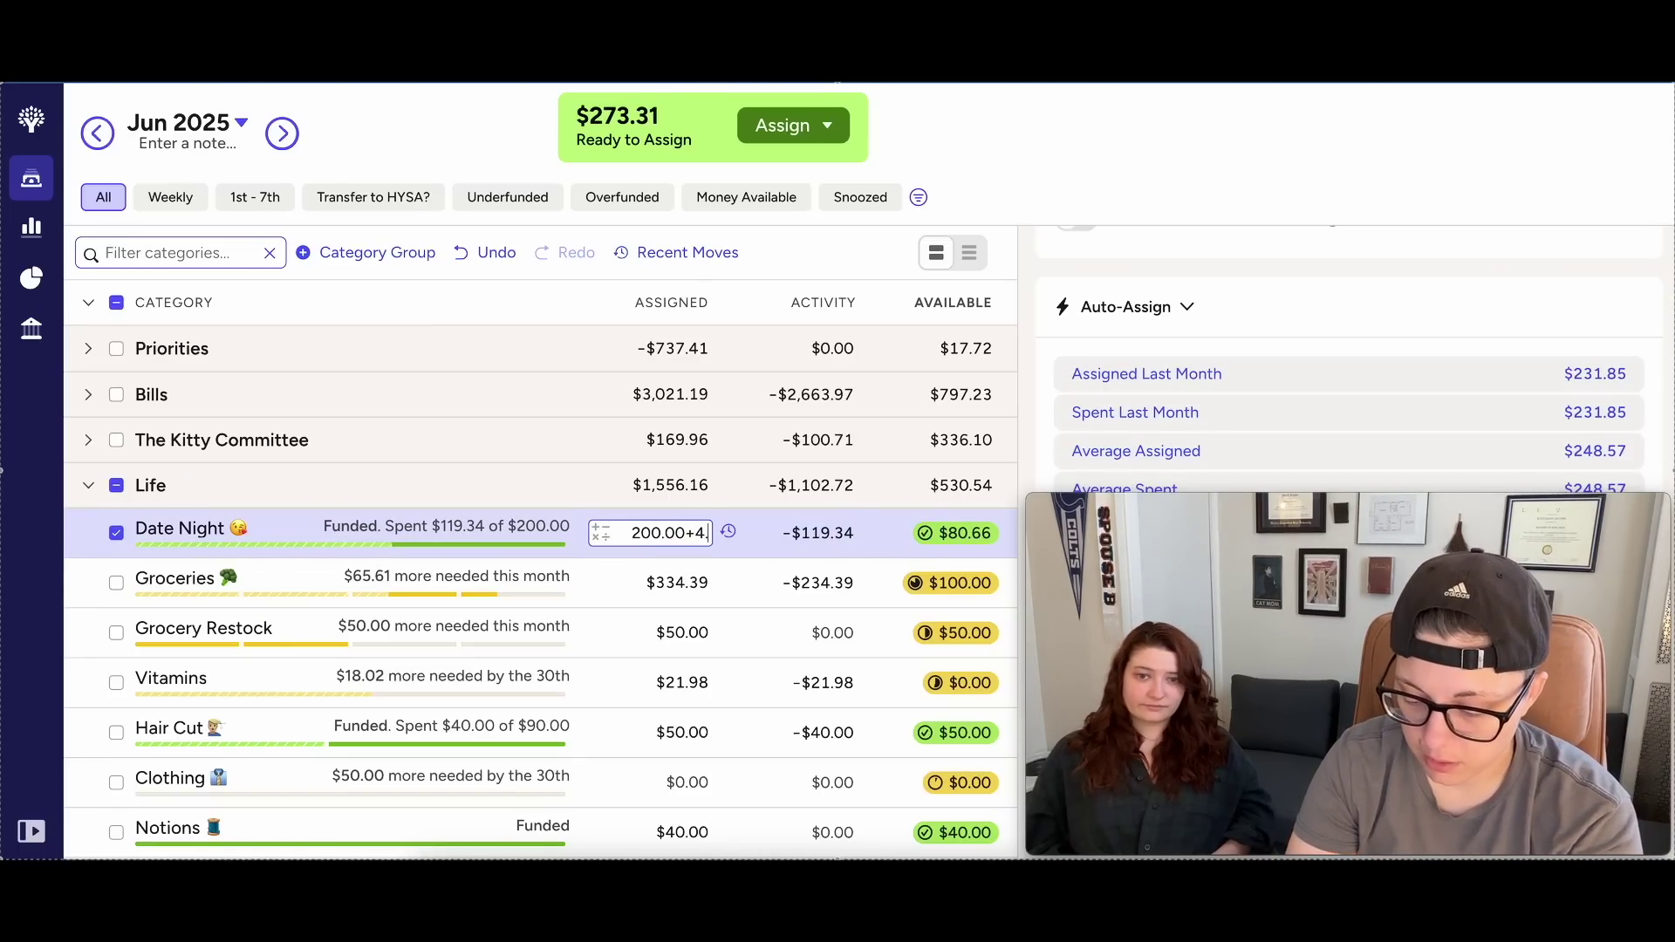
type(".3")
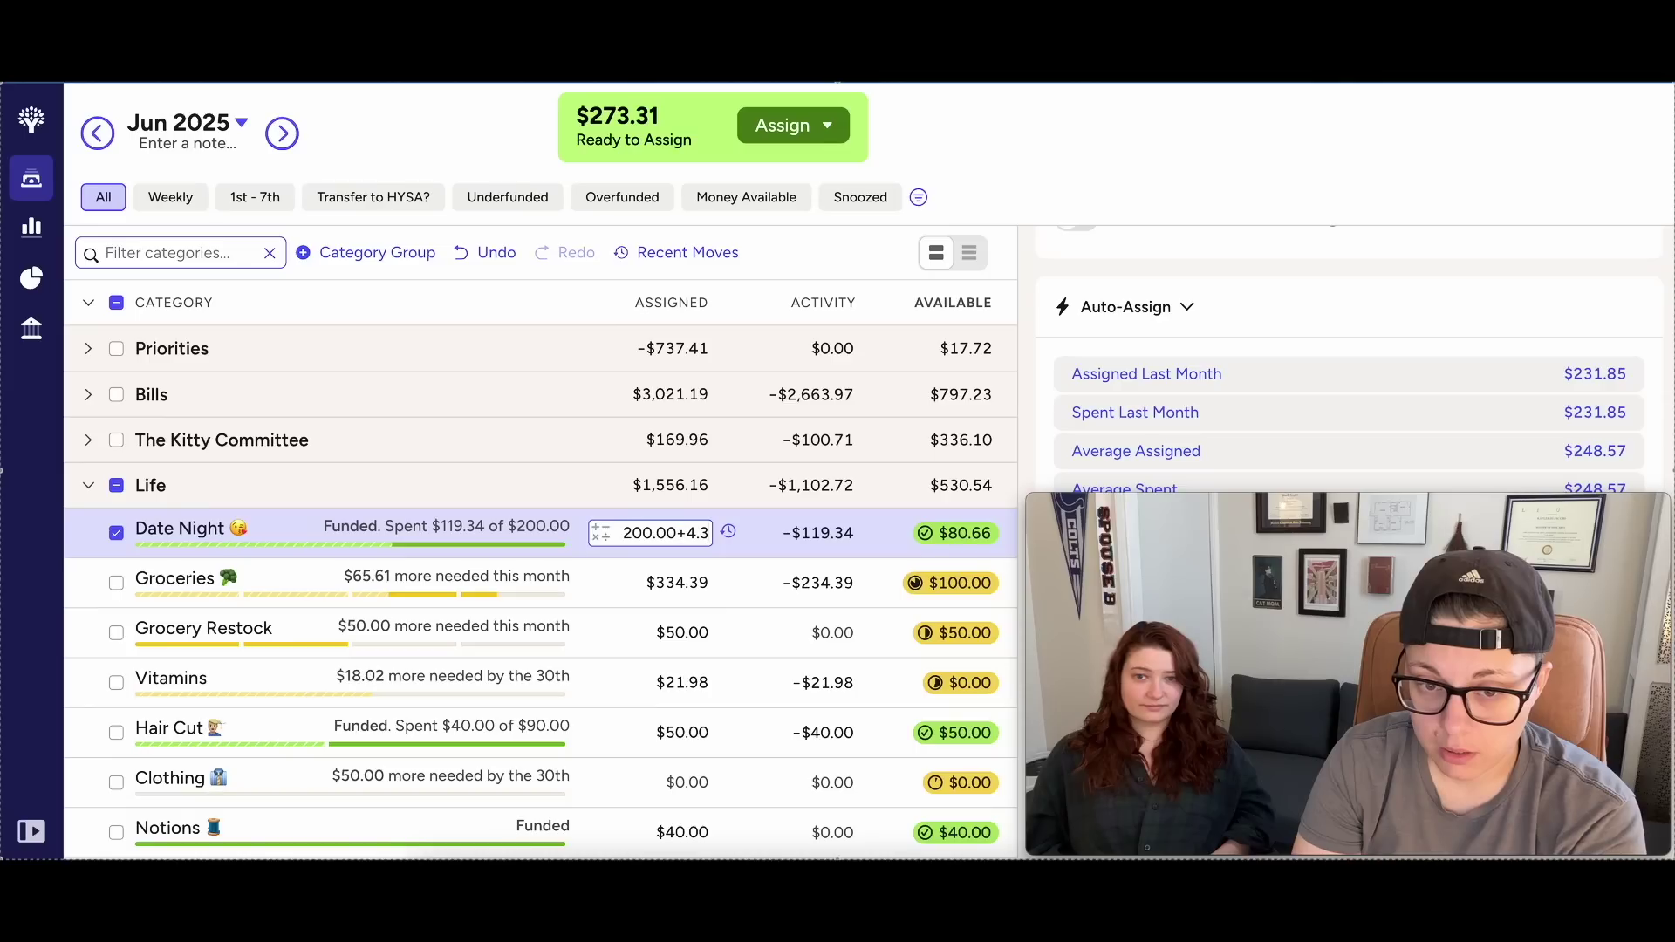
type("4")
key("Return")
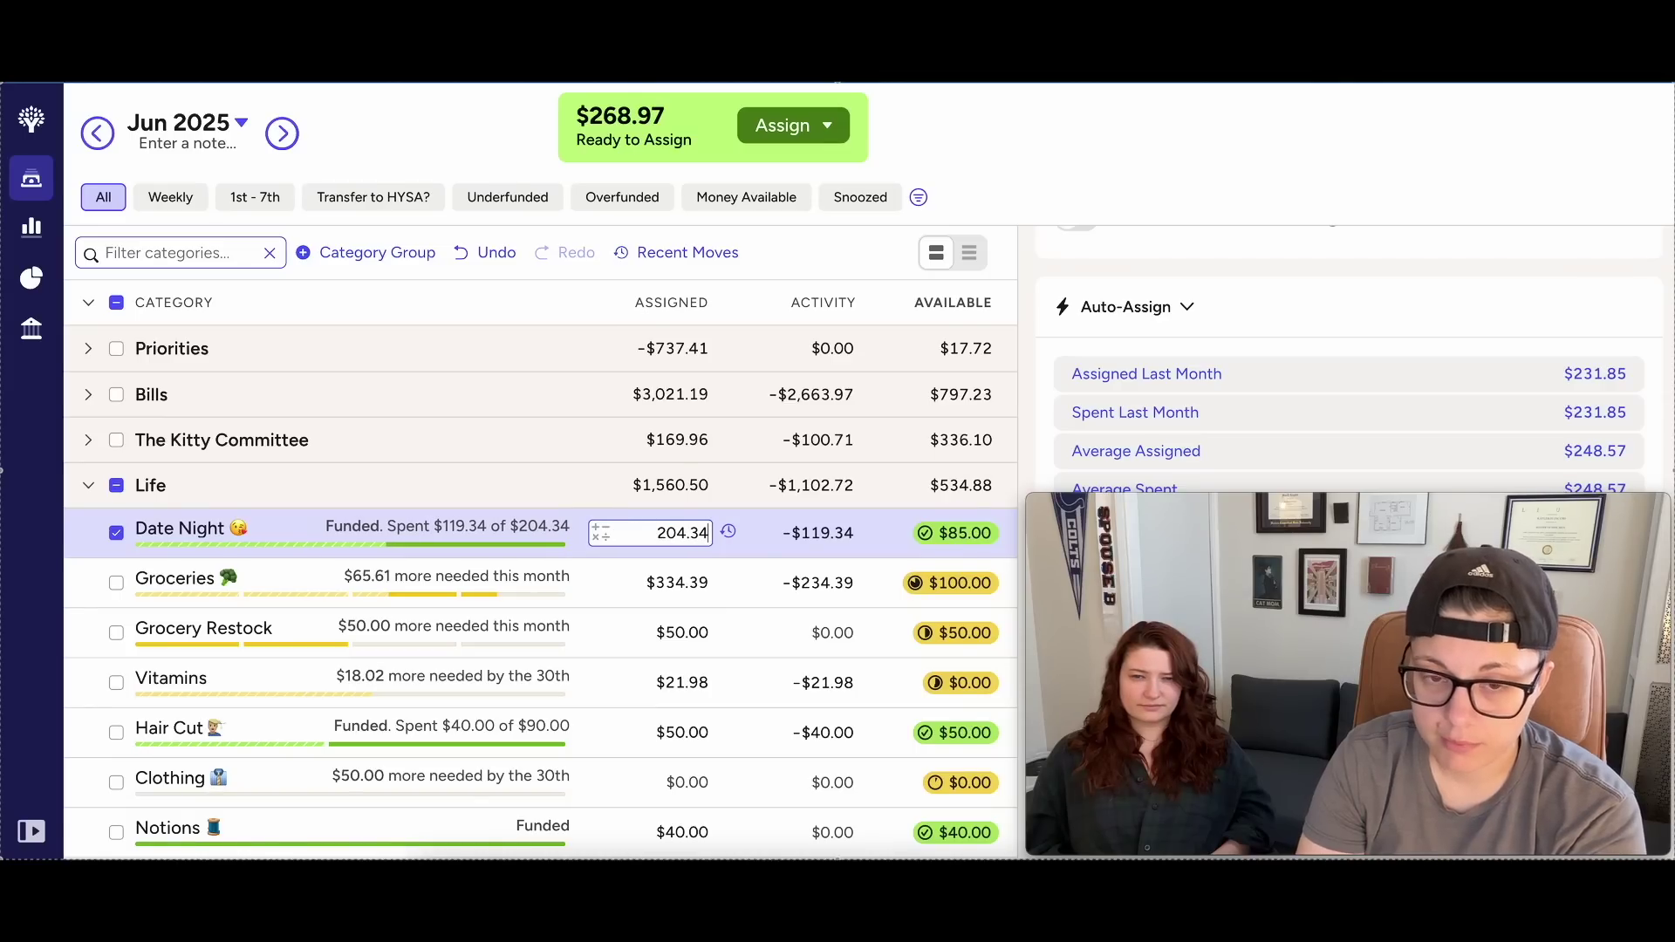
key("Escape")
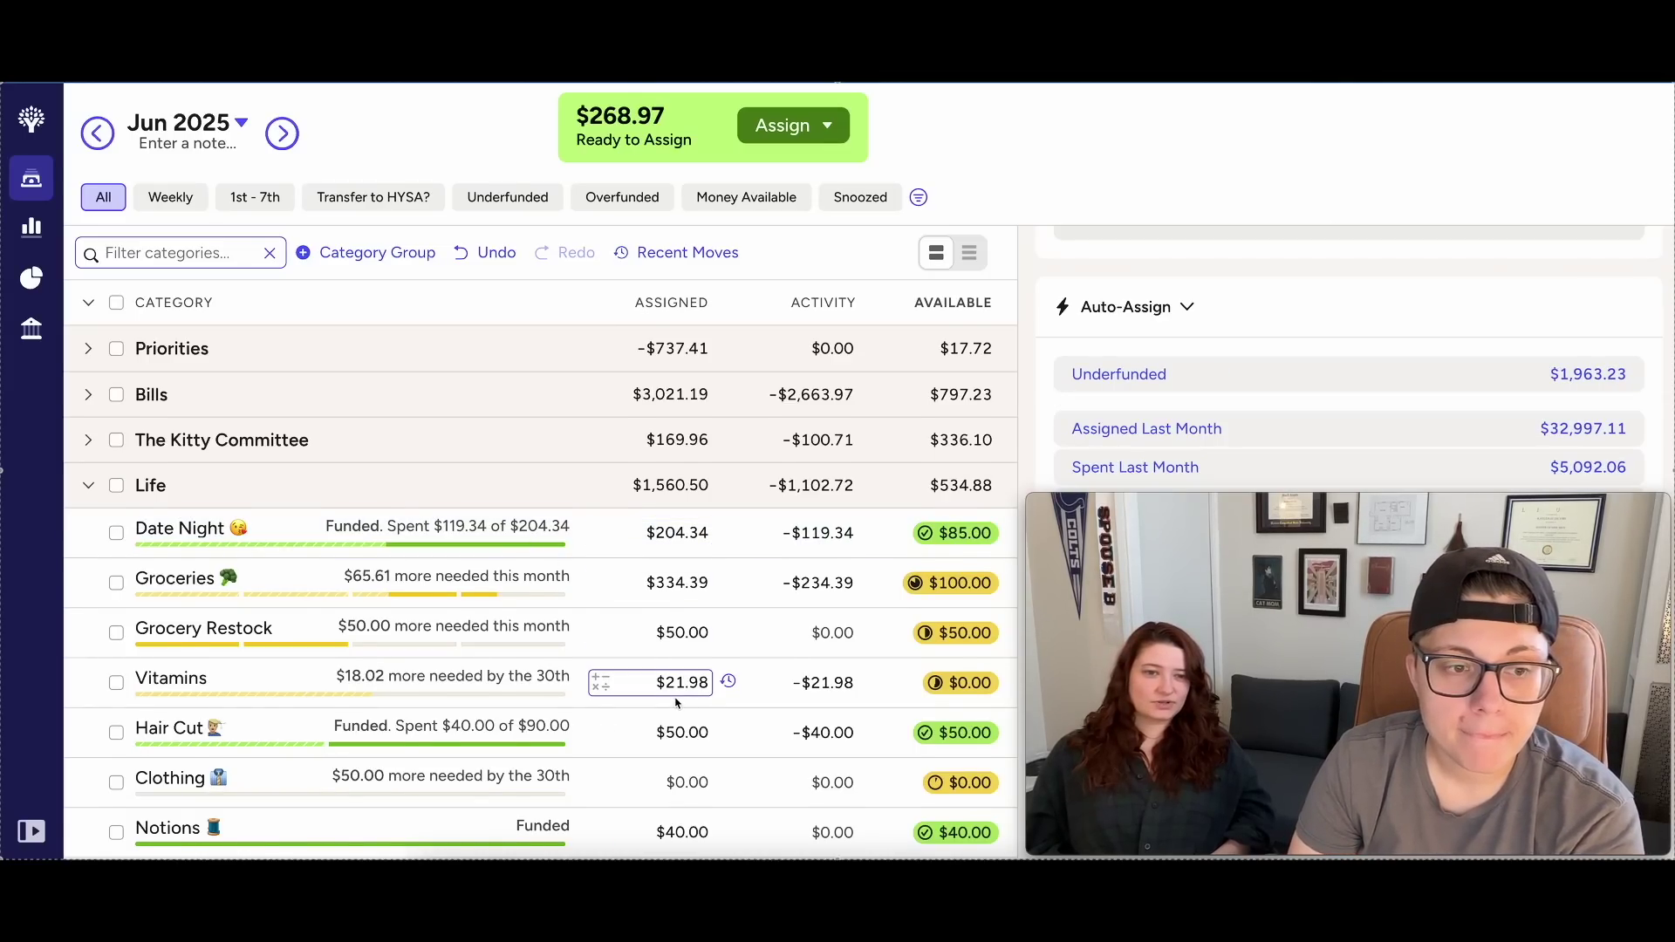
Auto-assign the underfunded amount to the whole Household group, deselect it, and collapse the Household and career groups.
scroll(677, 703, "down", 5)
scroll(283, 571, "down", 6)
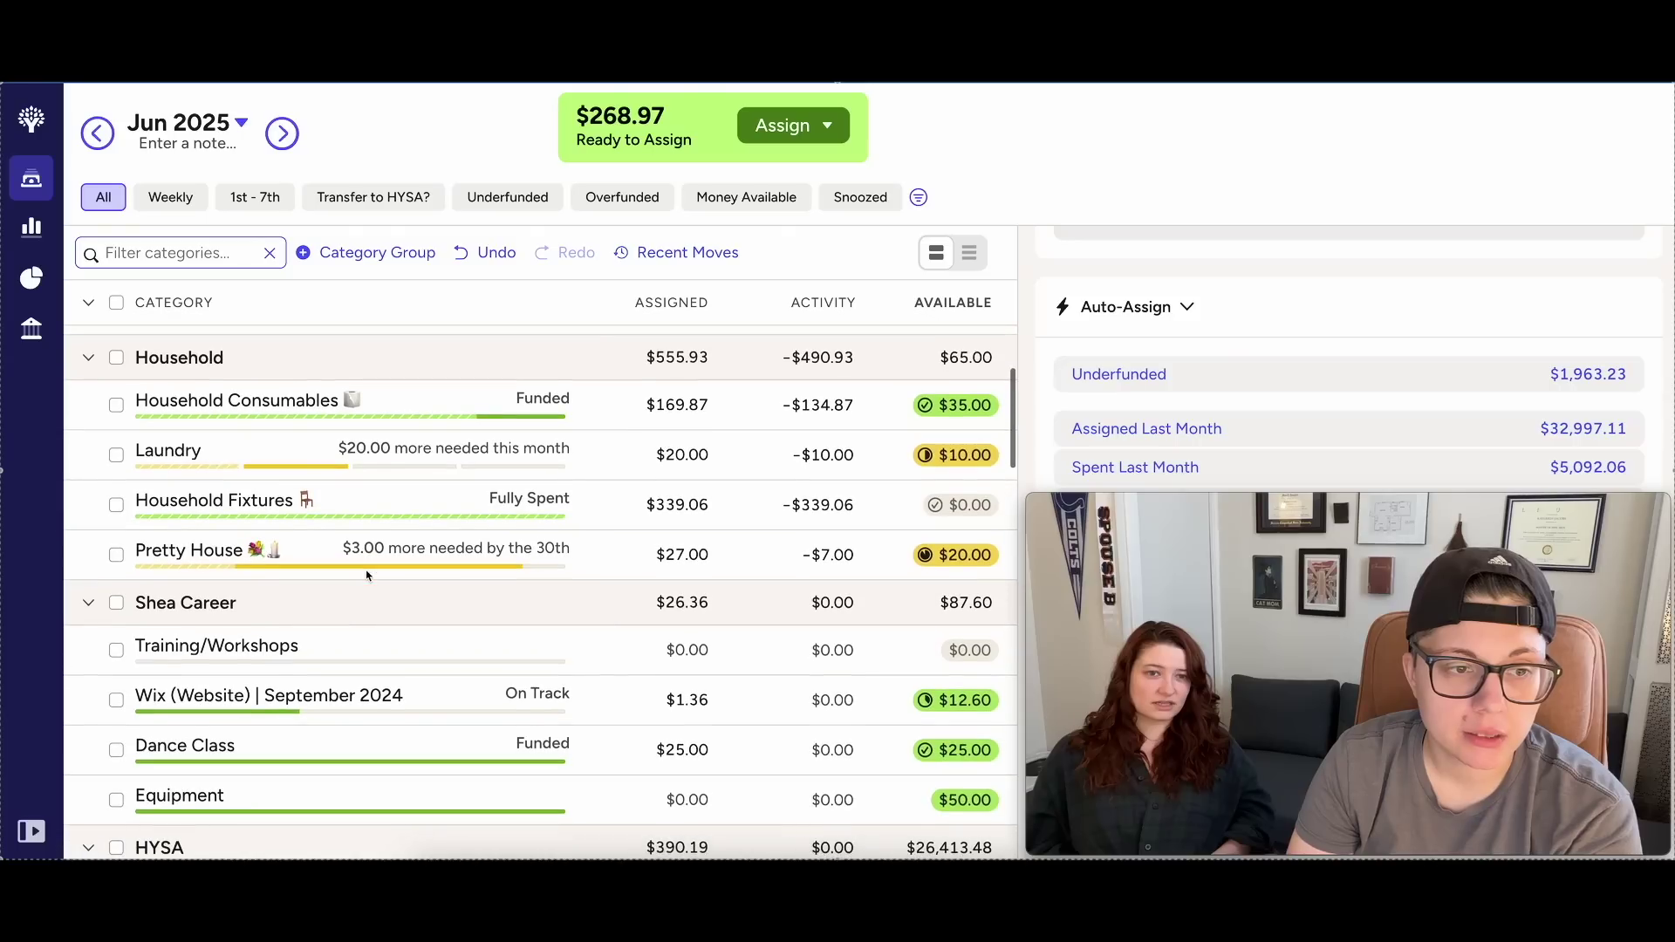
scroll(349, 454, "down", 1)
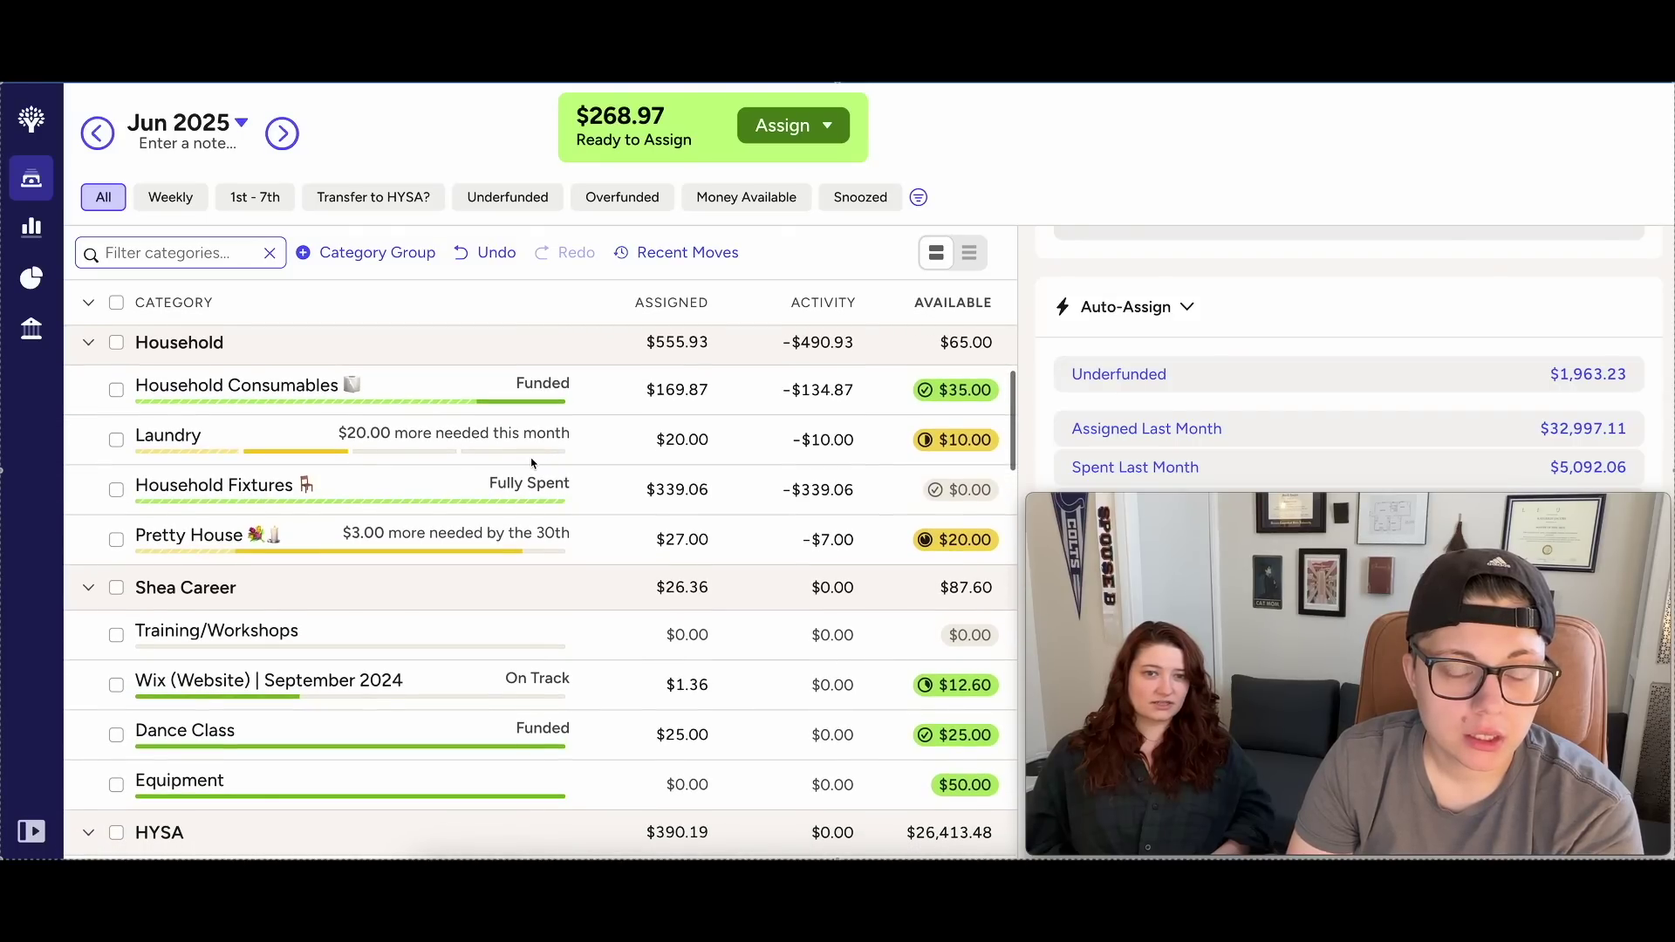
left_click(116, 342)
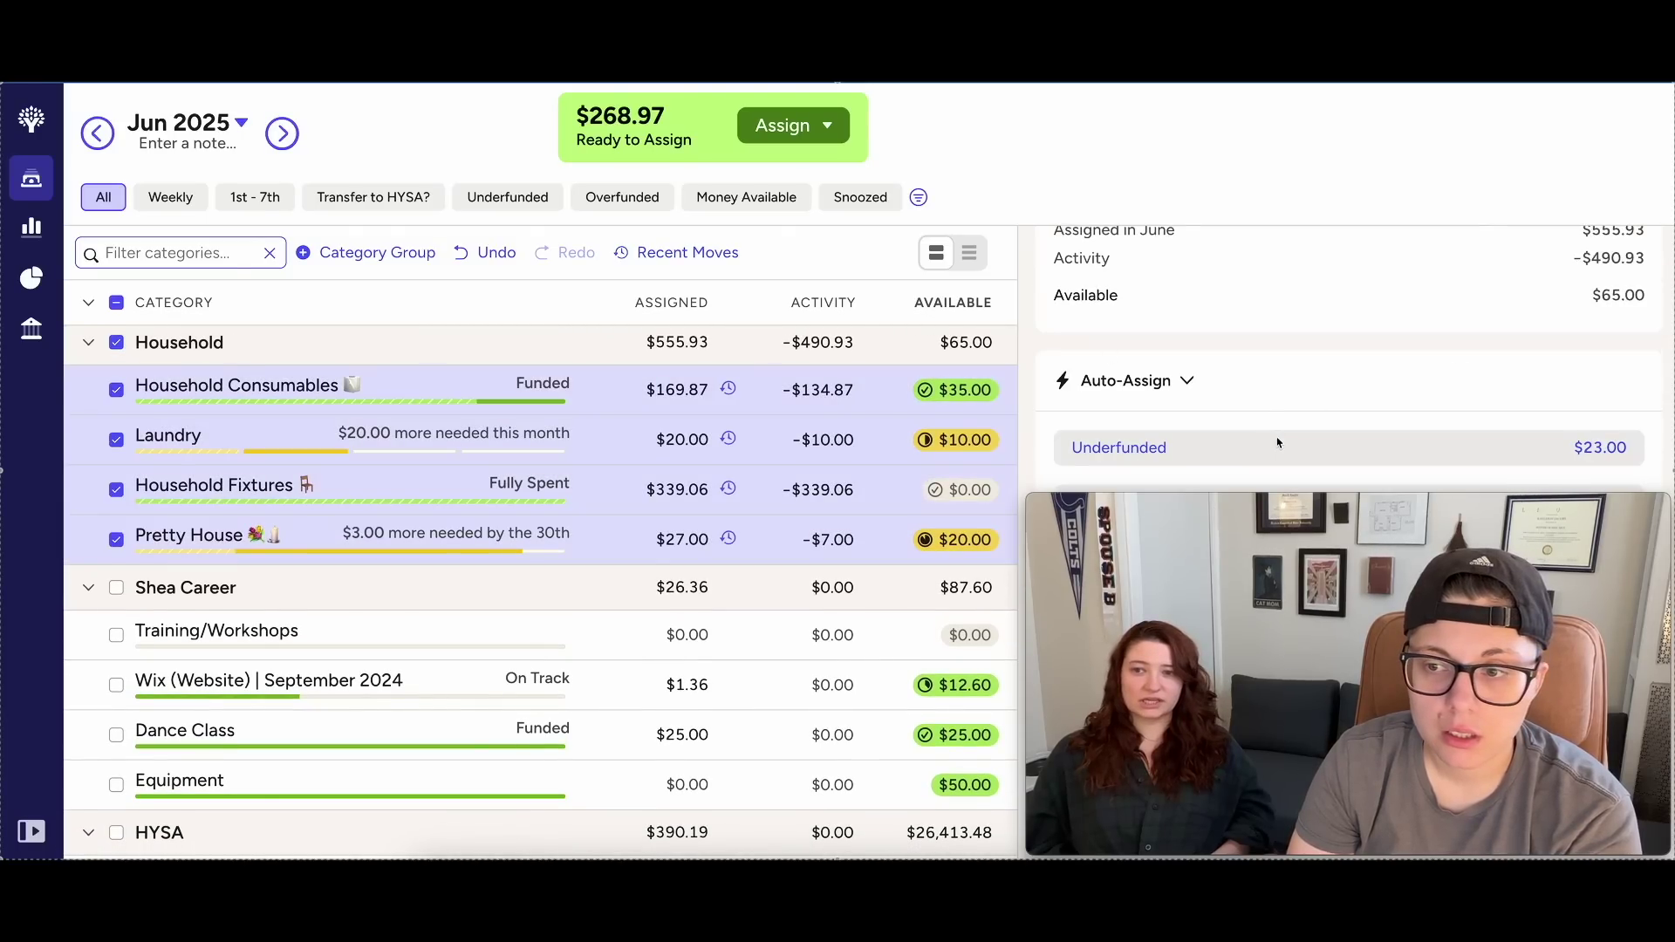
left_click(1279, 446)
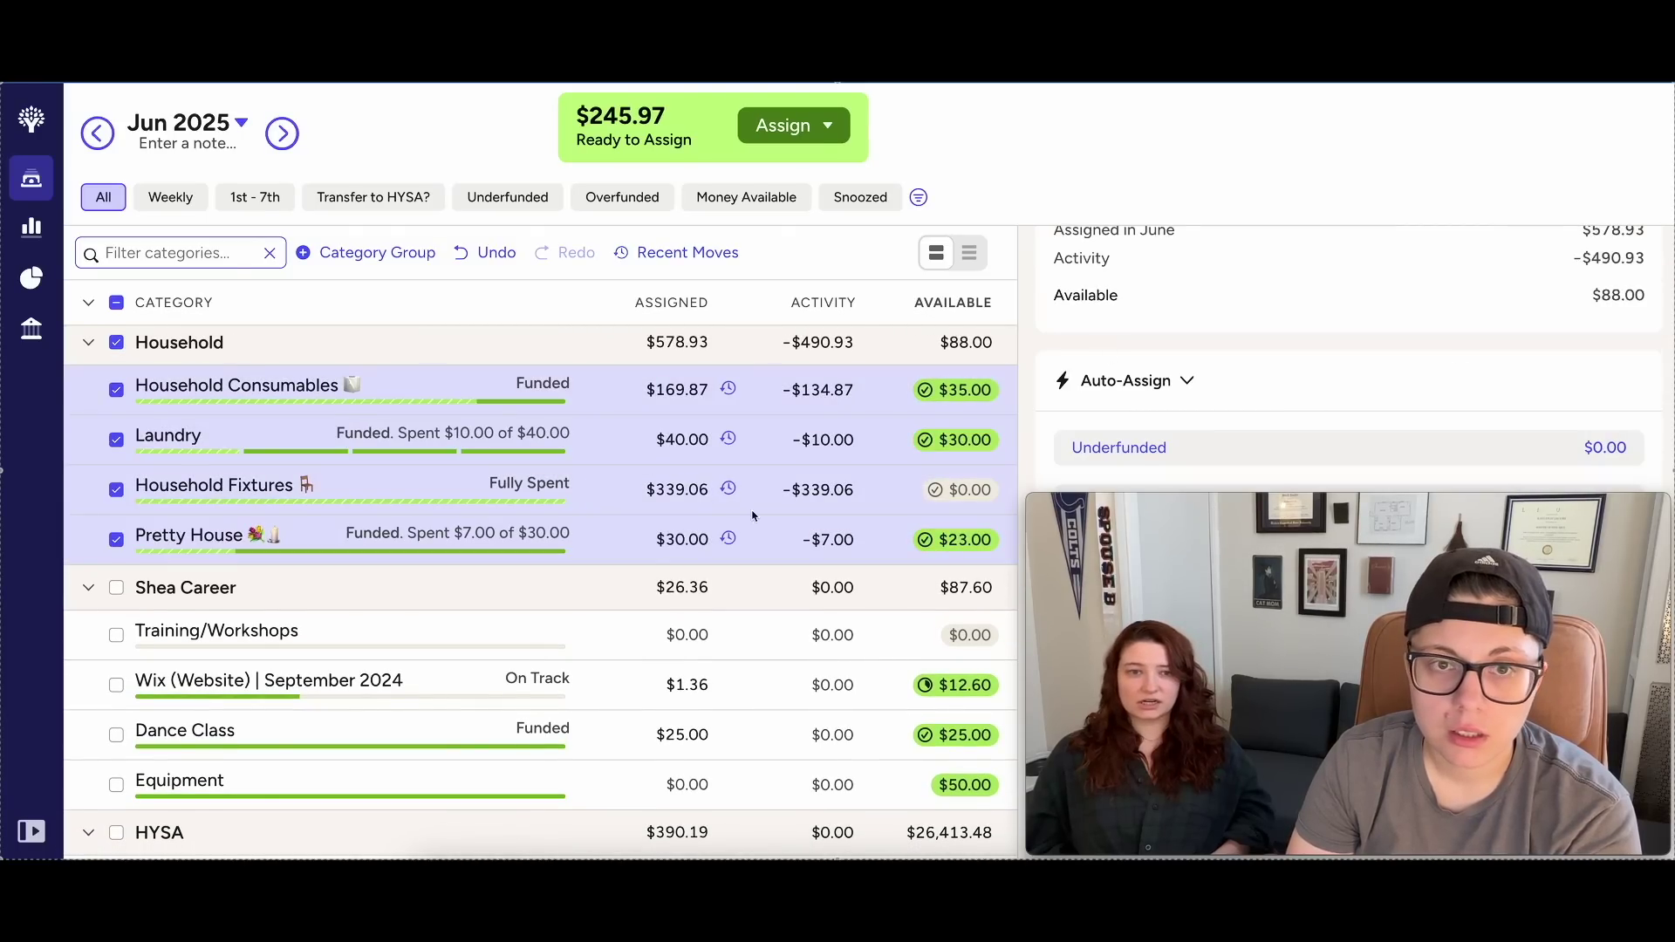
left_click(118, 345)
left_click(91, 345)
left_click(89, 388)
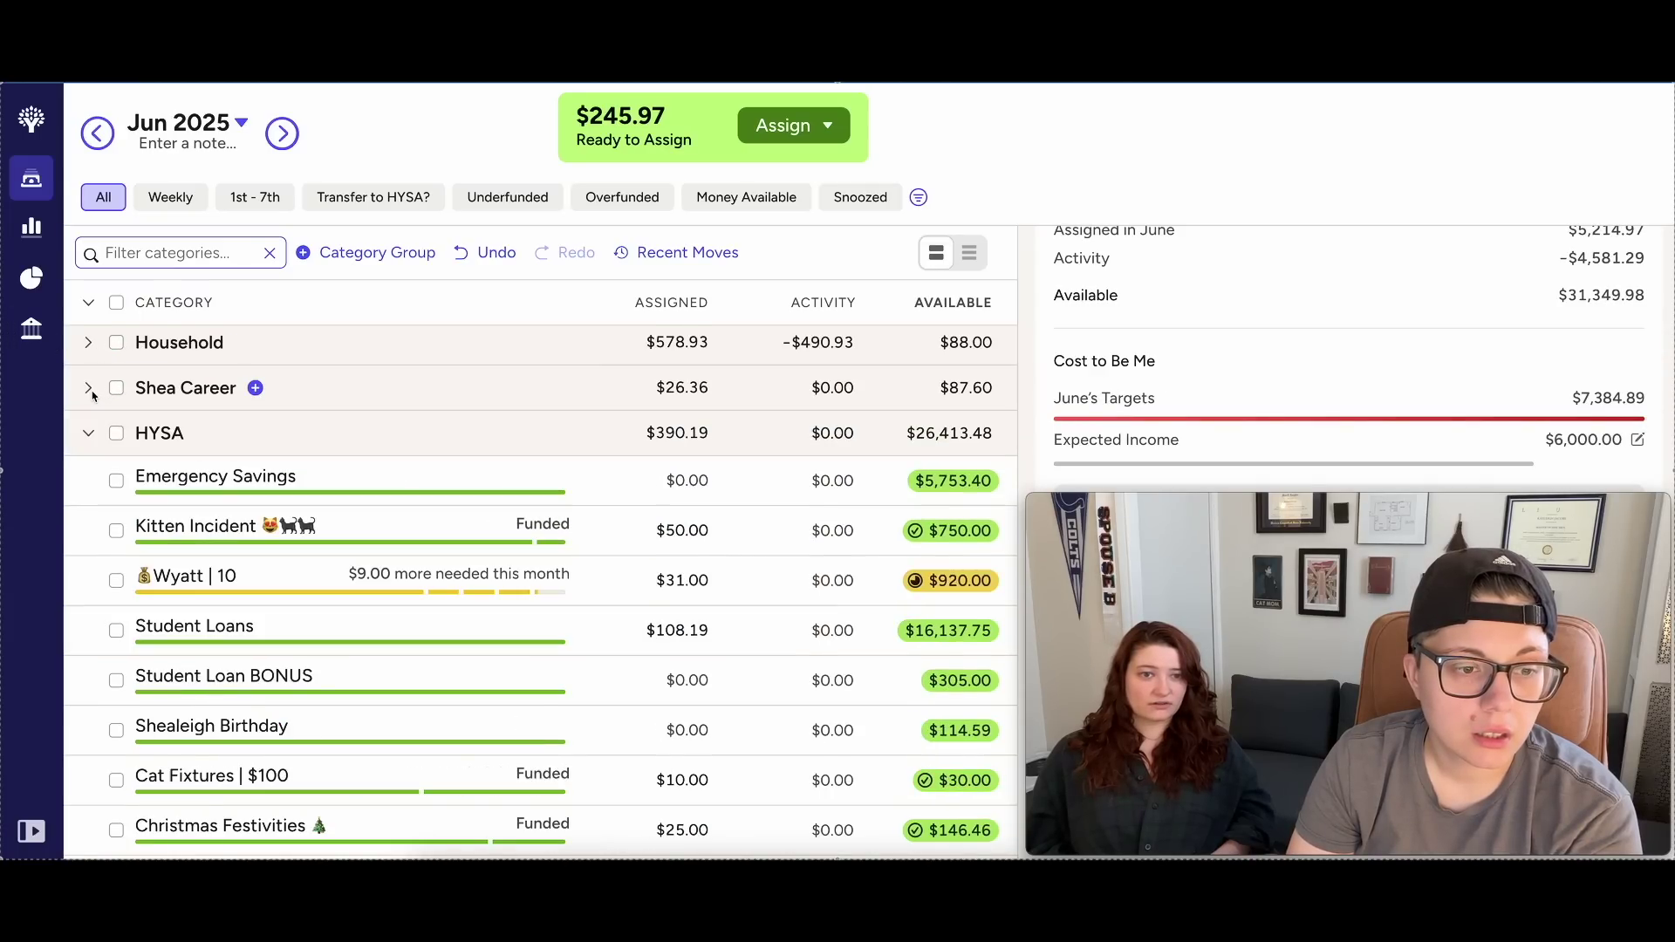
Auto-assign the underfunded amounts to Dental, Medical, Technology and Paid Sheacation in the HYSA group and clear the selection.
scroll(197, 449, "down", 3)
scroll(197, 449, "down", 4)
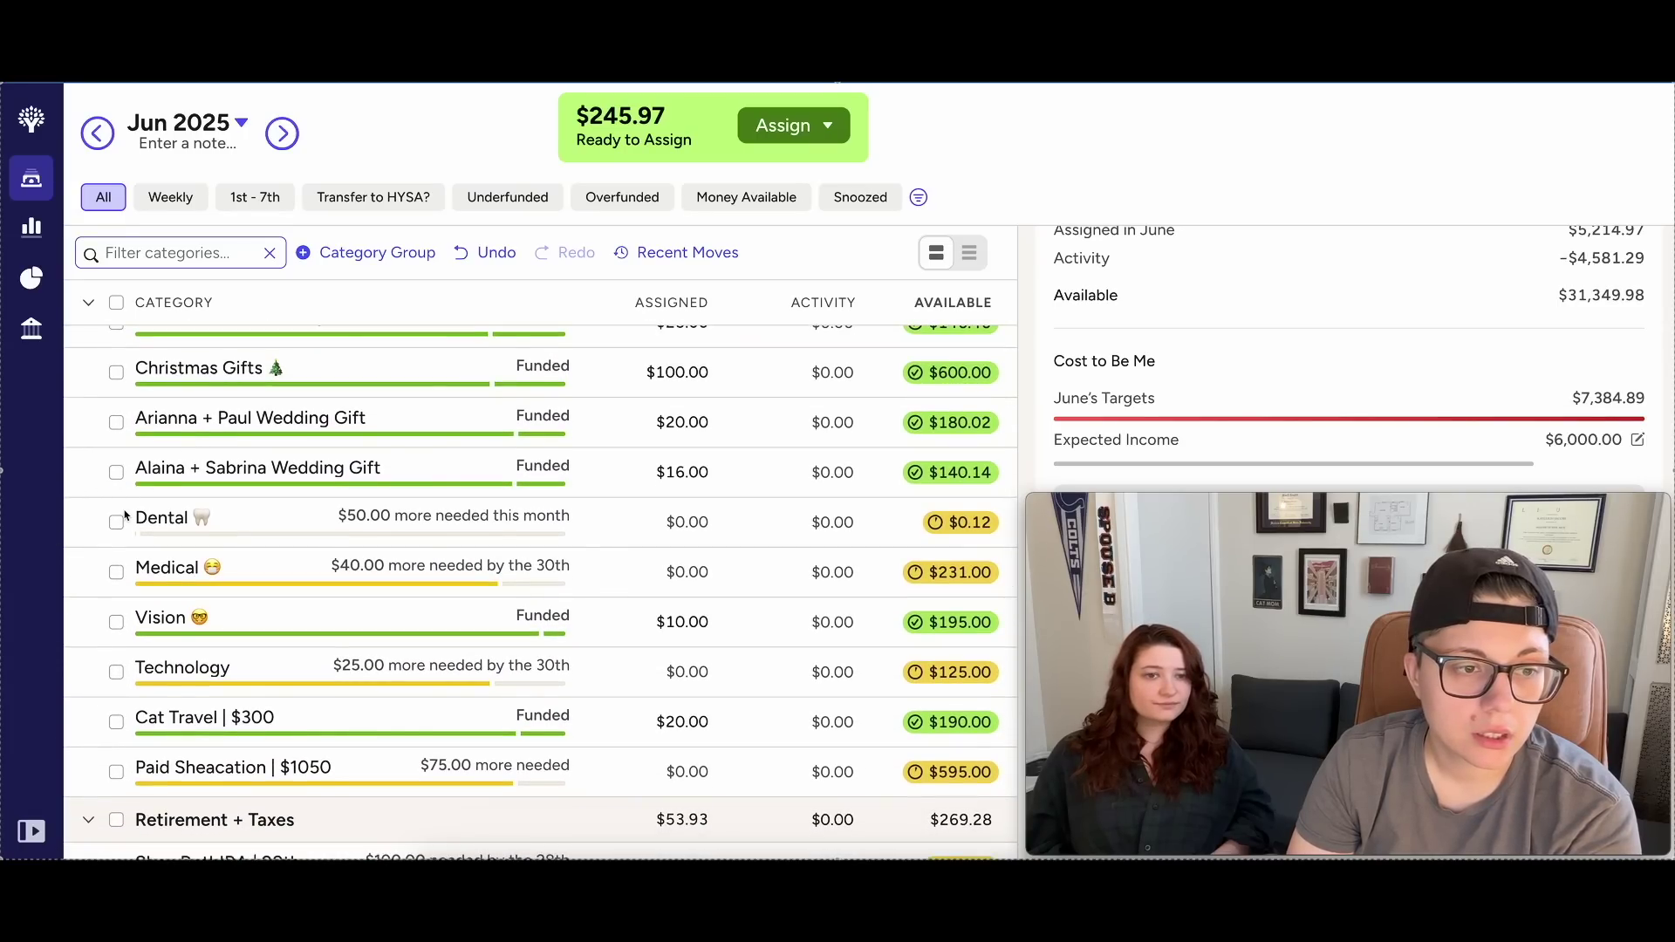
left_click(116, 525)
left_click(116, 572)
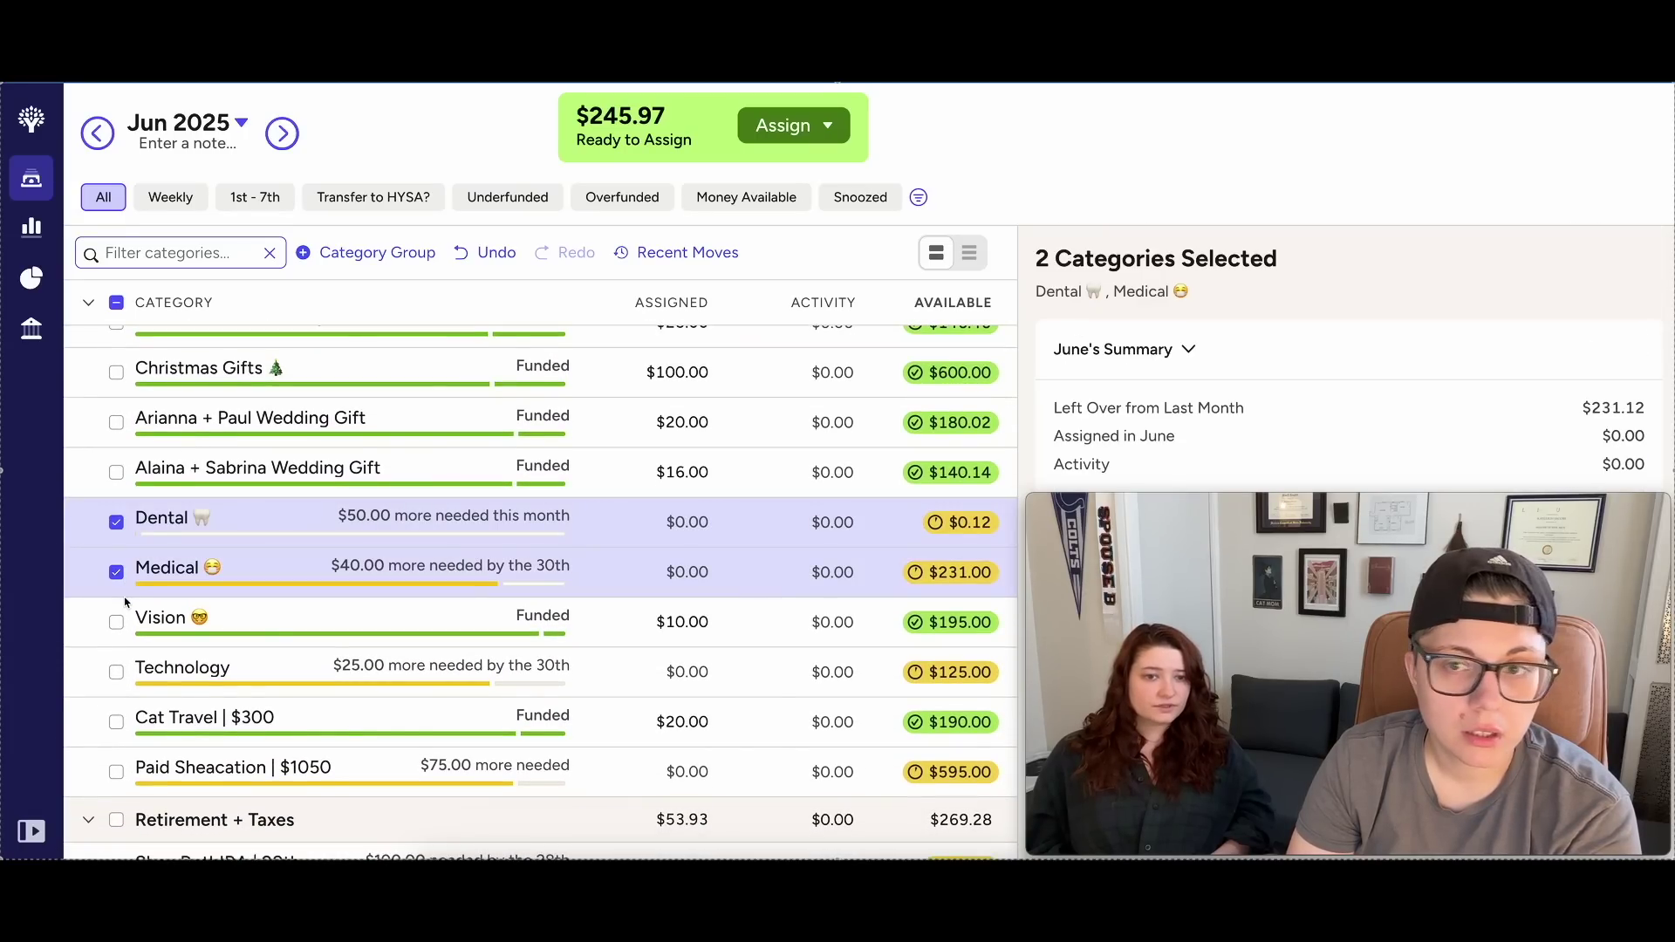
left_click(1190, 349)
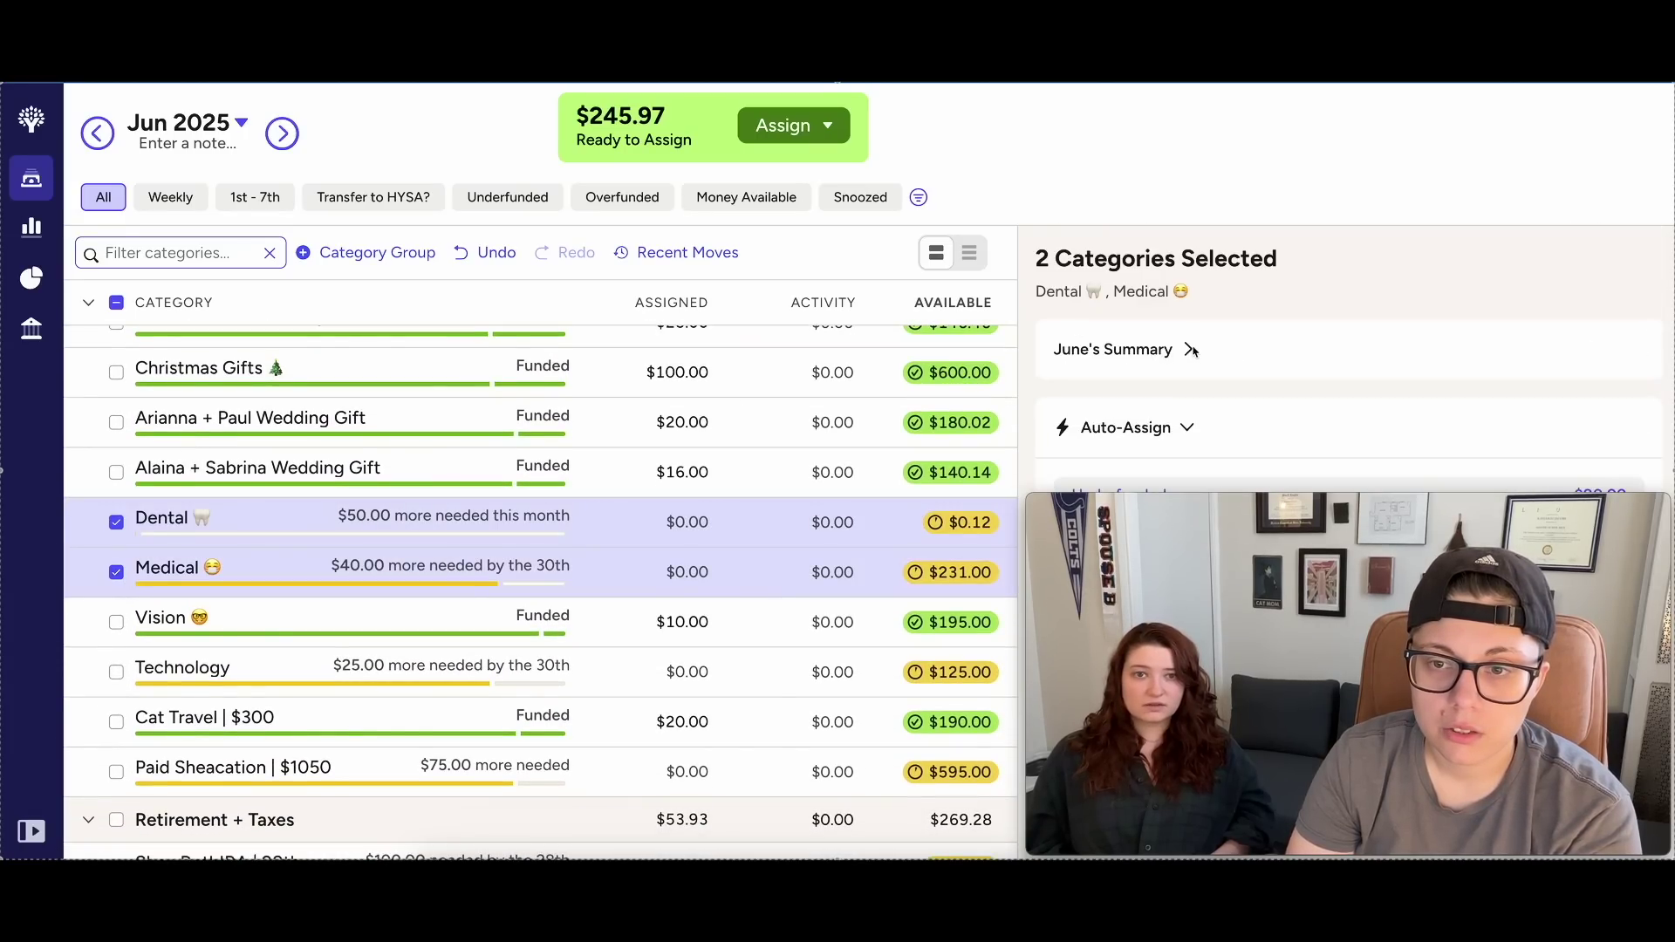
scroll(1211, 367, "down", 1)
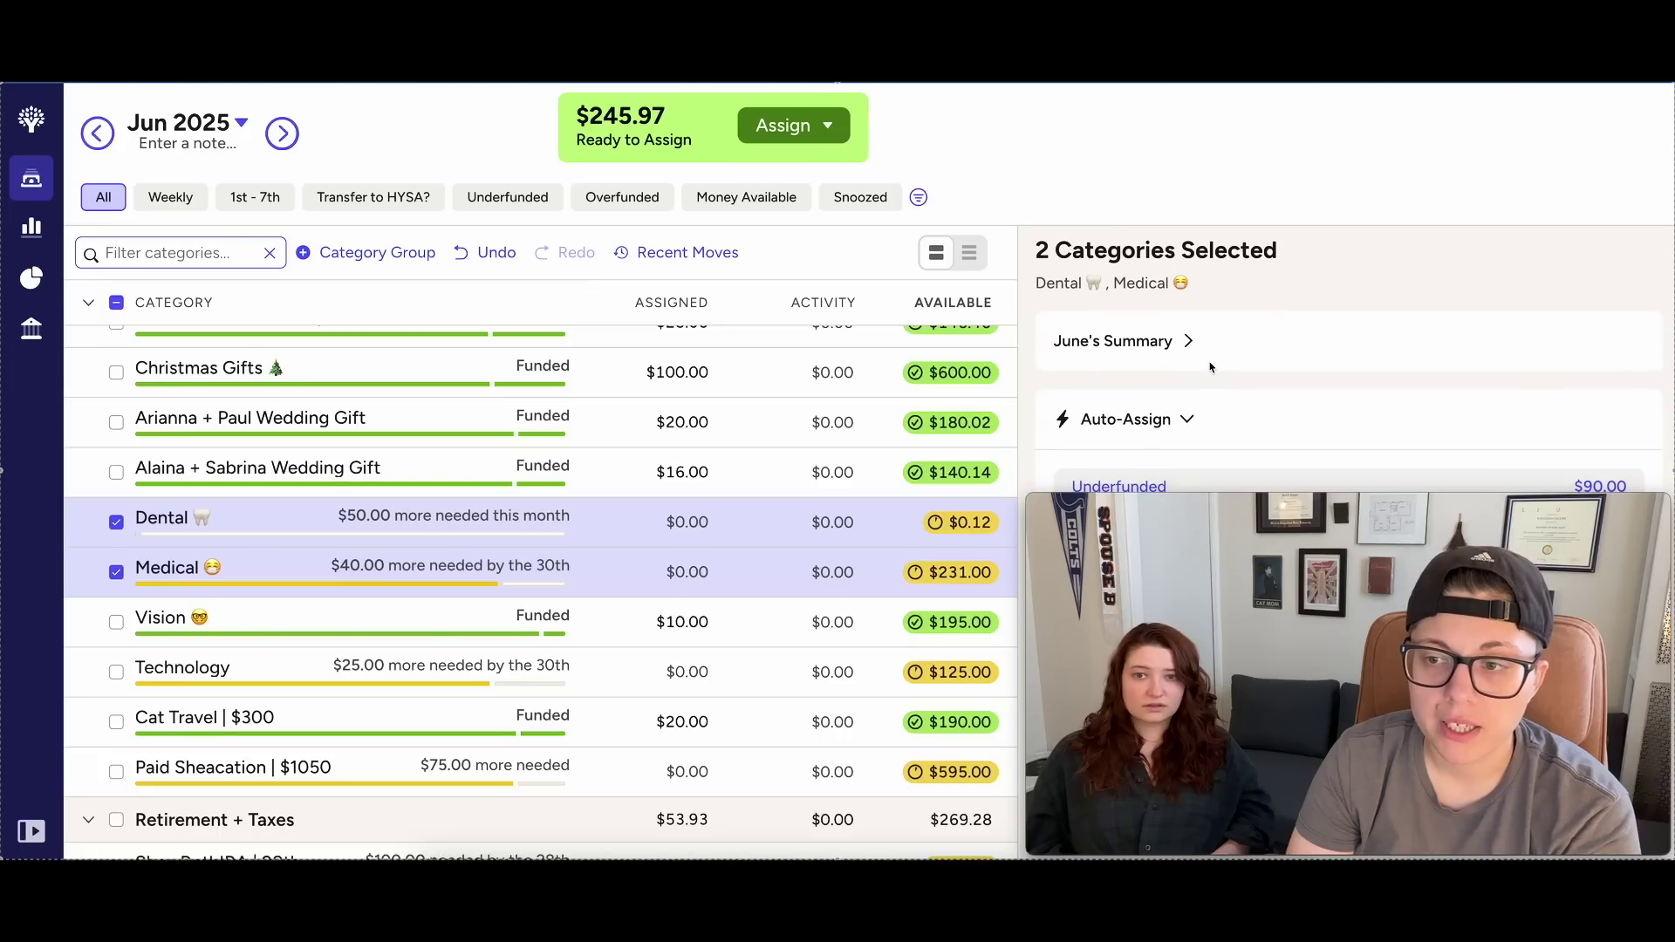
left_click(119, 673)
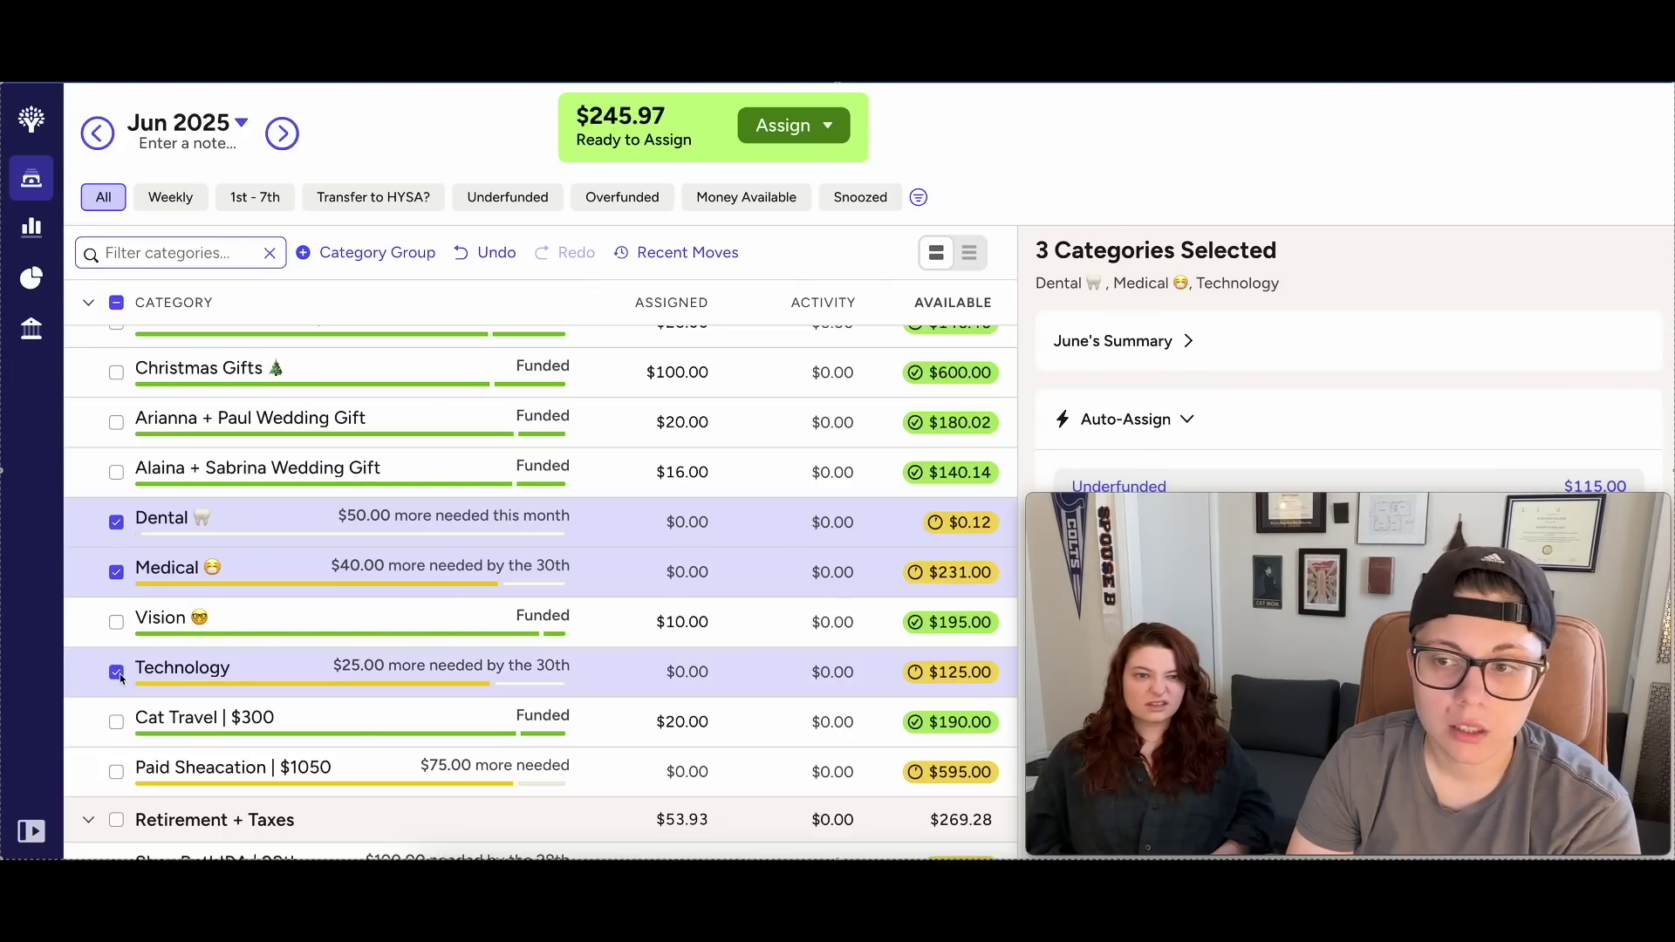
left_click(117, 774)
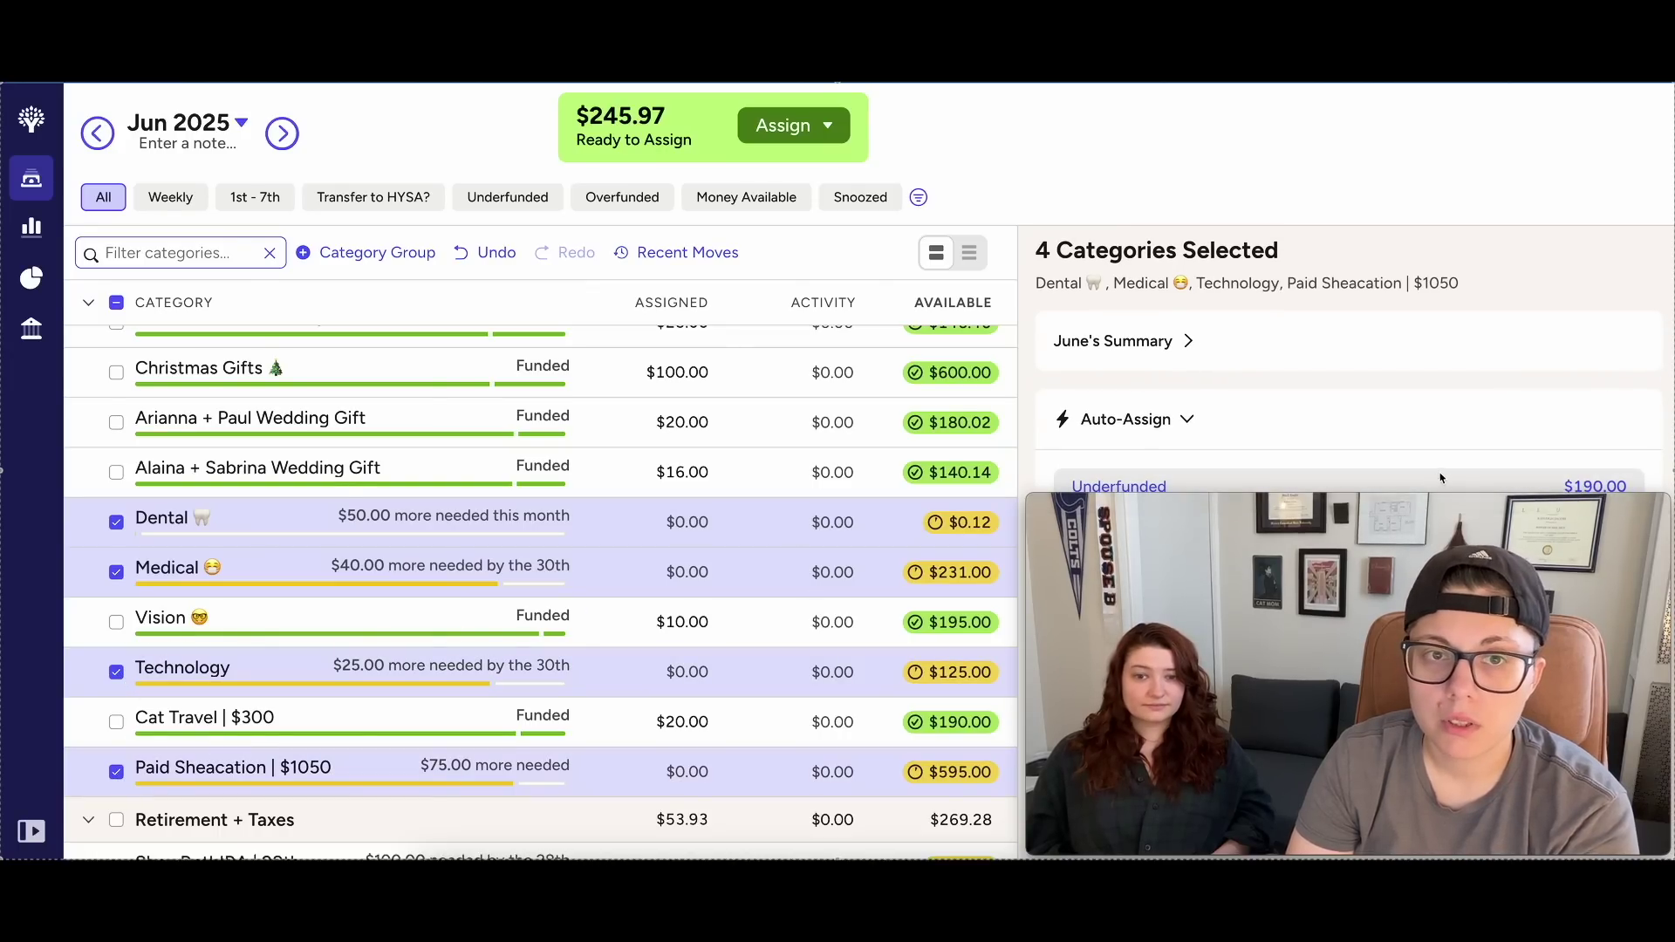
left_click(1301, 482)
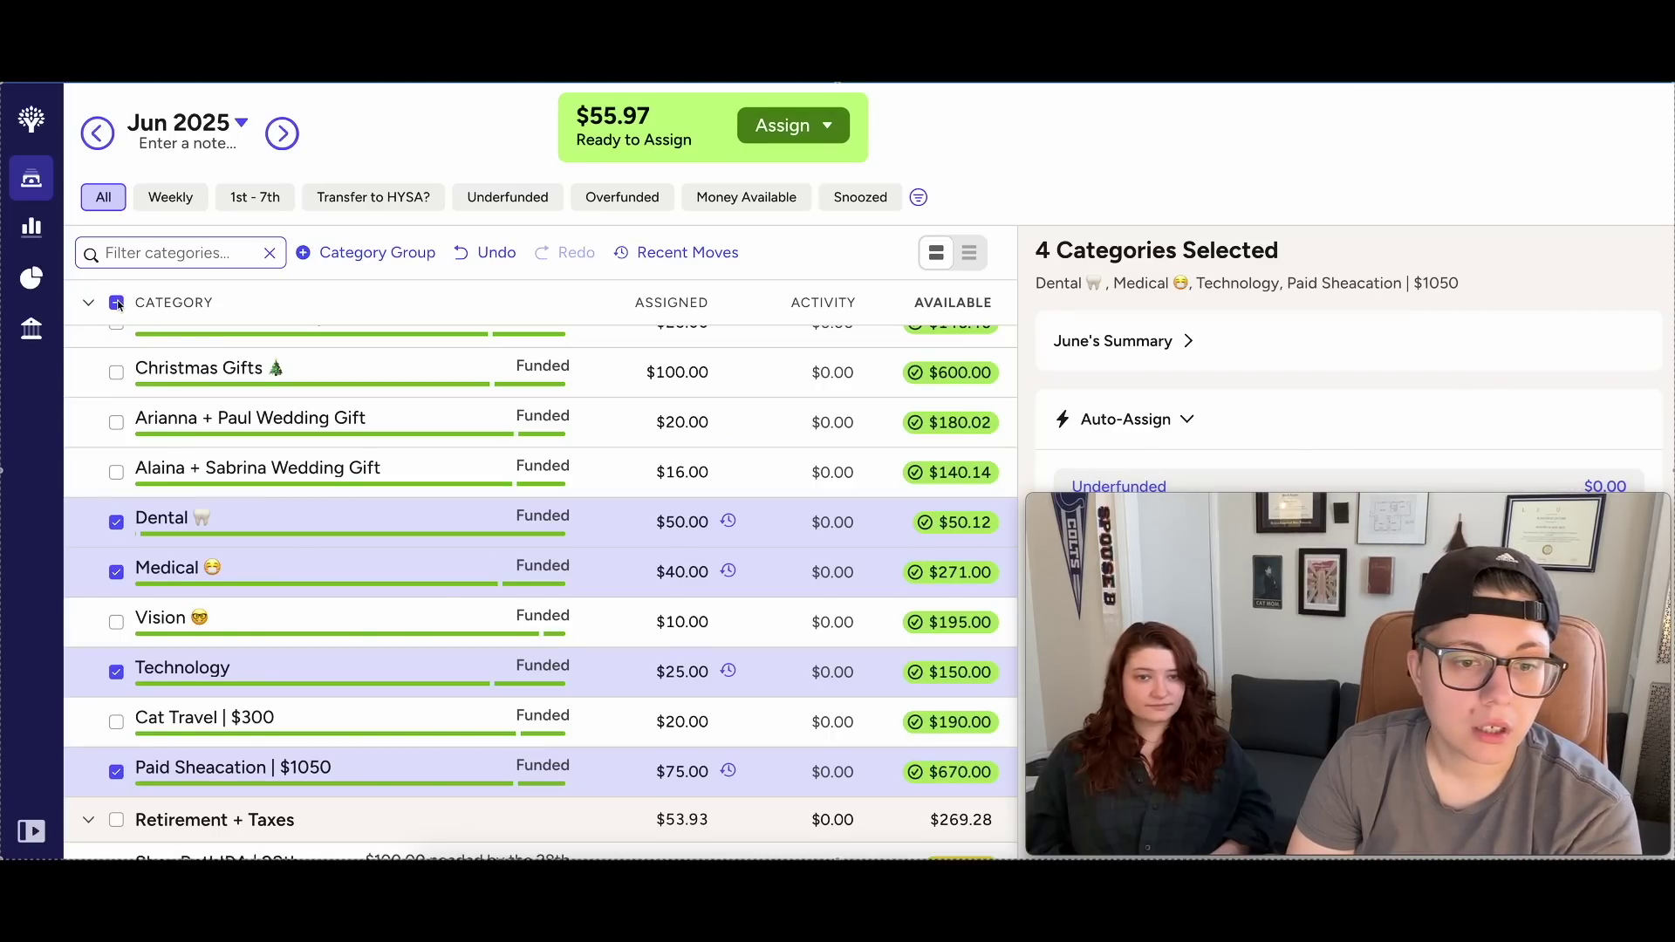
left_click(117, 303)
Auto-assign the underfunded amounts to Birthday Gifts and Giving in the Gifts & Giving group and clear the selection.
scroll(442, 466, "down", 3)
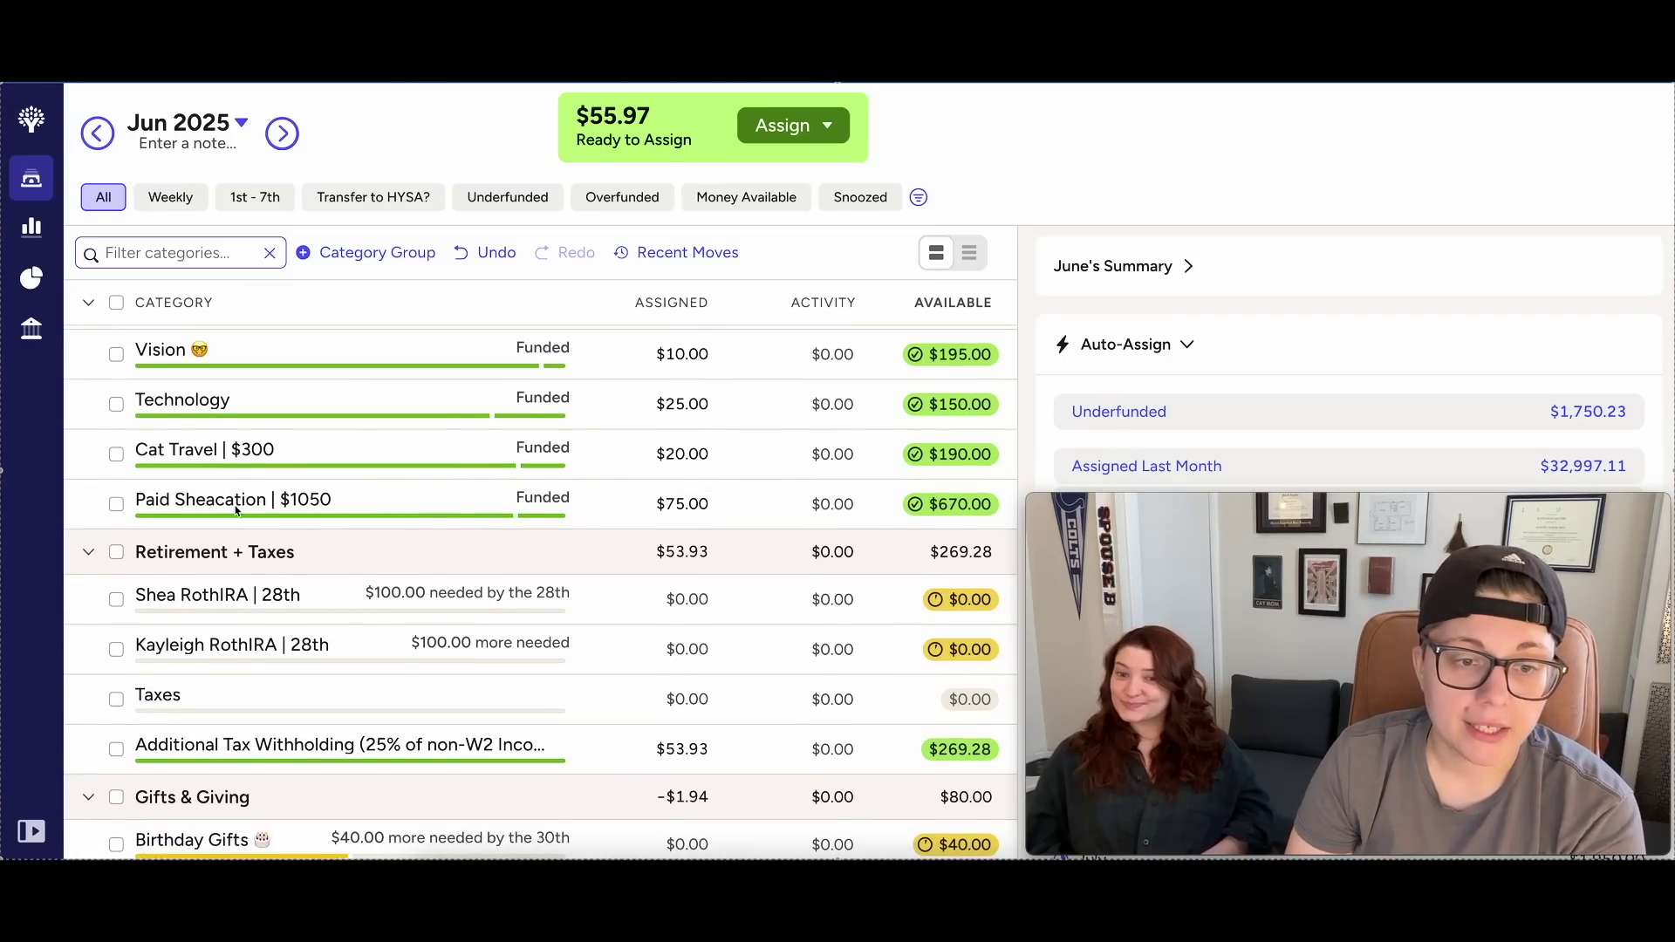
scroll(235, 510, "down", 2)
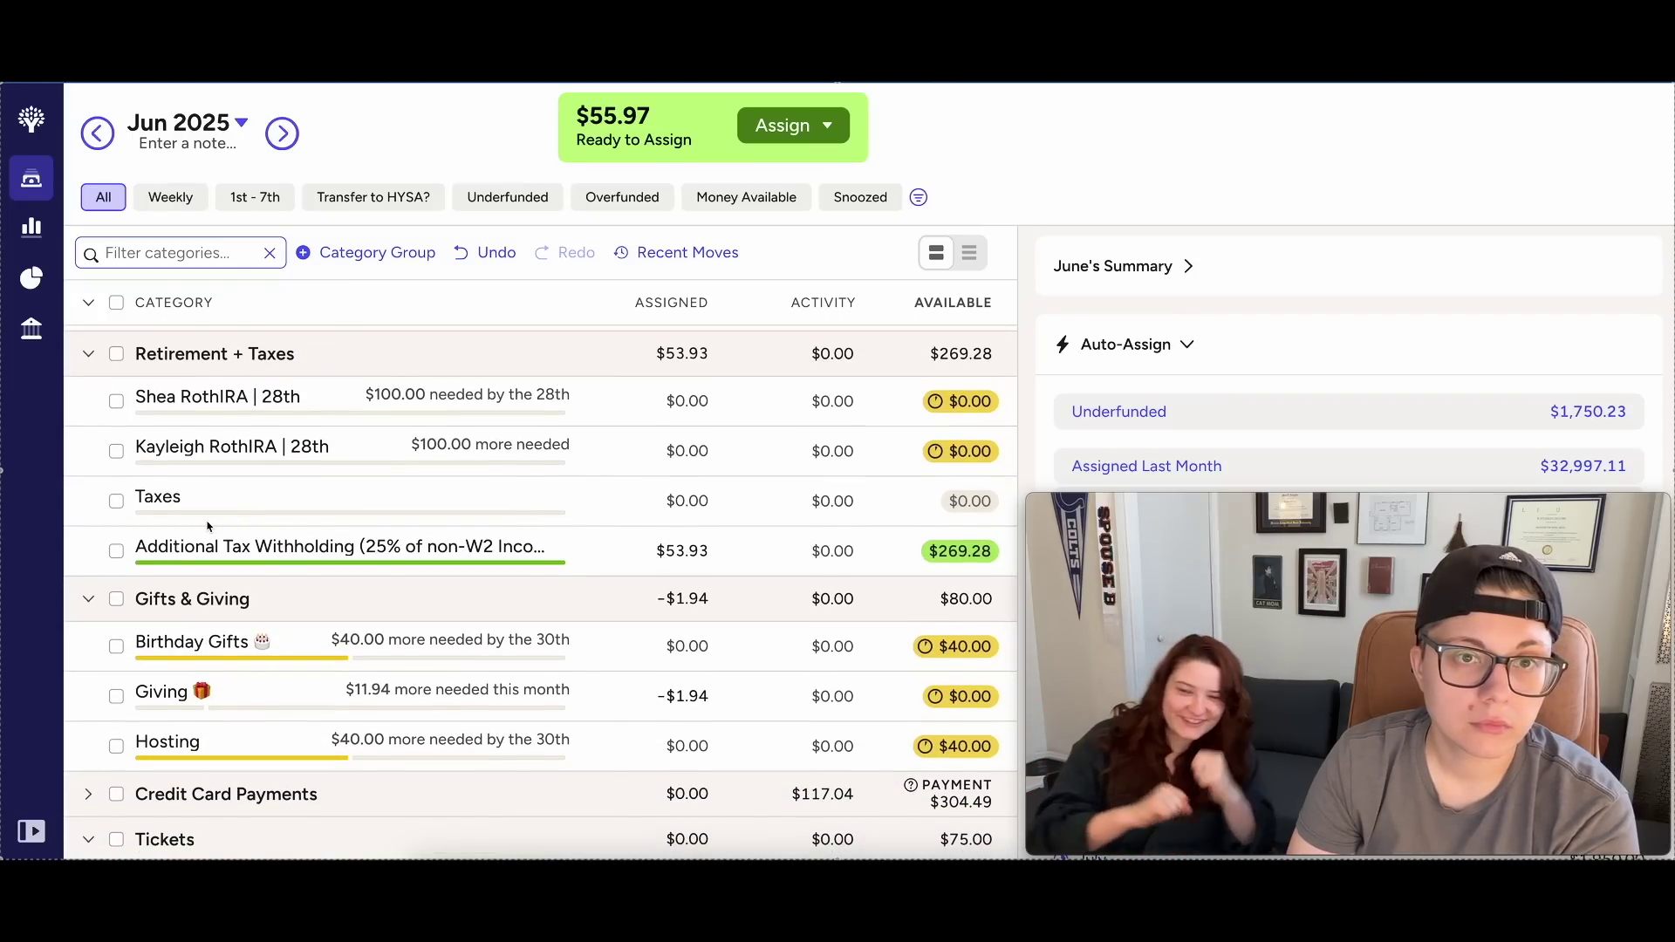
left_click(121, 643)
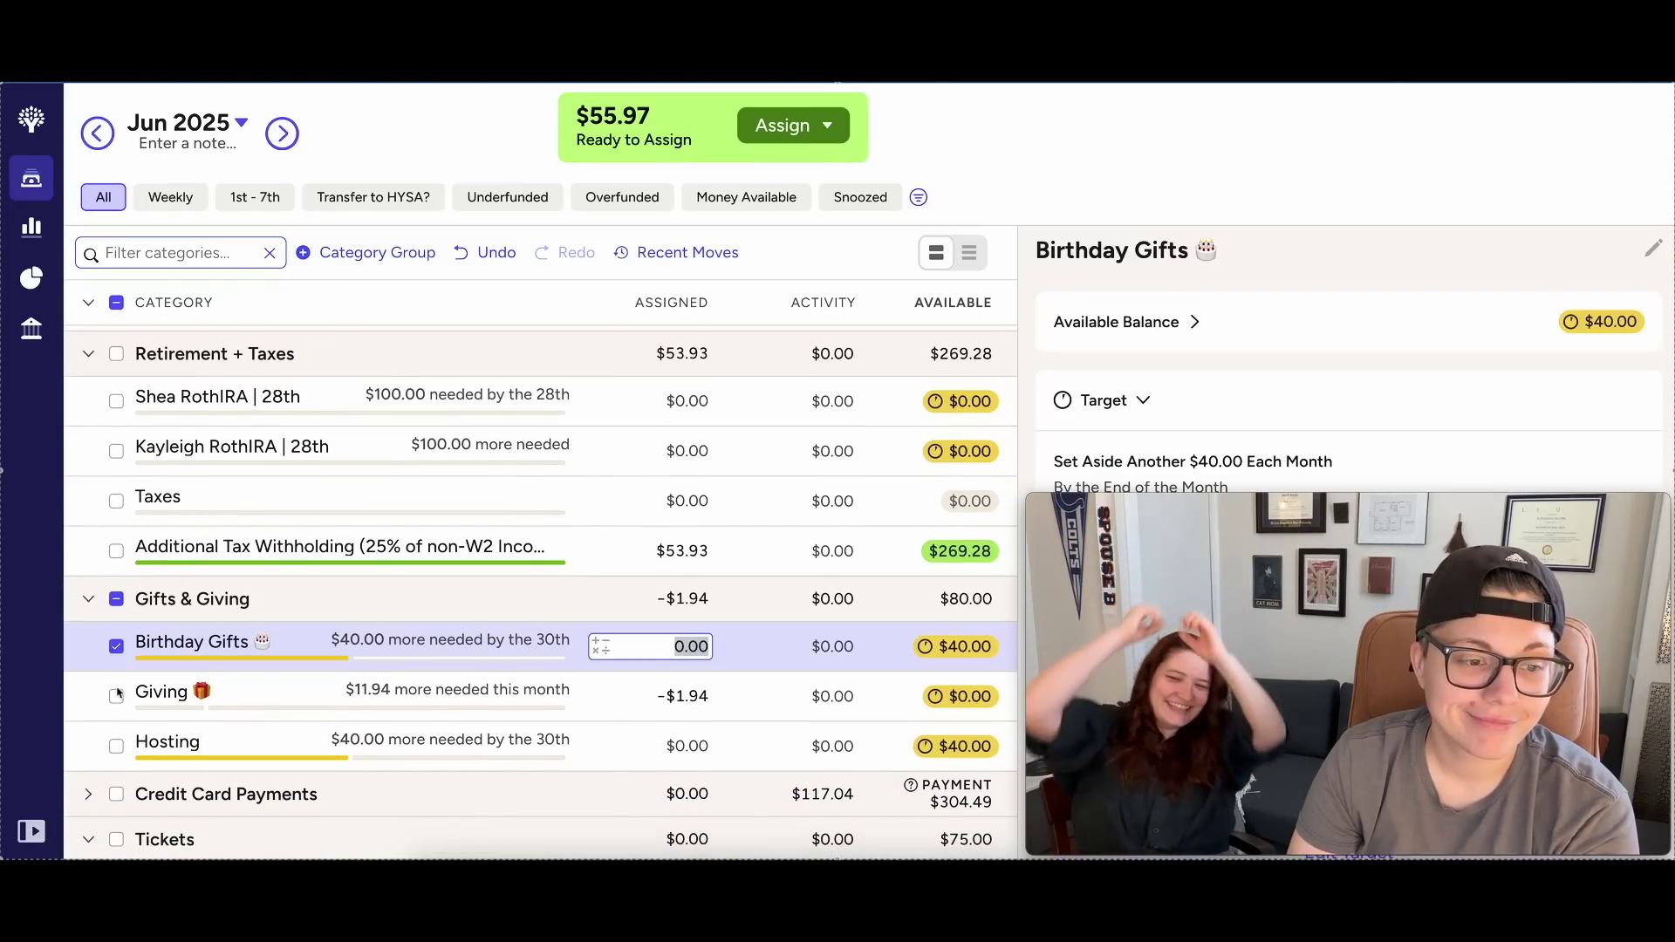
left_click(117, 695)
left_click(1189, 340)
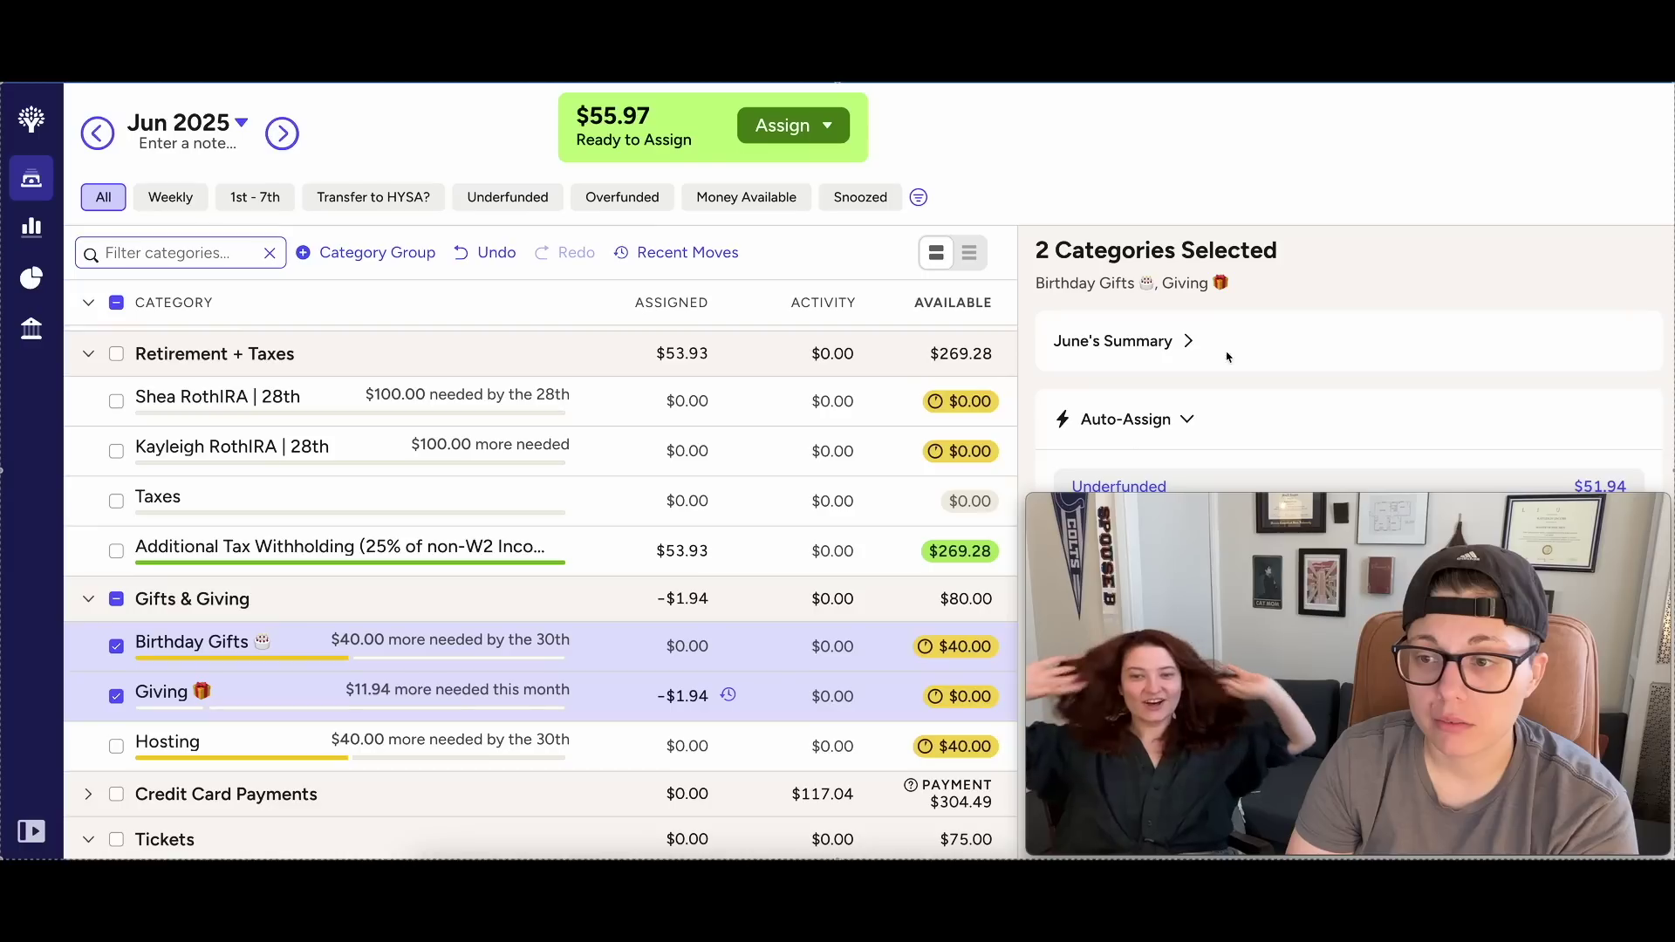
left_click(1309, 482)
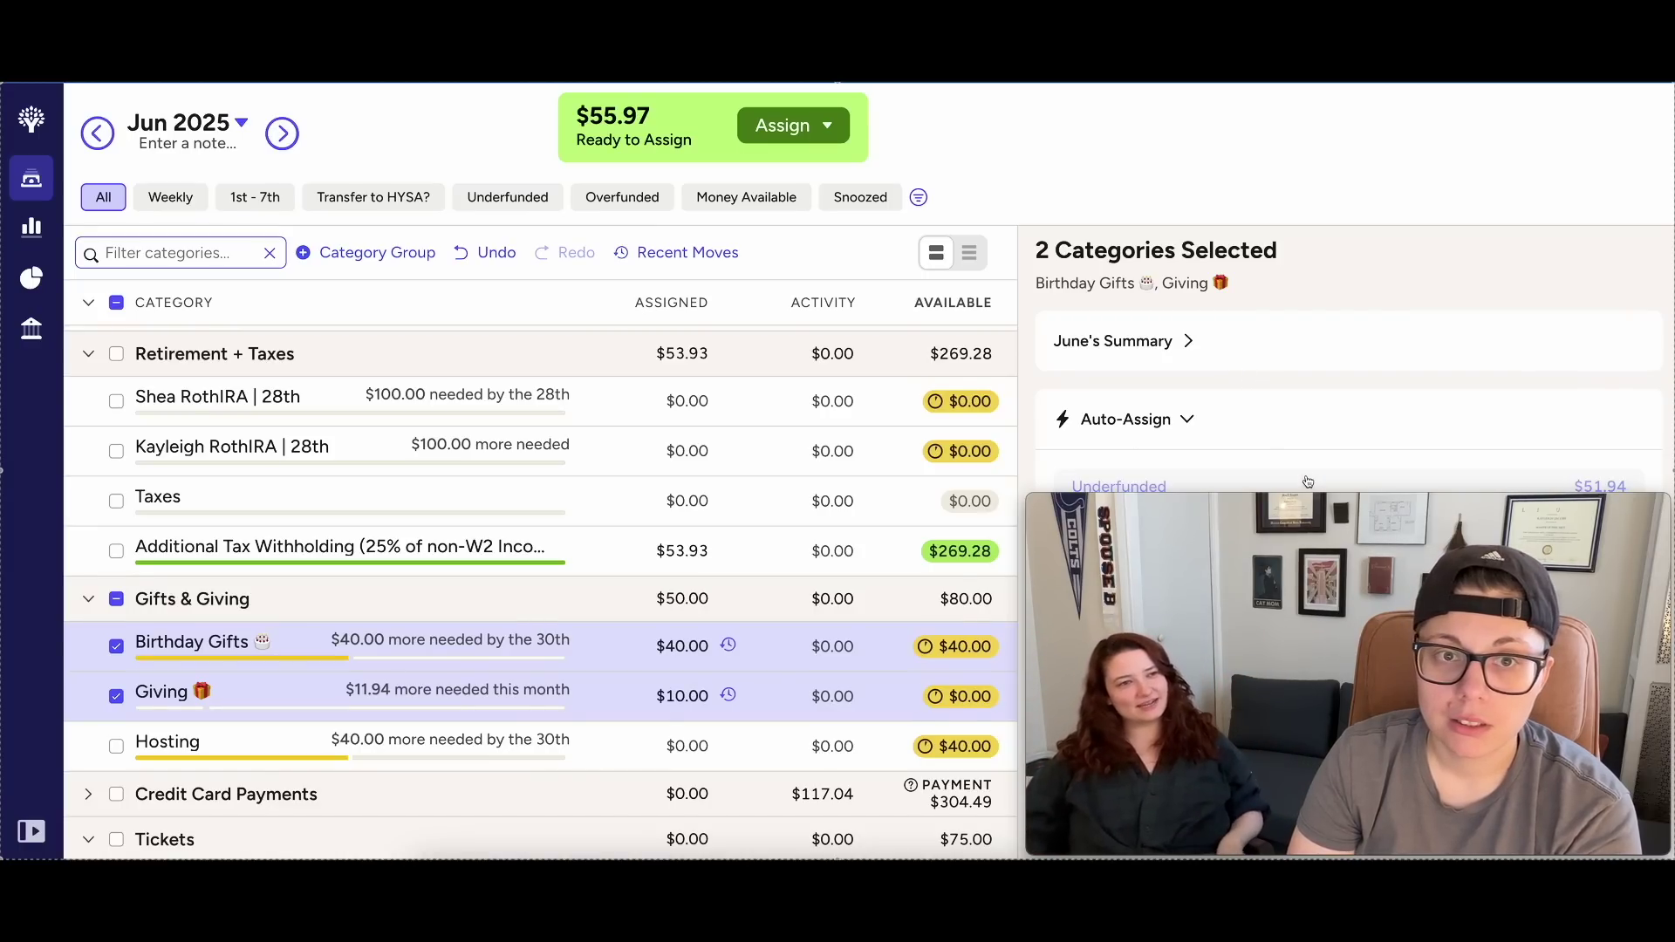
left_click(117, 601)
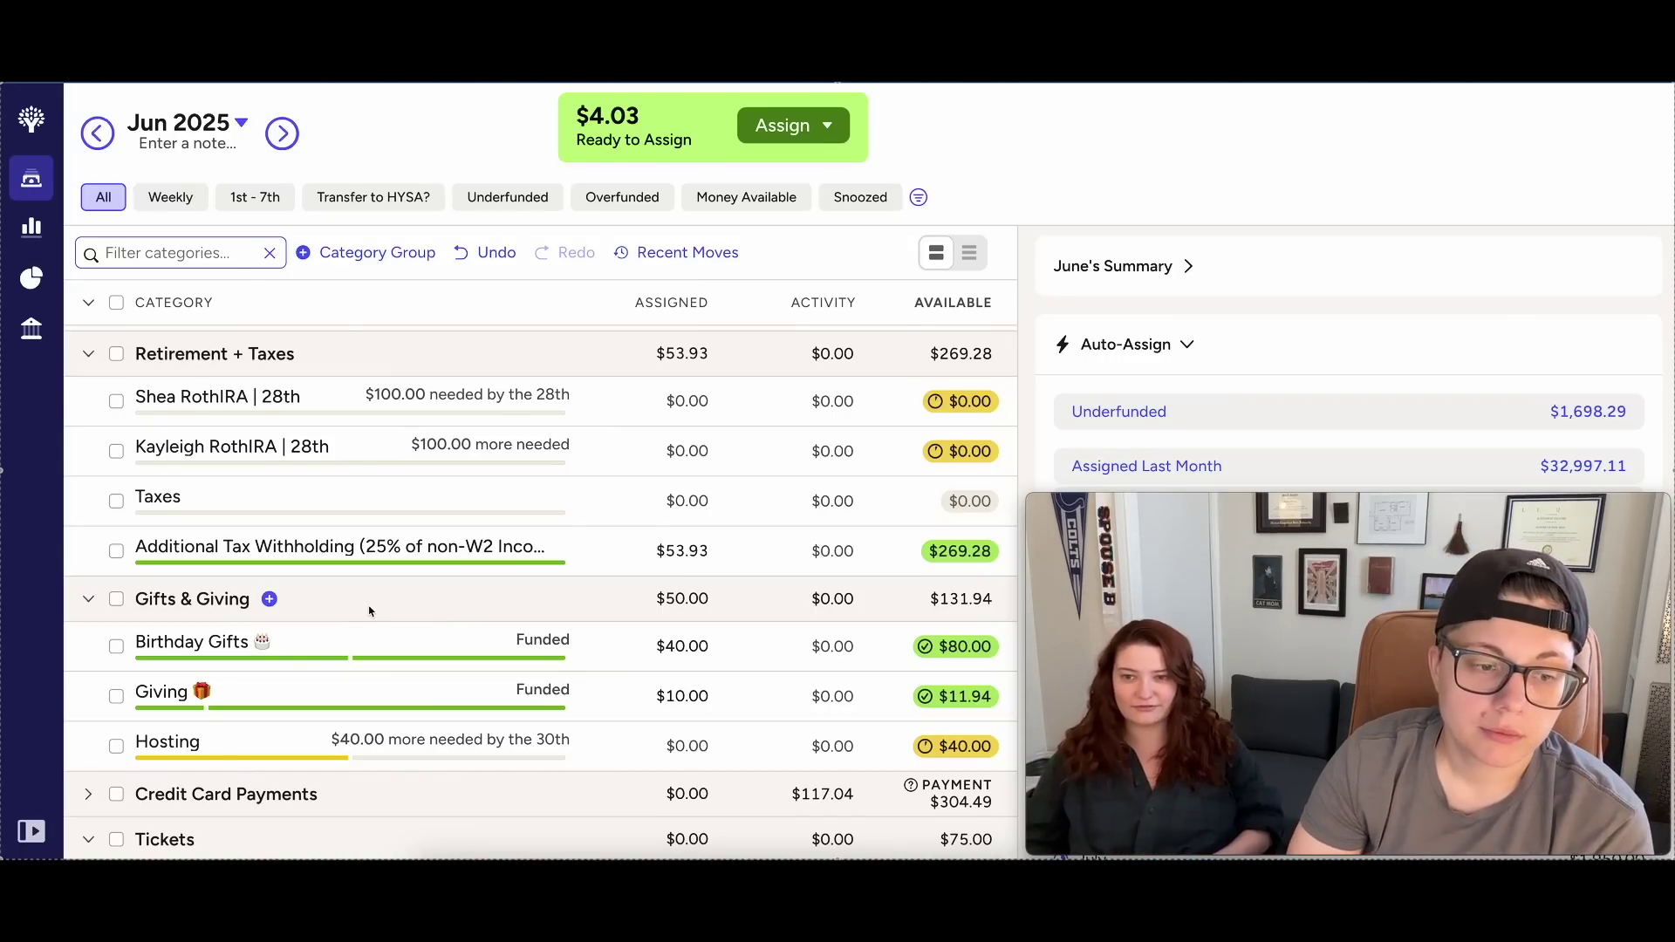
Collapse all category groups, expand only Travel, and auto-assign the underfunded amount to Passport Renewal | April 2035.
left_click(88, 303)
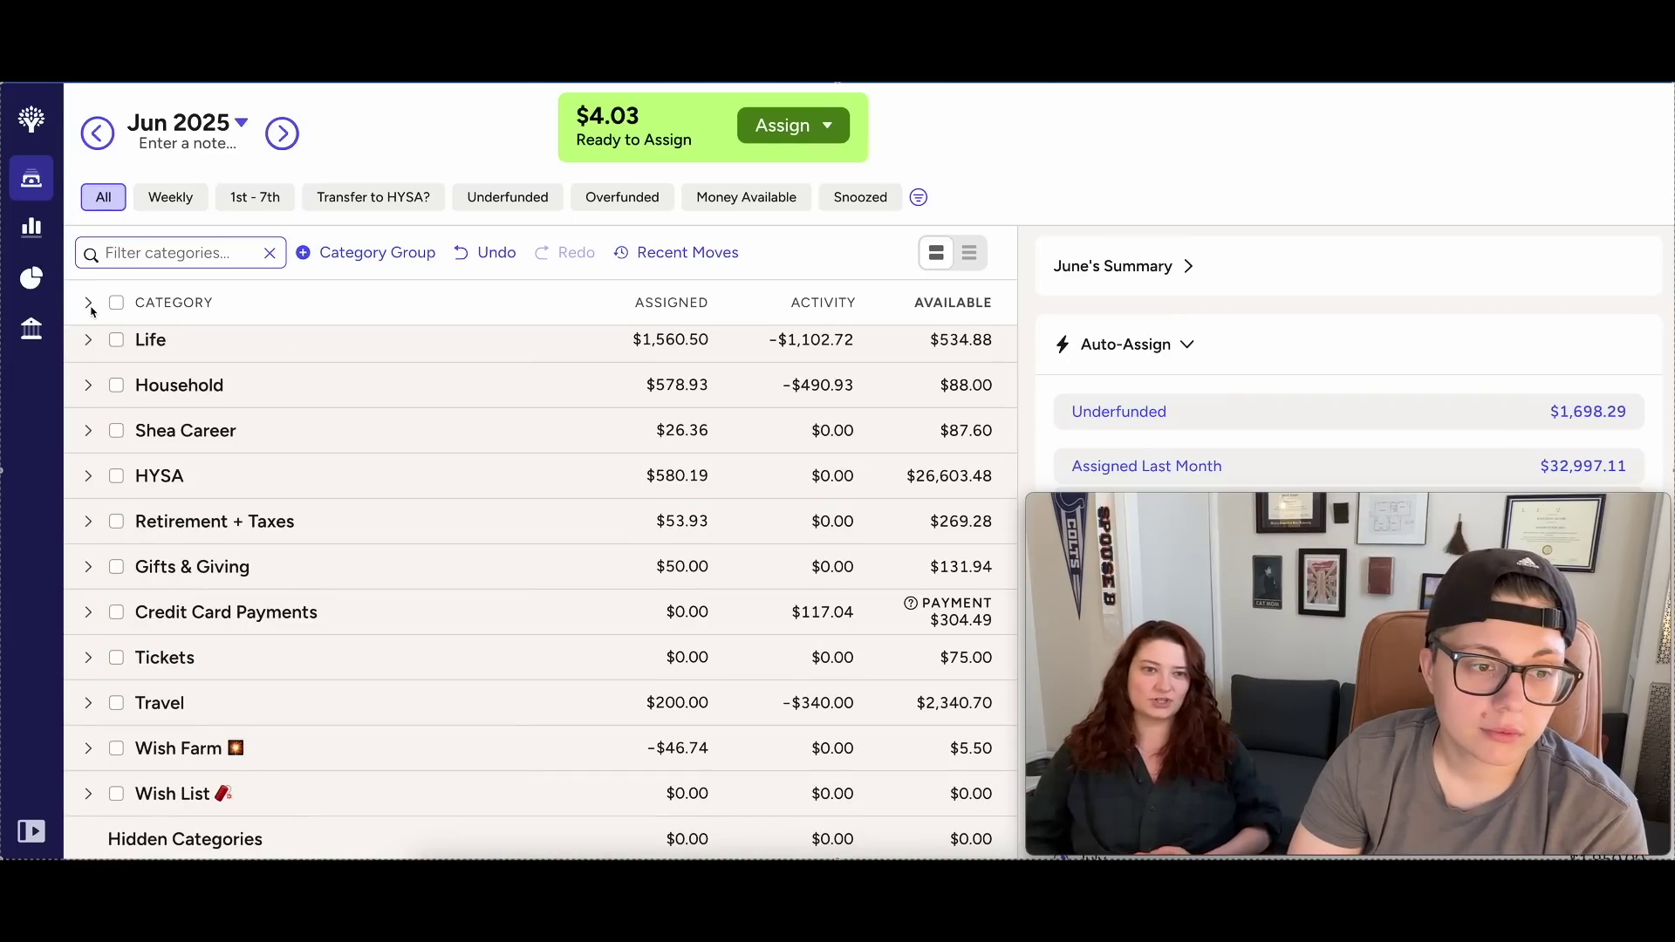
left_click(89, 705)
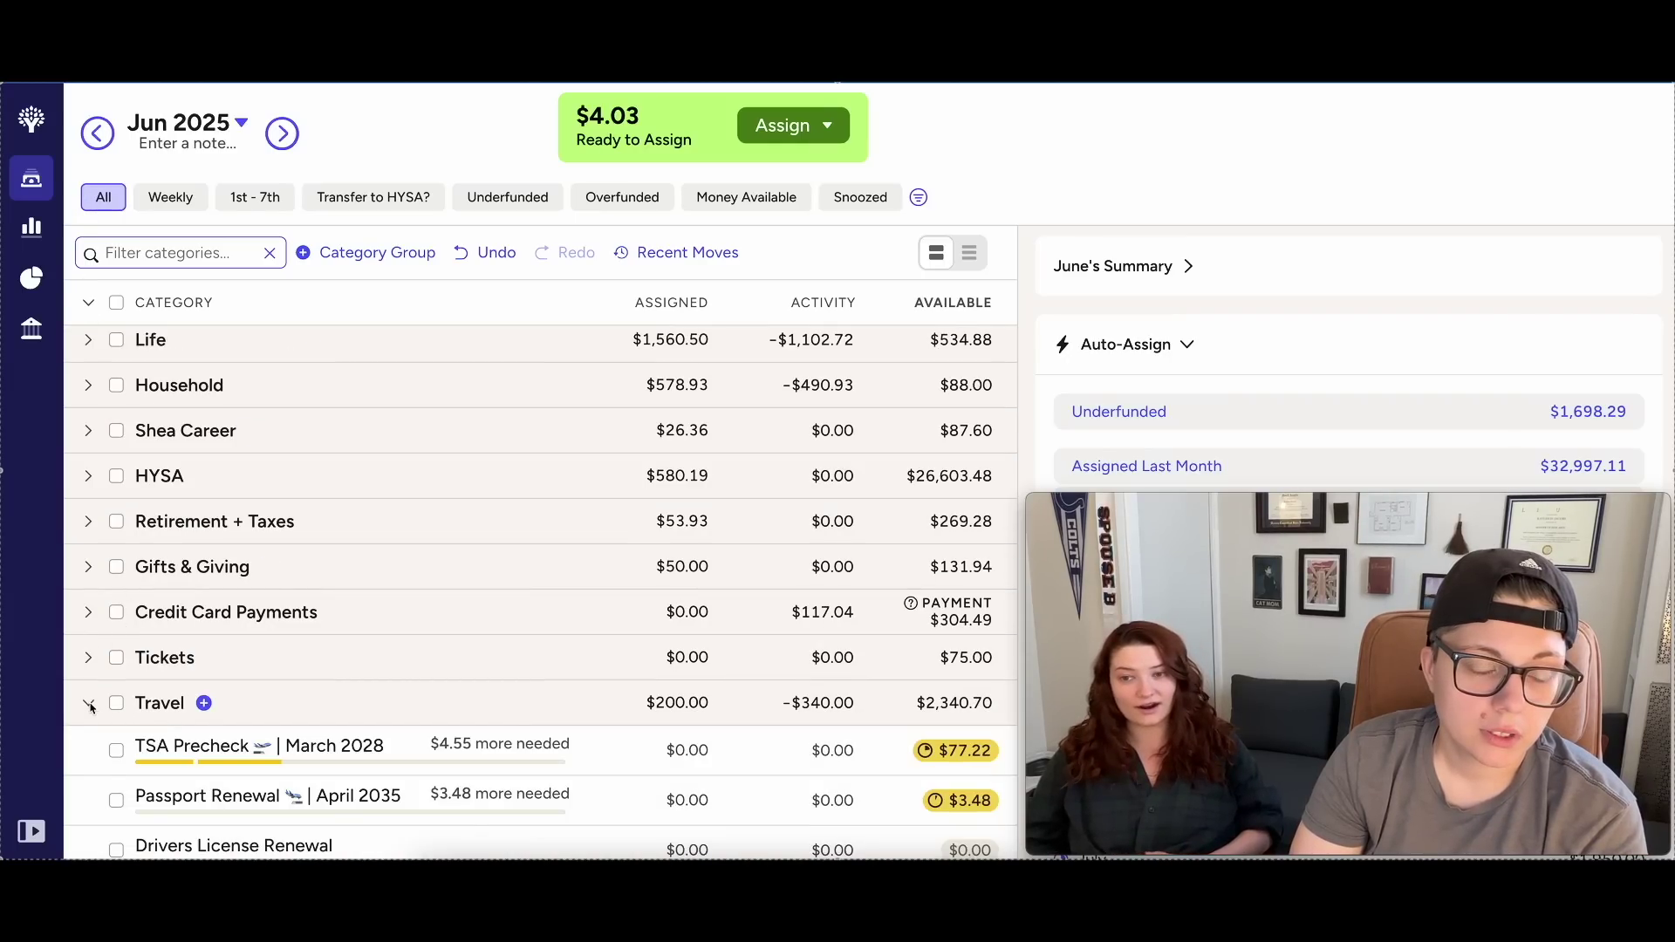
scroll(168, 692, "down", 3)
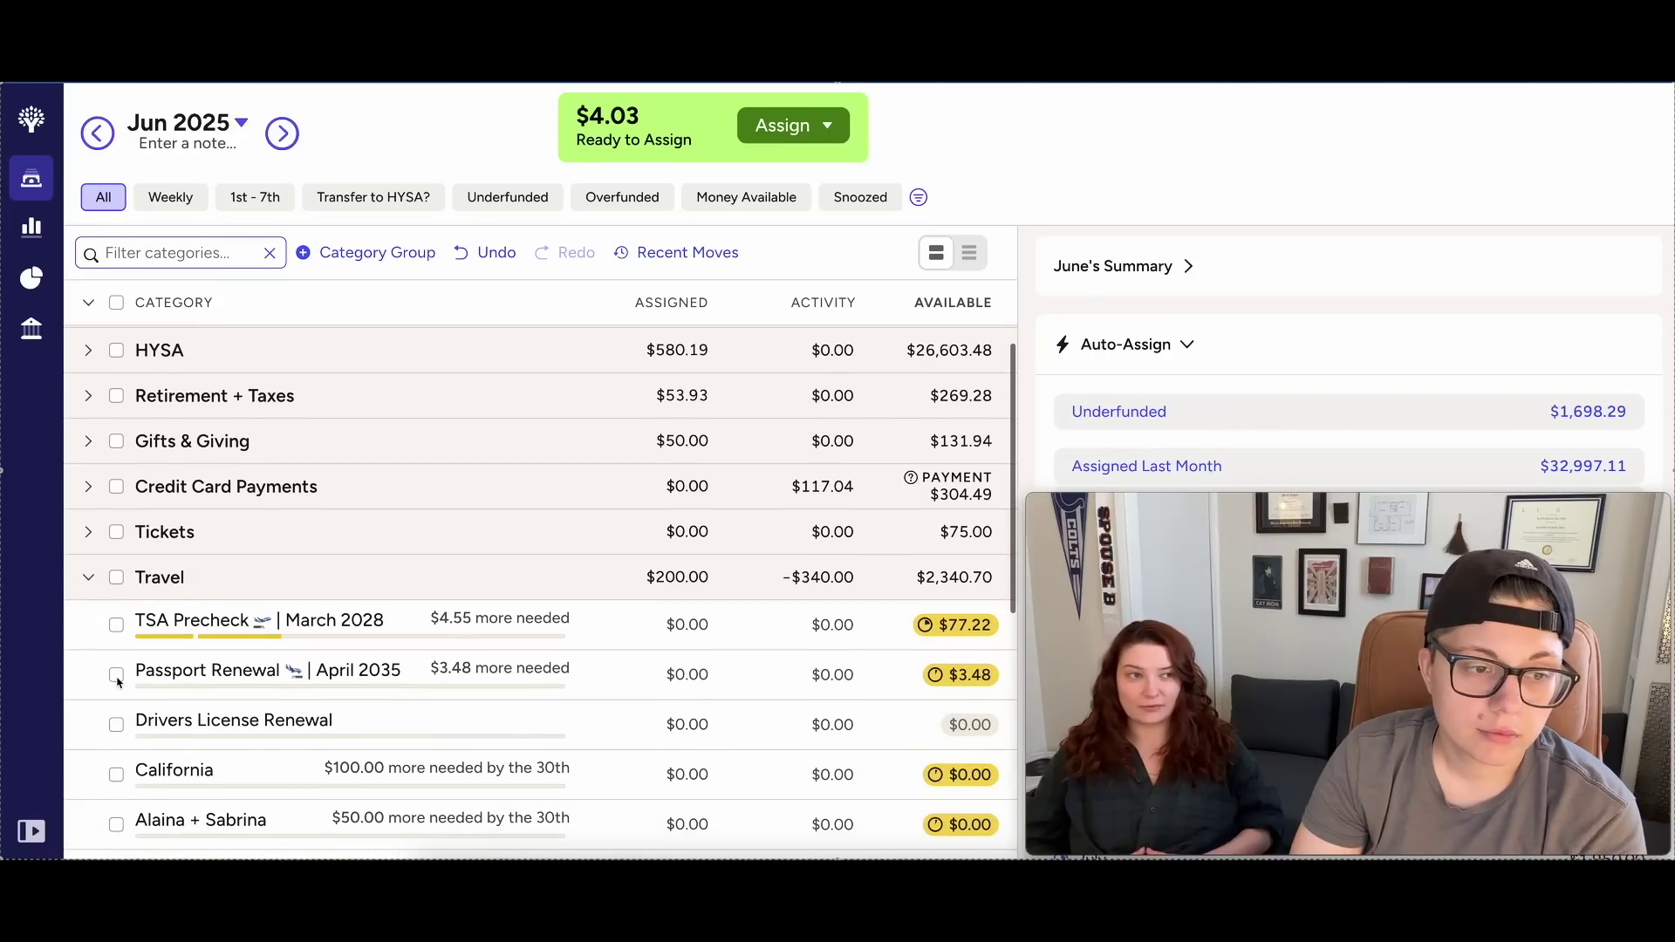
left_click(116, 674)
scroll(1250, 390, "down", 6)
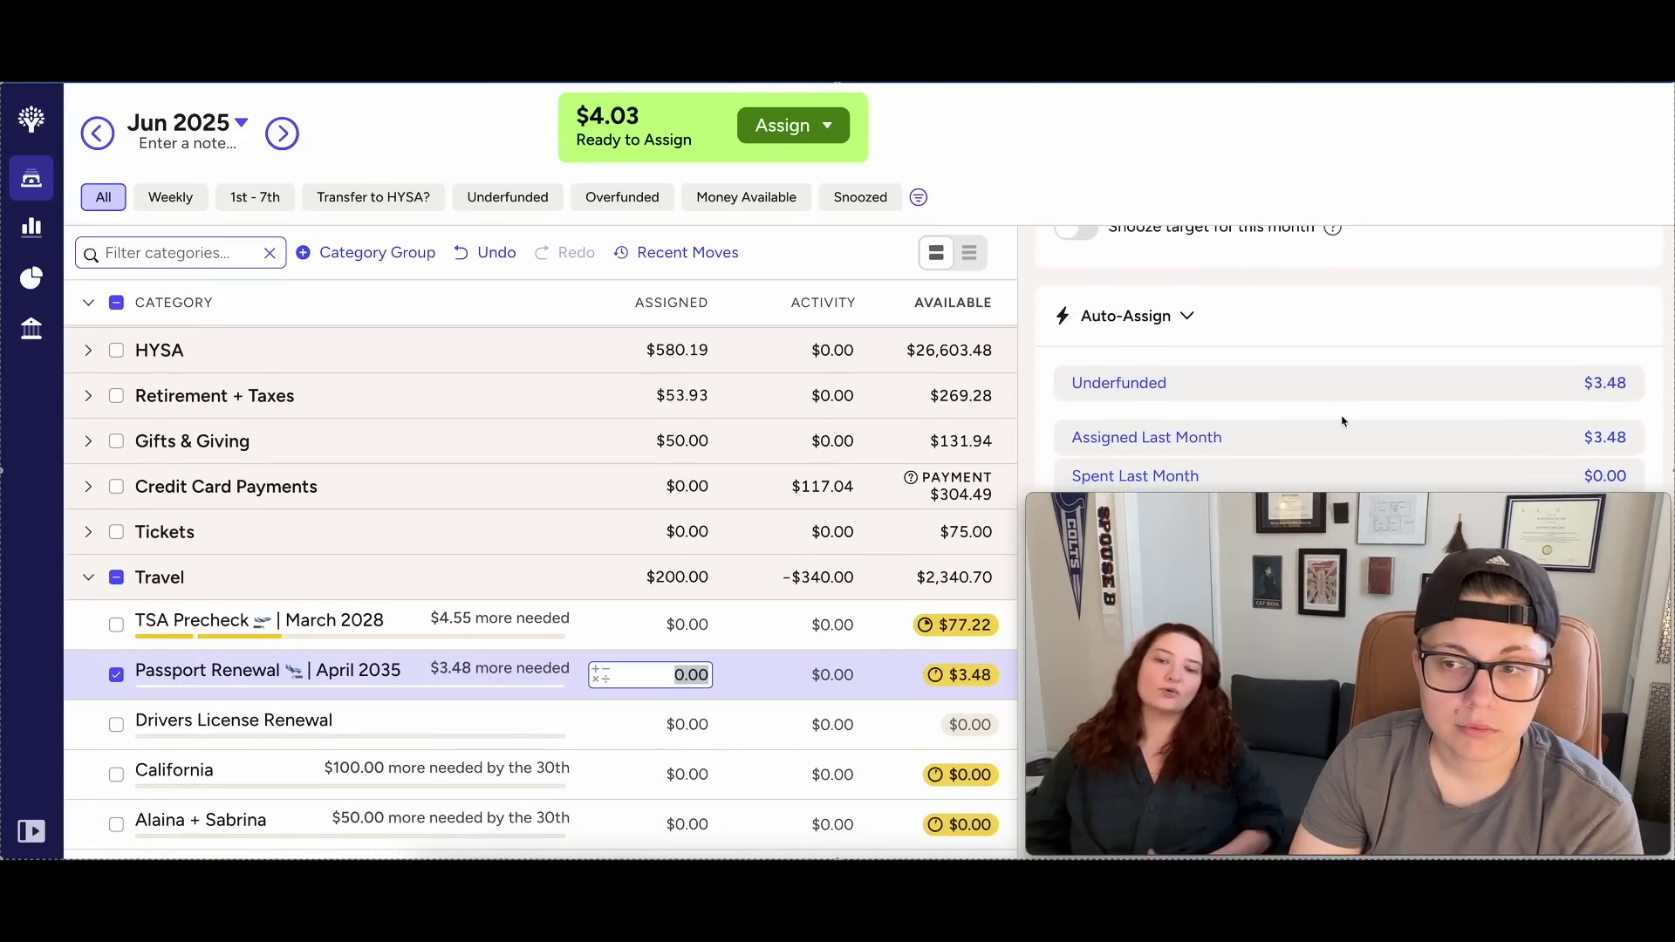
left_click(1316, 395)
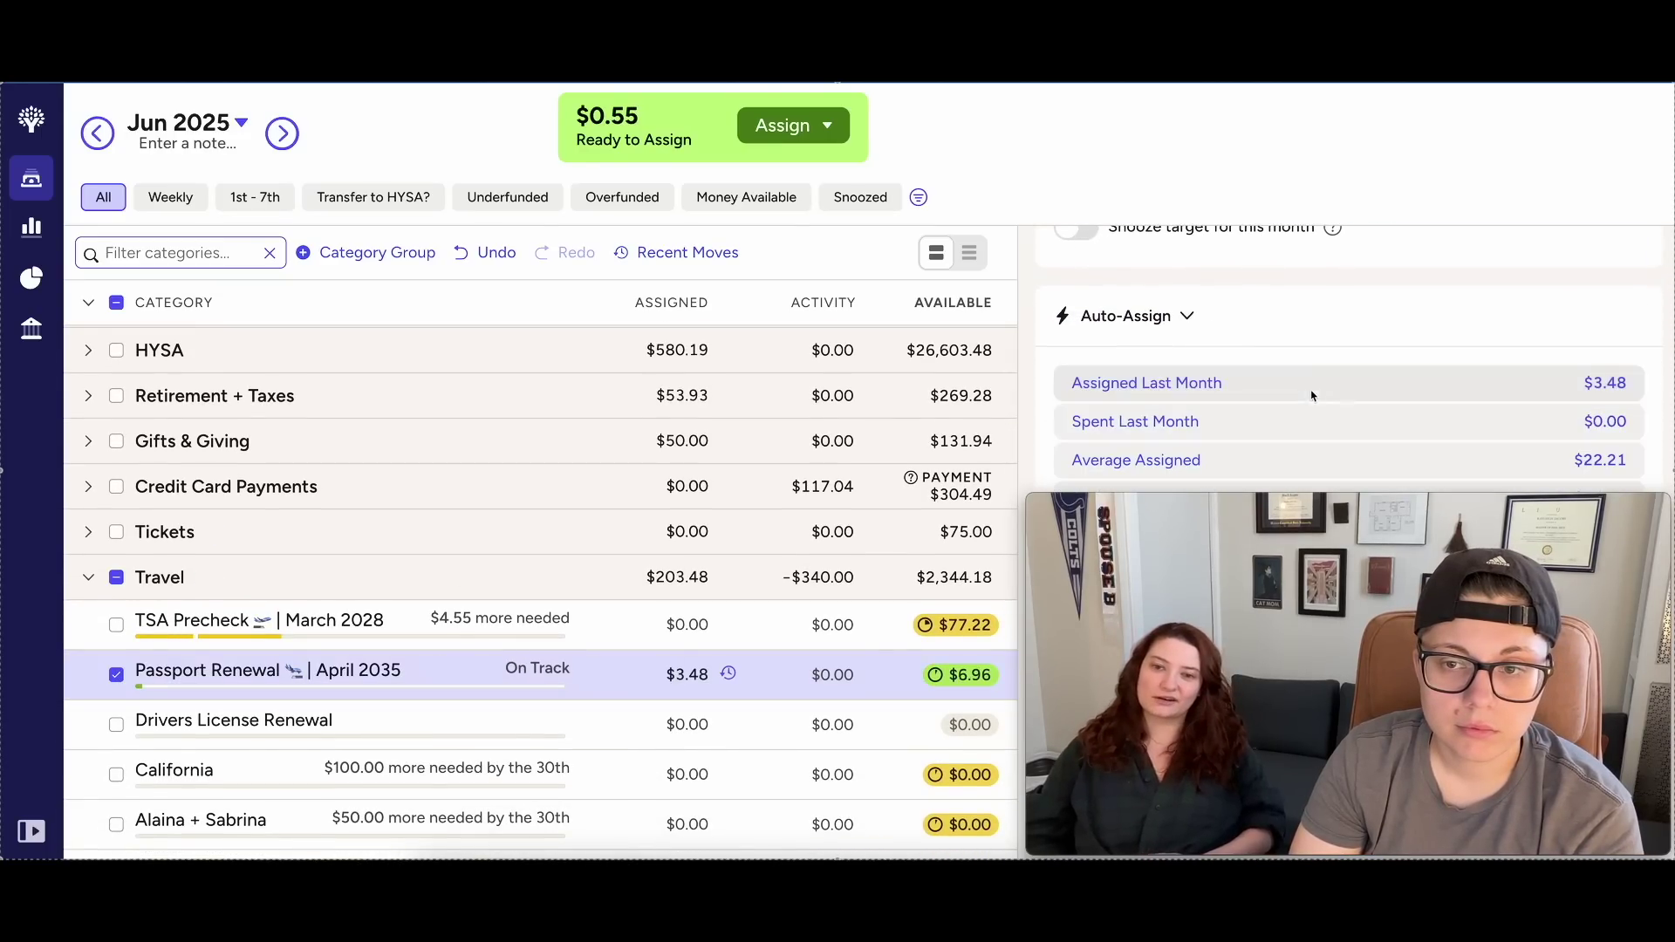
left_click(116, 674)
Expand the Wish Farm group and add .55 to the assigned amount of its Holding category.
scroll(384, 676, "down", 5)
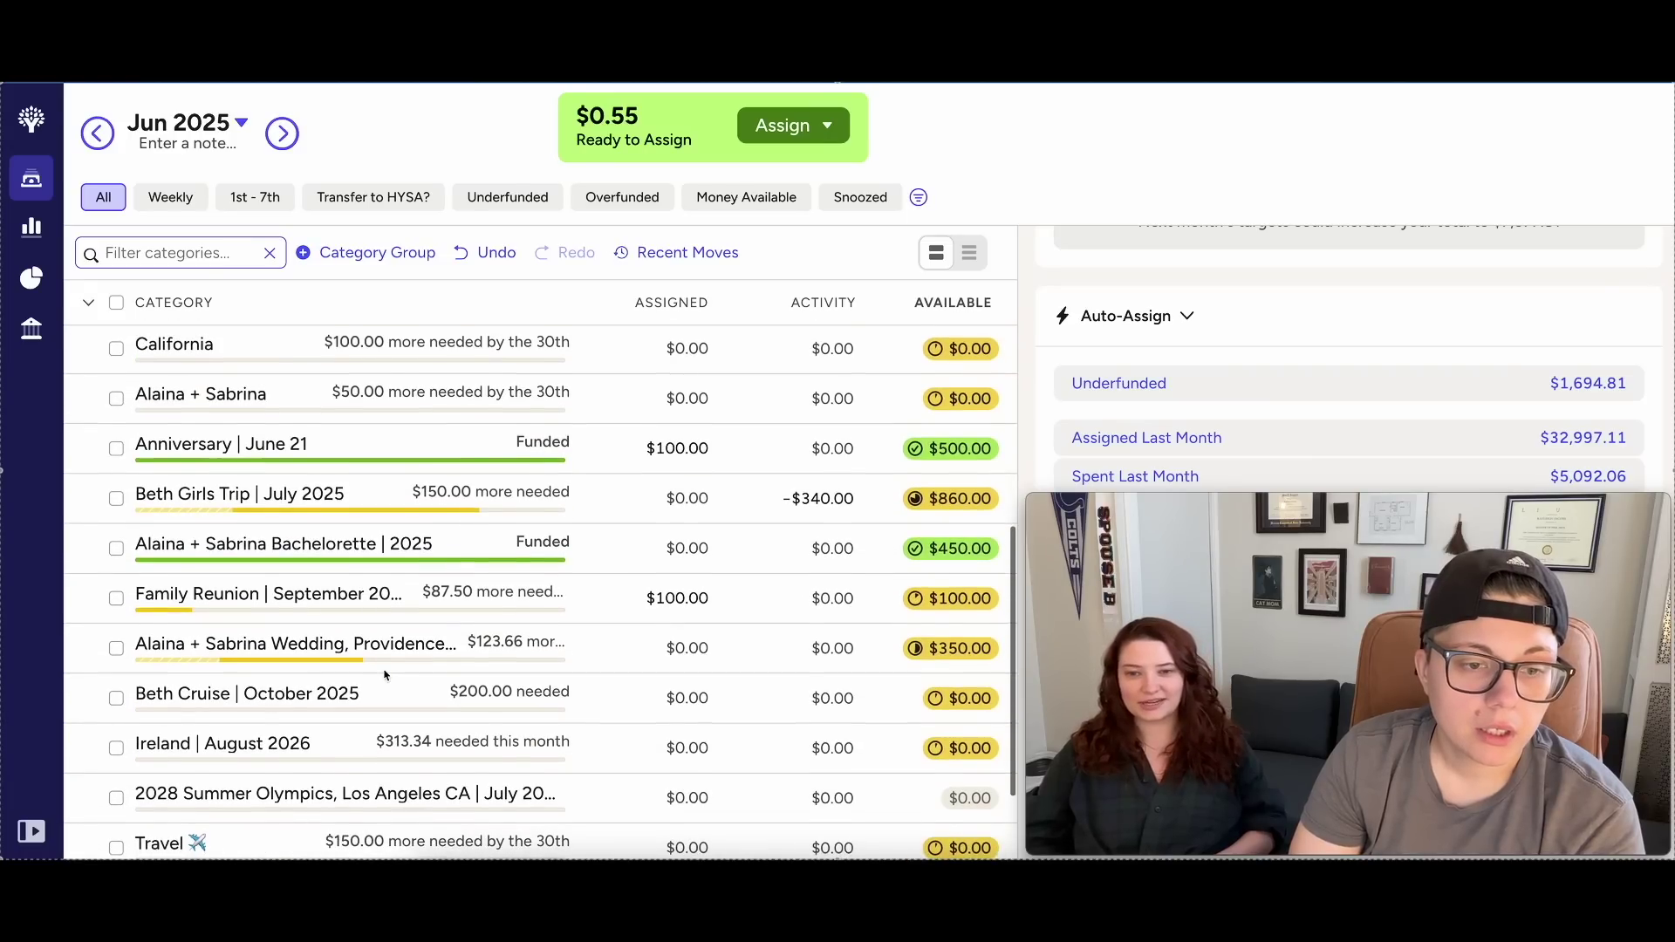
scroll(385, 674, "down", 1)
scroll(424, 567, "up", 1)
scroll(455, 567, "up", 2)
scroll(146, 728, "down", 3)
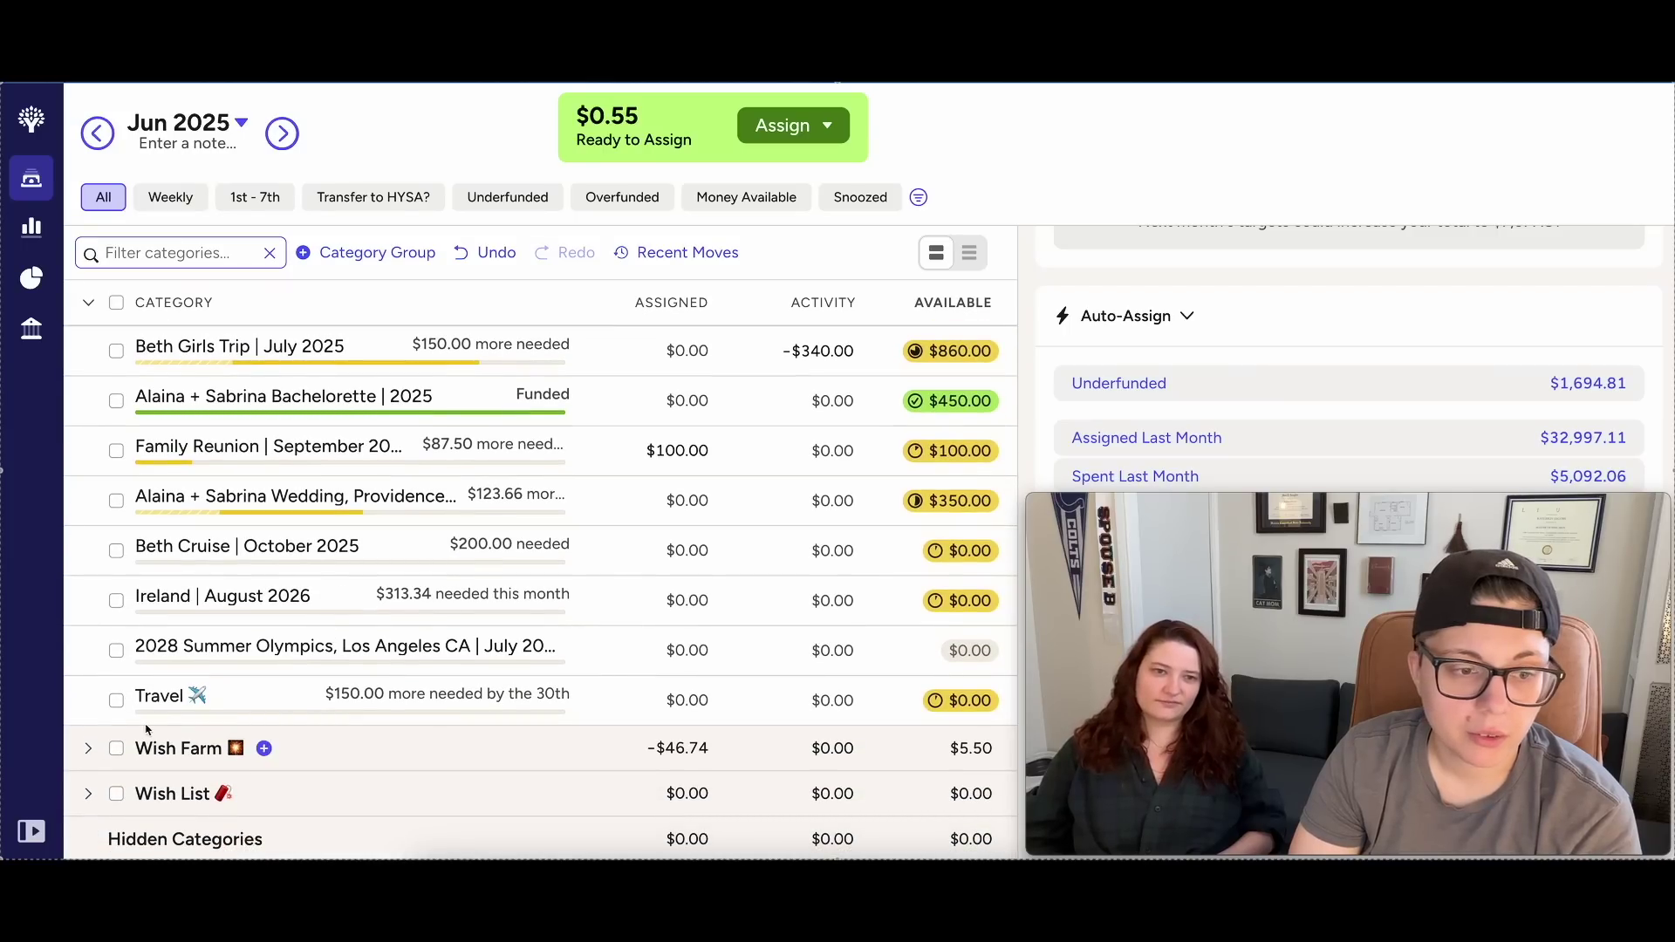
left_click(116, 748)
left_click(88, 749)
left_click(113, 750)
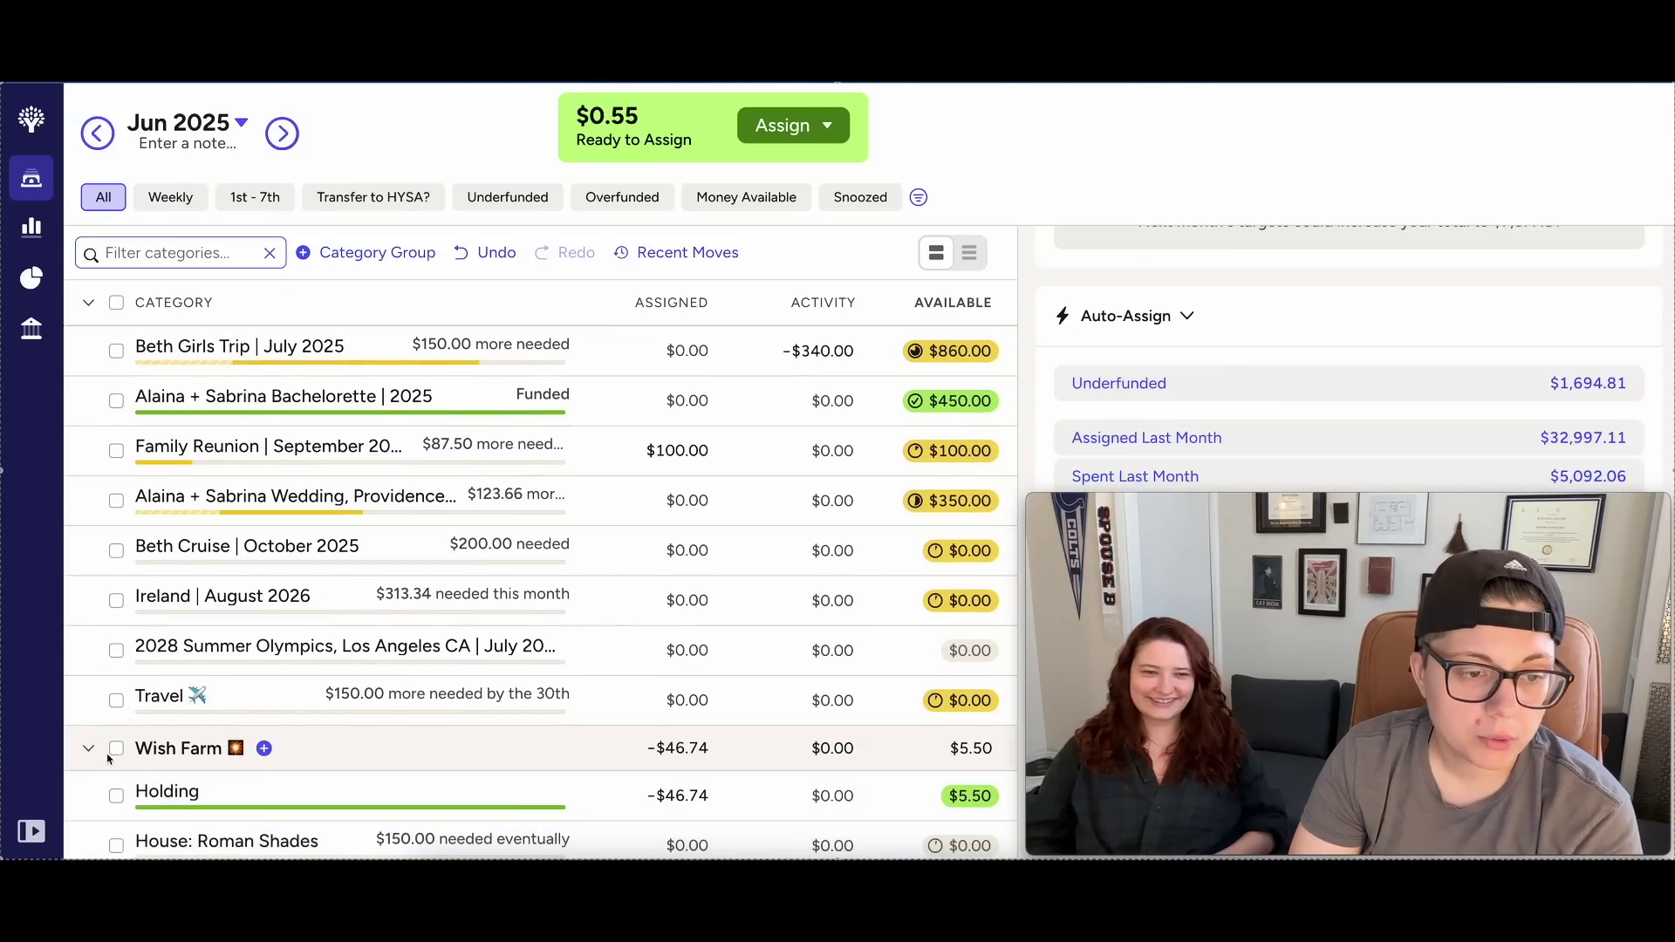
scroll(108, 757, "down", 2)
left_click(659, 615)
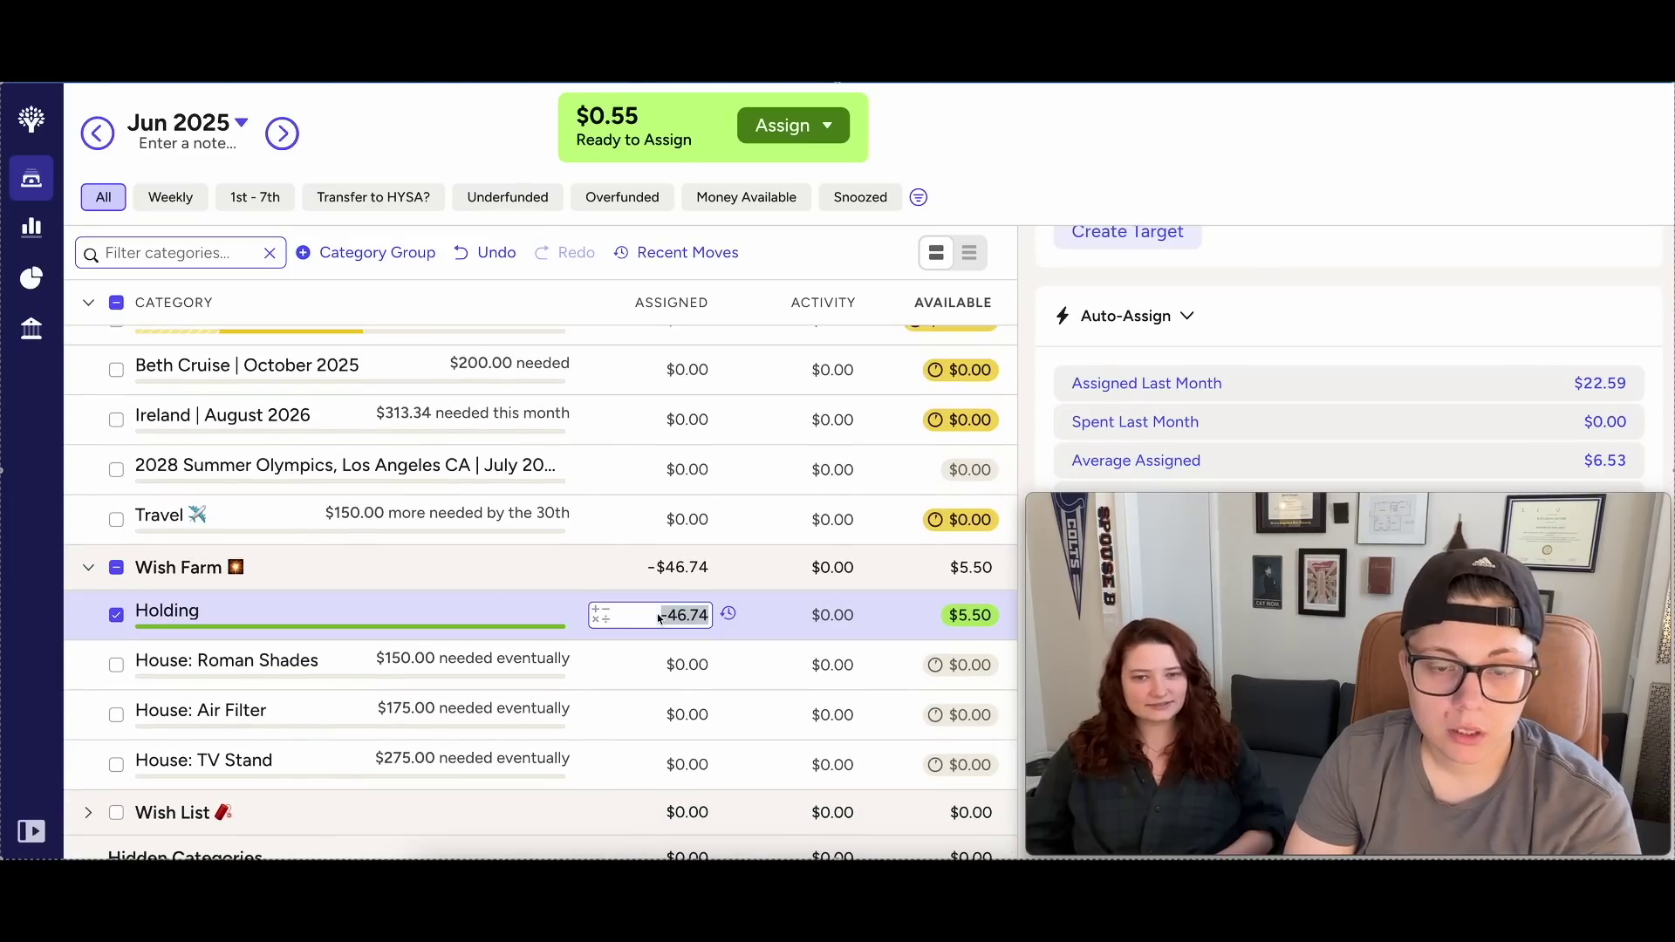
type("-46.19")
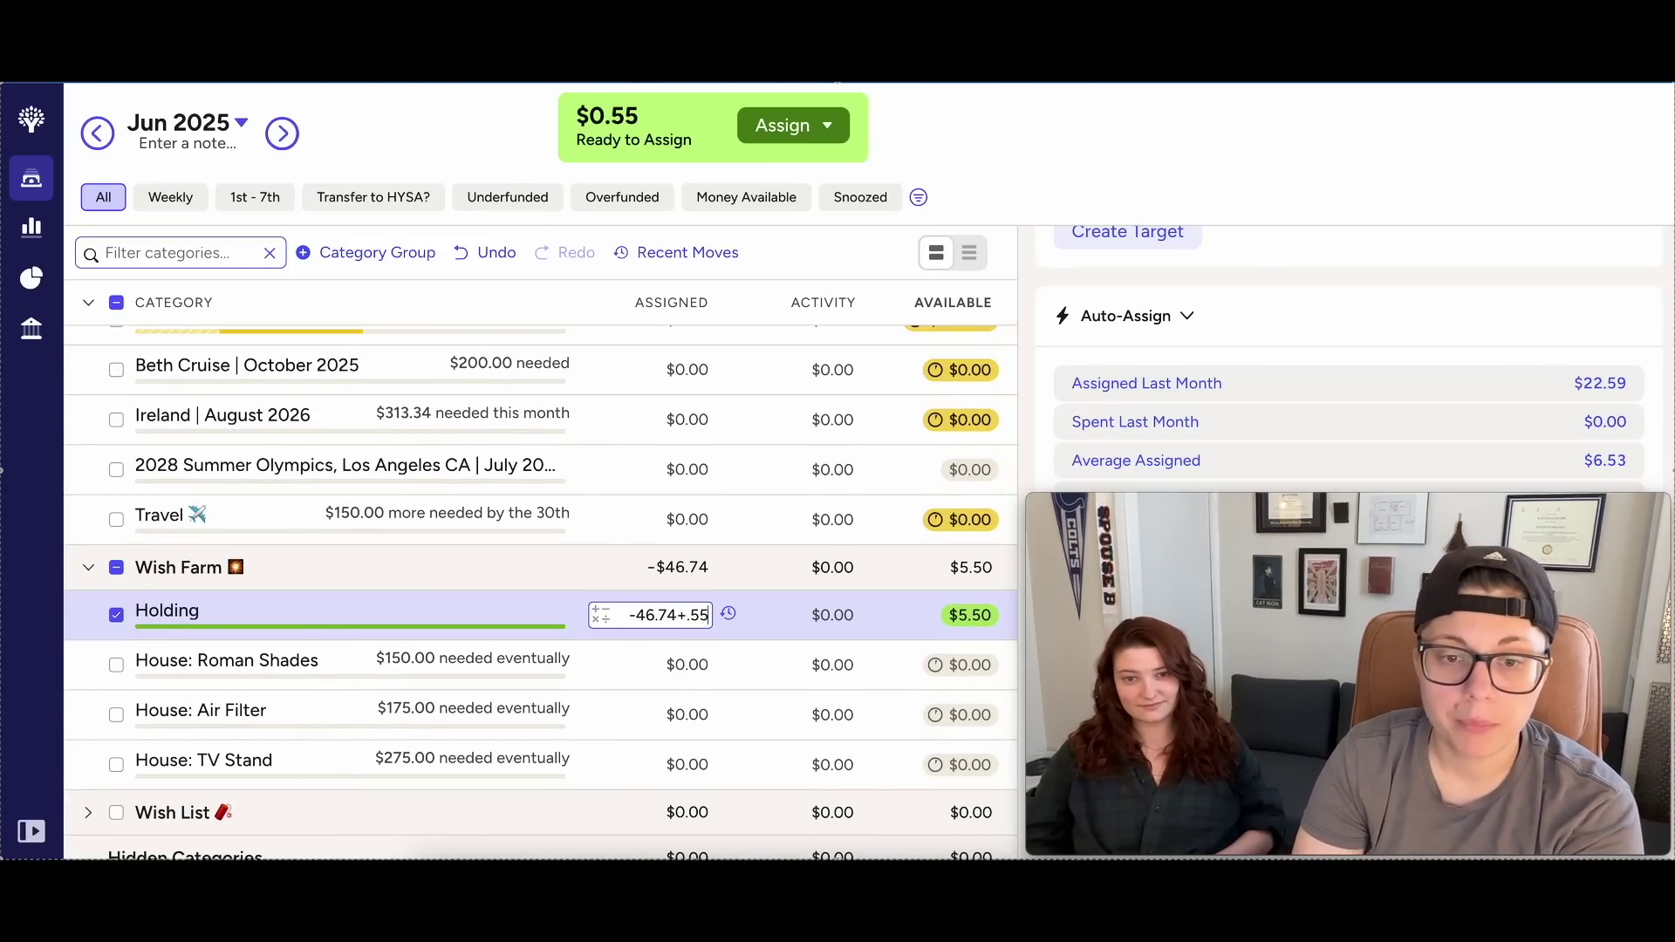
left_click(112, 618)
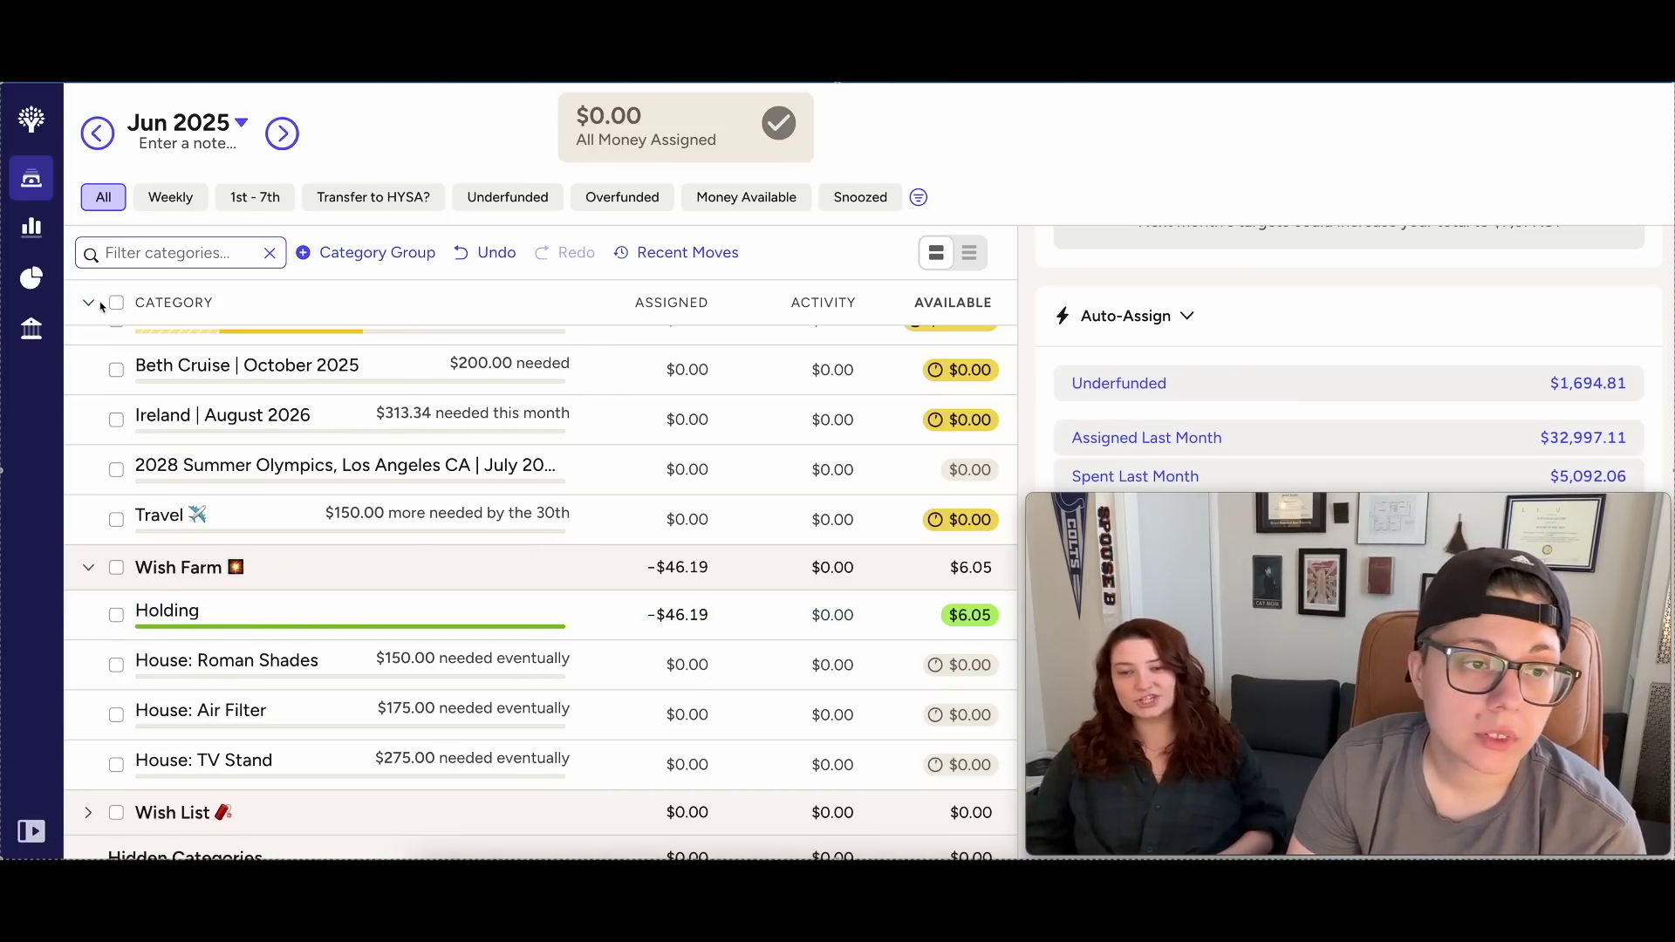
Open the plan "Oh No! My Future! It's Broken!" and check its Ready to Assign breakdown.
scroll(105, 307, "up", 10)
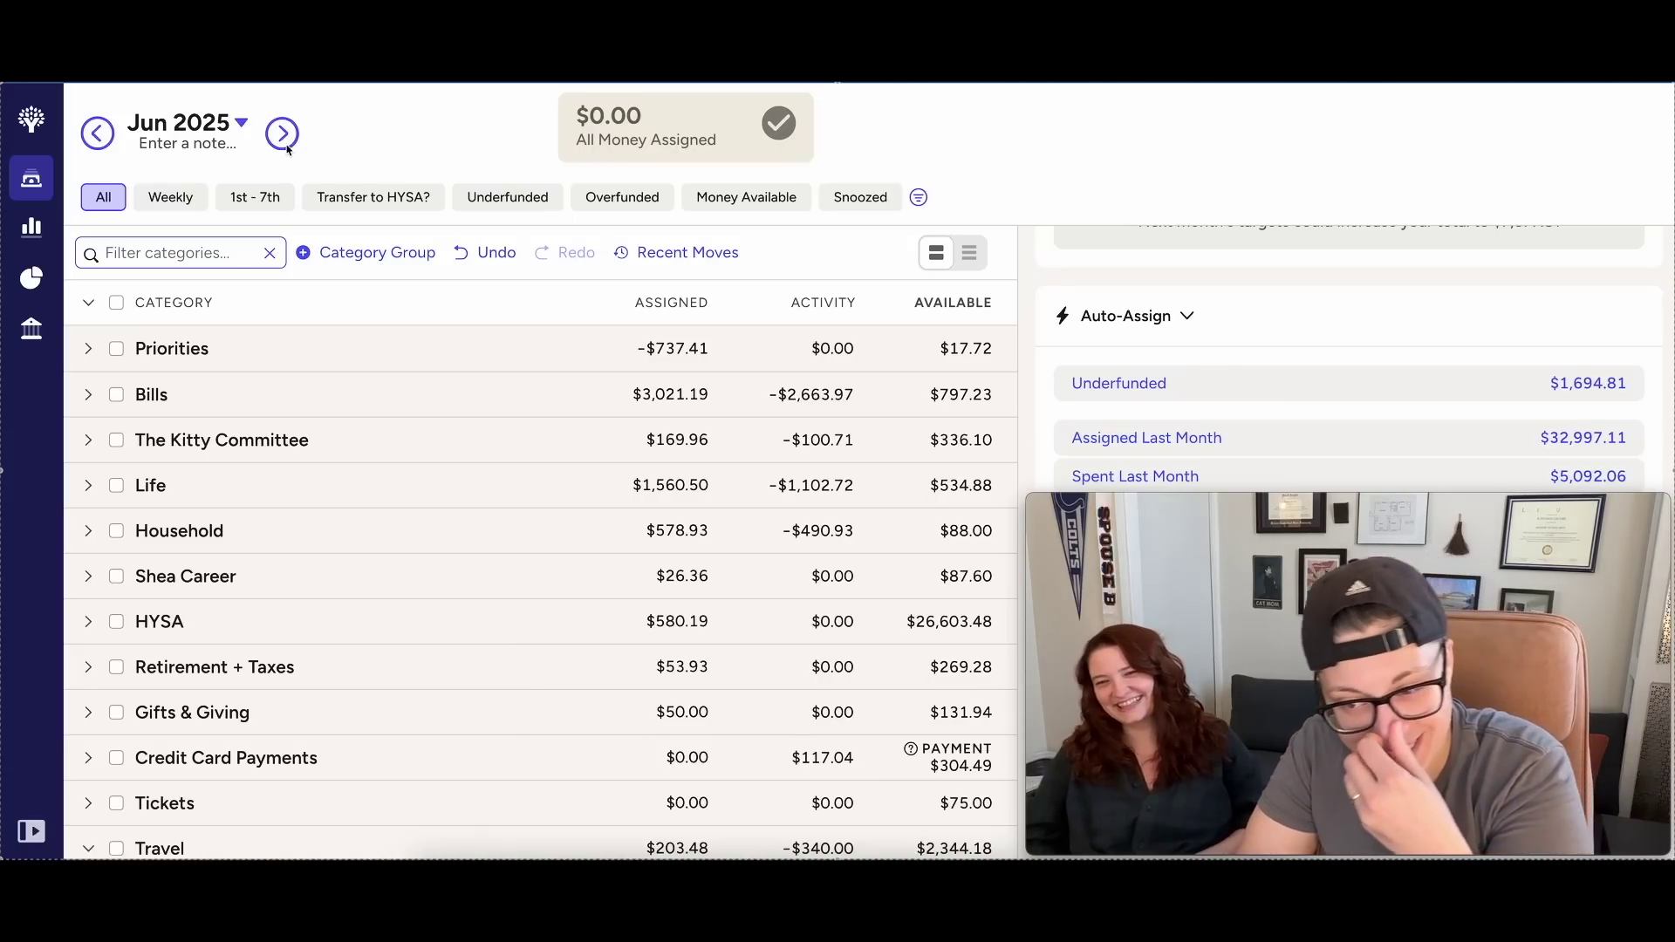
left_click(30, 122)
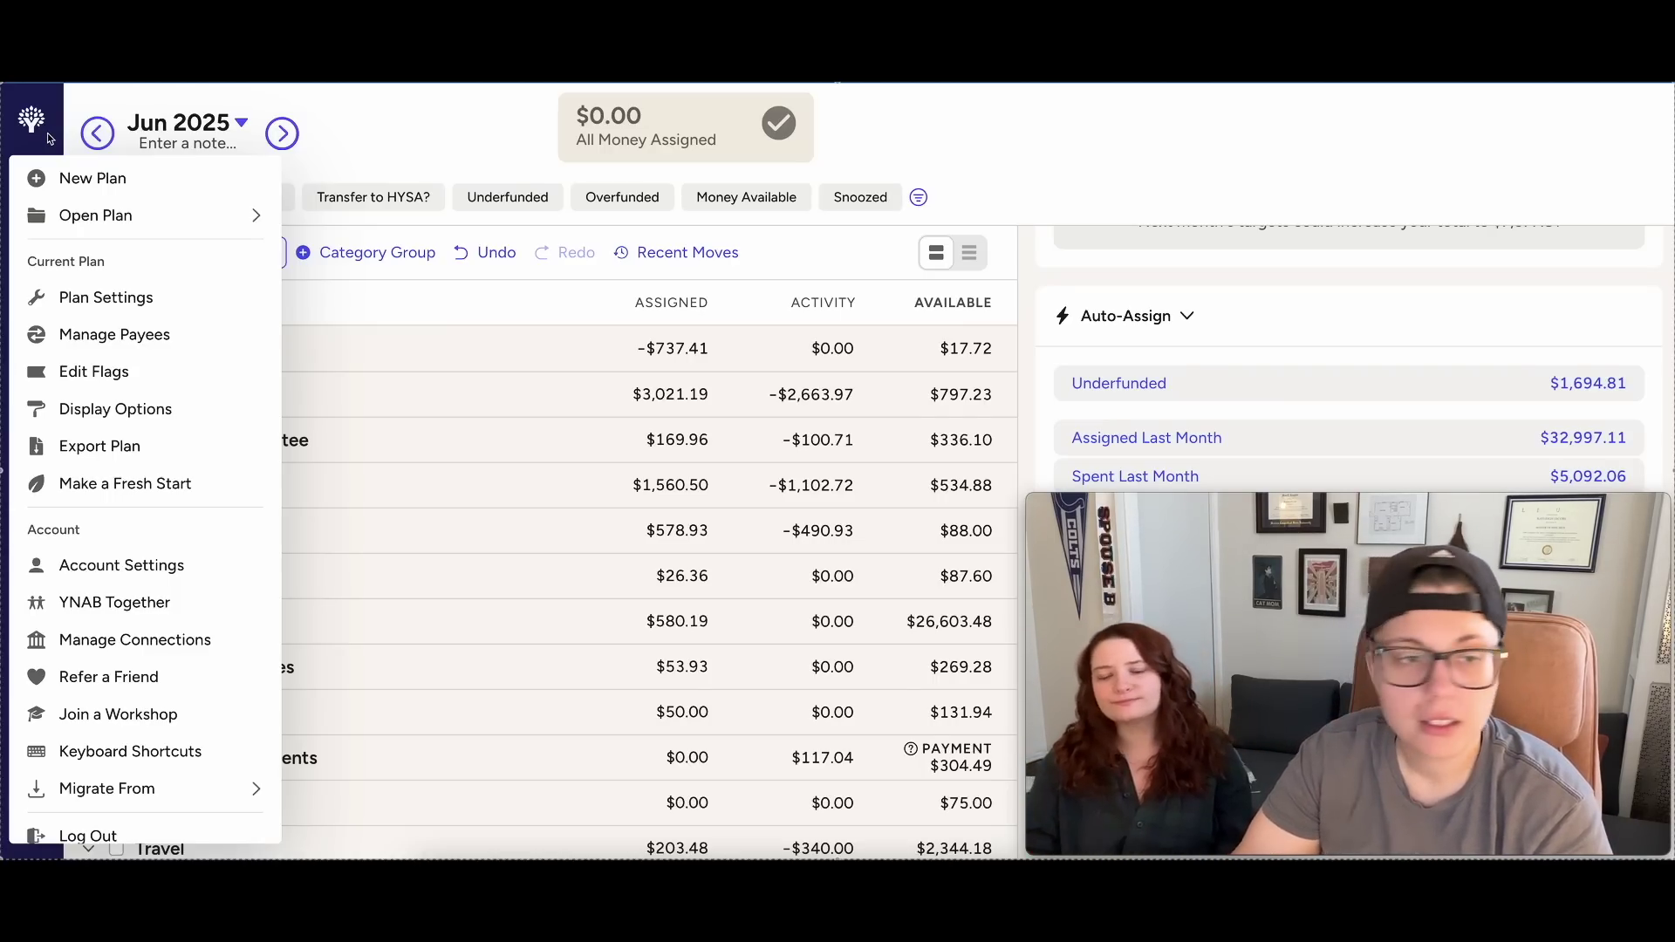
mouse_move(108, 218)
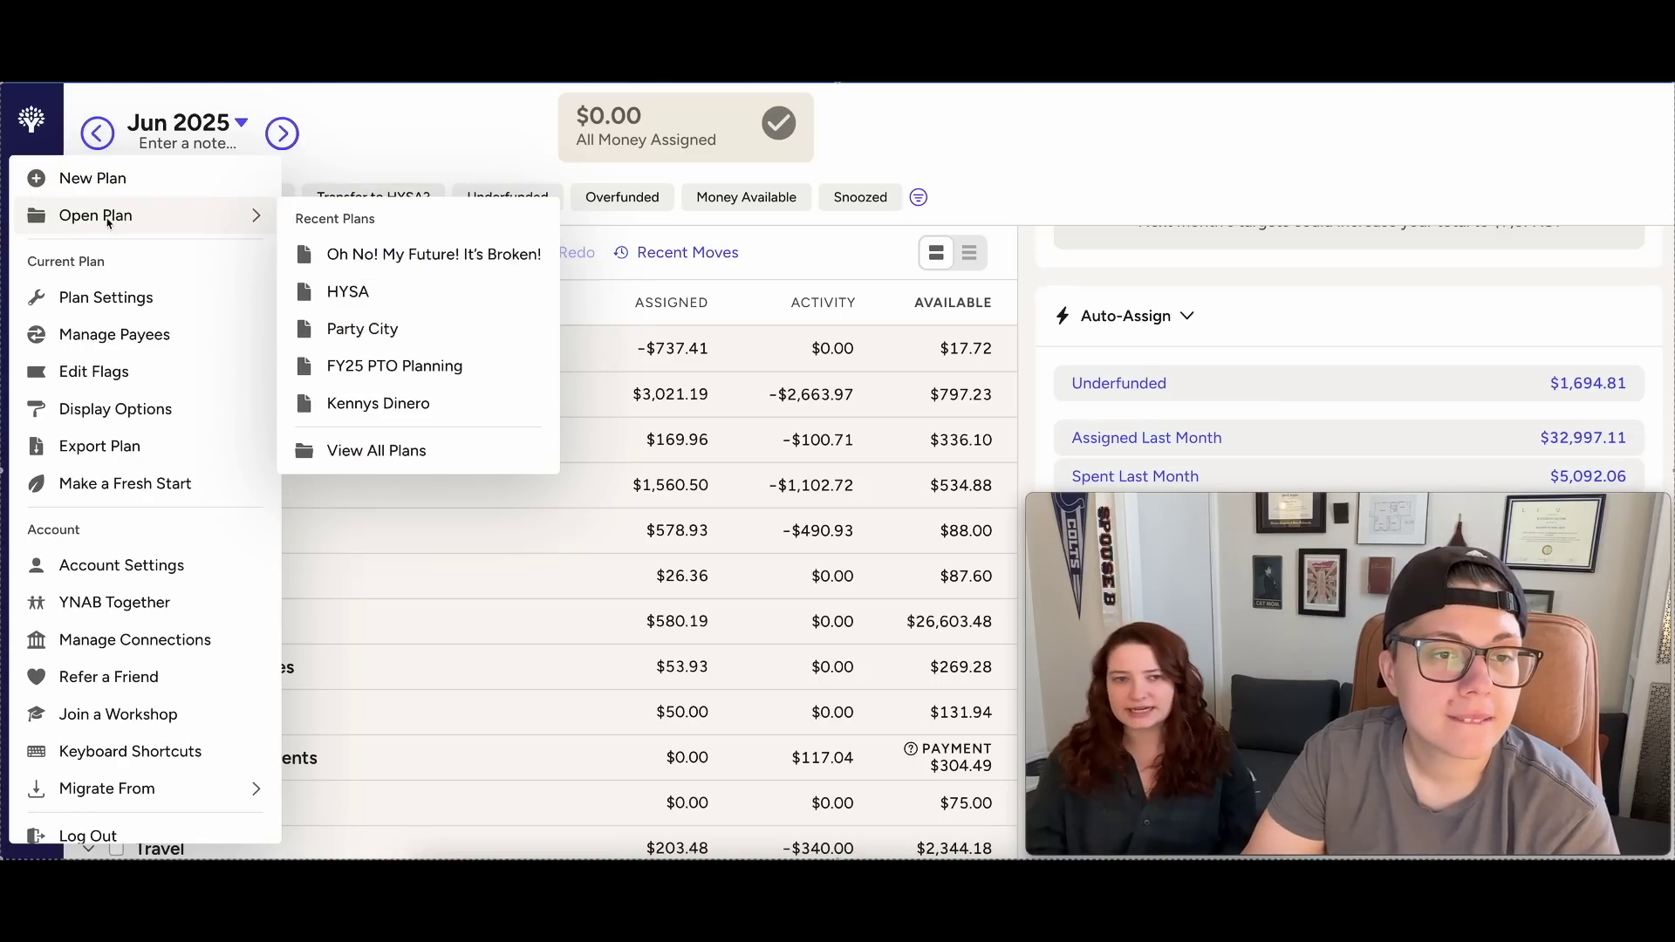
left_click(494, 256)
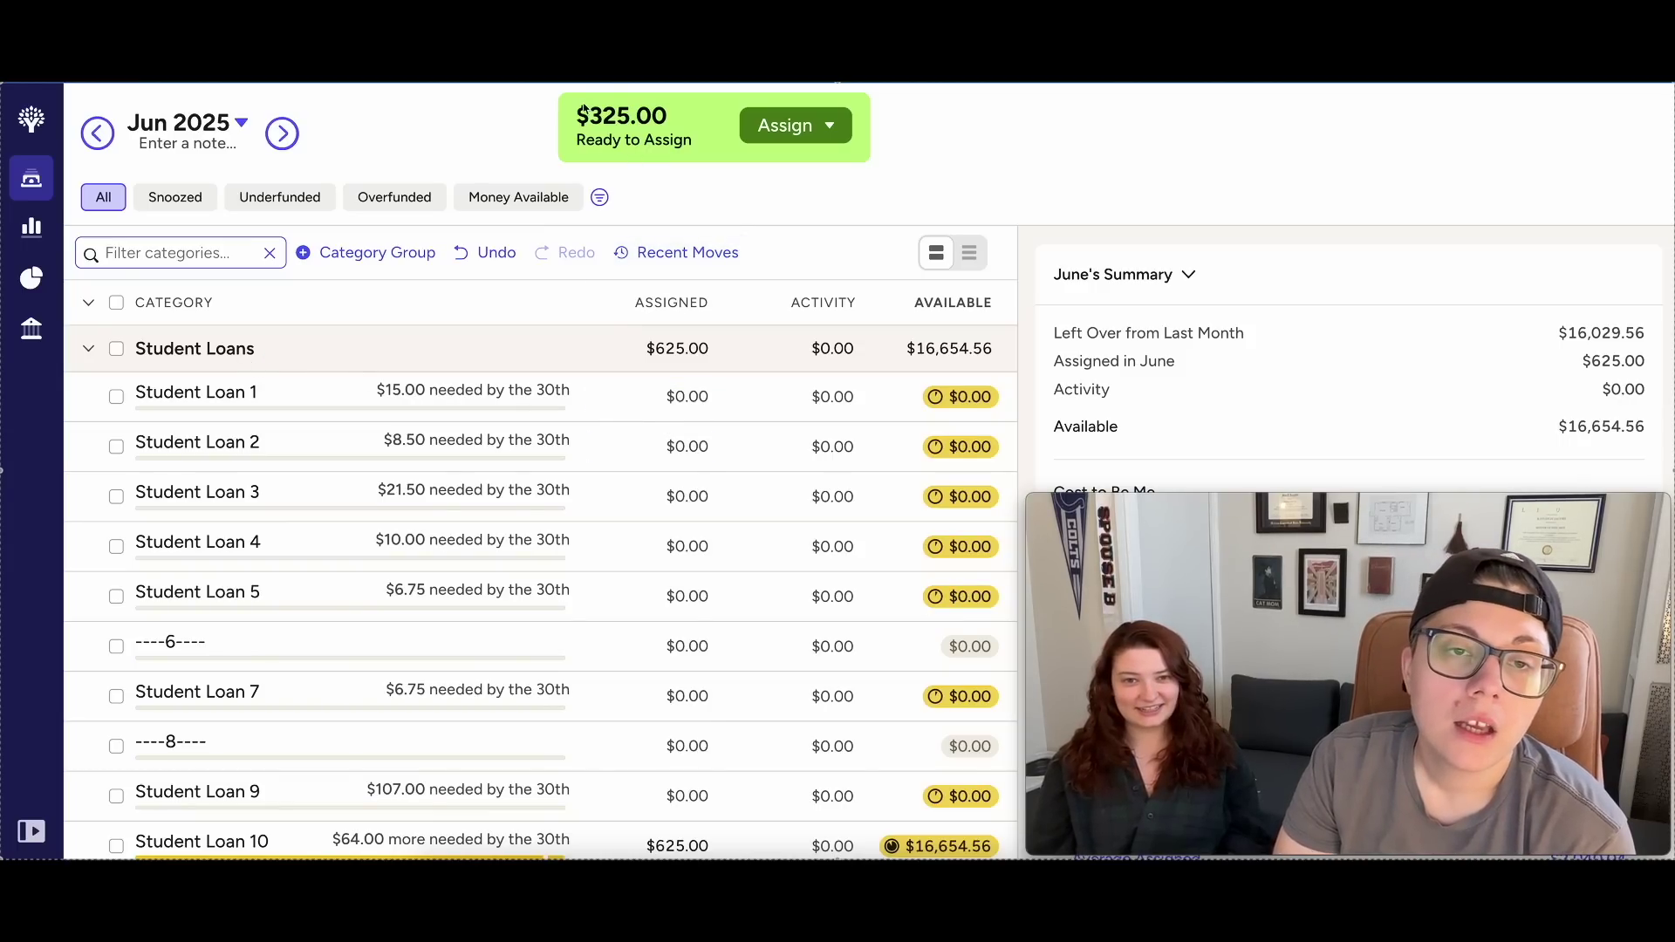
left_click_drag(592, 118, 666, 119)
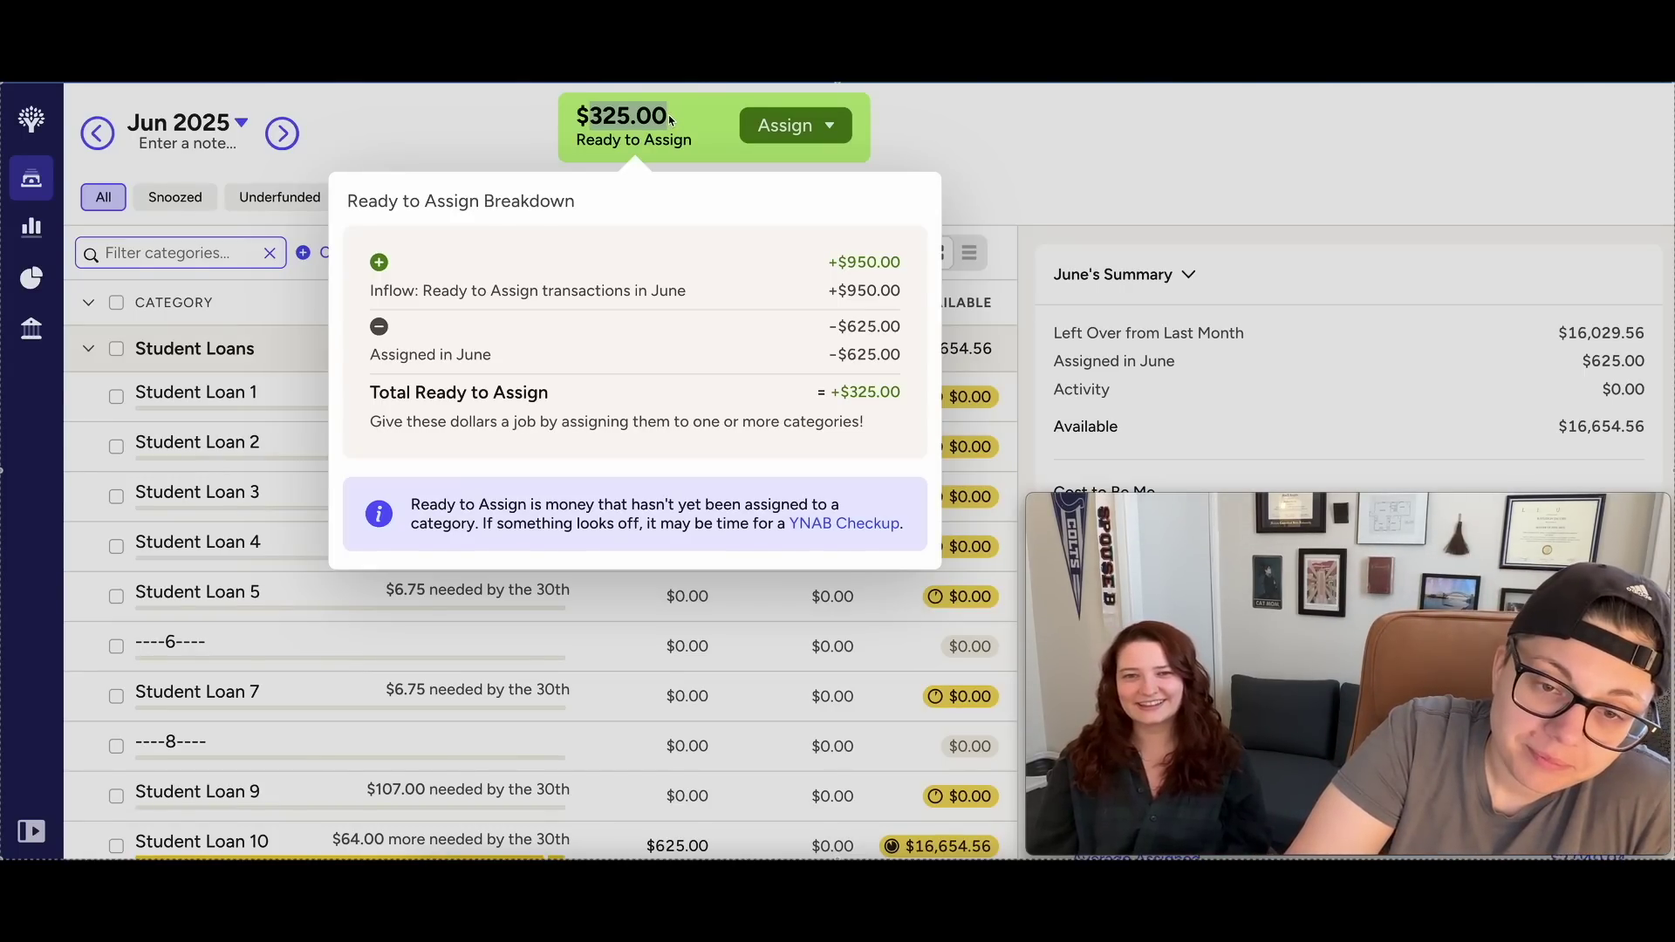
left_click(628, 127)
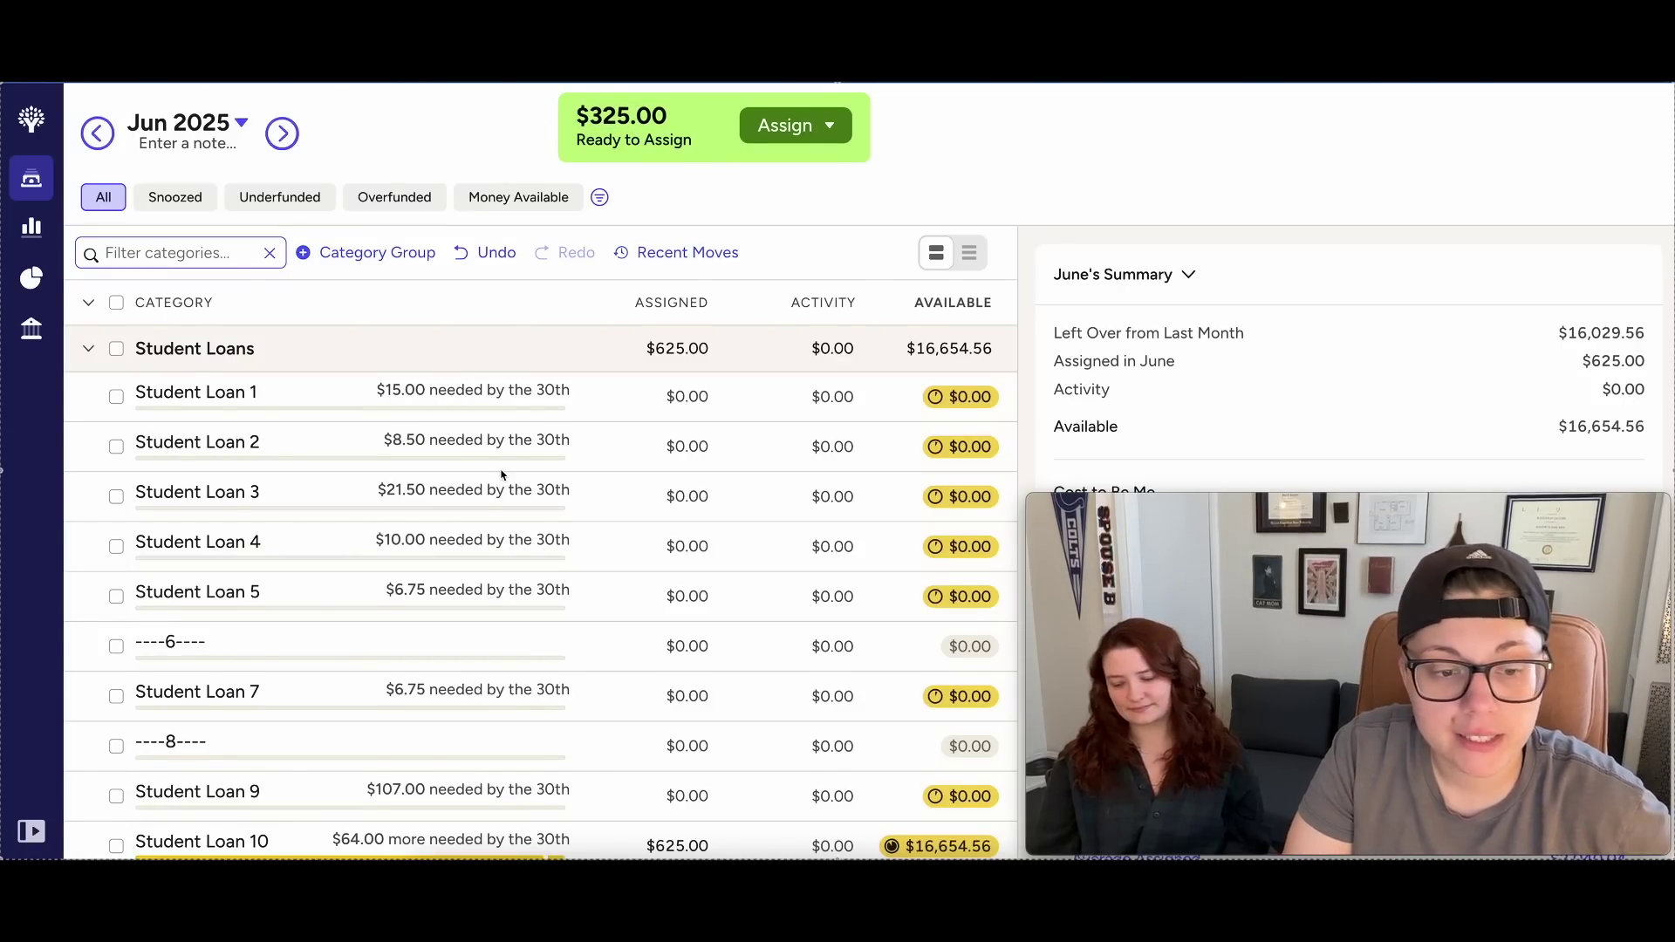
Add 325 to June's assigned amount for Student Loan 10 and clear the selection.
scroll(512, 479, "down", 3)
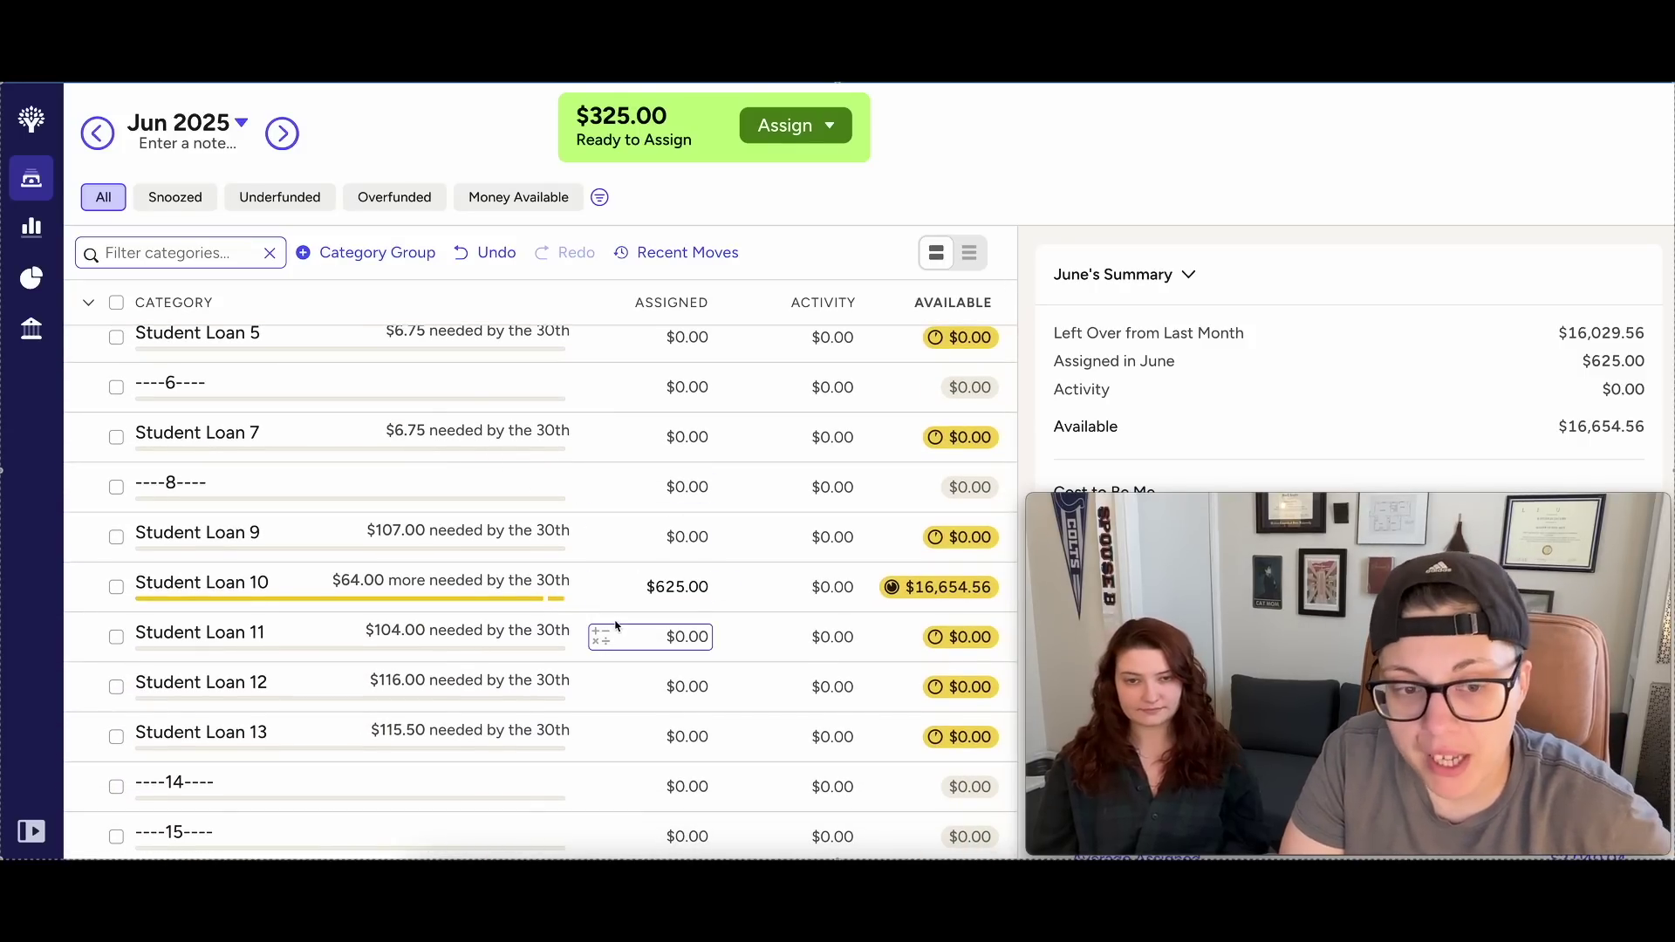
left_click(663, 591)
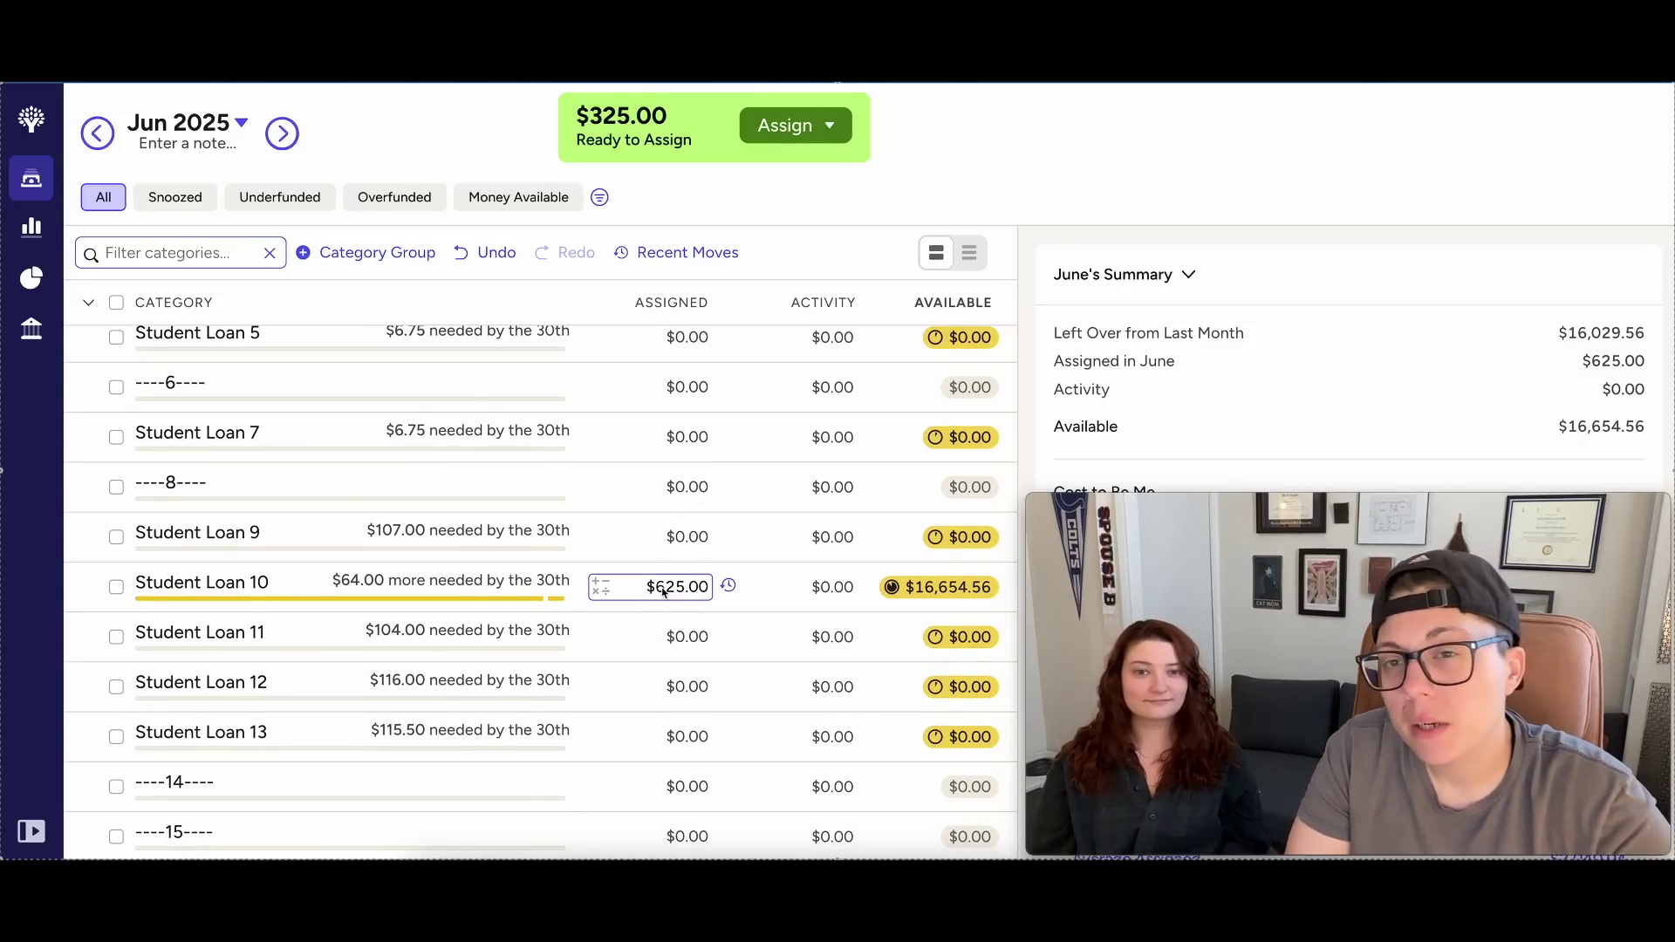
left_click(663, 592)
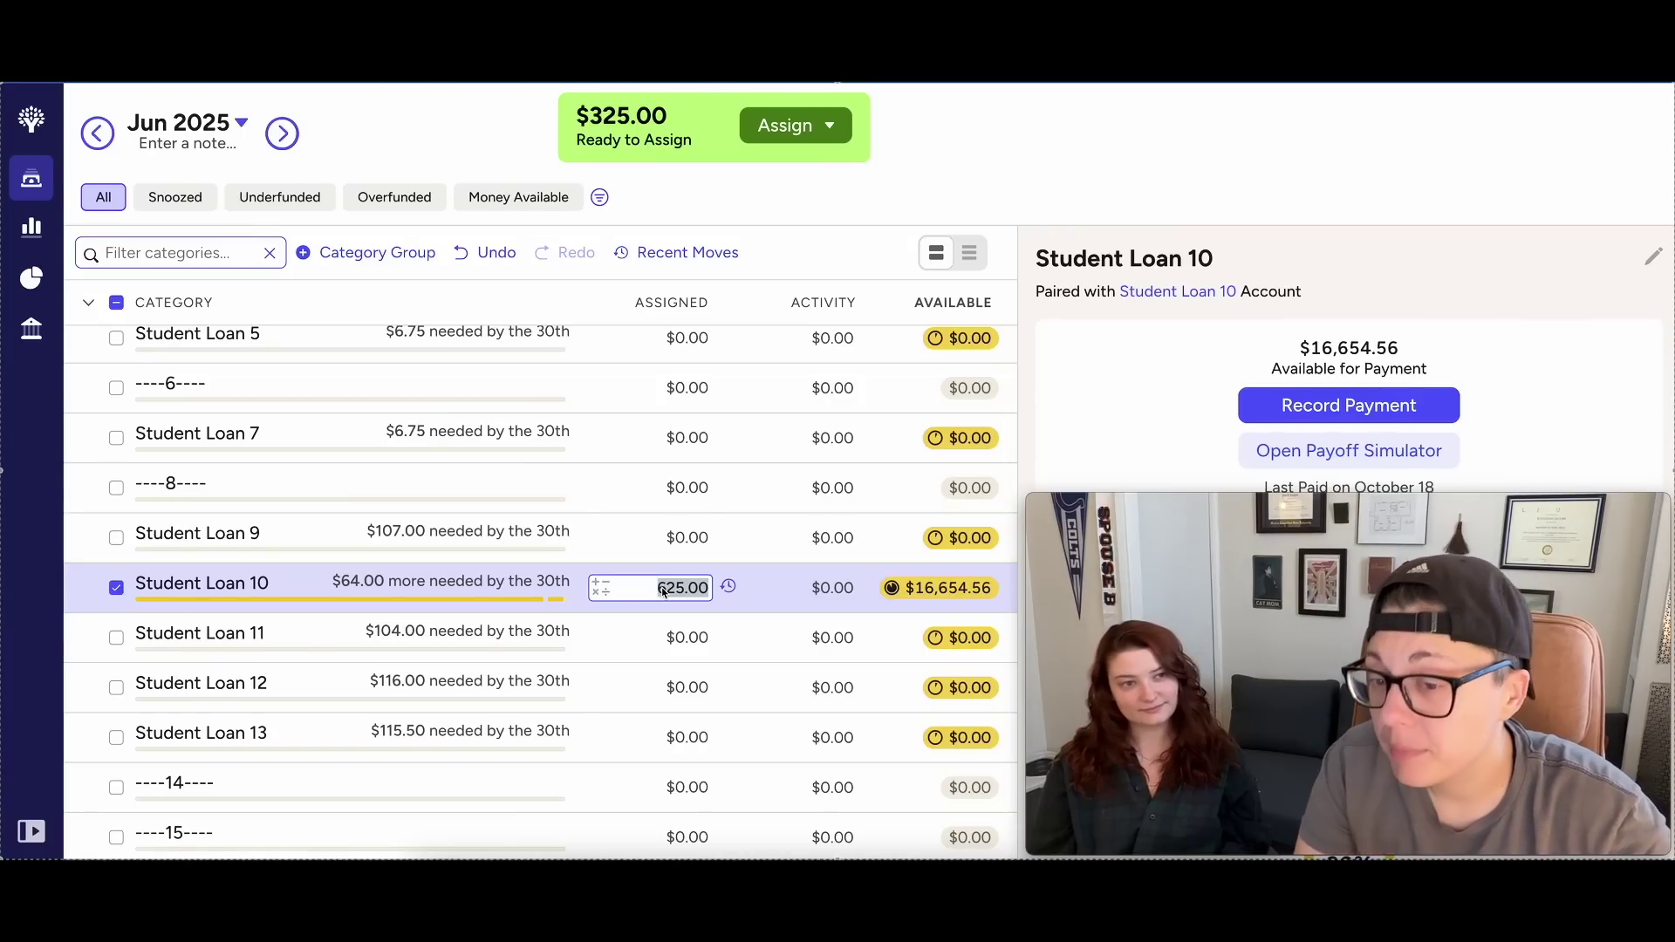
type("+")
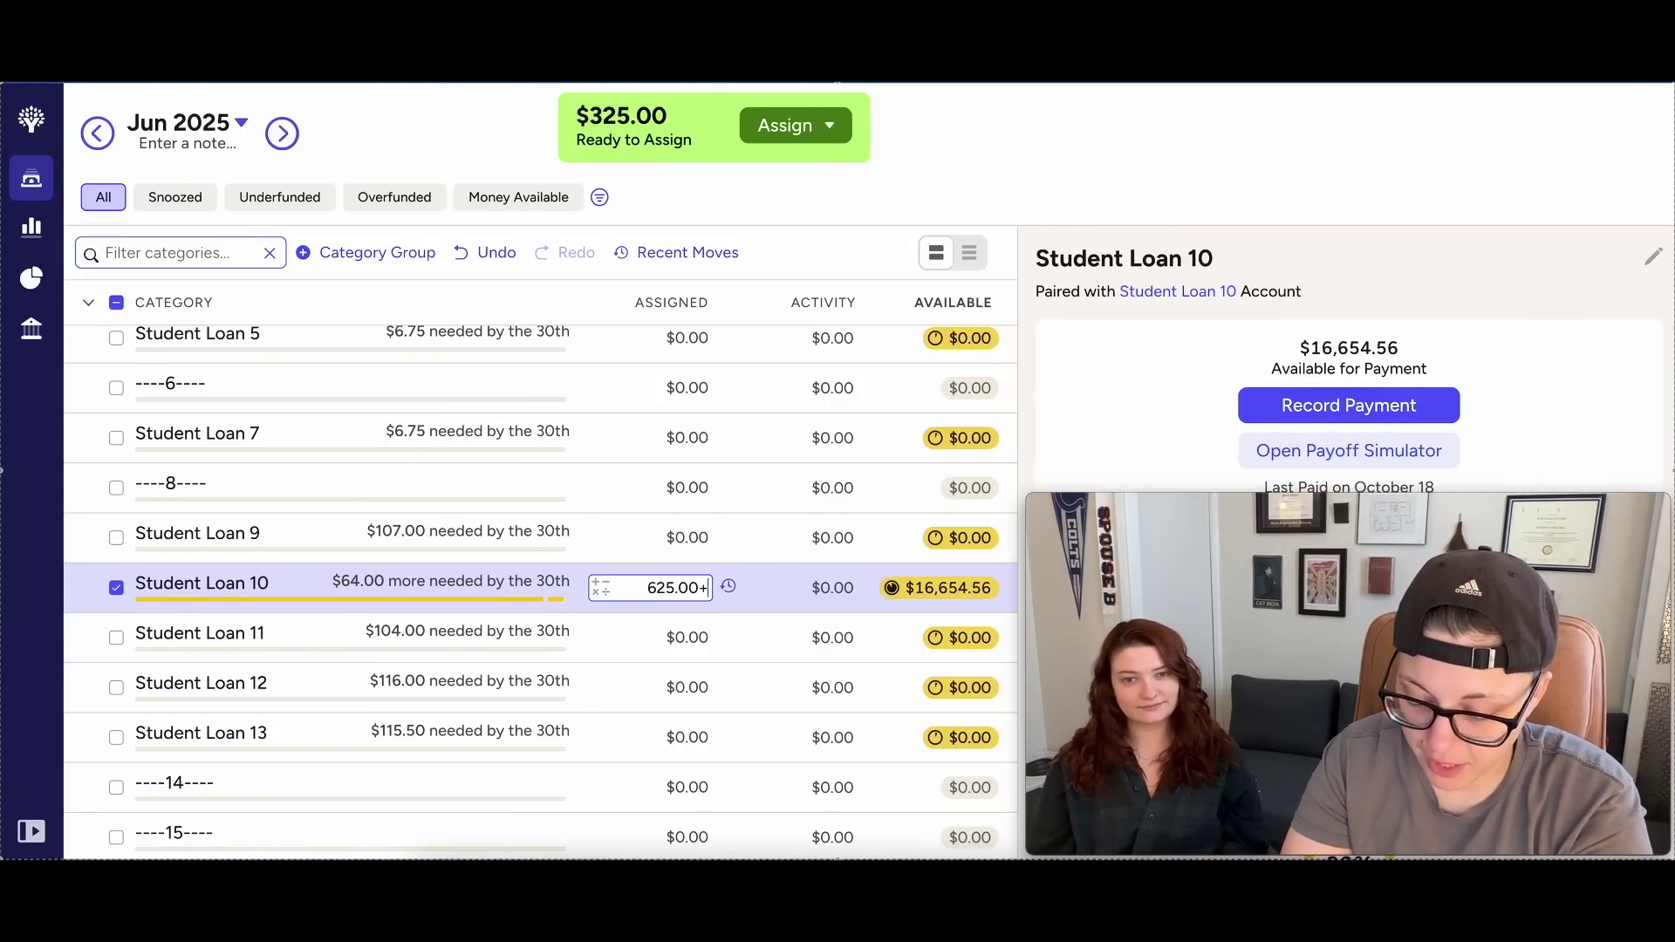
type("325")
key("Return")
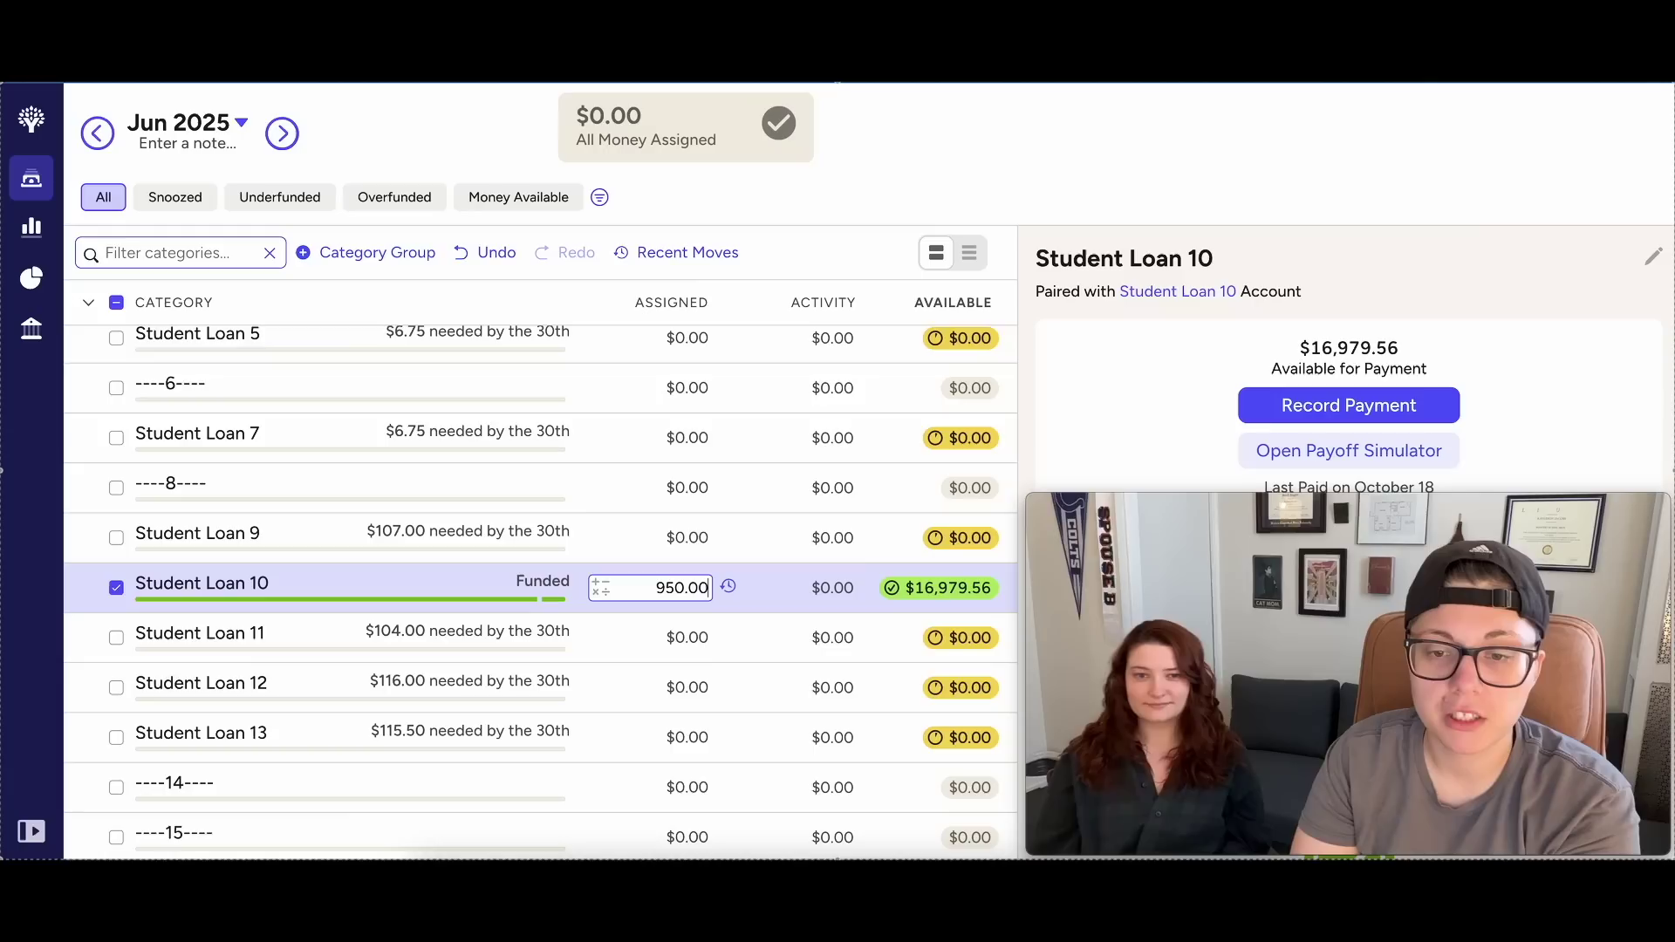
left_click(116, 587)
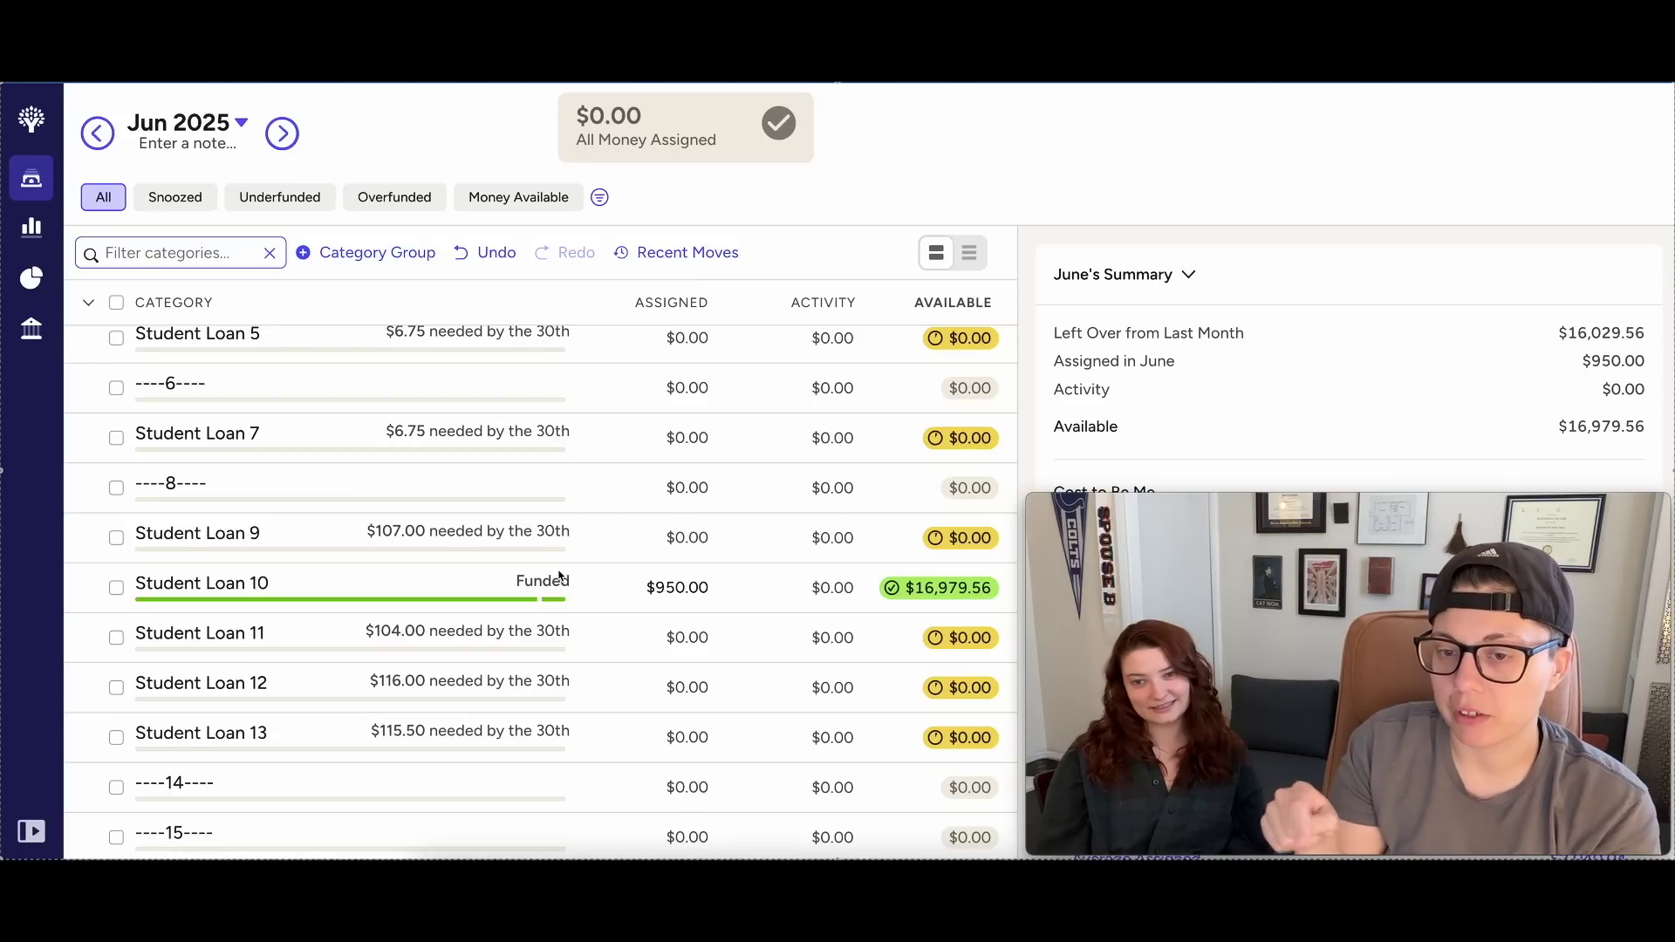
left_click(698, 590)
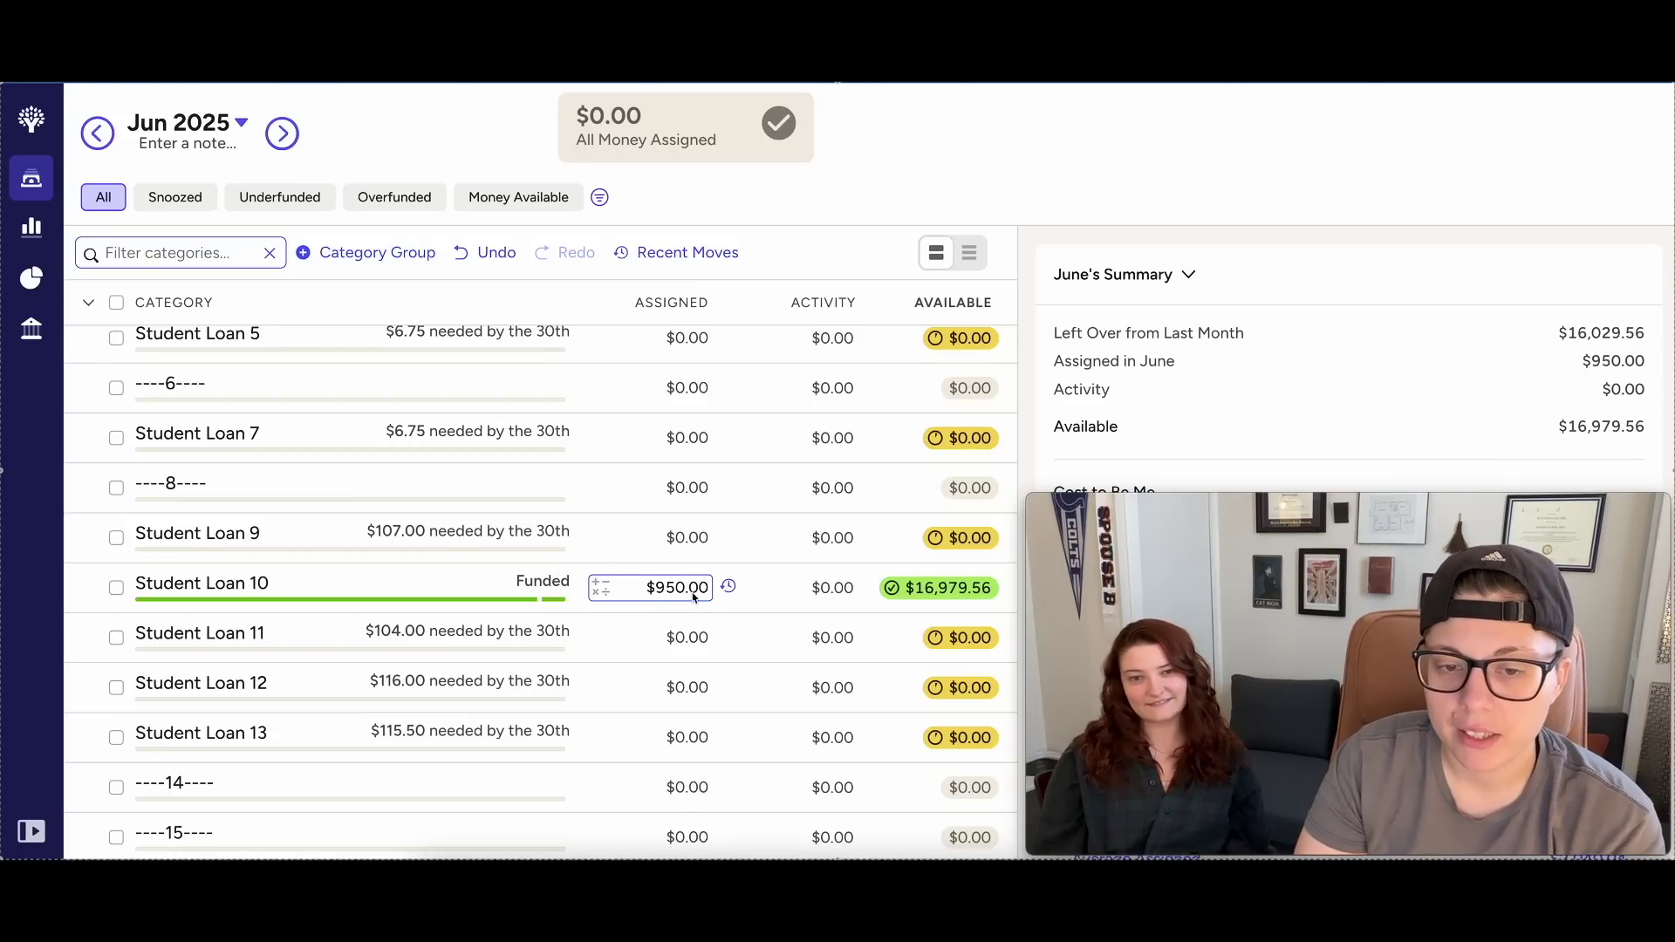
Approve the 06/20/2025 Paycheck transaction in All Accounts and return to the June plan.
left_click(29, 339)
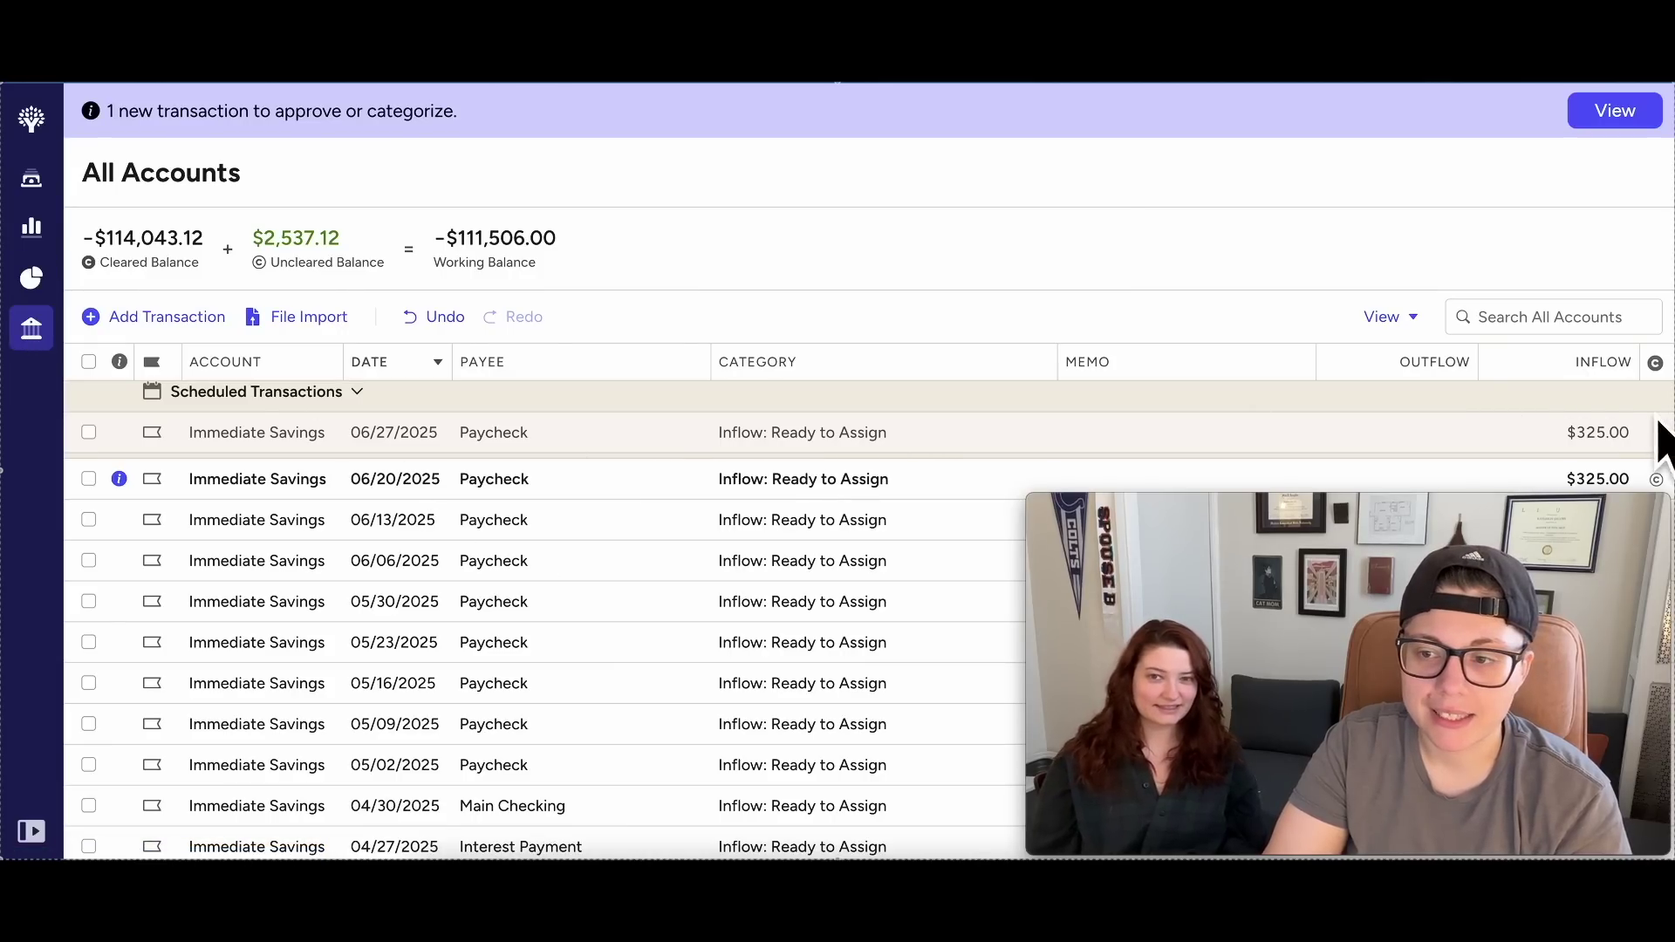
left_click(88, 478)
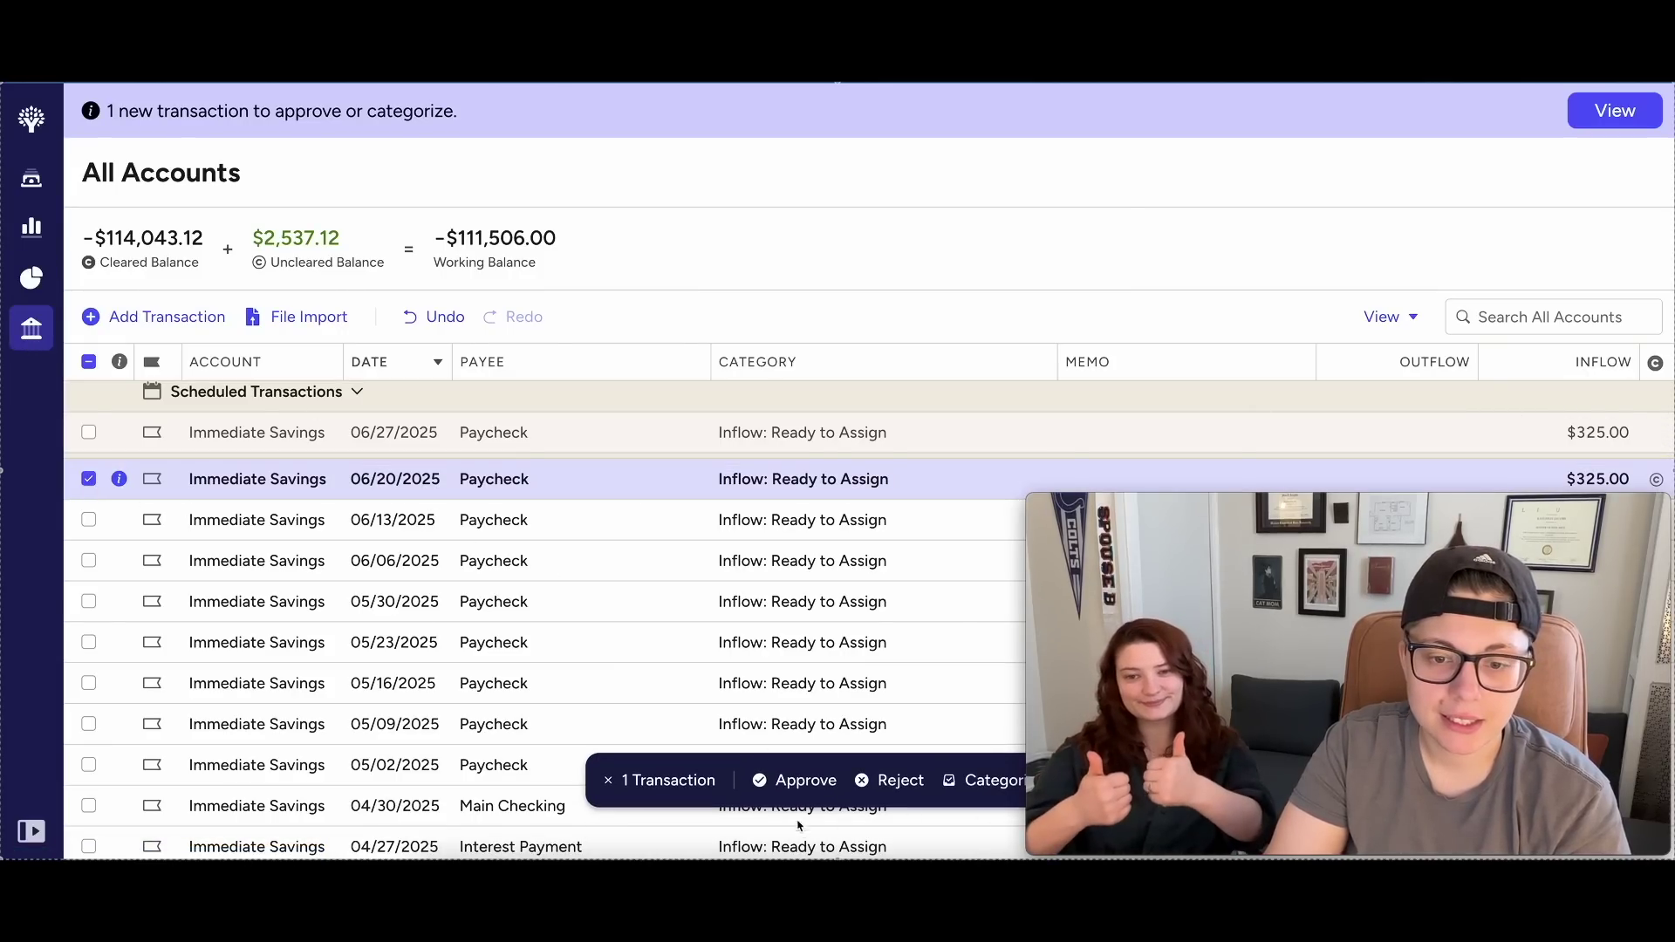
left_click(801, 785)
left_click(84, 426)
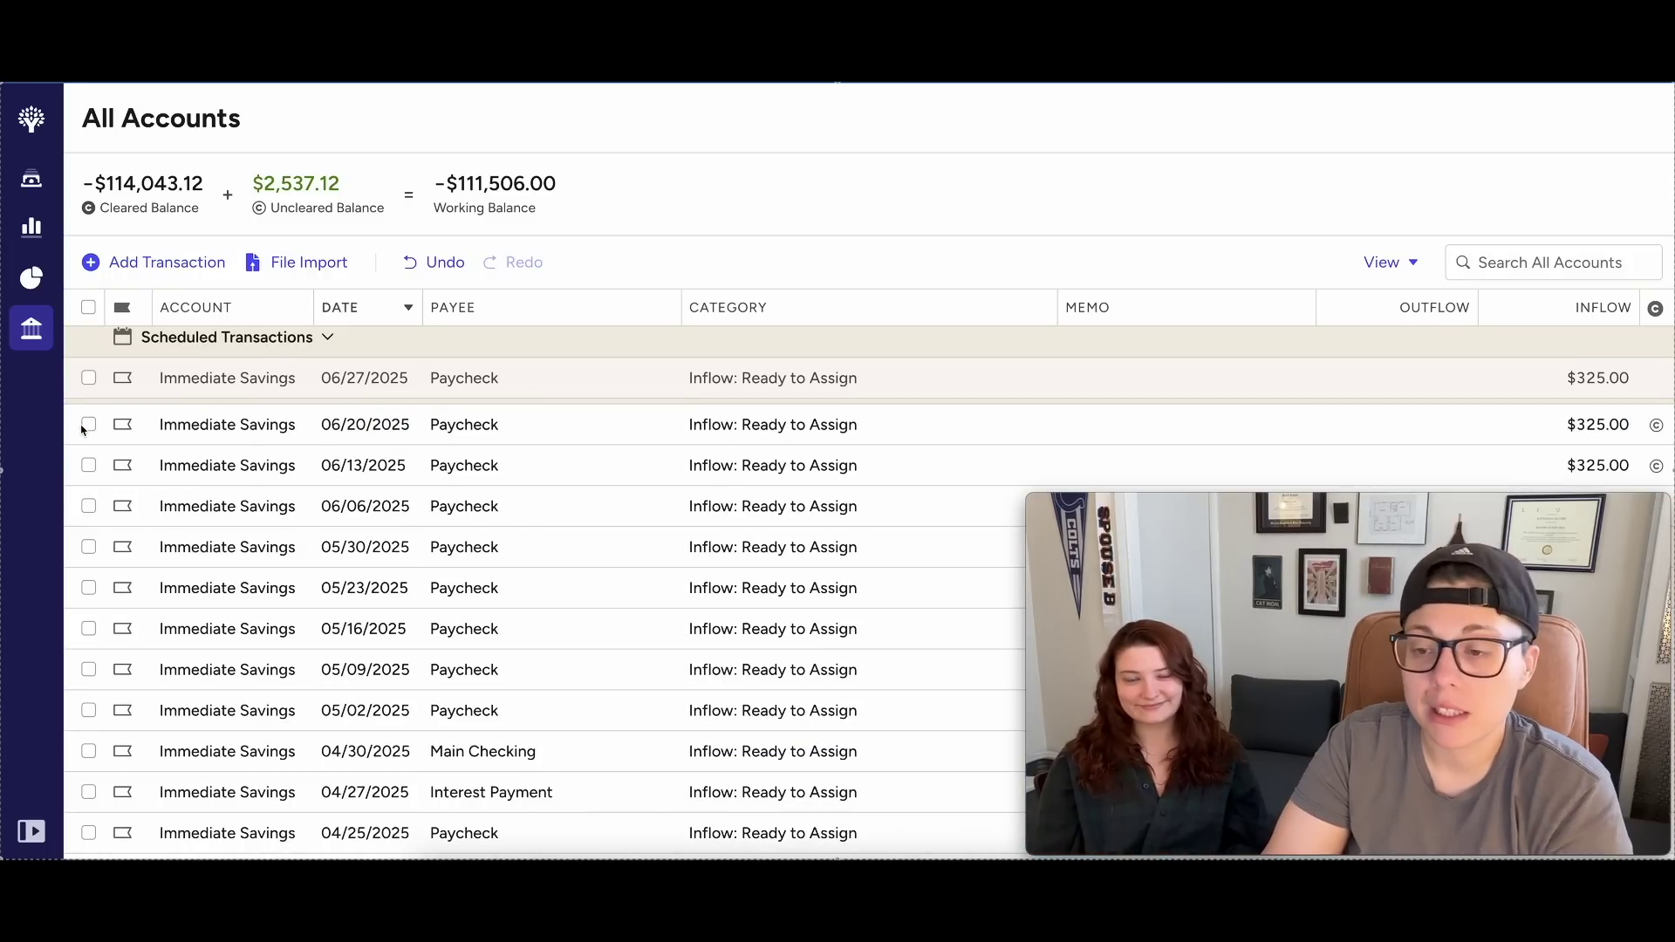
left_click(32, 178)
left_click(643, 449)
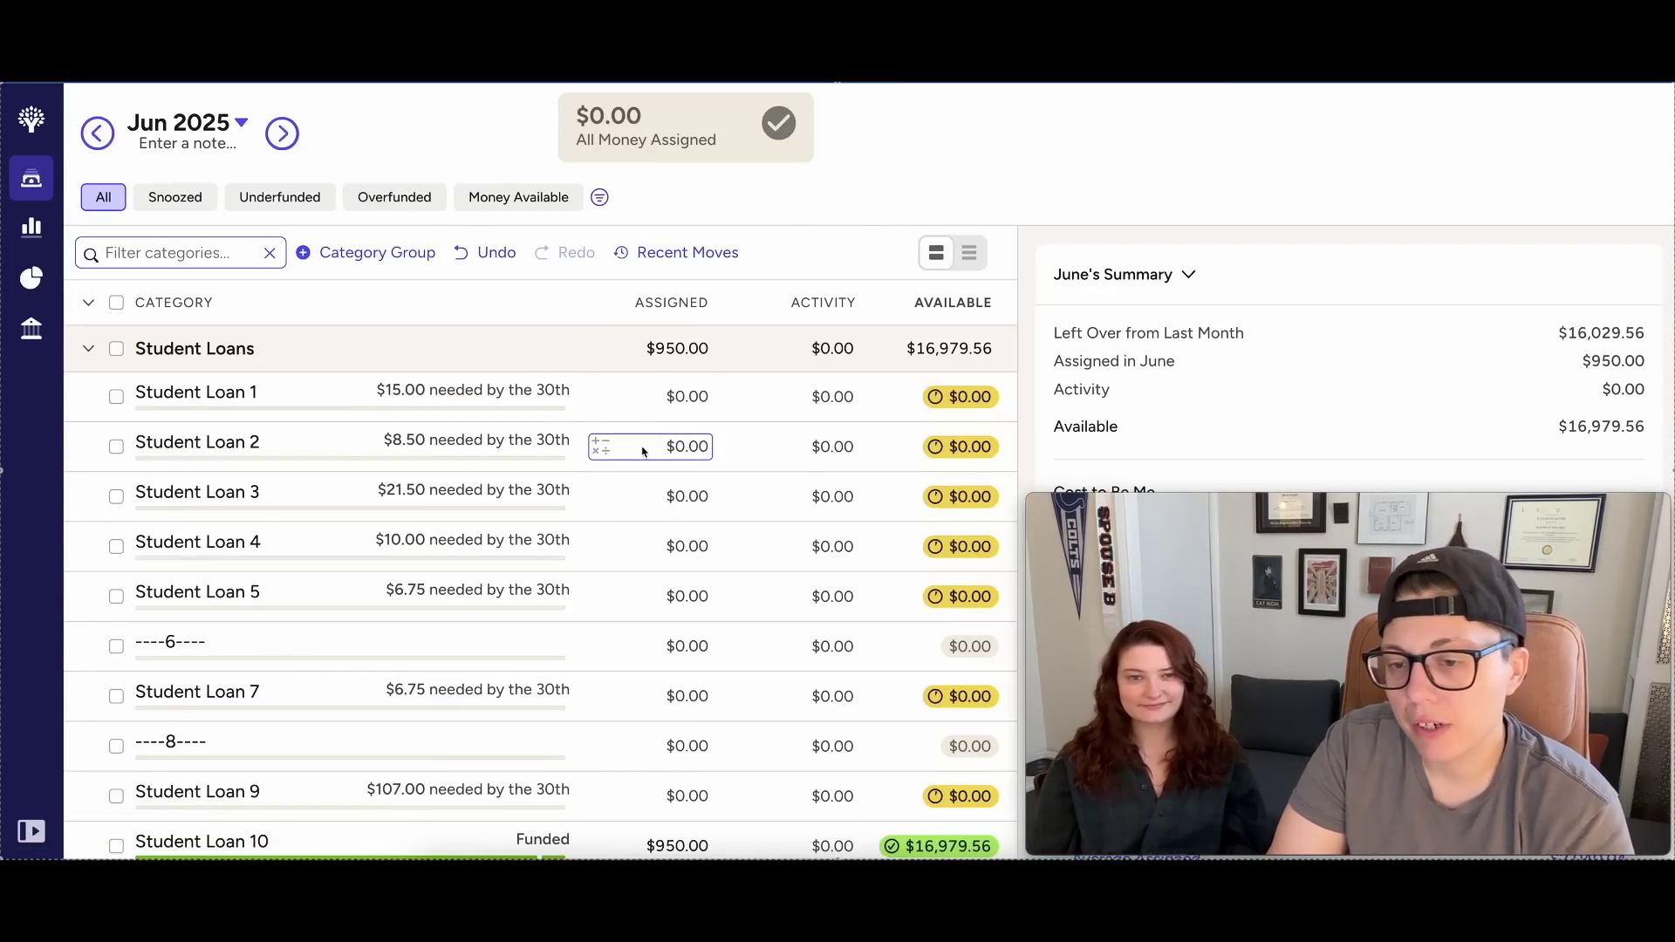
scroll(646, 471, "down", 5)
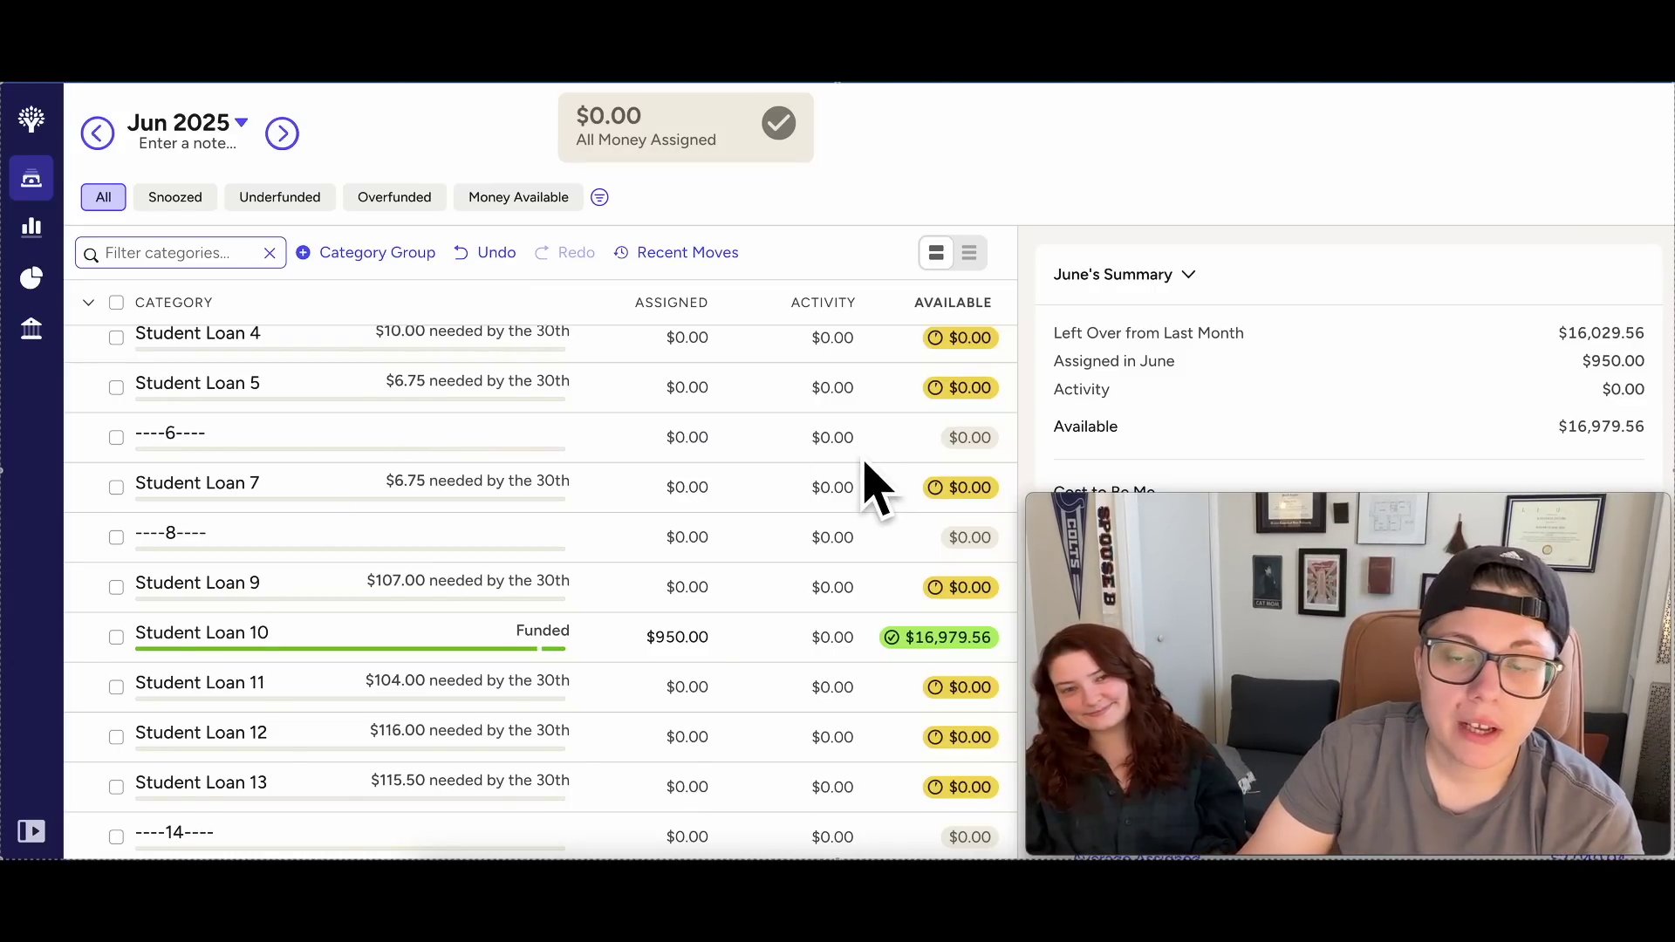
scroll(732, 453, "down", 1)
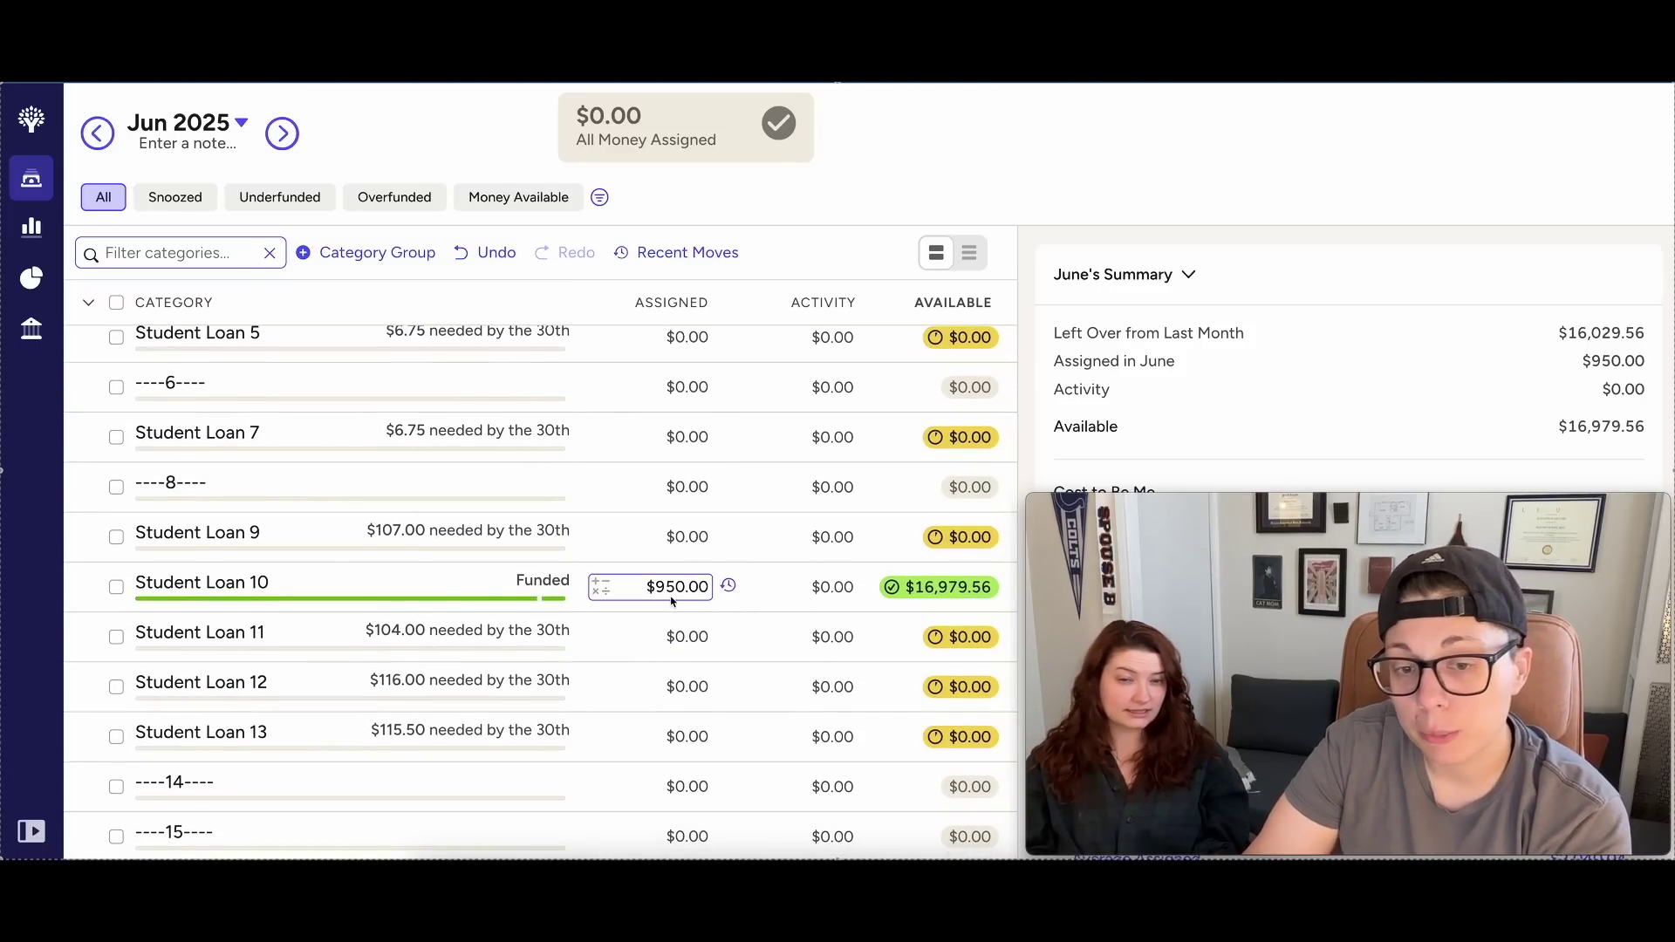
left_click_drag(1071, 495, 521, 81)
left_click_drag(1055, 91, 887, 98)
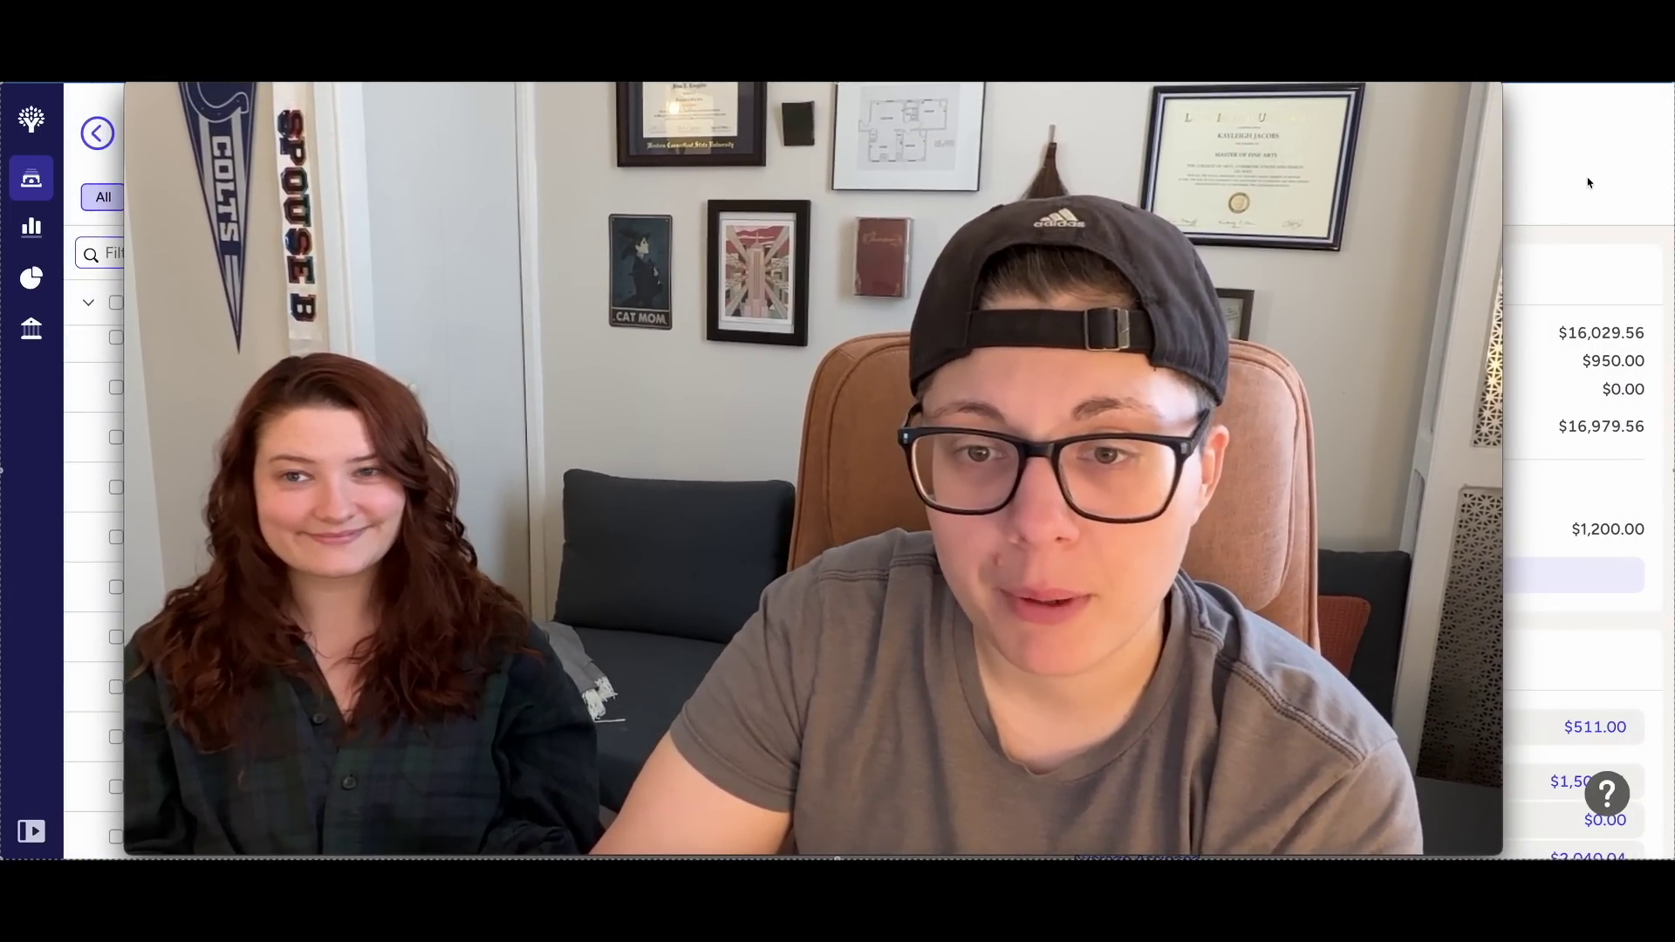